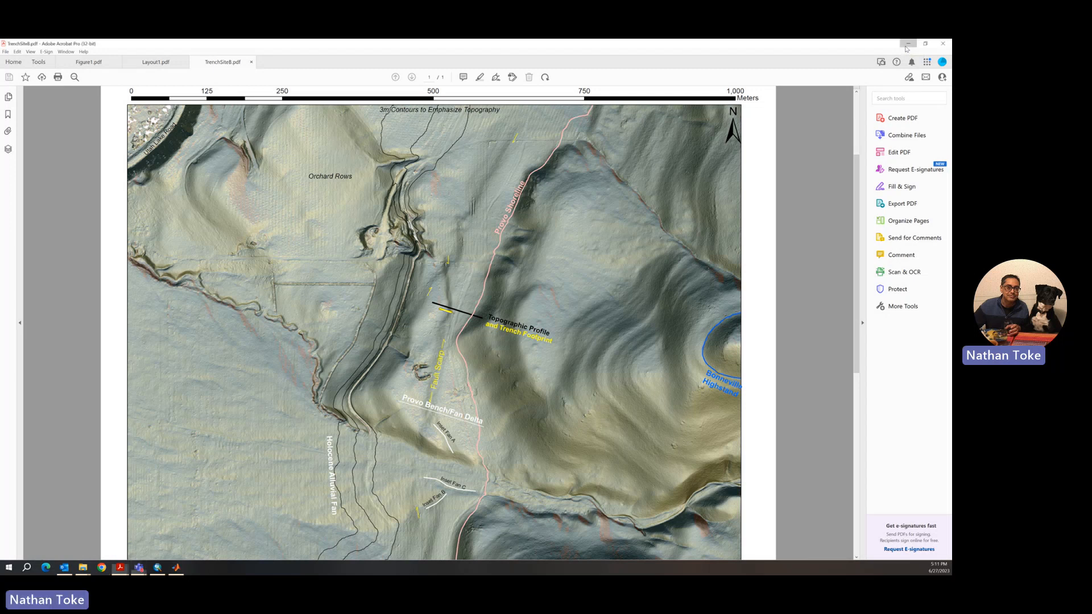
Switch to the WMFZ_figure map in ArcMap and view the trench site with its surrounding landforms.
{"action": "left_click", "coordinate": [907, 46]}
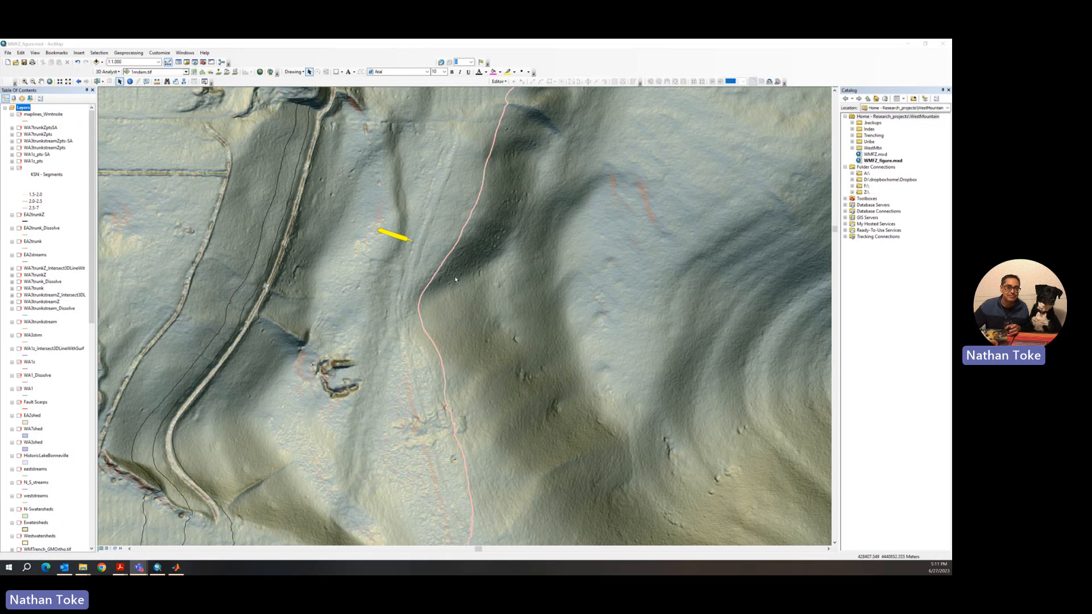
{"action": "scroll", "coordinate": [313, 386], "scroll_direction": "up", "scroll_amount": 2}
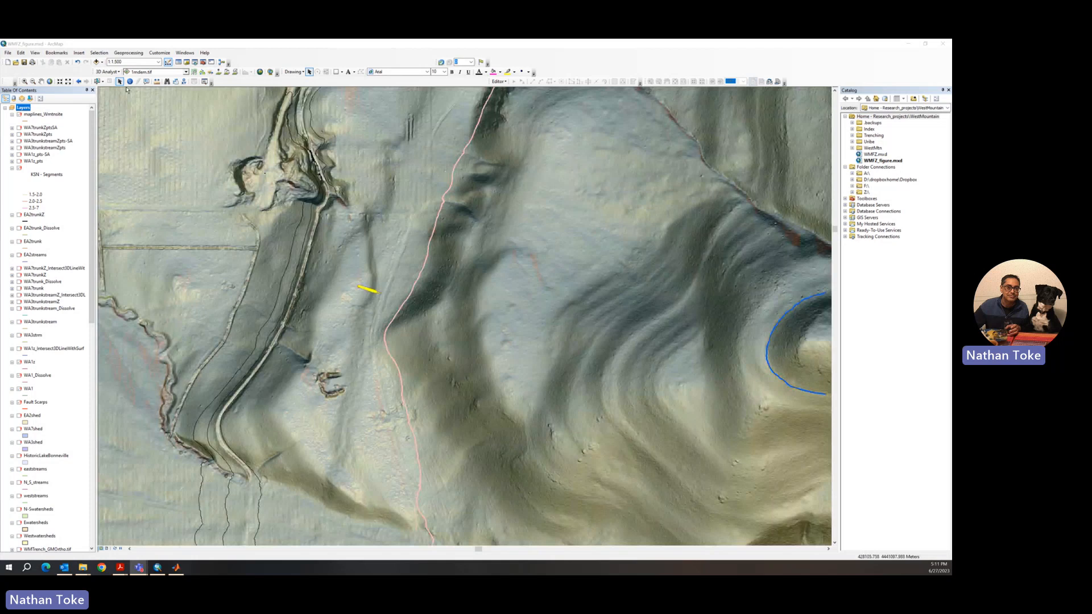
{"action": "left_click", "coordinate": [41, 81]}
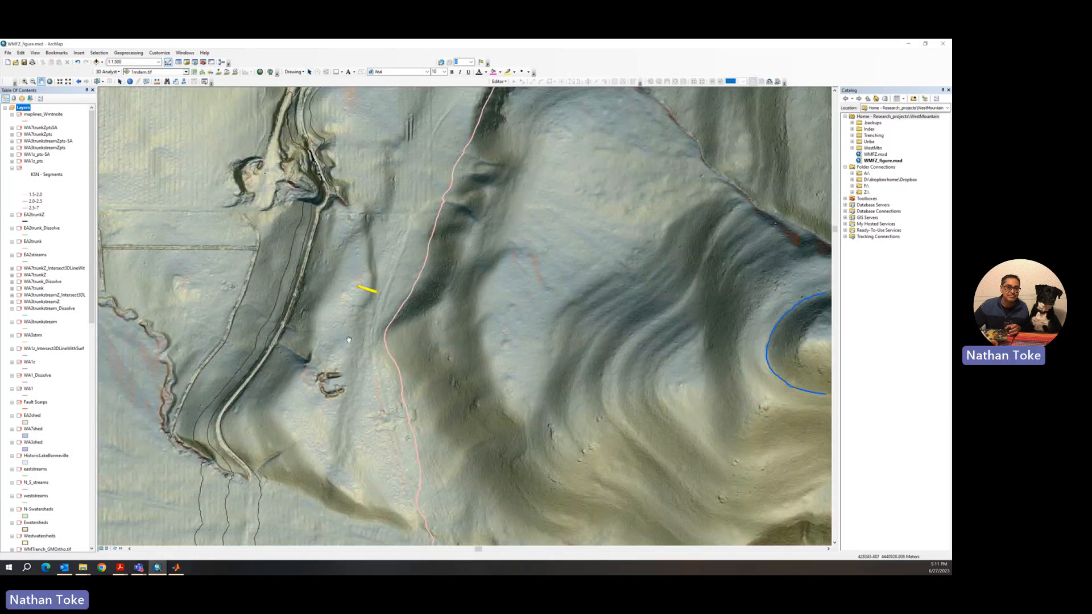
{"action": "left_click_drag", "start_coordinate": [348, 339], "coordinate": [385, 312]}
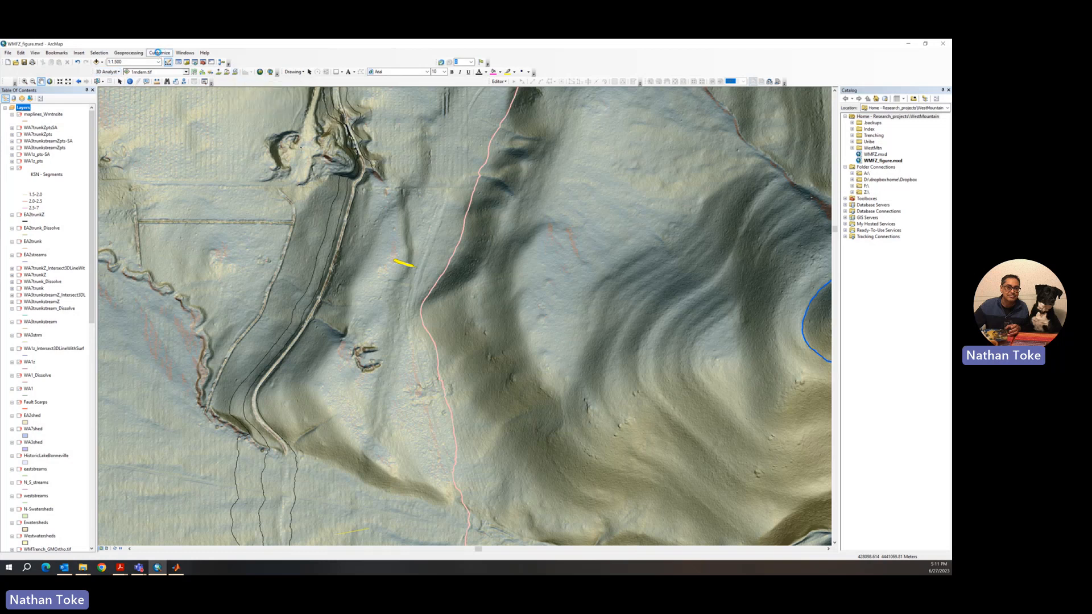
Check that the 3D Analyst extension is enabled and review the list of active toolbars.
{"action": "left_click", "coordinate": [159, 53]}
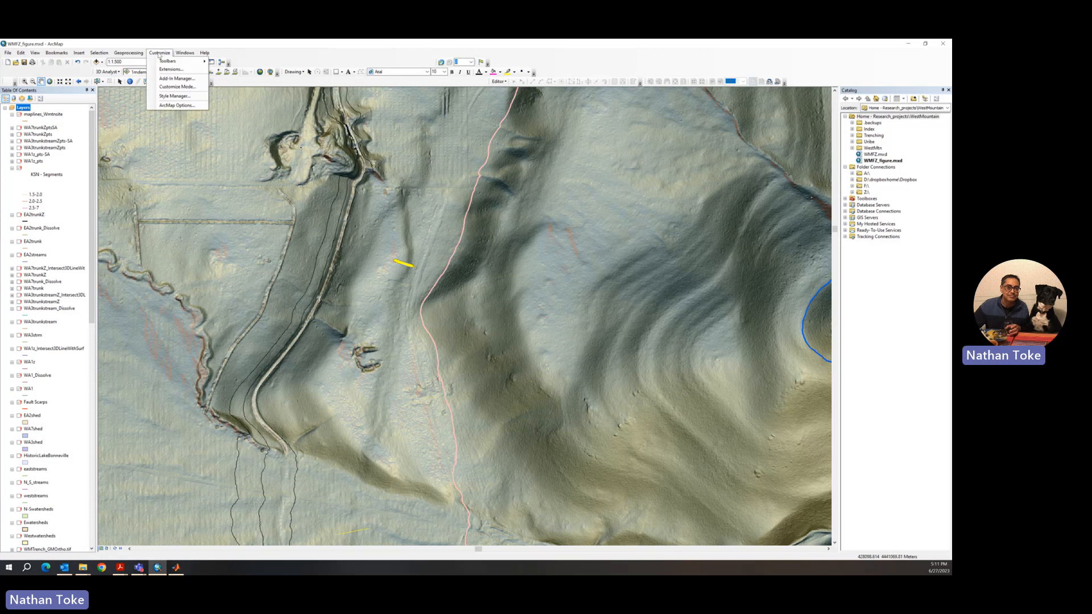
{"action": "left_click", "coordinate": [171, 68]}
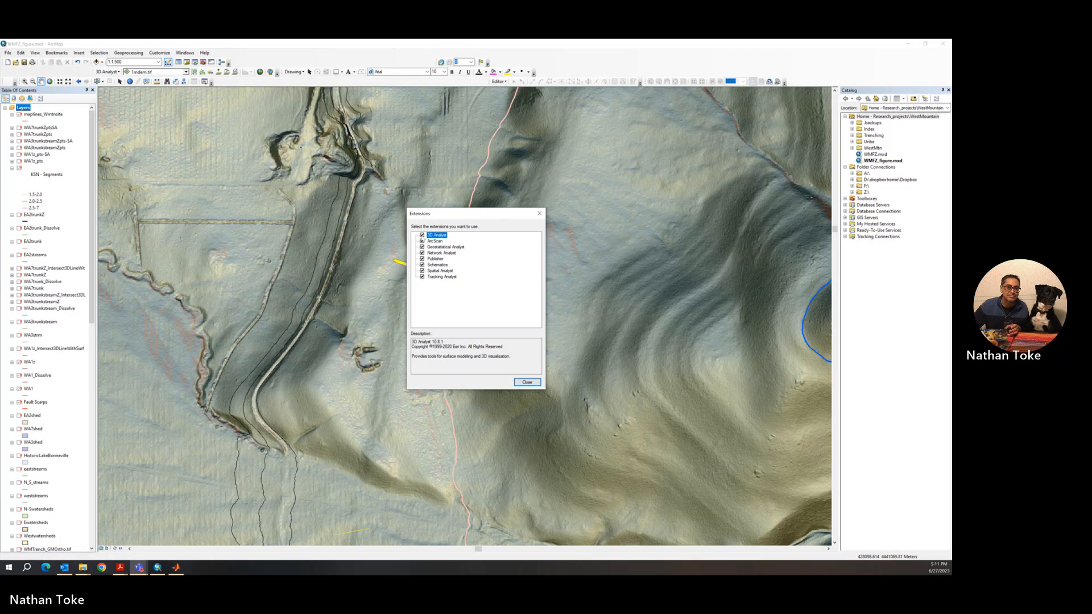
{"action": "left_click", "coordinate": [539, 213]}
{"action": "left_click", "coordinate": [159, 53]}
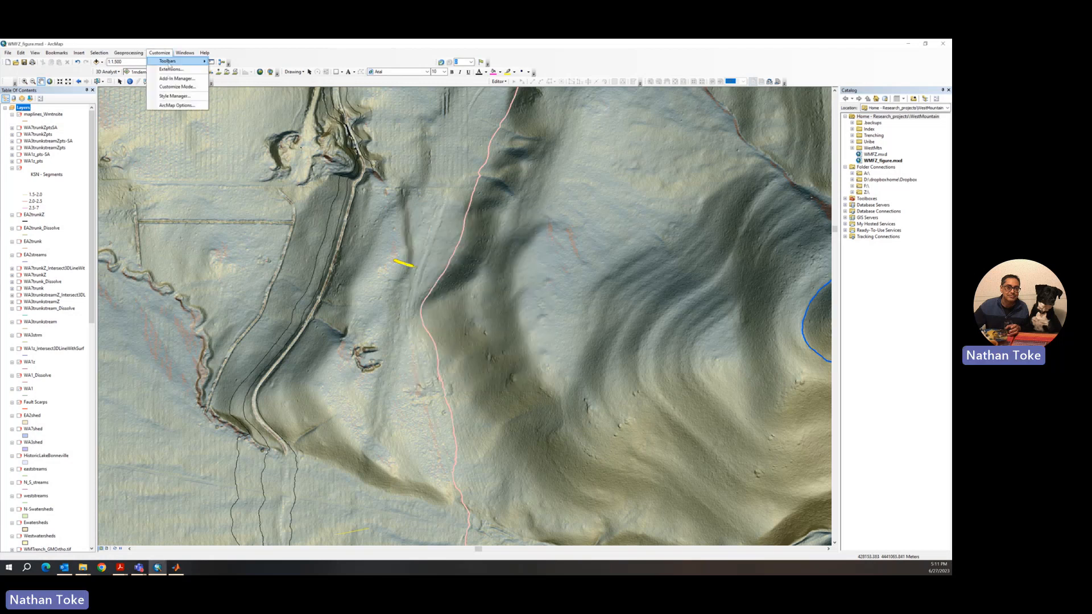
{"action": "mouse_move", "coordinate": [168, 62]}
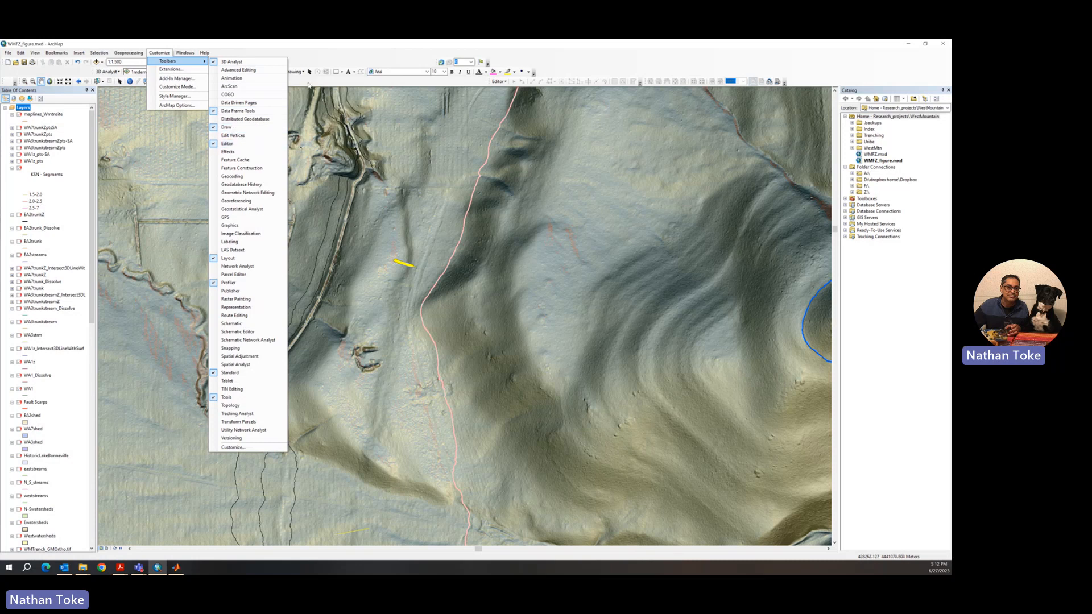
{"action": "left_click", "coordinate": [287, 73]}
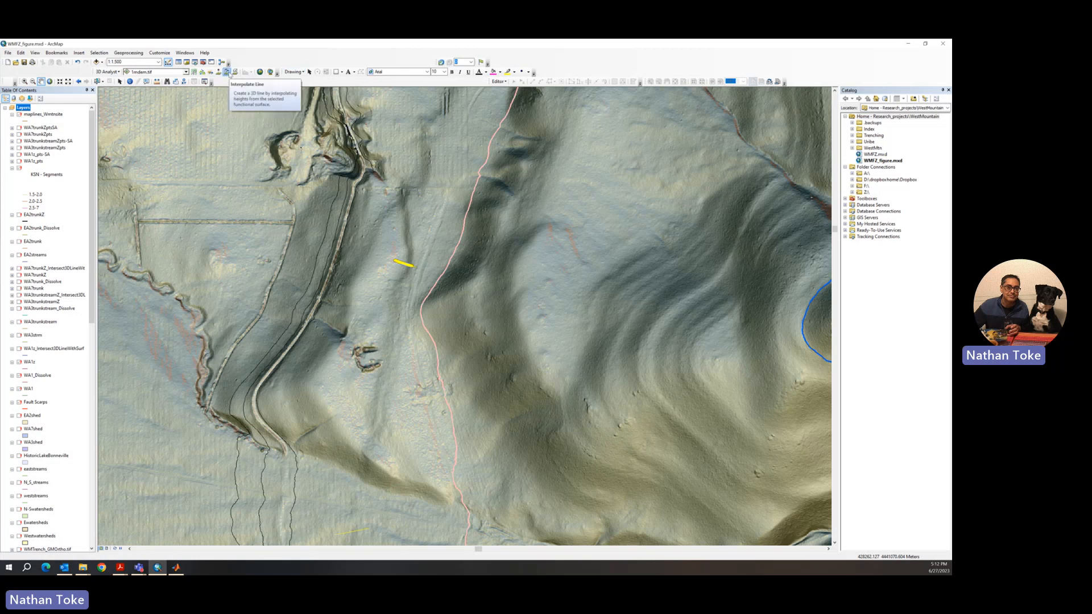
{"action": "left_click", "coordinate": [293, 72]}
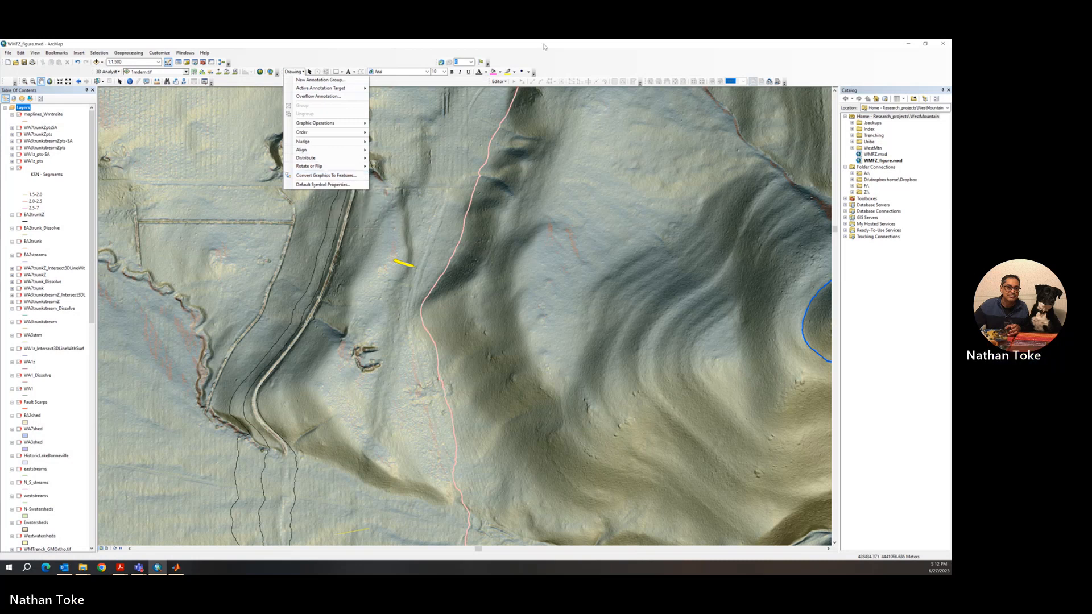
{"action": "left_click", "coordinate": [579, 55]}
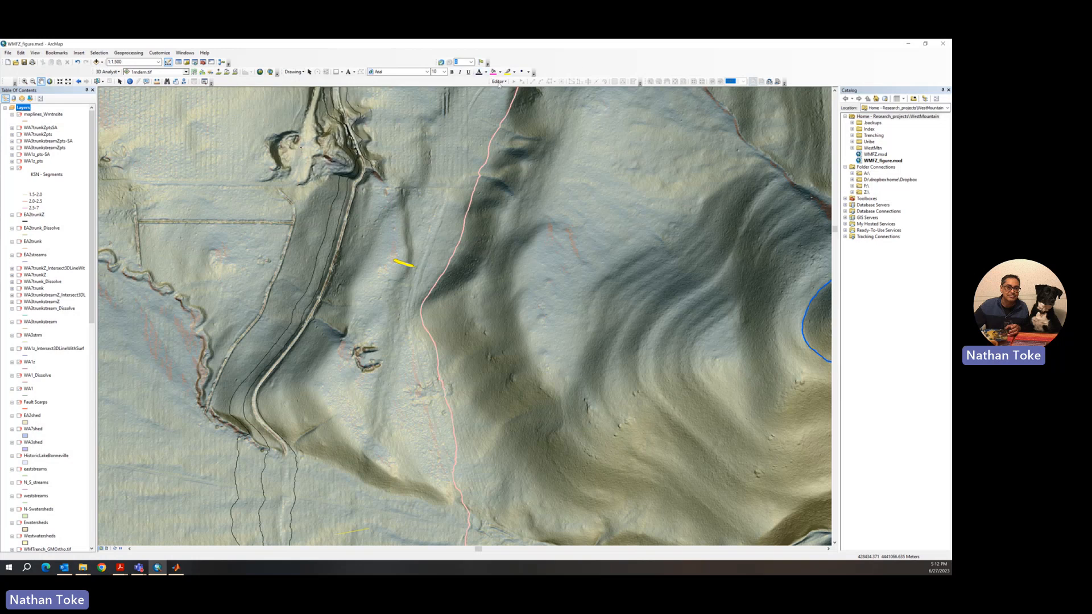
{"action": "left_click", "coordinate": [295, 73]}
{"action": "left_click", "coordinate": [295, 73]}
{"action": "left_click_drag", "start_coordinate": [448, 259], "coordinate": [456, 224]}
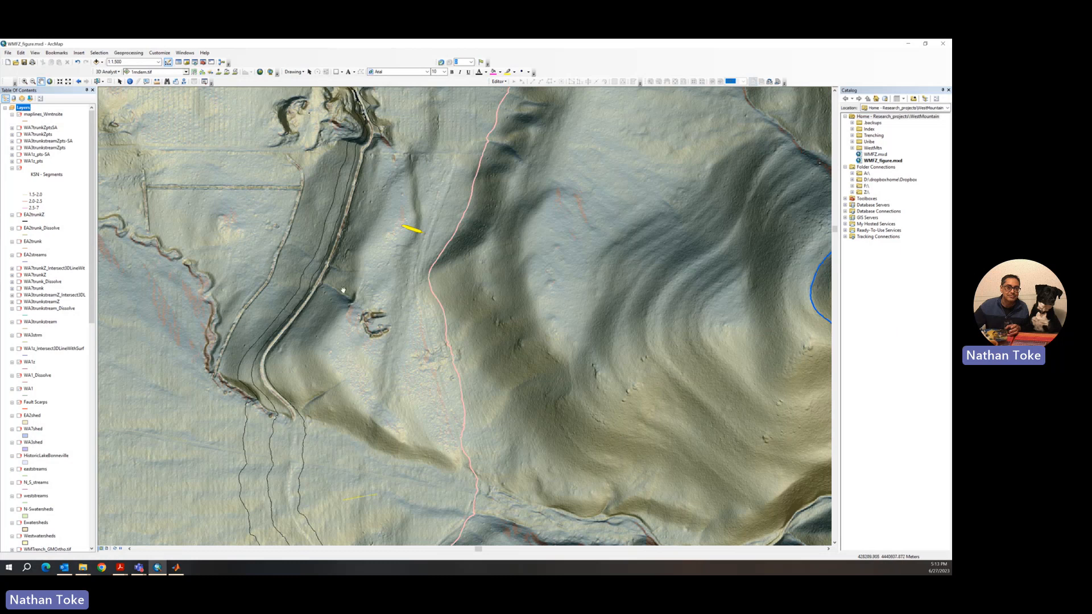
Delete the leftover line graphic on the alluvial surface south of the trench site.
{"action": "left_click", "coordinate": [310, 73]}
{"action": "left_click", "coordinate": [366, 498]}
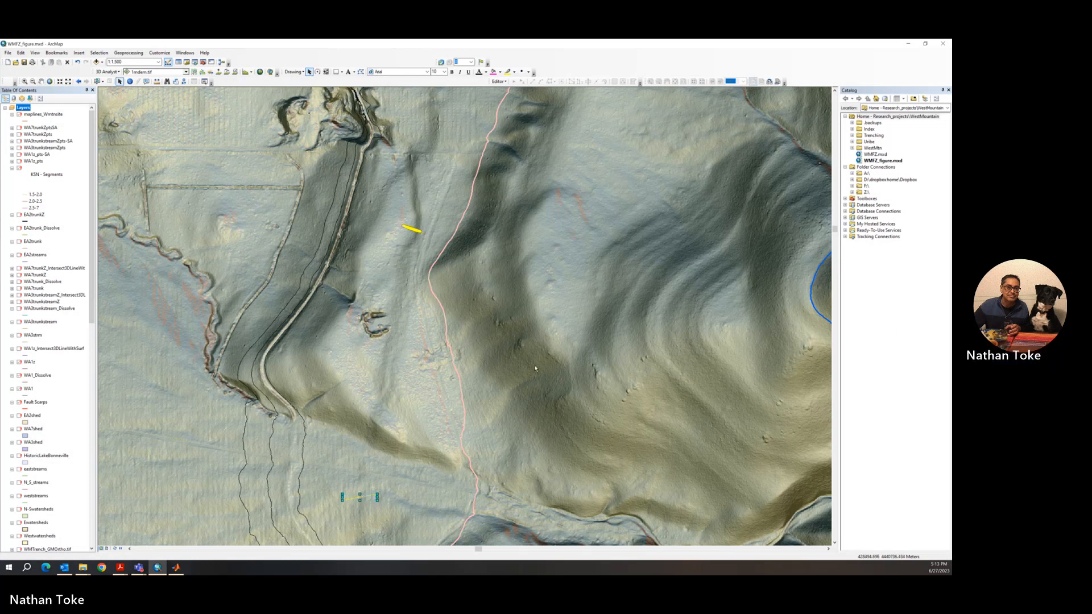
{"action": "key", "text": "Delete"}
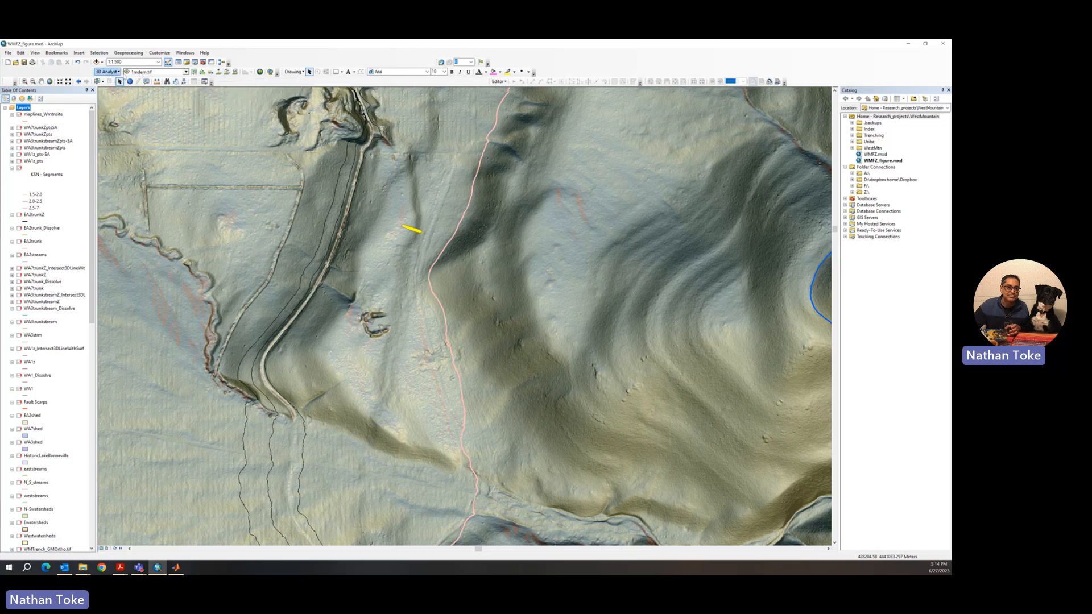
Interpolate a line about 60 m long from 1mdem.tif across the scarp north of the trench, and view its profile graph.
{"action": "left_click", "coordinate": [186, 73]}
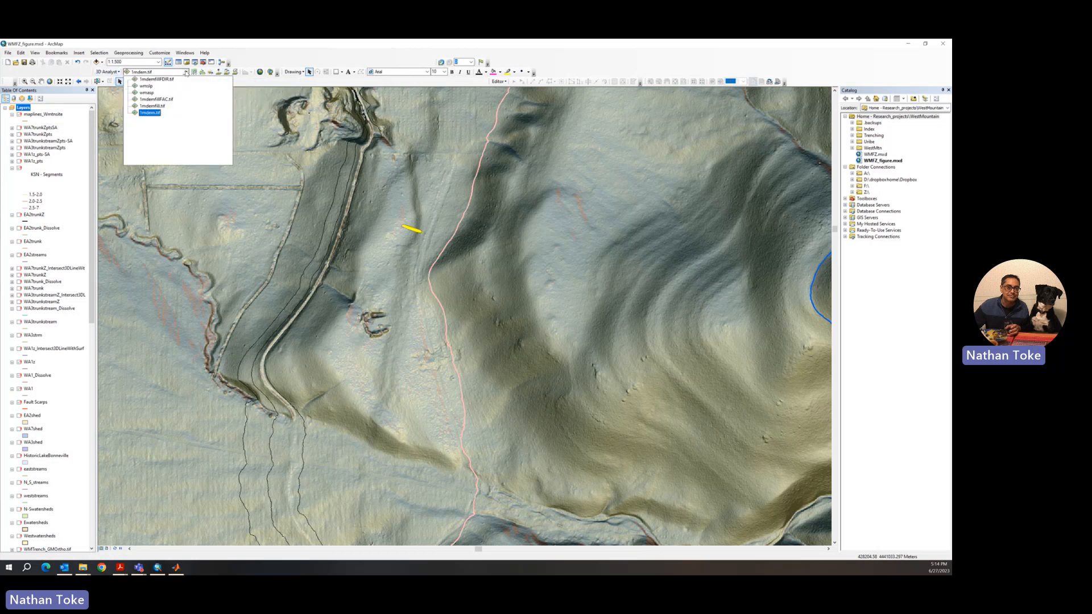
{"action": "left_click", "coordinate": [158, 113]}
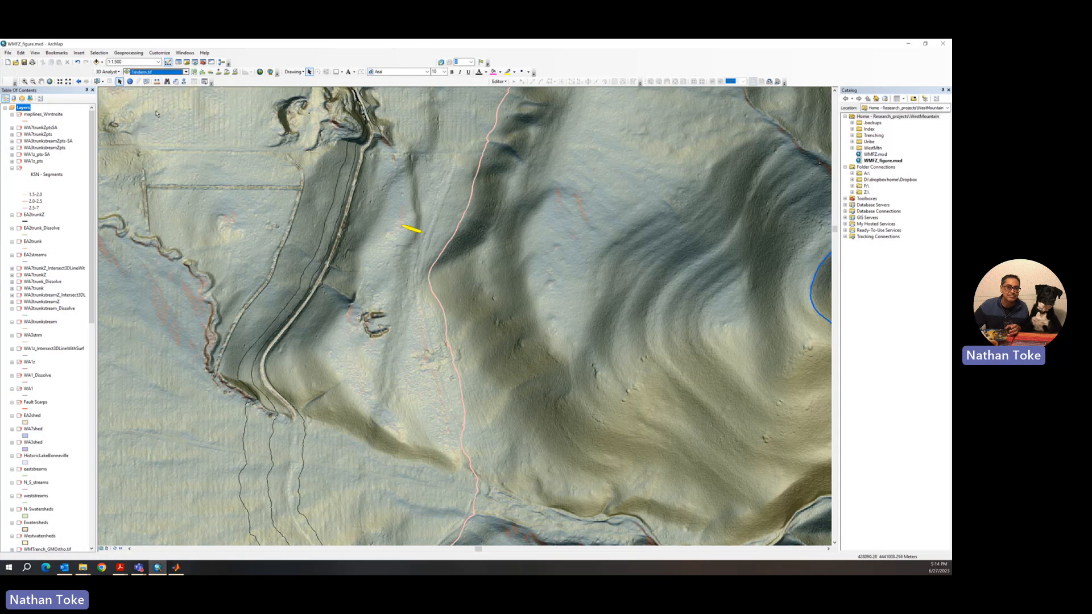
{"action": "left_click", "coordinate": [226, 72]}
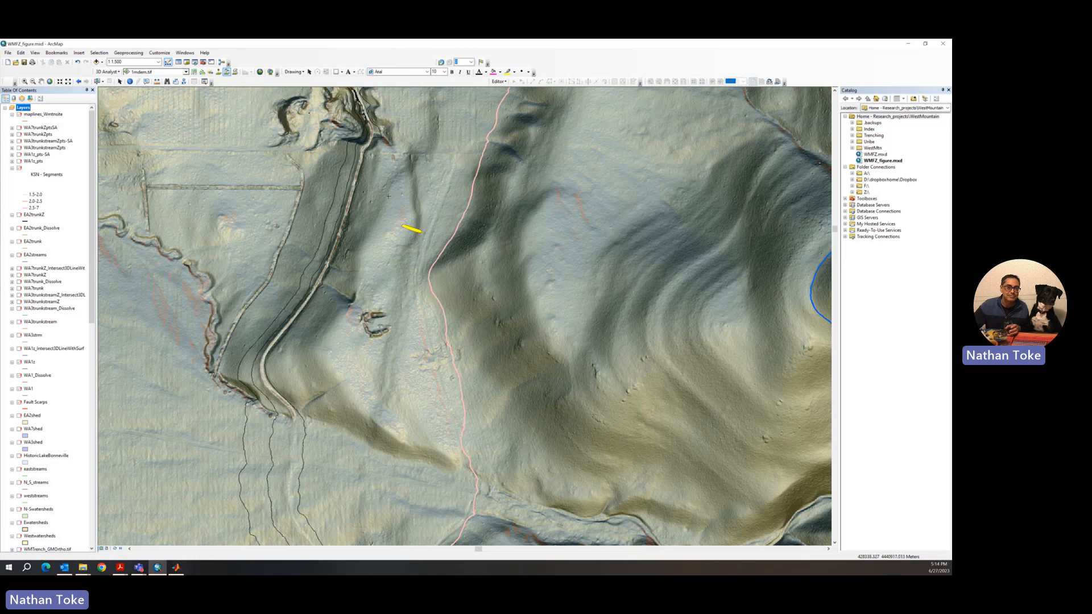
{"action": "double_click", "coordinate": [444, 182]}
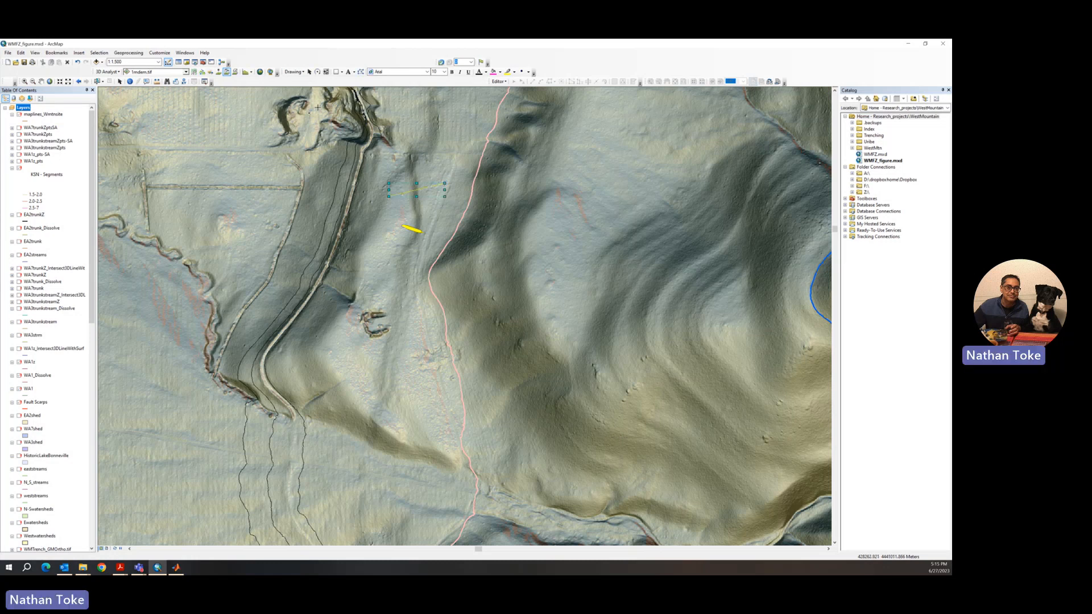
{"action": "left_click", "coordinate": [245, 73]}
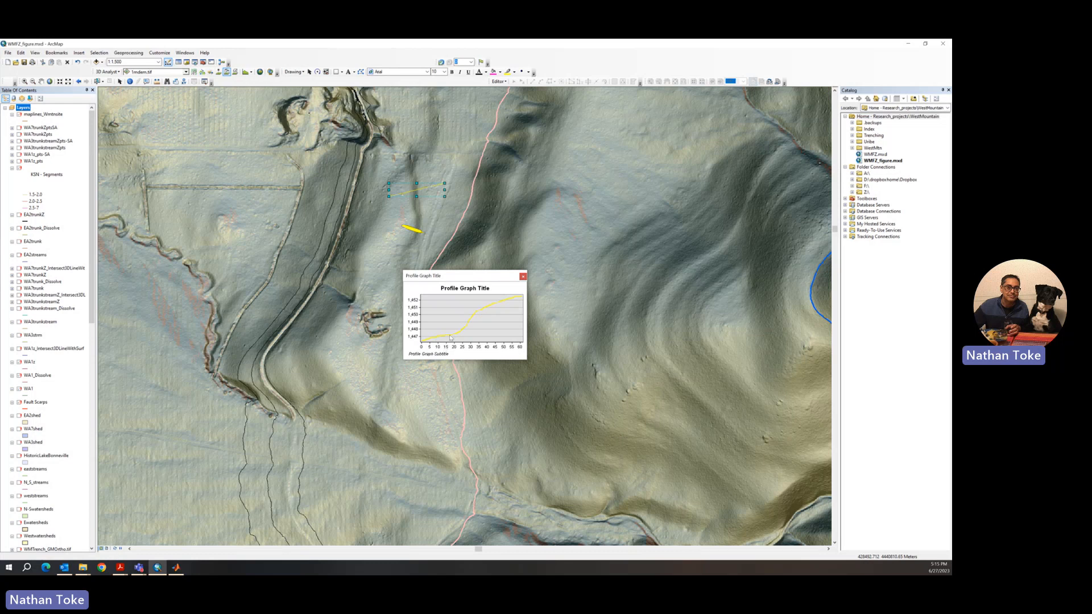
{"action": "left_click", "coordinate": [523, 277]}
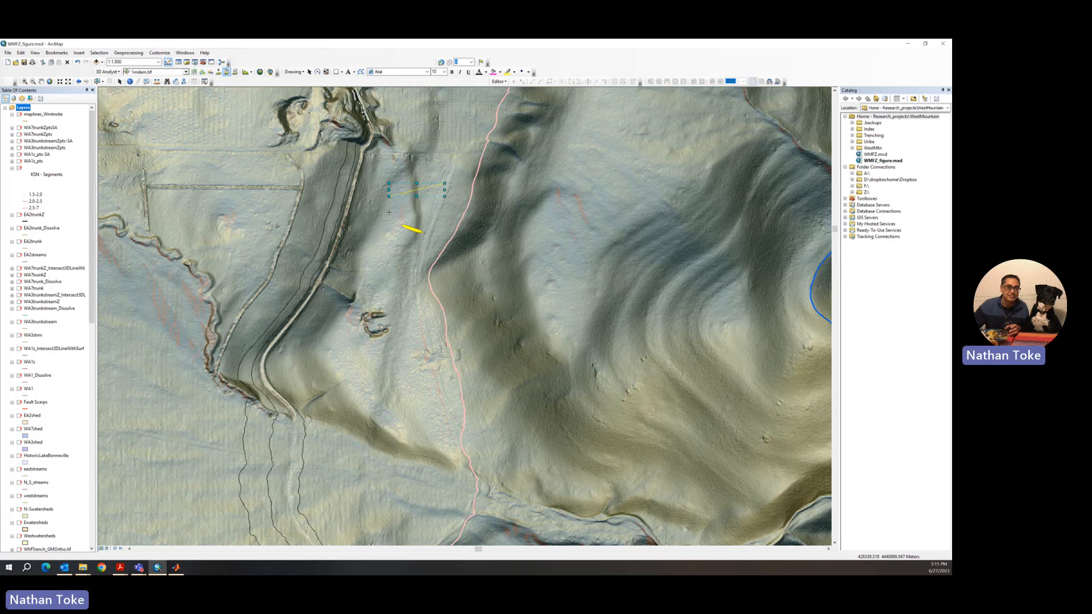
Interpolate a second line about 60 m long across the scarp between the first line and the trench, and view its profile graph.
{"action": "left_click", "coordinate": [389, 212]}
{"action": "left_click", "coordinate": [248, 72]}
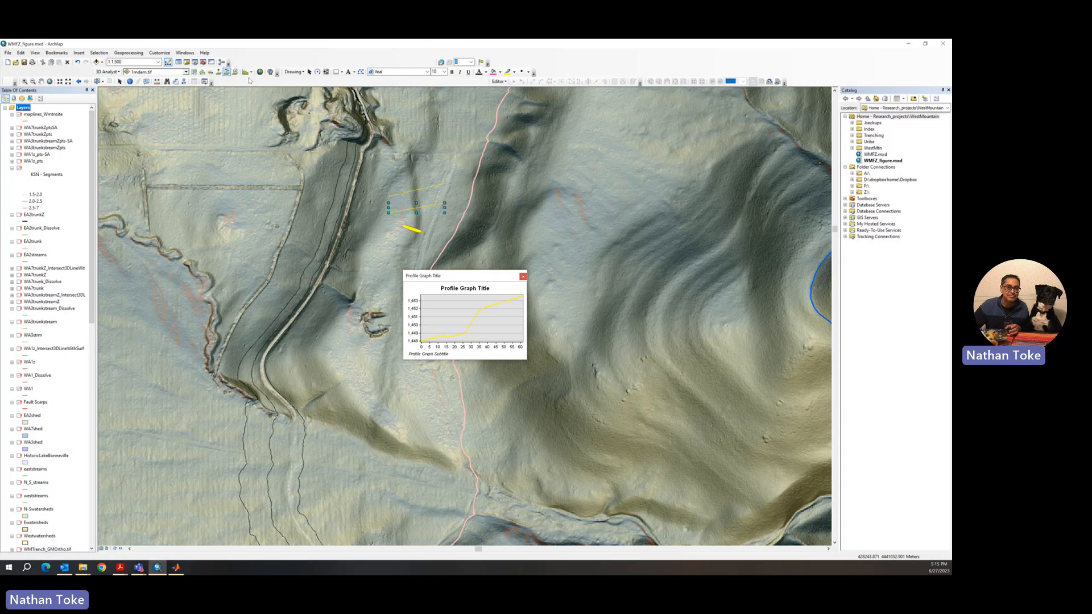
{"action": "left_click", "coordinate": [522, 277]}
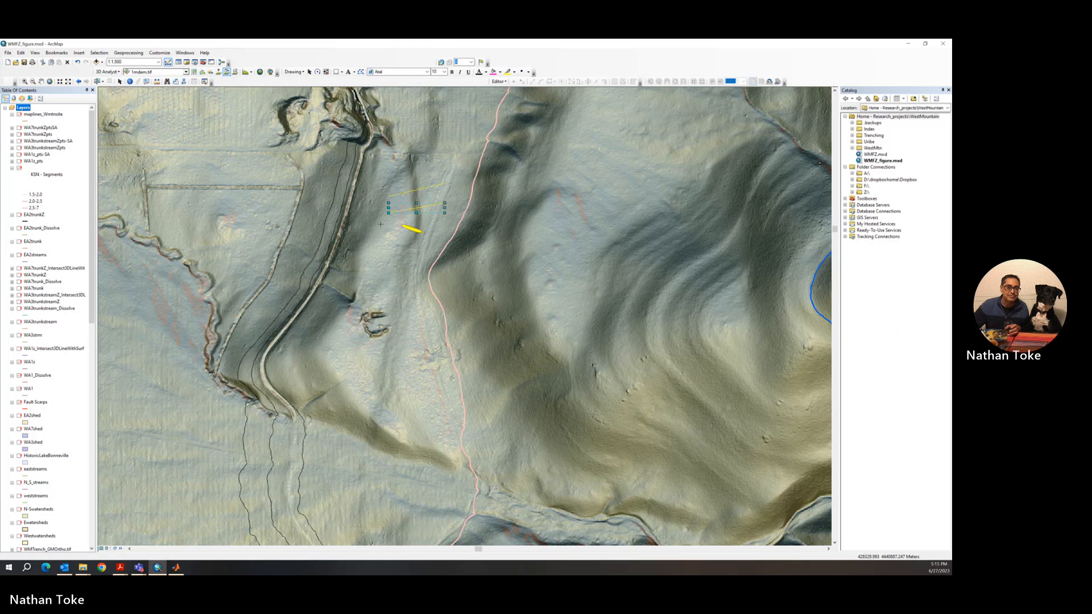
Interpolate a roughly east-west line about 65 m long across the scarp at the trench, and view its profile graph.
{"action": "left_click", "coordinate": [380, 224]}
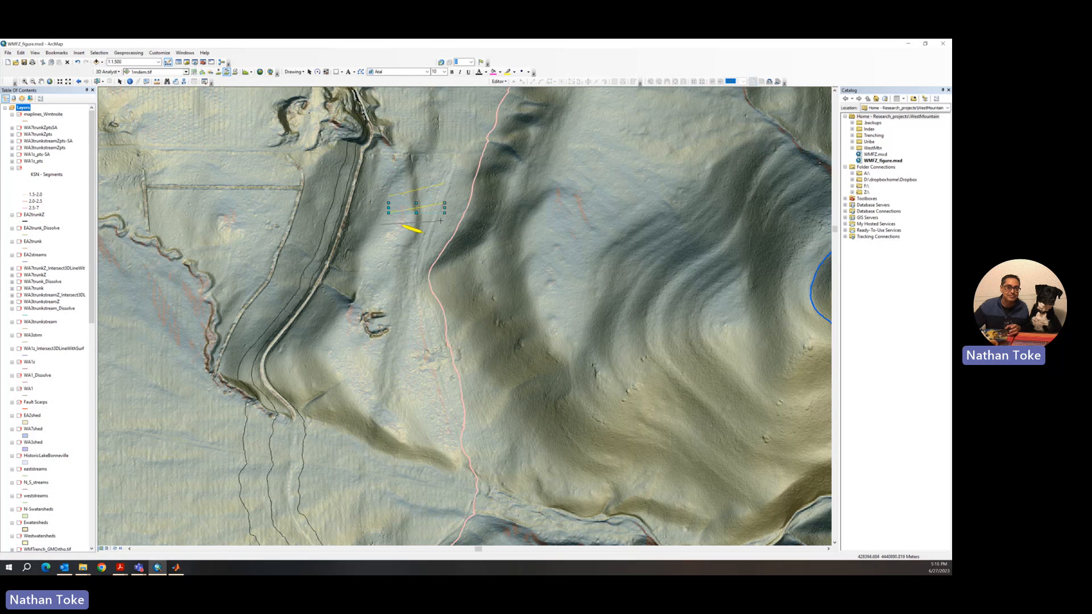
{"action": "left_click", "coordinate": [442, 222]}
{"action": "left_click", "coordinate": [247, 74]}
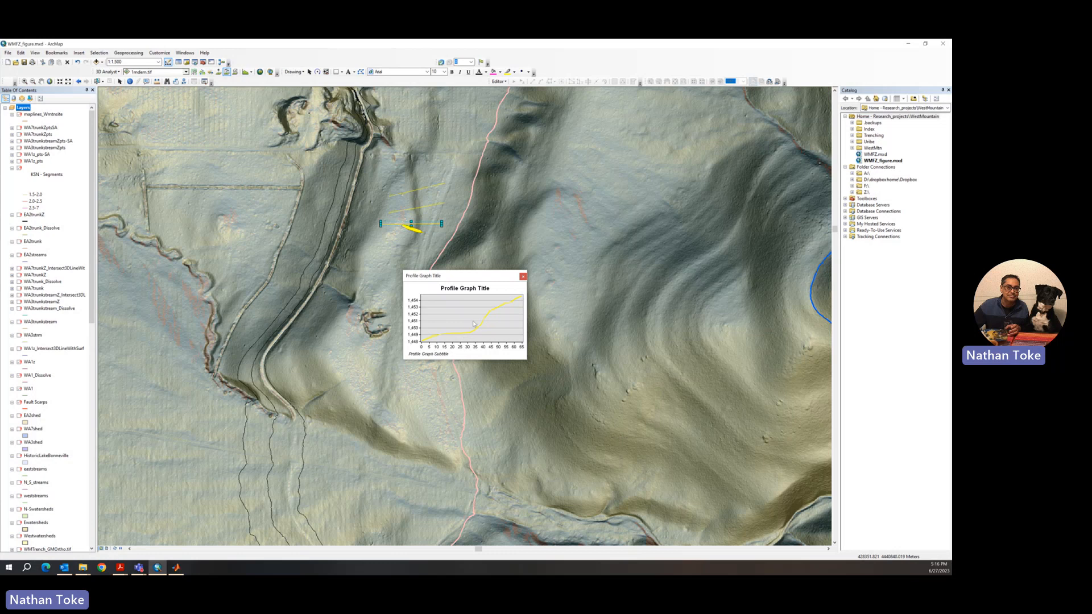
{"action": "left_click", "coordinate": [522, 277]}
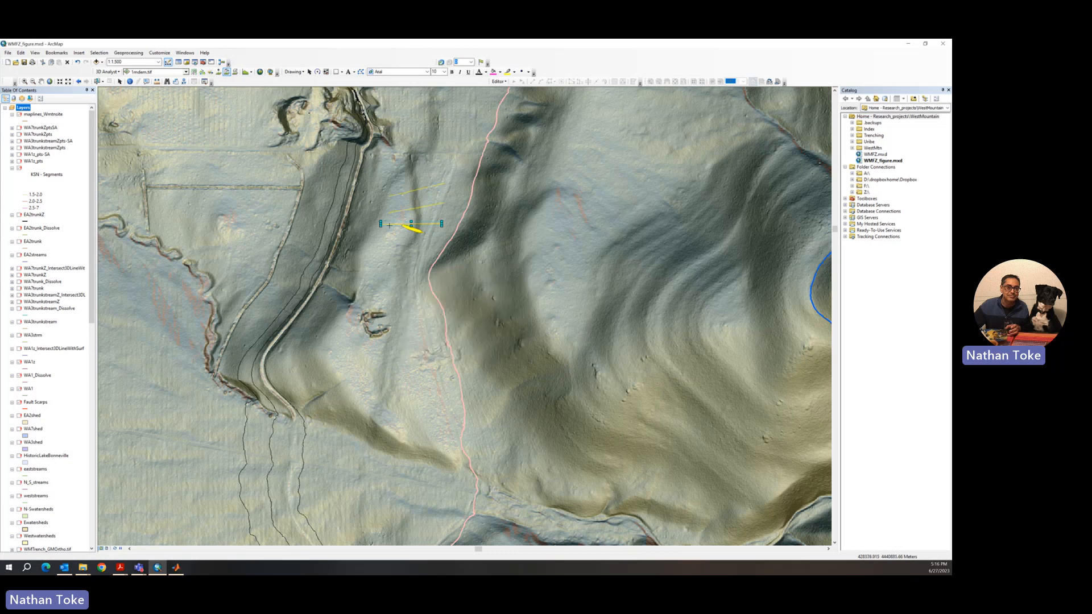
Interpolate a line about 55 m long following the trench's orientation, plot its profile graph and move the graph east of the trench.
{"action": "double_click", "coordinate": [435, 235]}
{"action": "left_click", "coordinate": [245, 72]}
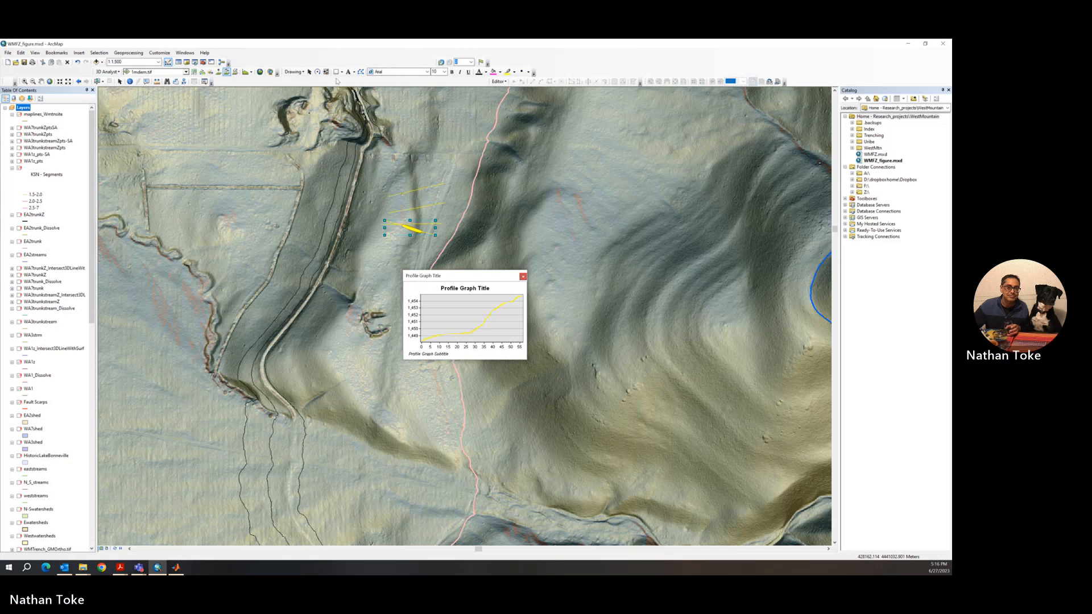
{"action": "left_click", "coordinate": [309, 72]}
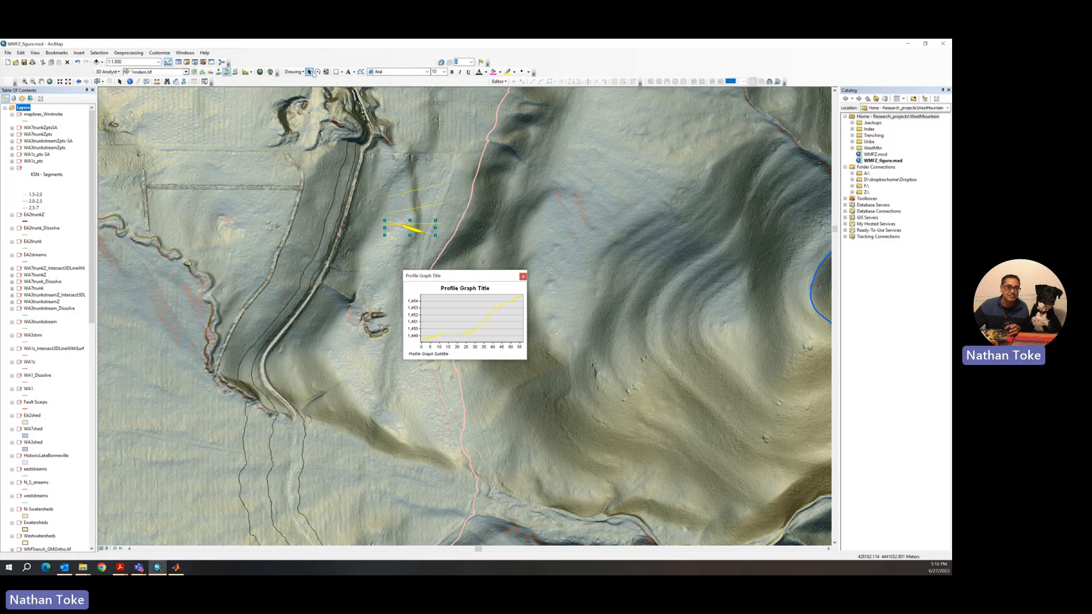
{"action": "left_click", "coordinate": [420, 227]}
{"action": "left_click", "coordinate": [510, 181]}
{"action": "left_click_drag", "start_coordinate": [497, 280], "coordinate": [590, 125]}
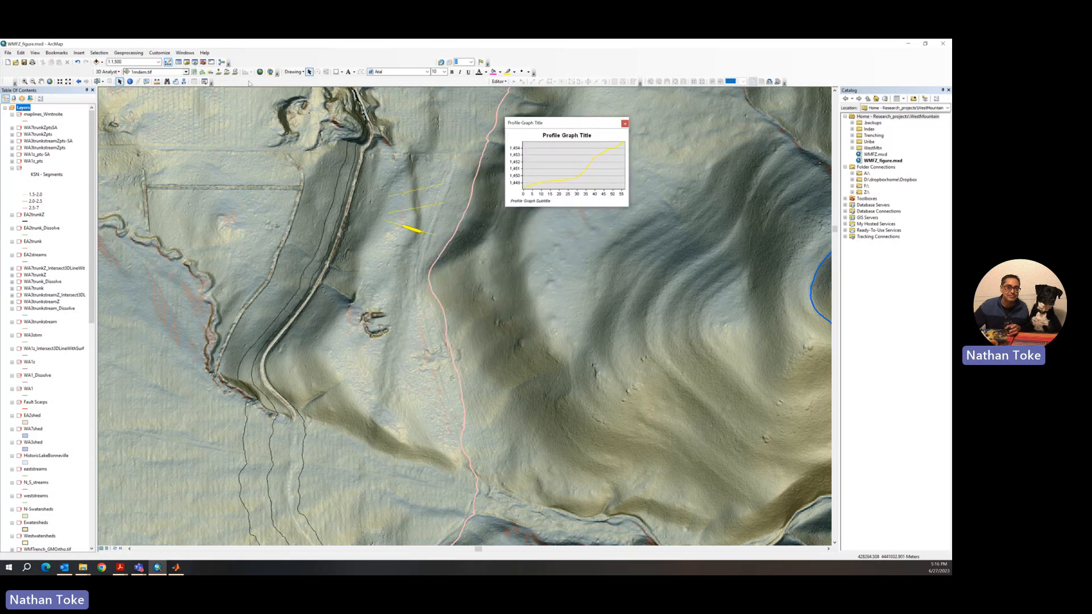
Interpolate another line about 55 m long across the trench, plot its profile beside the map features and close the earlier profile graph.
{"action": "left_click", "coordinate": [227, 71]}
{"action": "left_click", "coordinate": [386, 222]}
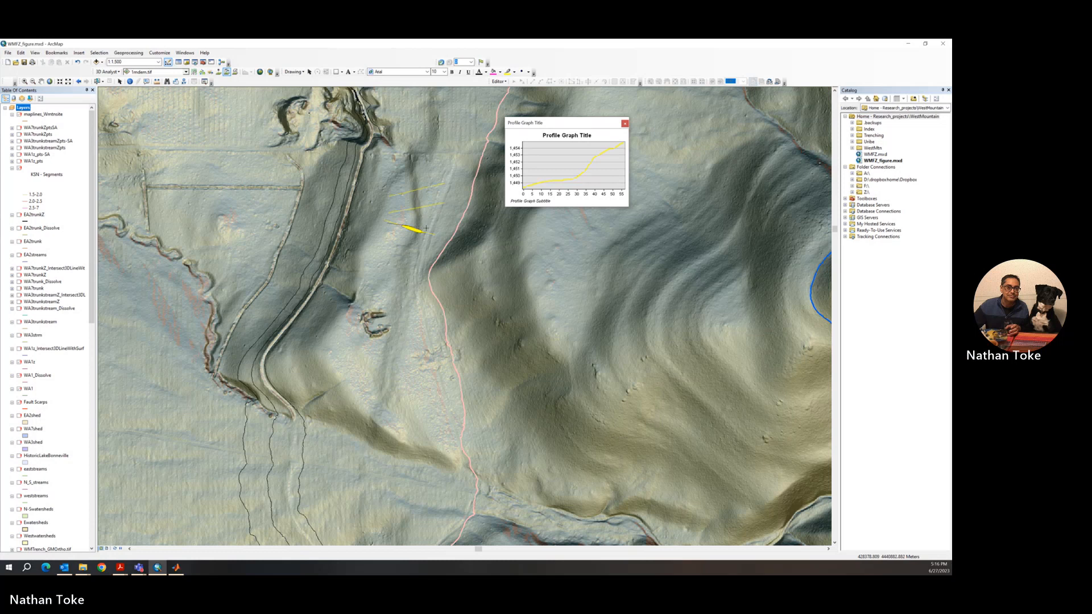
{"action": "double_click", "coordinate": [437, 230]}
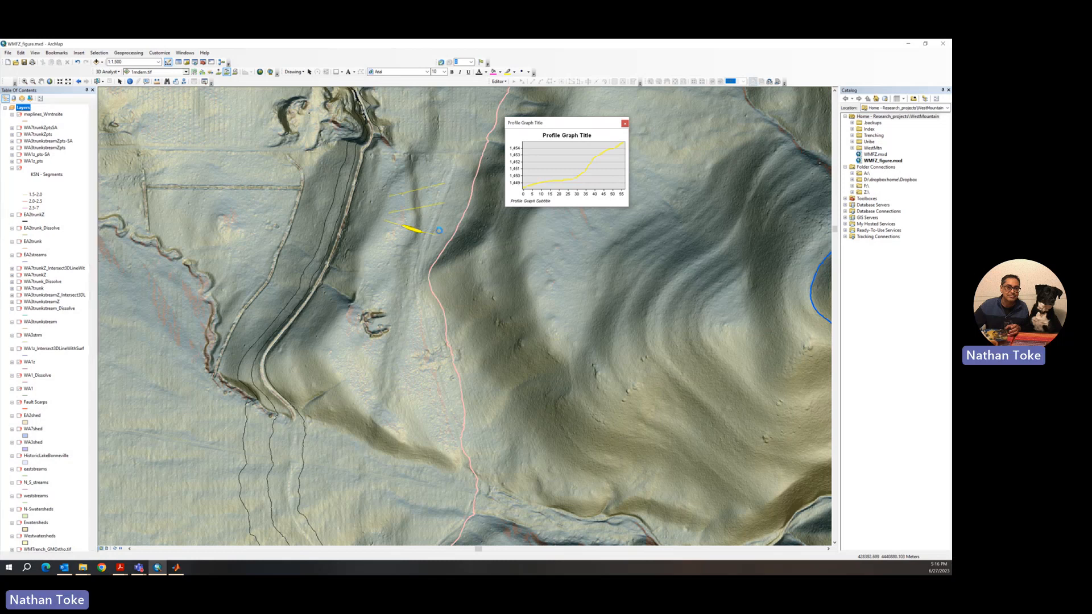
{"action": "left_click", "coordinate": [245, 72]}
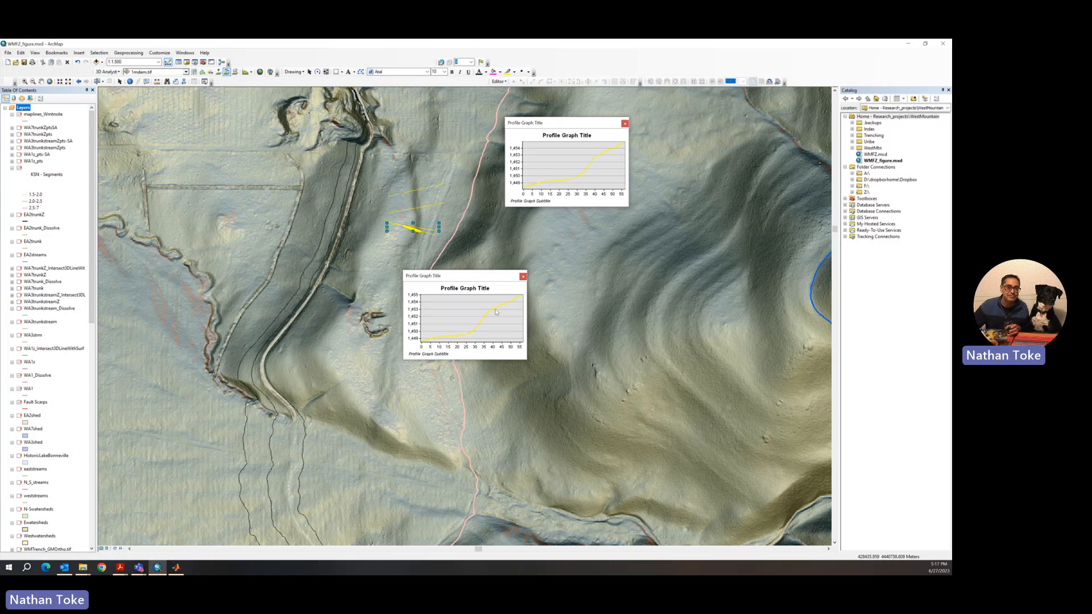
{"action": "left_click_drag", "start_coordinate": [485, 275], "coordinate": [588, 227]}
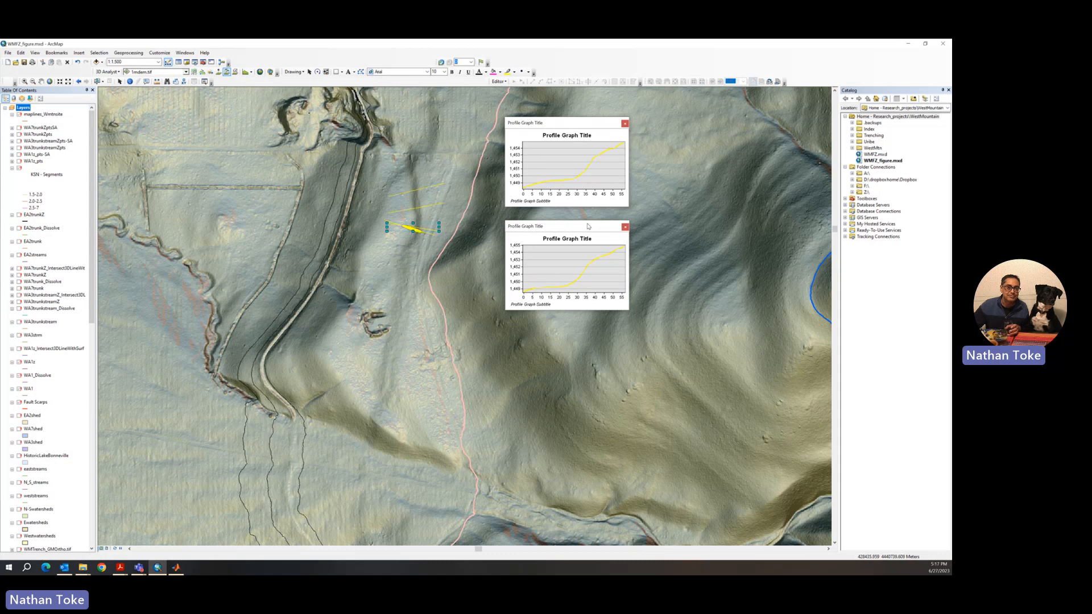
{"action": "left_click", "coordinate": [625, 123]}
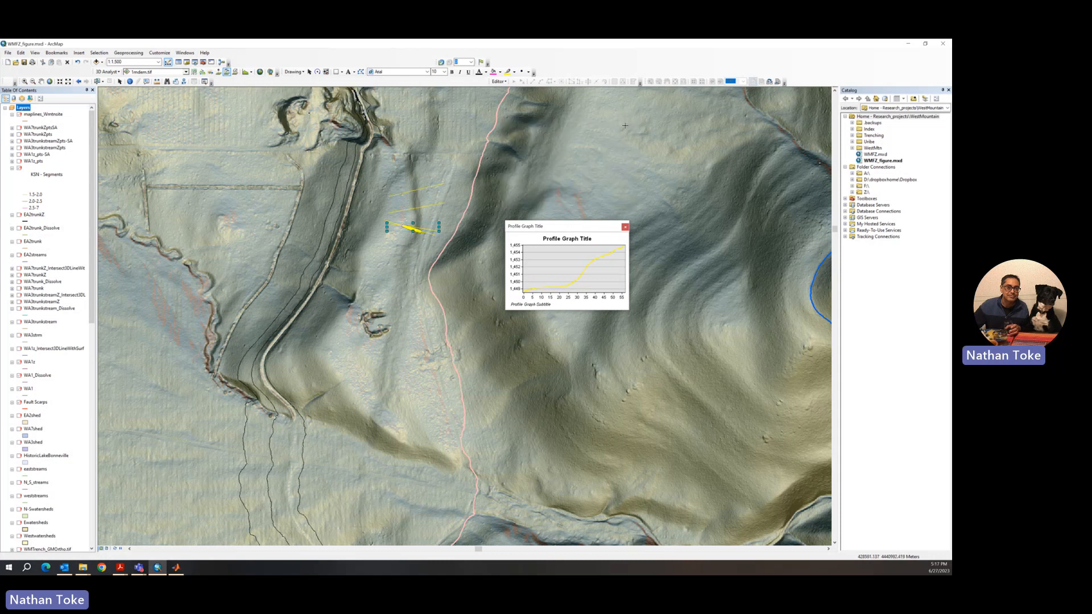
Delete the extra profile line overlapping the one that follows the trench.
{"action": "left_click", "coordinate": [309, 72]}
{"action": "left_click", "coordinate": [432, 236]}
{"action": "left_click", "coordinate": [433, 235]}
{"action": "key", "text": "Delete"}
Recolor the profile line along the trench black, and select the profile line just north of it.
{"action": "left_click", "coordinate": [396, 226]}
{"action": "left_click", "coordinate": [514, 73]}
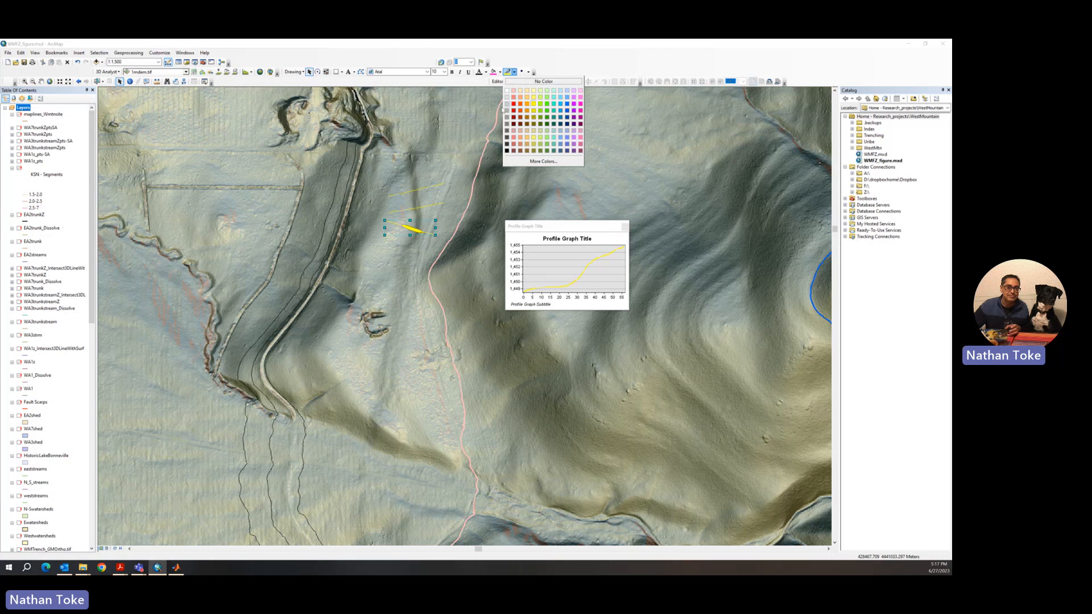
{"action": "left_click", "coordinate": [434, 206]}
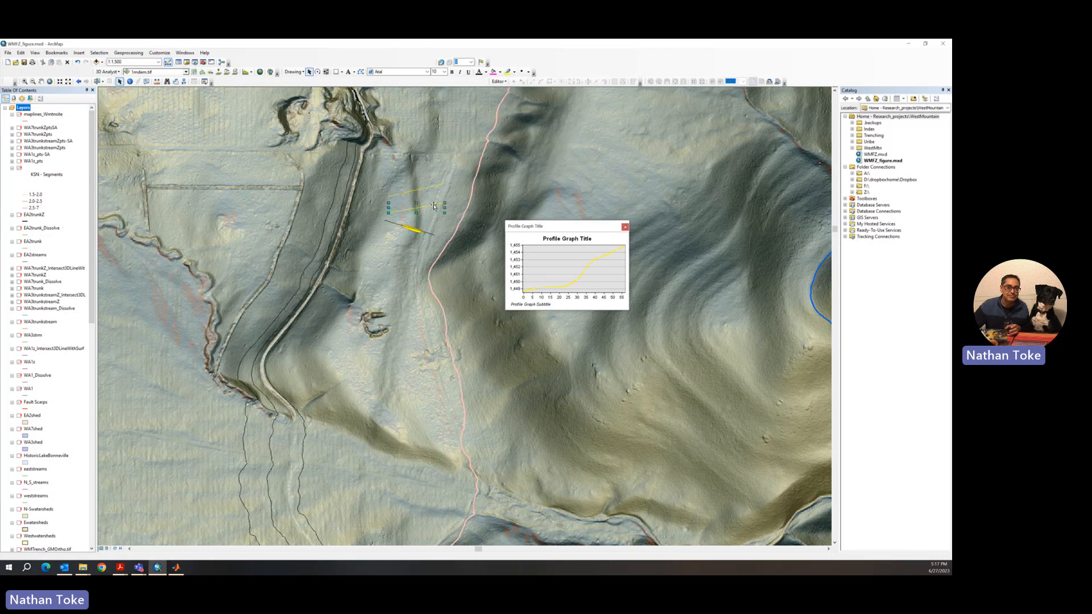
Recolor the two profile lines north of the trench black and close the open profile graph.
{"action": "left_click", "coordinate": [514, 72]}
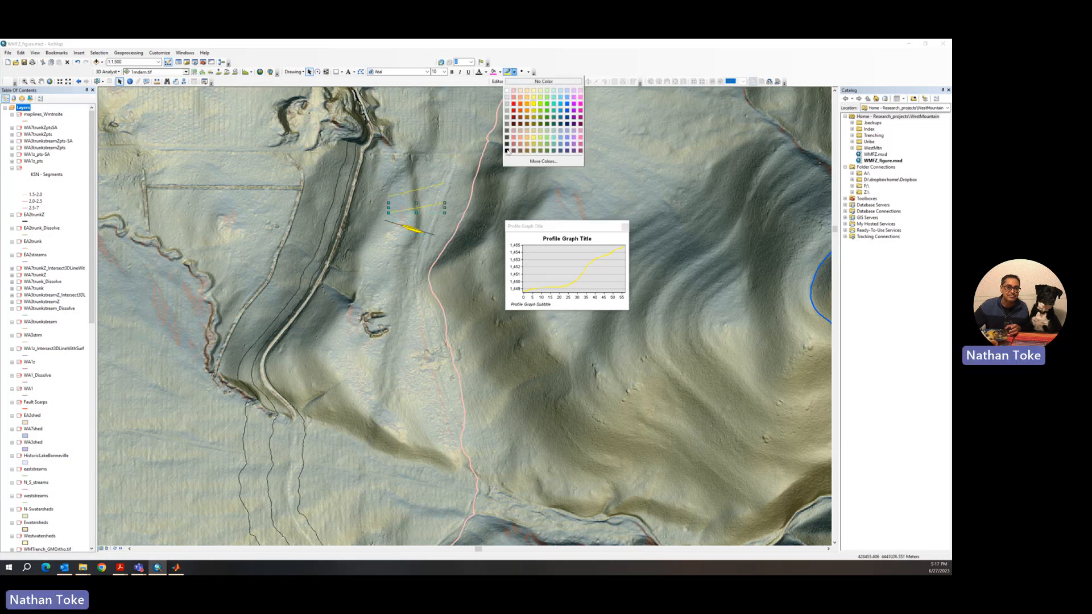
{"action": "left_click", "coordinate": [507, 150]}
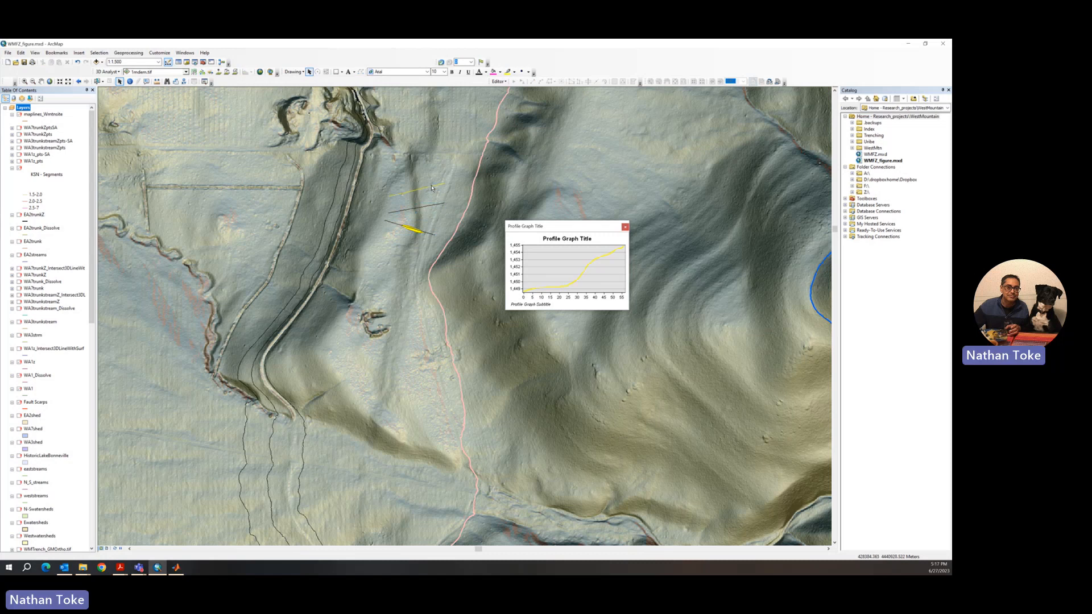
{"action": "left_click", "coordinate": [431, 187]}
{"action": "left_click", "coordinate": [514, 72]}
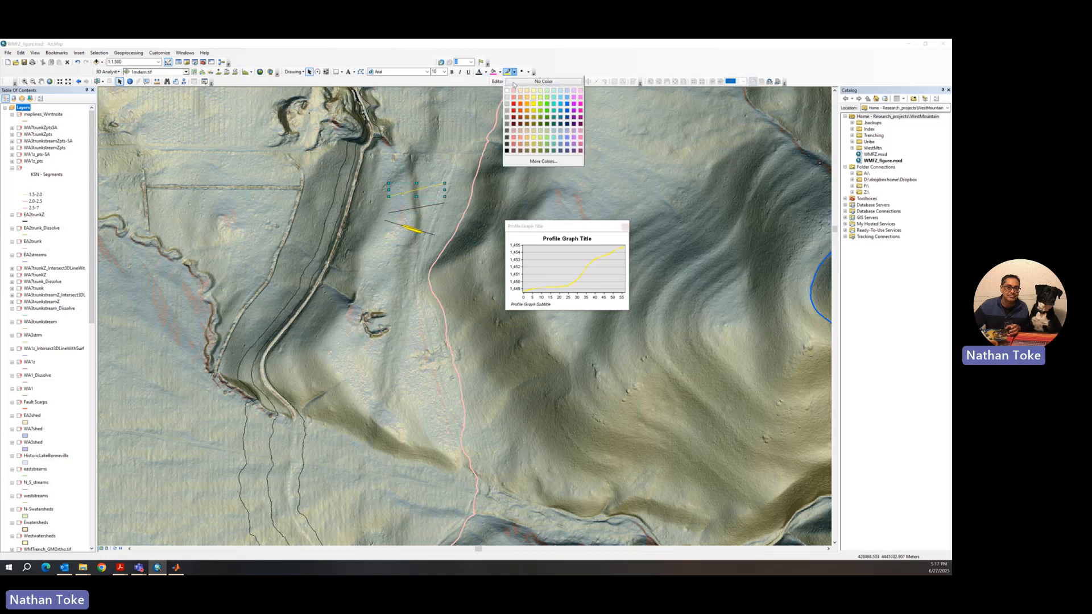
{"action": "left_click", "coordinate": [507, 150]}
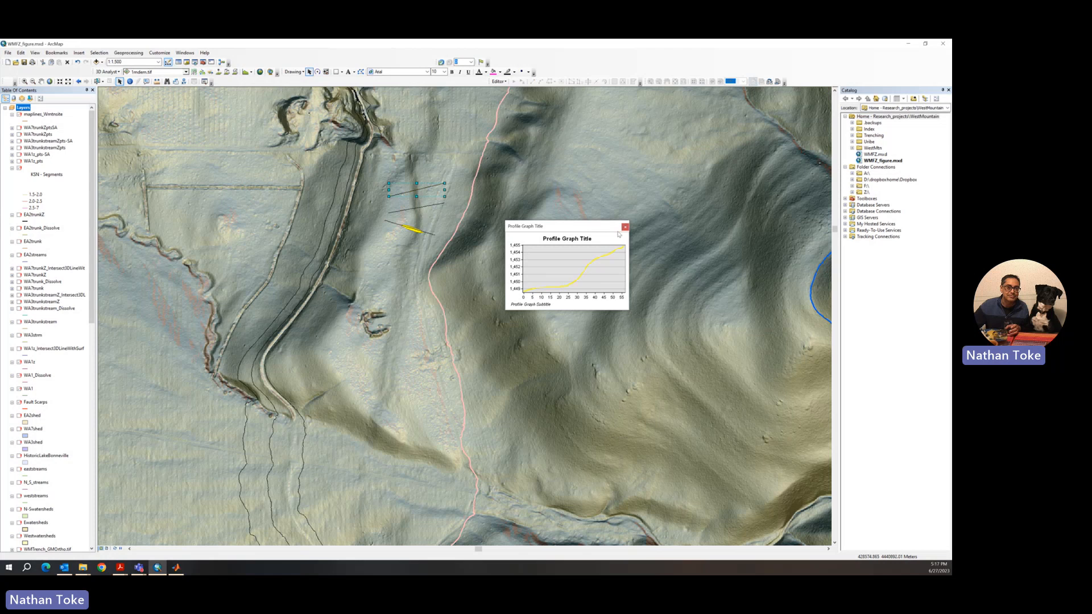
{"action": "left_click", "coordinate": [623, 227]}
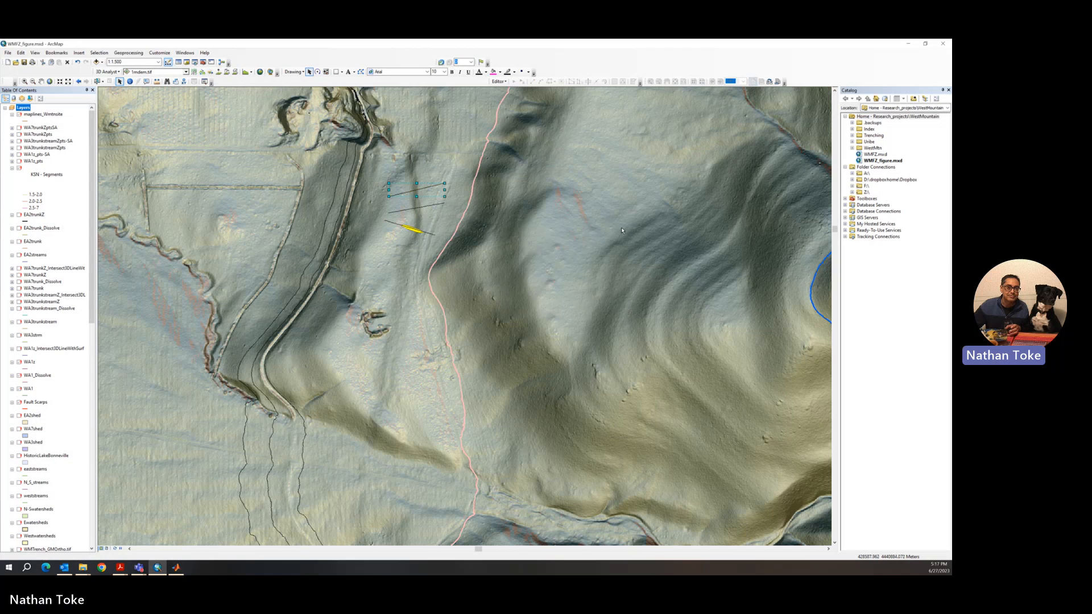
{"action": "left_click", "coordinate": [450, 221]}
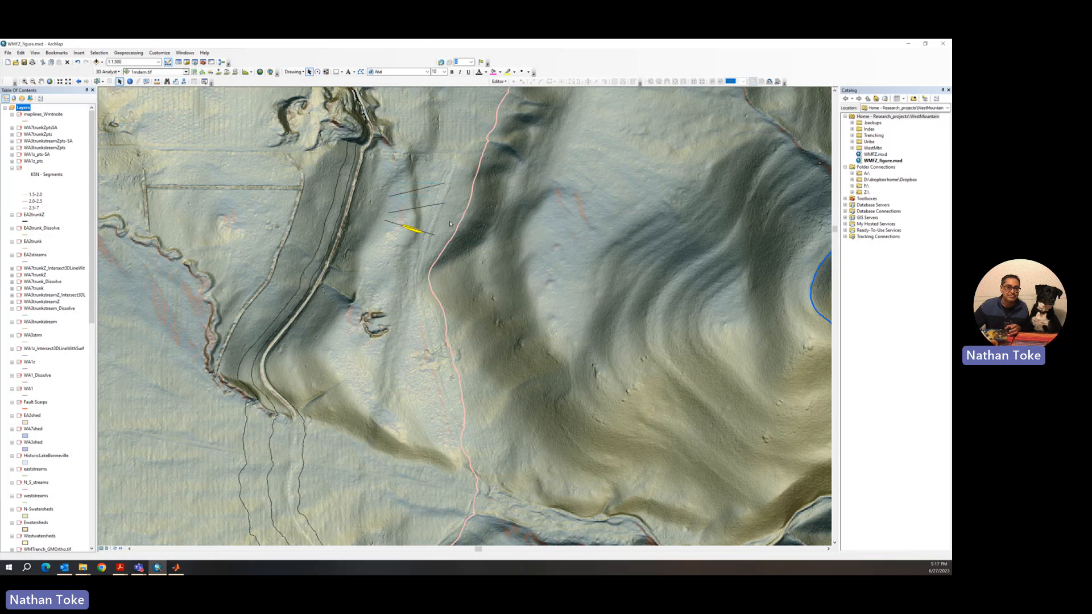
Interpolate a line about 73 m long southeastward across the scarp south of the pit, view and close its profile graph, and recolor the line black.
{"action": "left_click", "coordinate": [227, 73]}
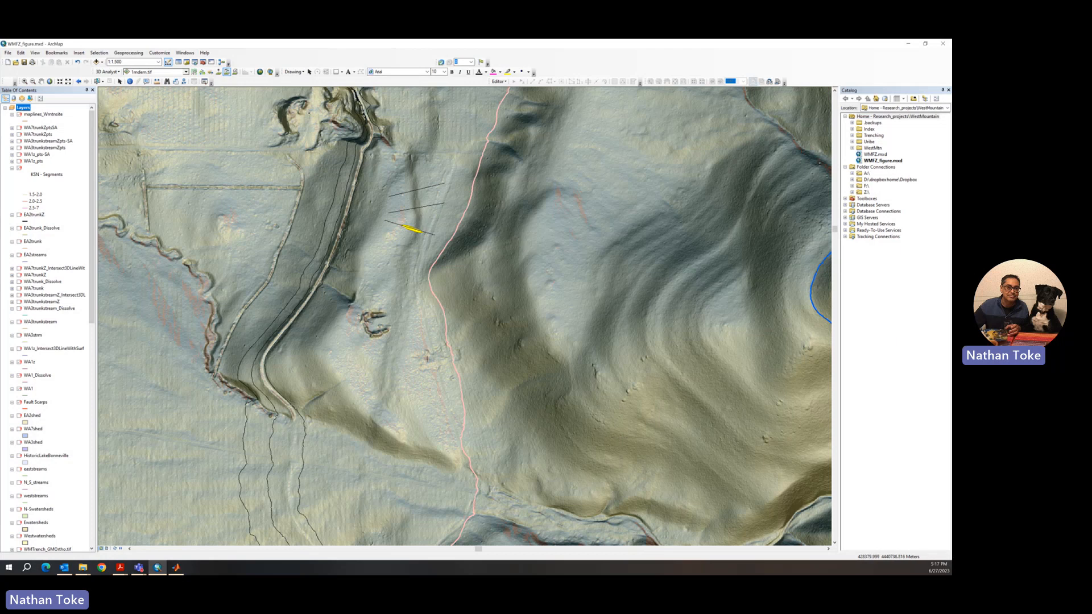
{"action": "left_click", "coordinate": [365, 349]}
{"action": "double_click", "coordinate": [426, 375]}
{"action": "left_click", "coordinate": [247, 72]}
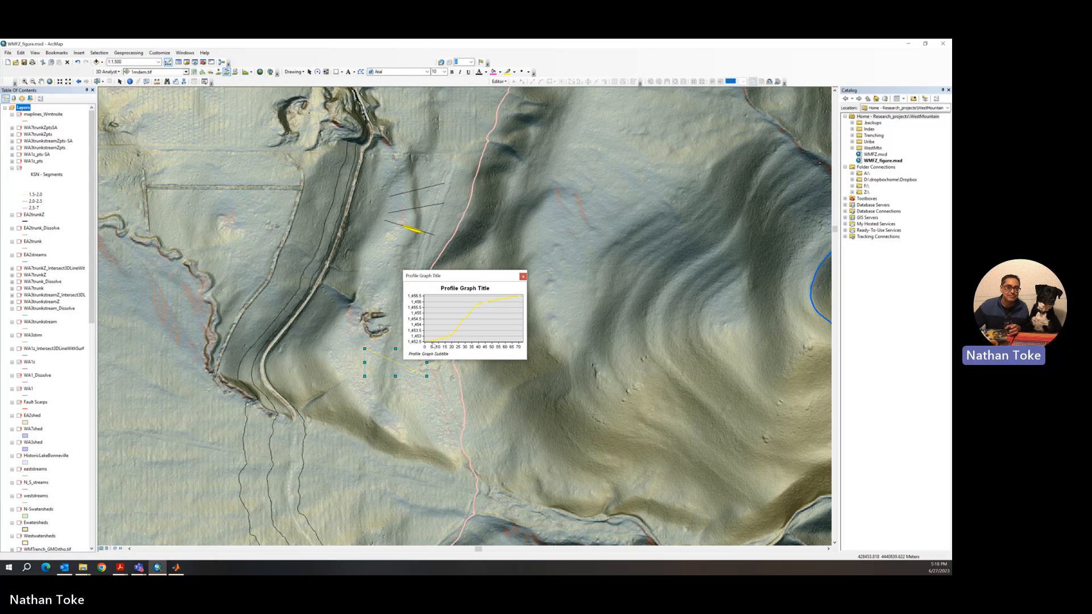
{"action": "left_click", "coordinate": [523, 277]}
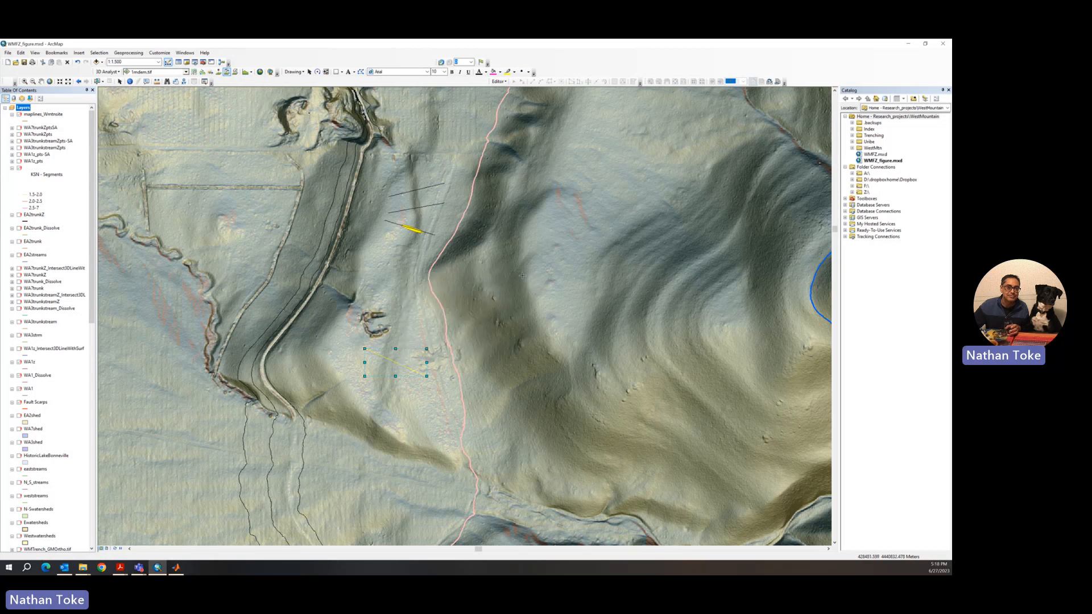
{"action": "left_click", "coordinate": [514, 72]}
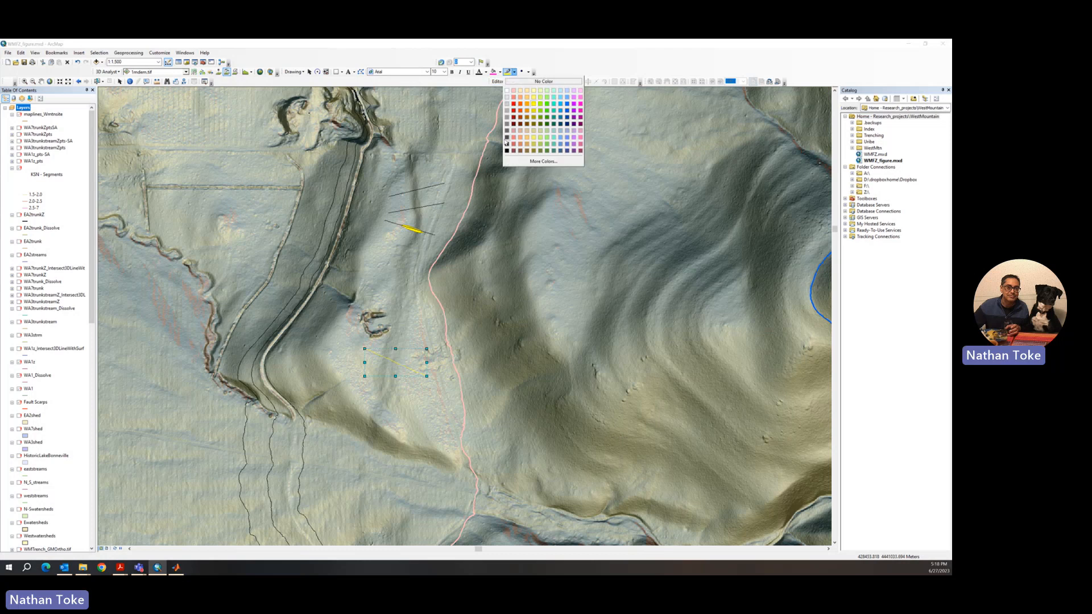
{"action": "left_click", "coordinate": [507, 150]}
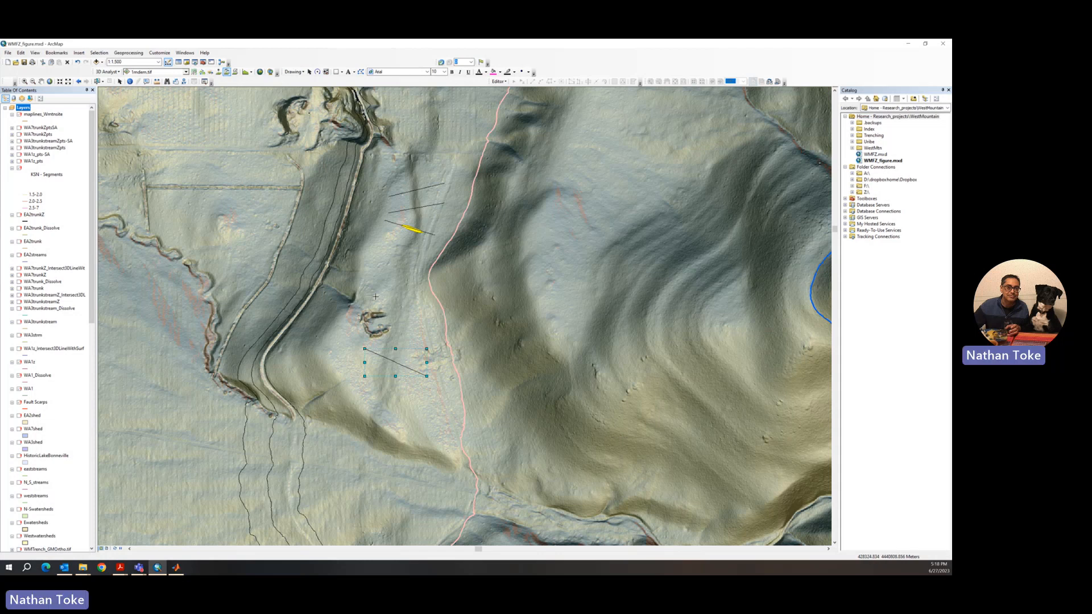
Interpolate a roughly parallel line about 70 m long just north of the pit, check its profile graph, and recolor the line black.
{"action": "left_click", "coordinate": [376, 296]}
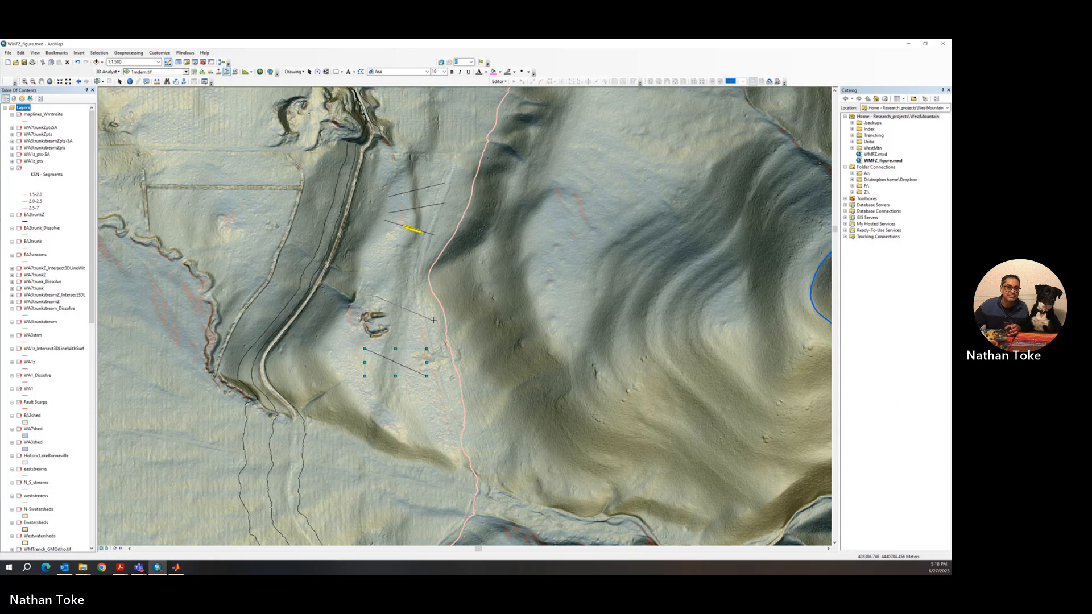
{"action": "double_click", "coordinate": [435, 322]}
{"action": "left_click", "coordinate": [246, 72]}
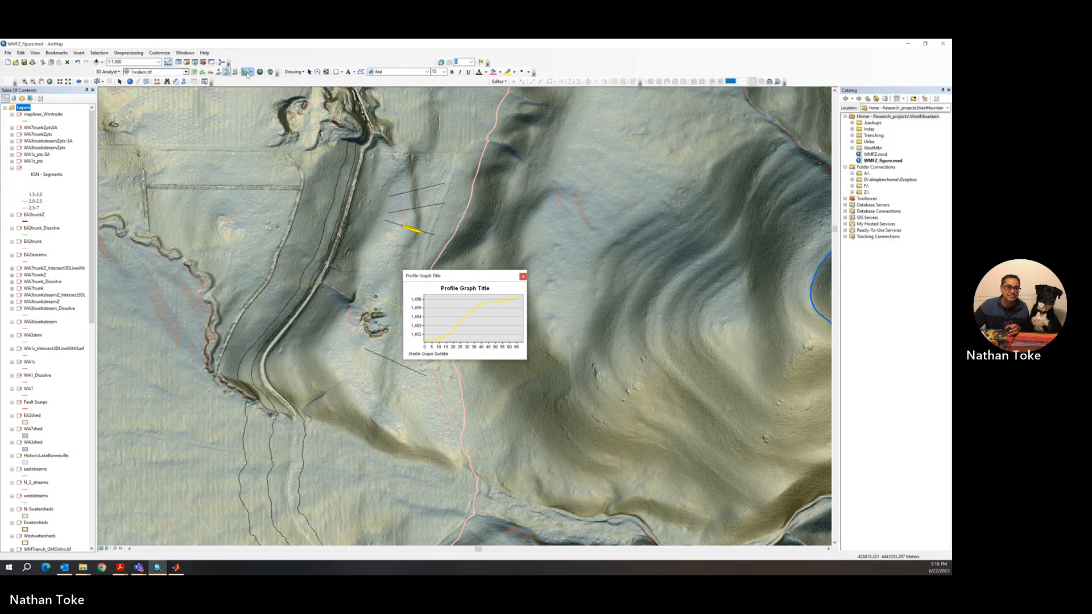
{"action": "left_click", "coordinate": [523, 277]}
{"action": "left_click", "coordinate": [513, 72]}
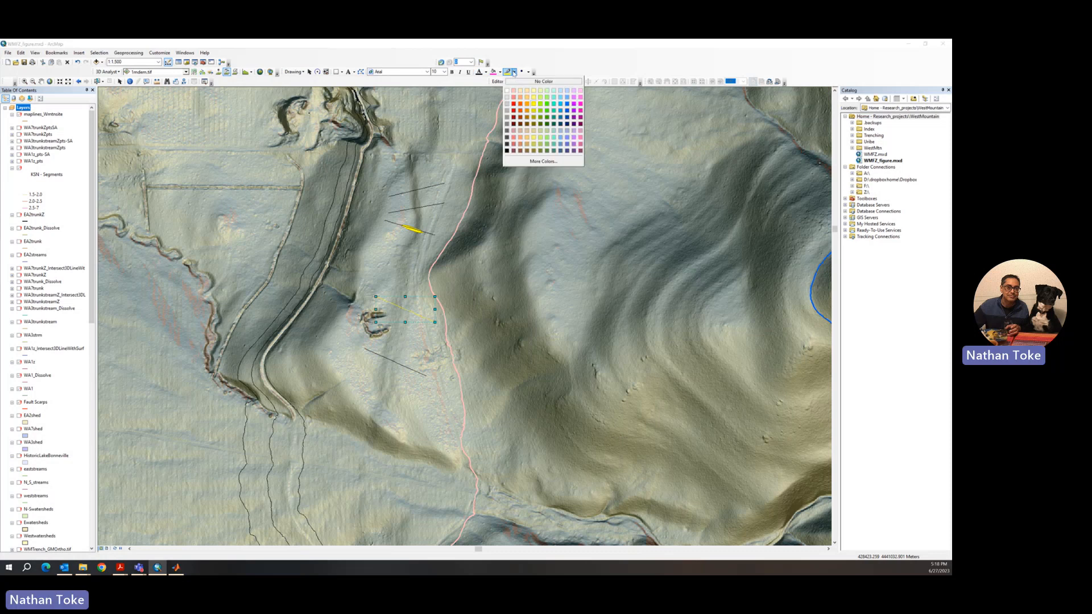
{"action": "left_click", "coordinate": [512, 145]}
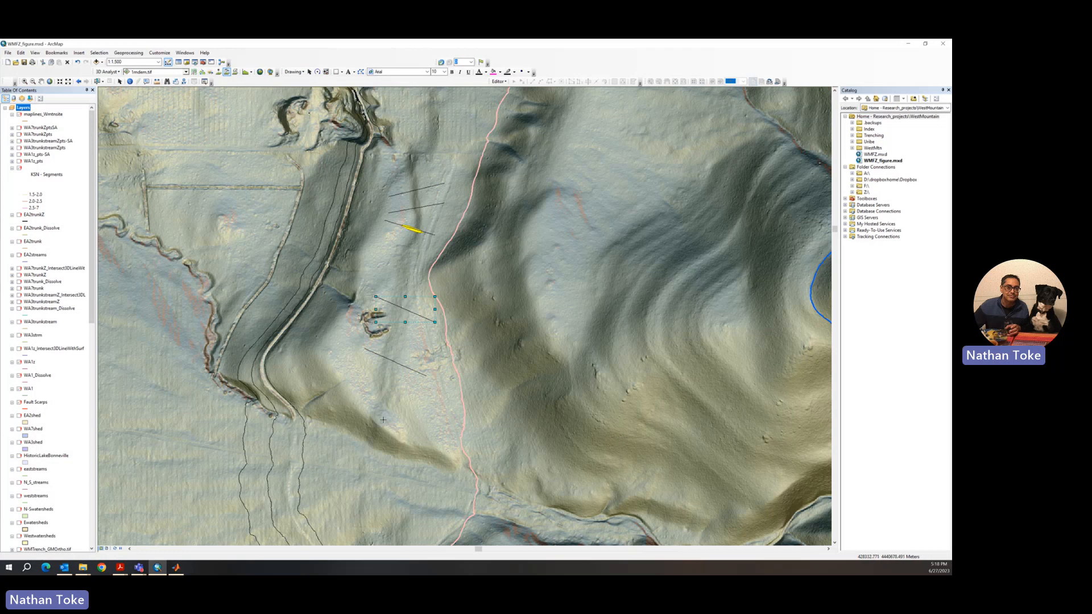
Interpolate a line about 58 m long across the scarp farther south, near the hillside's southern edge, and view its profile graph.
{"action": "left_click", "coordinate": [360, 394]}
{"action": "double_click", "coordinate": [402, 425]}
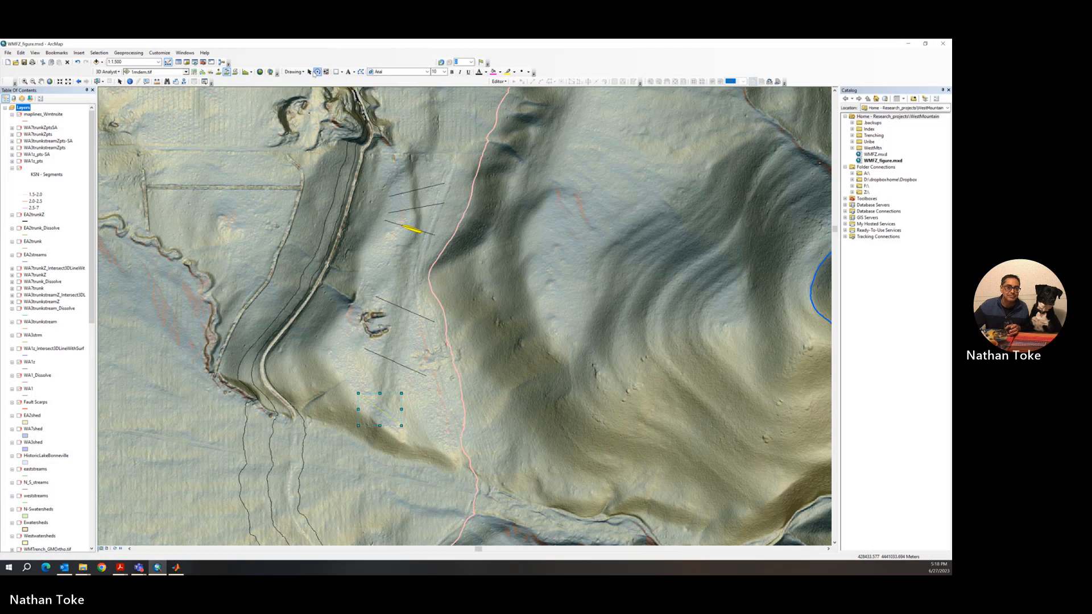
{"action": "left_click", "coordinate": [246, 72]}
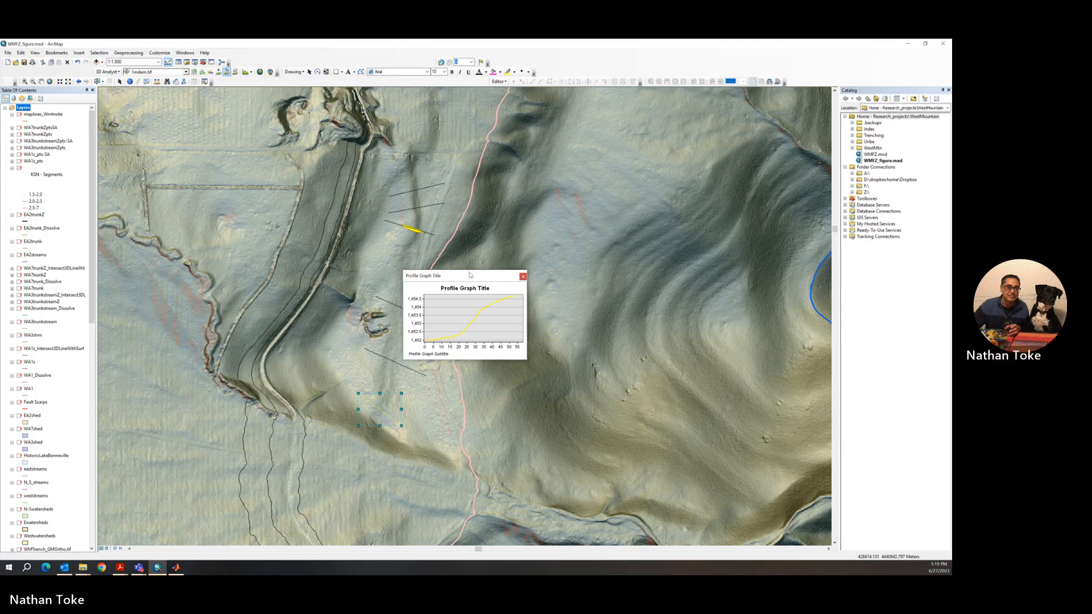
{"action": "left_click", "coordinate": [523, 276]}
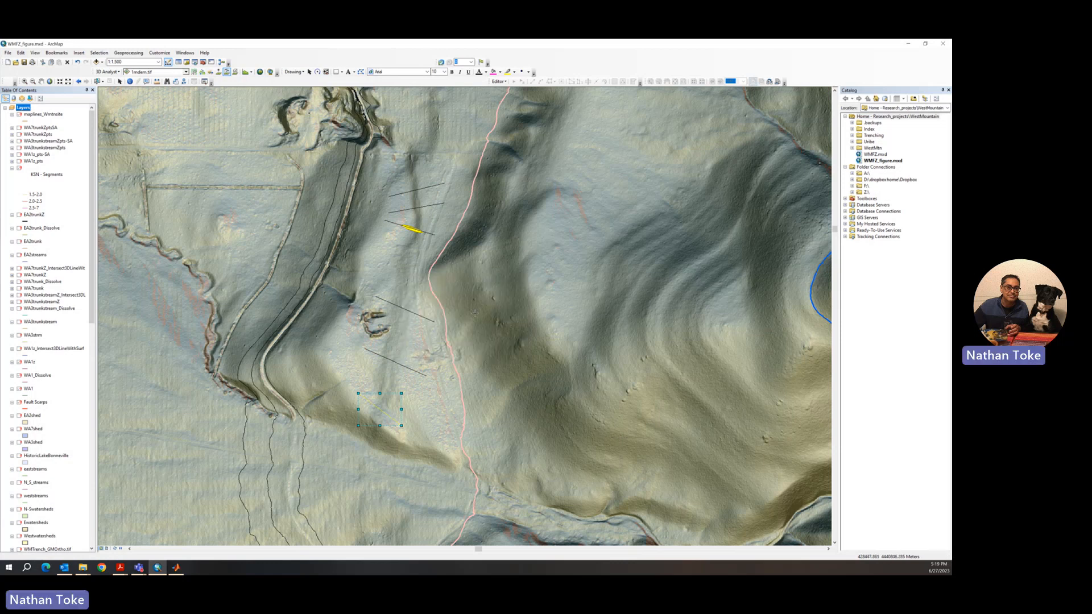
Interpolate a parallel line about 62 m long just south of the last profile line, then plot and close its profile graph.
{"action": "left_click", "coordinate": [361, 400]}
{"action": "double_click", "coordinate": [404, 434]}
{"action": "left_click", "coordinate": [245, 72]}
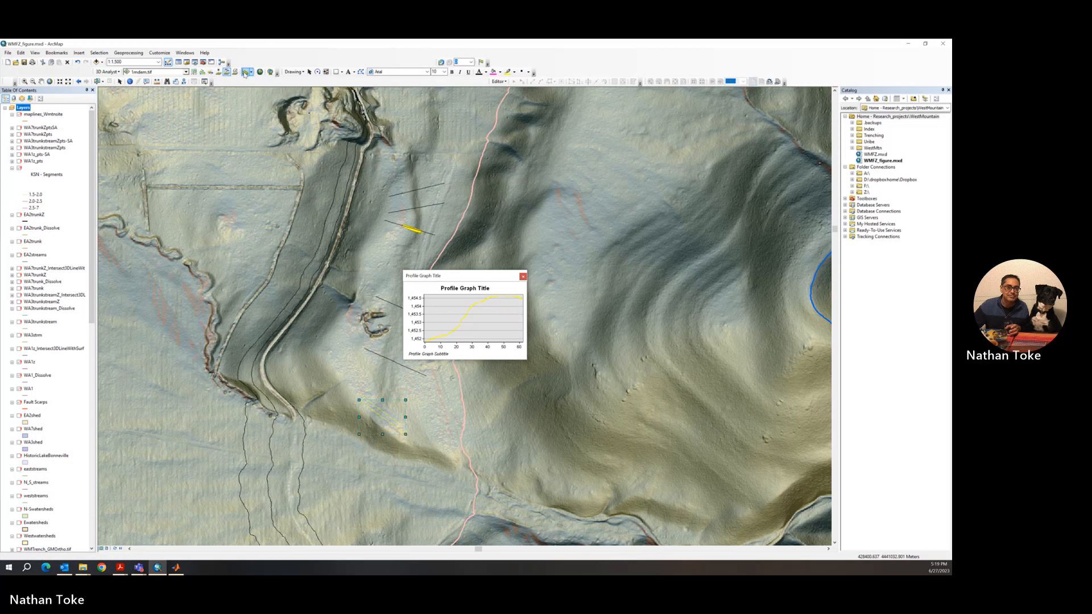
{"action": "left_click", "coordinate": [523, 277]}
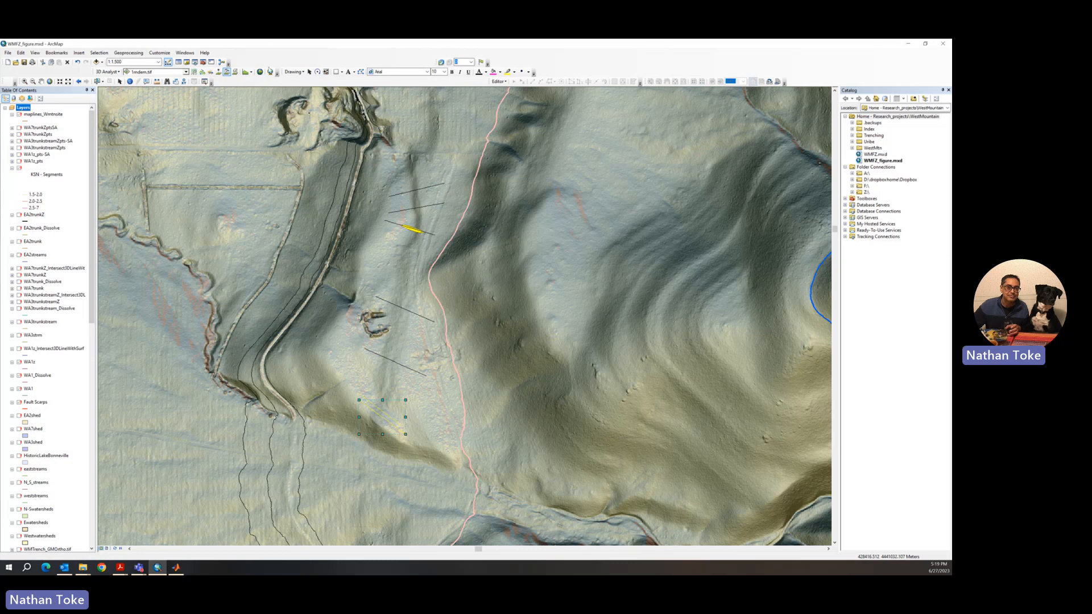
Recolor the two closely spaced southern profile lines black.
{"action": "left_click", "coordinate": [309, 71]}
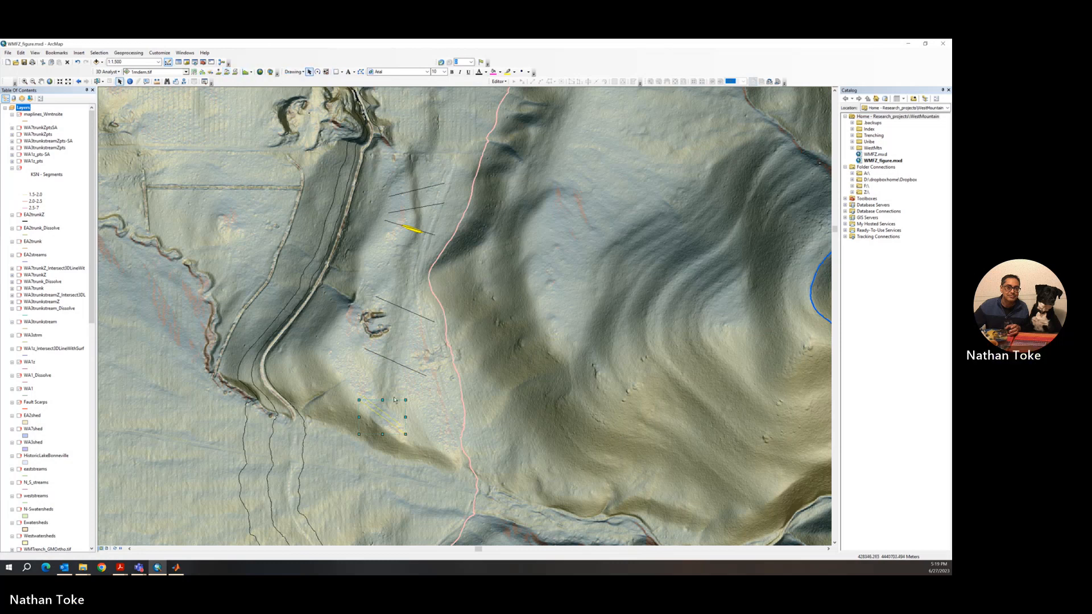
{"action": "left_click", "coordinate": [514, 72]}
{"action": "left_click", "coordinate": [507, 151]}
{"action": "left_click", "coordinate": [515, 73]}
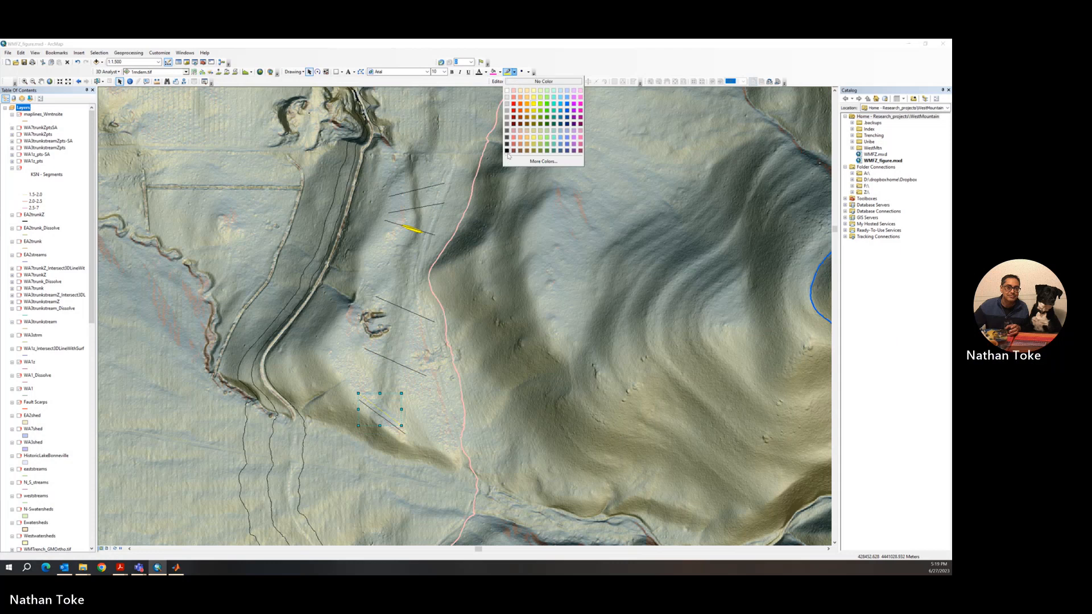
{"action": "left_click", "coordinate": [521, 155]}
Interpolate a nearly east-west line about 52 m long on the lower slope south of the hillside, and view its profile graph.
{"action": "left_click", "coordinate": [41, 81]}
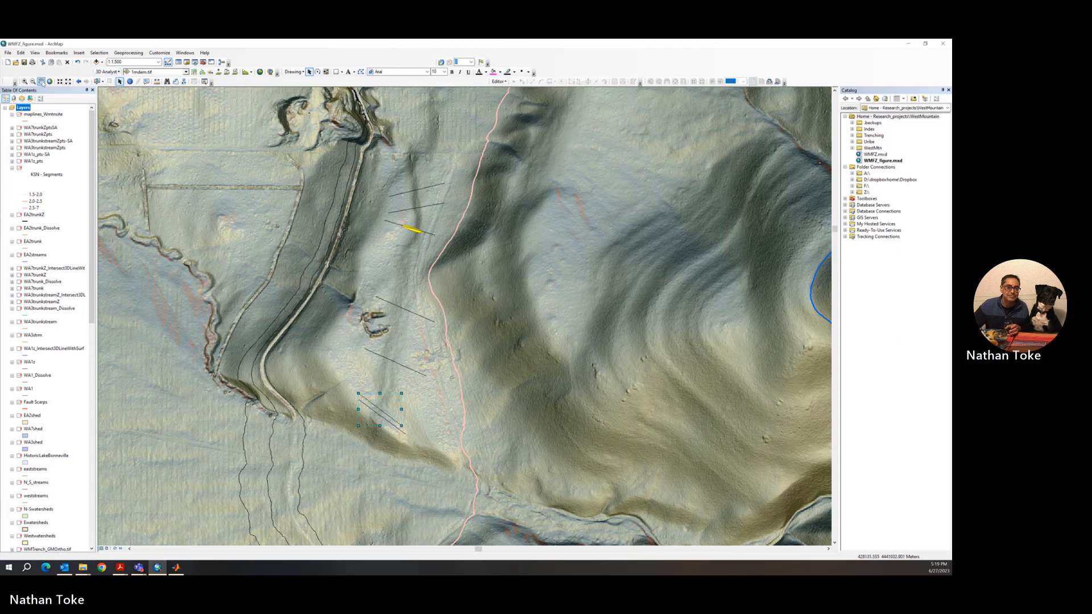
{"action": "left_click_drag", "start_coordinate": [524, 361], "coordinate": [542, 285]}
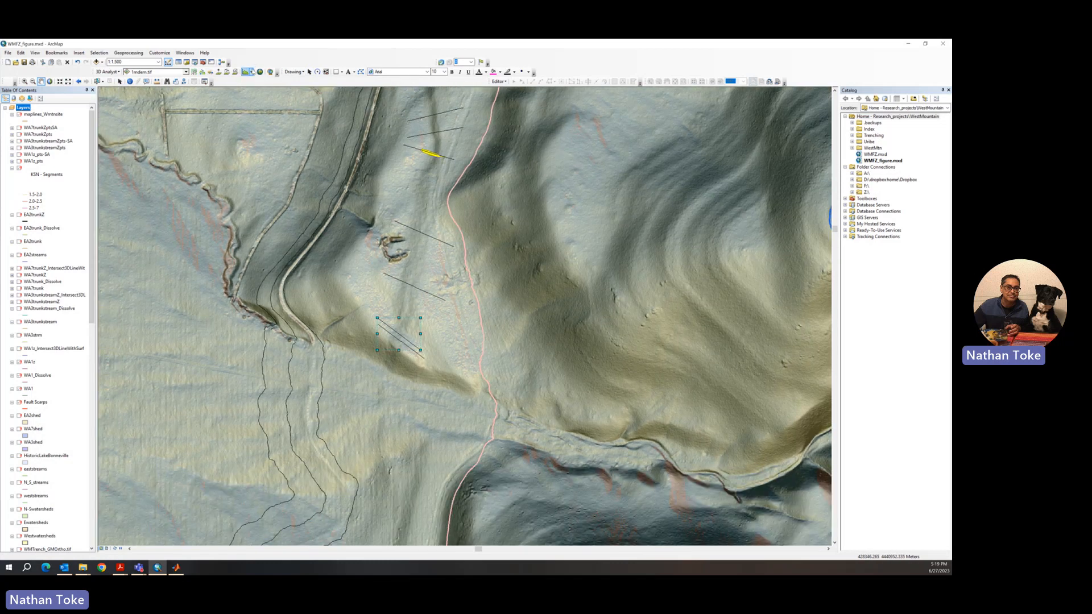
{"action": "left_click", "coordinate": [227, 71]}
{"action": "left_click", "coordinate": [354, 399]}
{"action": "double_click", "coordinate": [402, 404]}
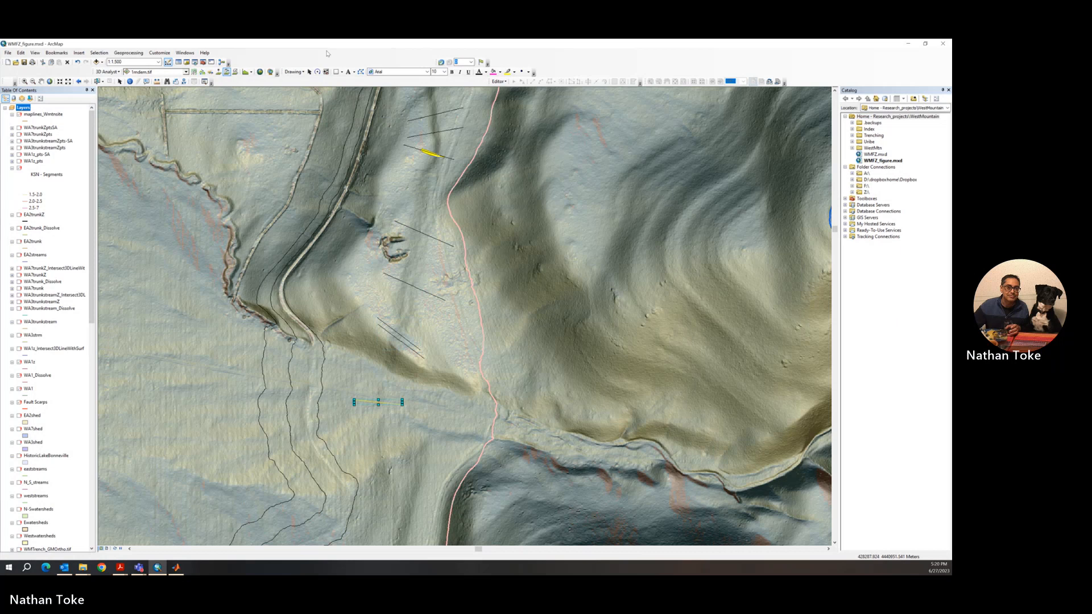
{"action": "left_click", "coordinate": [246, 72]}
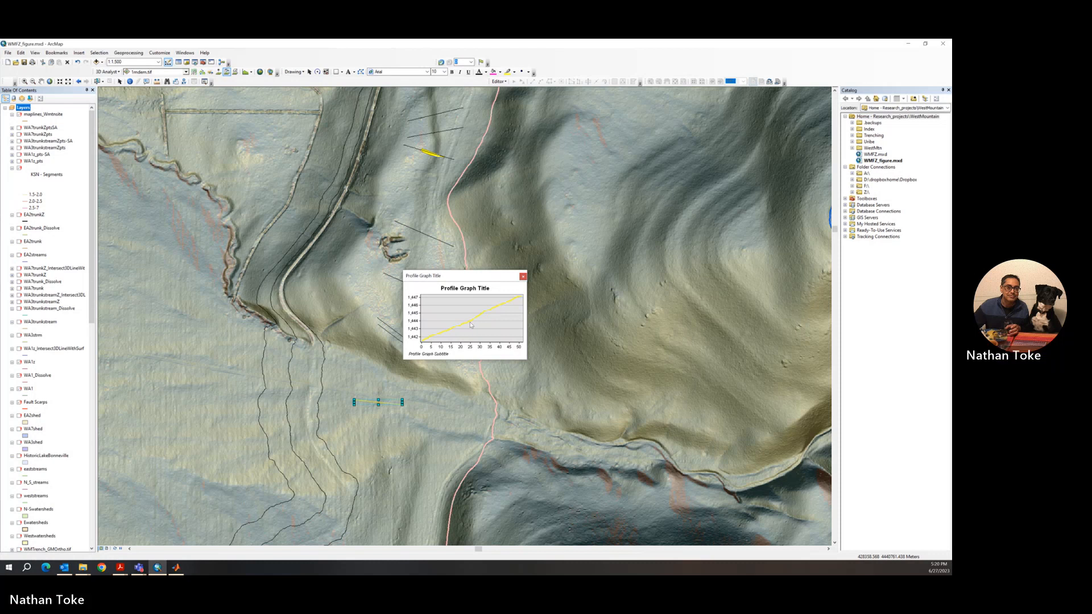
{"action": "left_click", "coordinate": [523, 277]}
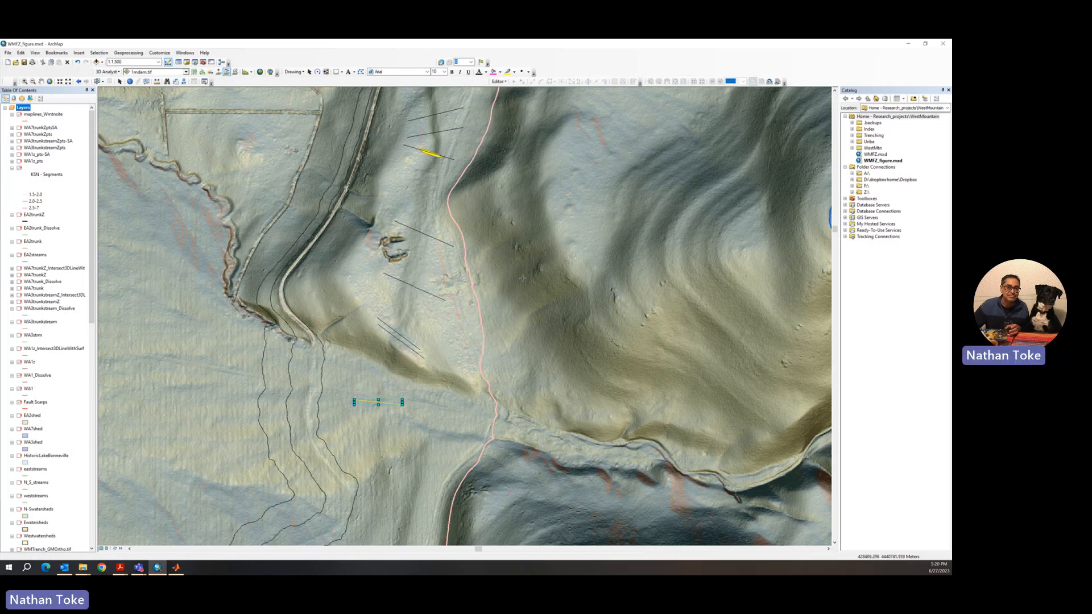
Plot the profile of a line about 48 m long just south of the last one, and delete that line.
{"action": "double_click", "coordinate": [400, 407]}
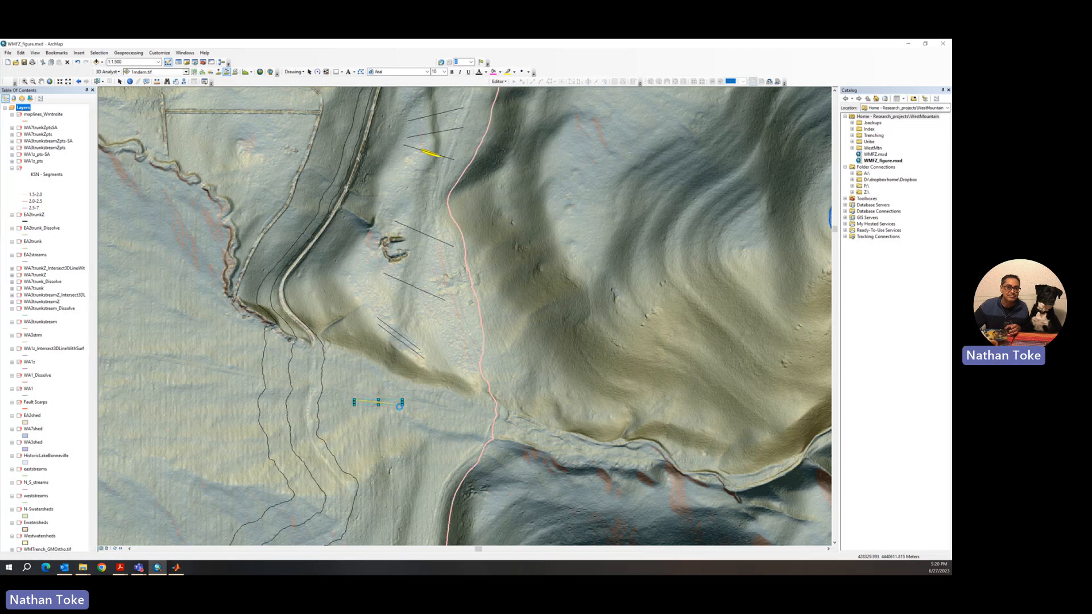
{"action": "left_click", "coordinate": [246, 72]}
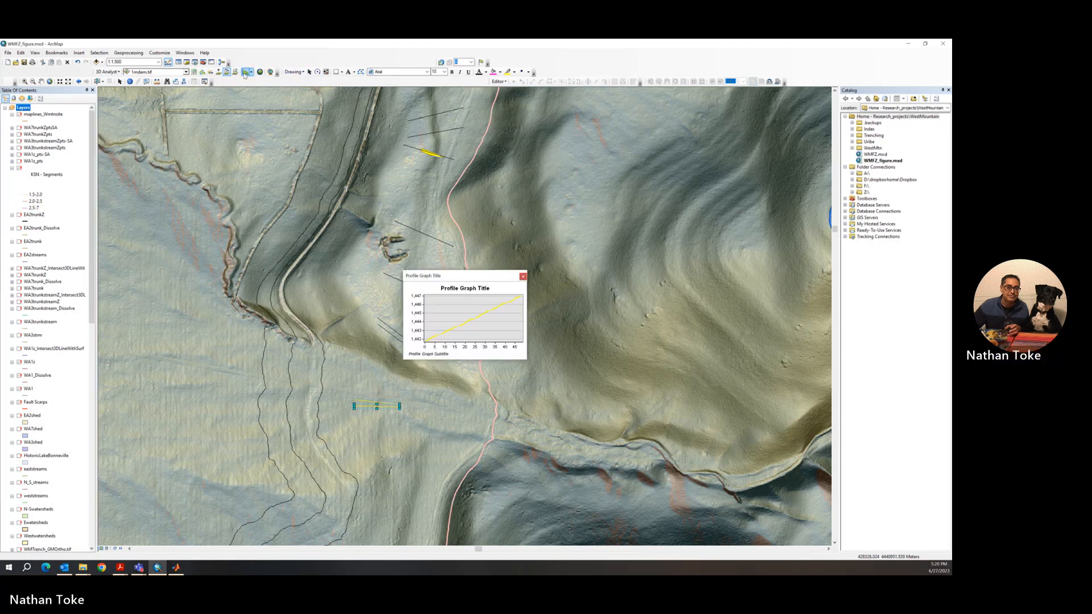
{"action": "left_click", "coordinate": [523, 277]}
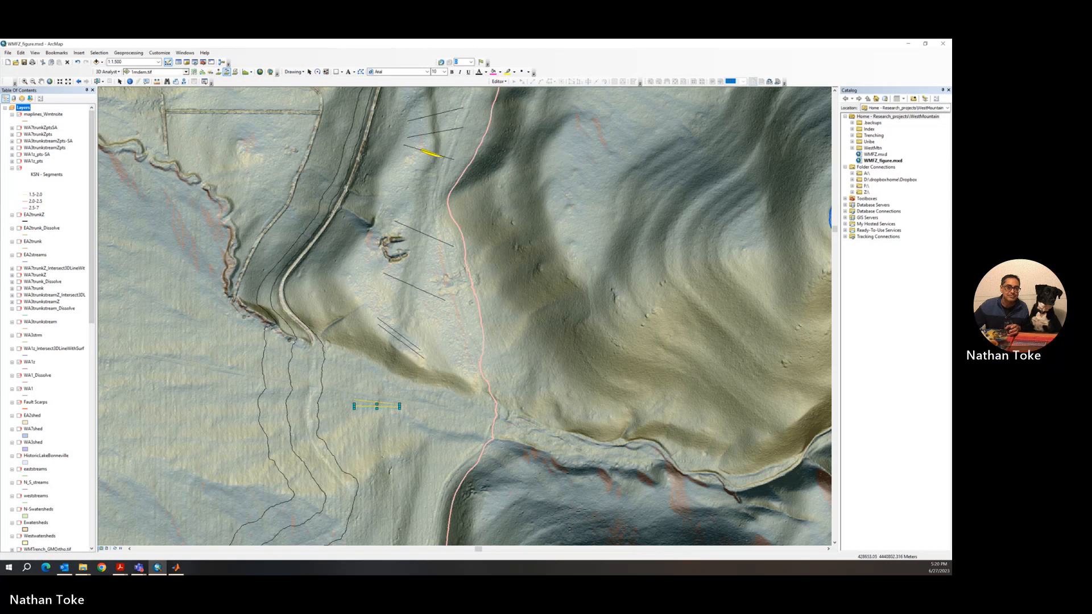
{"action": "key", "text": "Delete"}
Interpolate a line about 50 m long just north of the yellow line on the lower slope, and view its profile graph.
{"action": "left_click", "coordinate": [359, 387]}
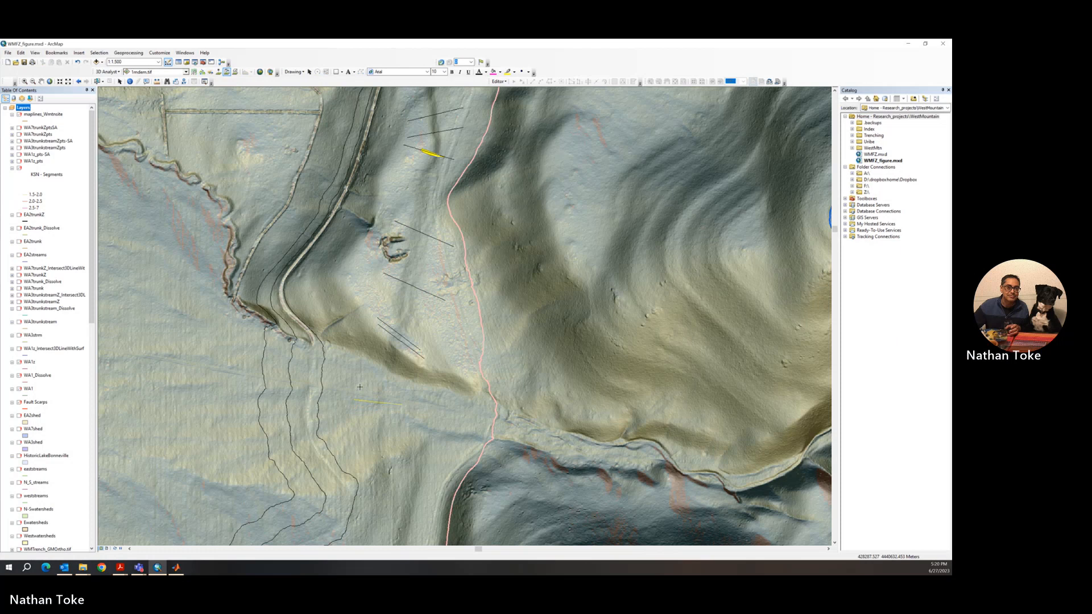
{"action": "double_click", "coordinate": [405, 394]}
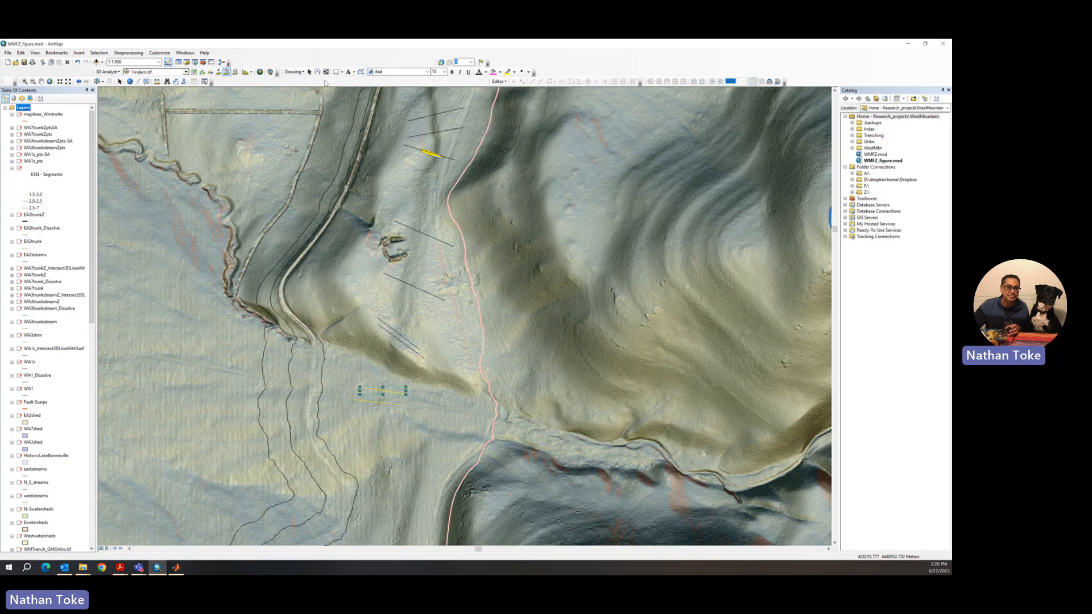
{"action": "left_click", "coordinate": [246, 73]}
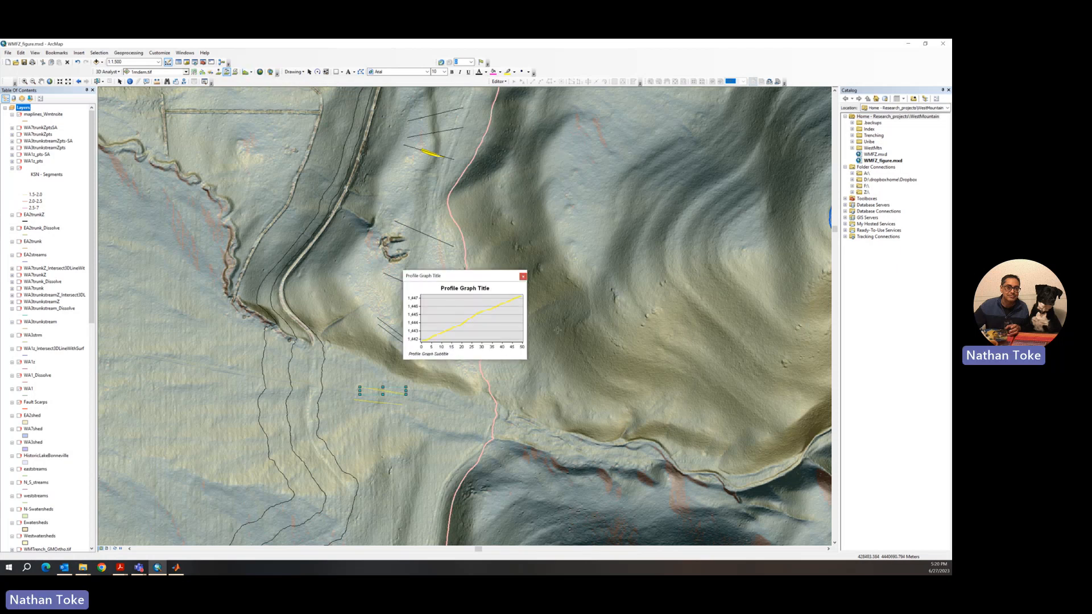
{"action": "left_click", "coordinate": [523, 277]}
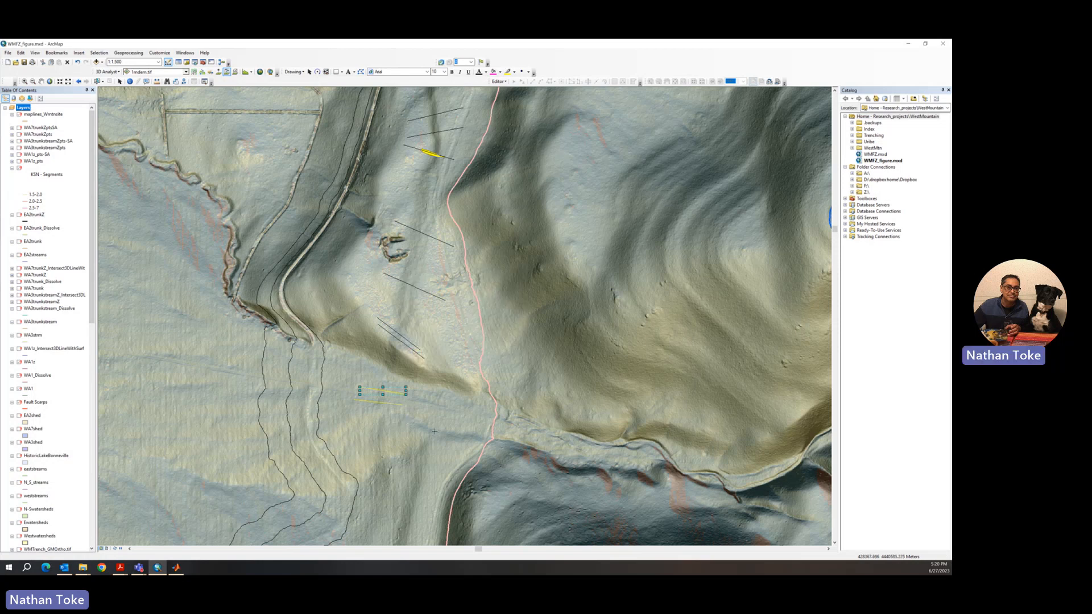
Plot the profile of a nearly east-west line about 65 m long south of the two yellow lines, and delete that line.
{"action": "left_click", "coordinate": [411, 423]}
{"action": "double_click", "coordinate": [351, 421]}
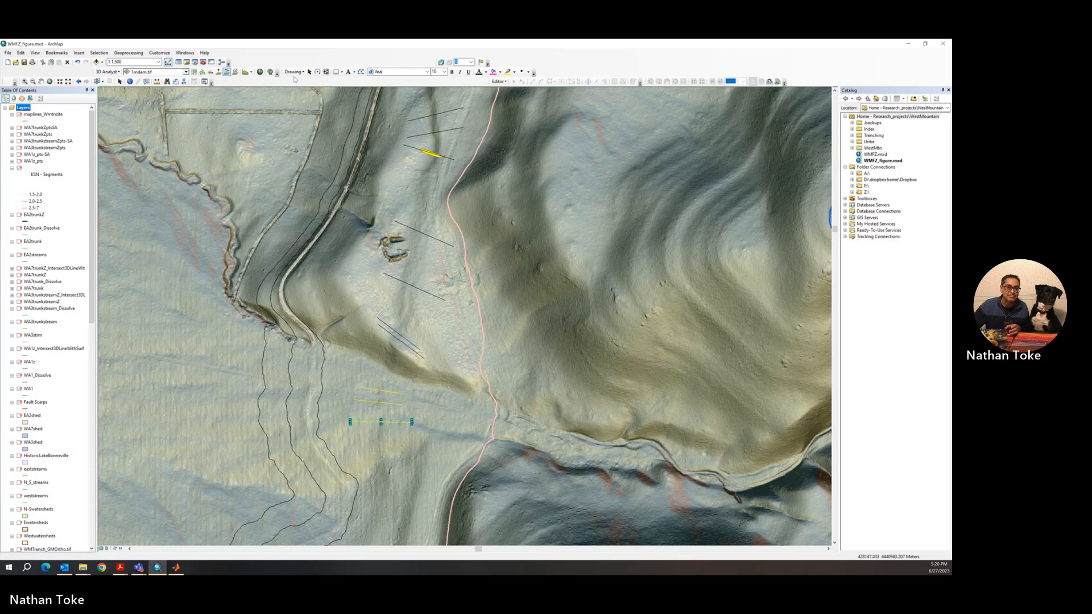
{"action": "left_click", "coordinate": [245, 72]}
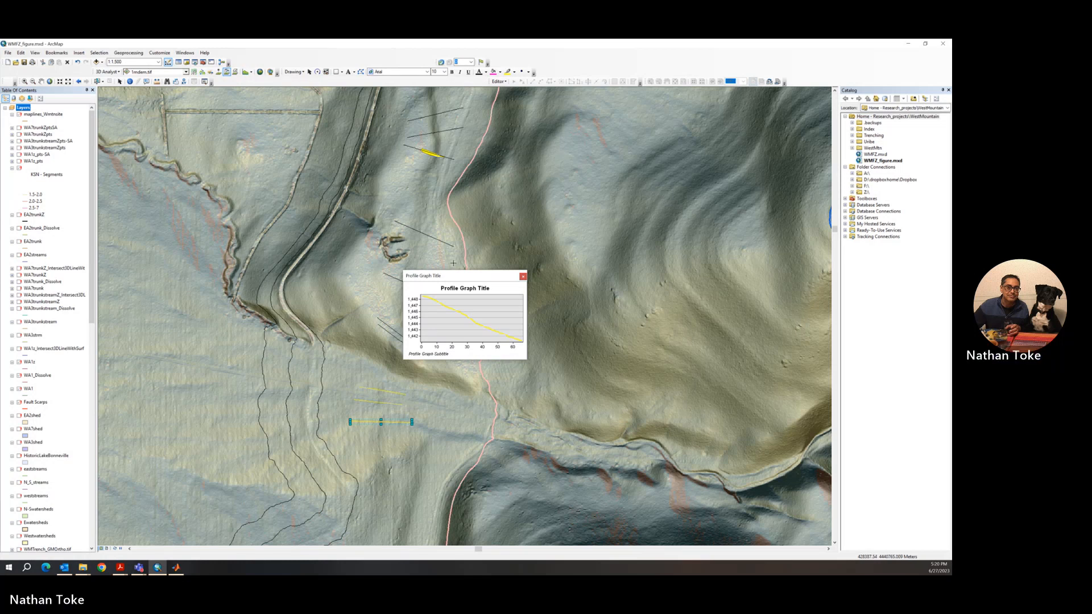
{"action": "left_click", "coordinate": [523, 276]}
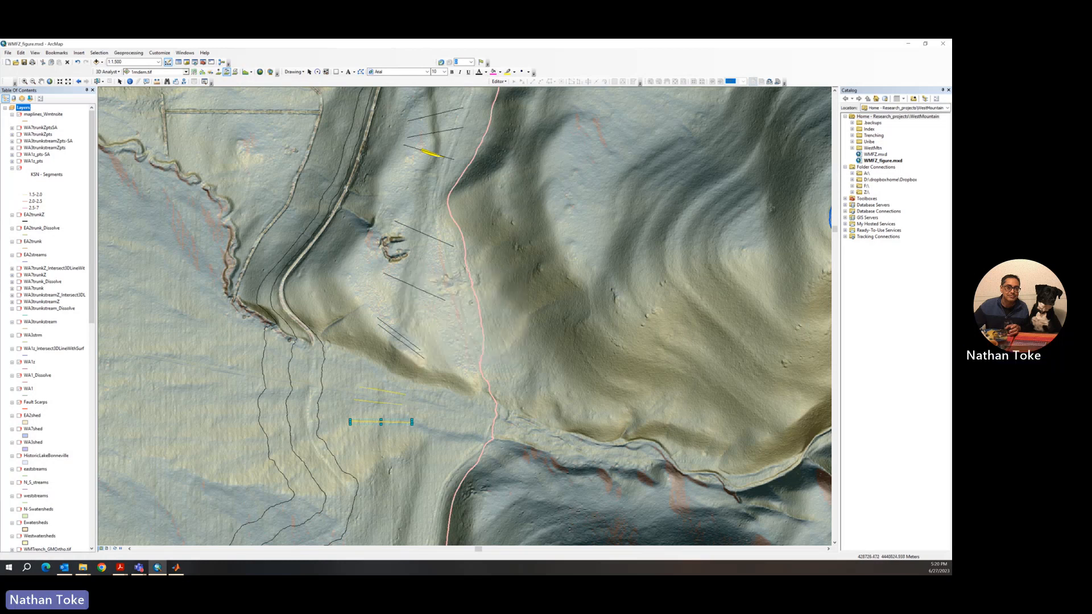
{"action": "key", "text": "Delete"}
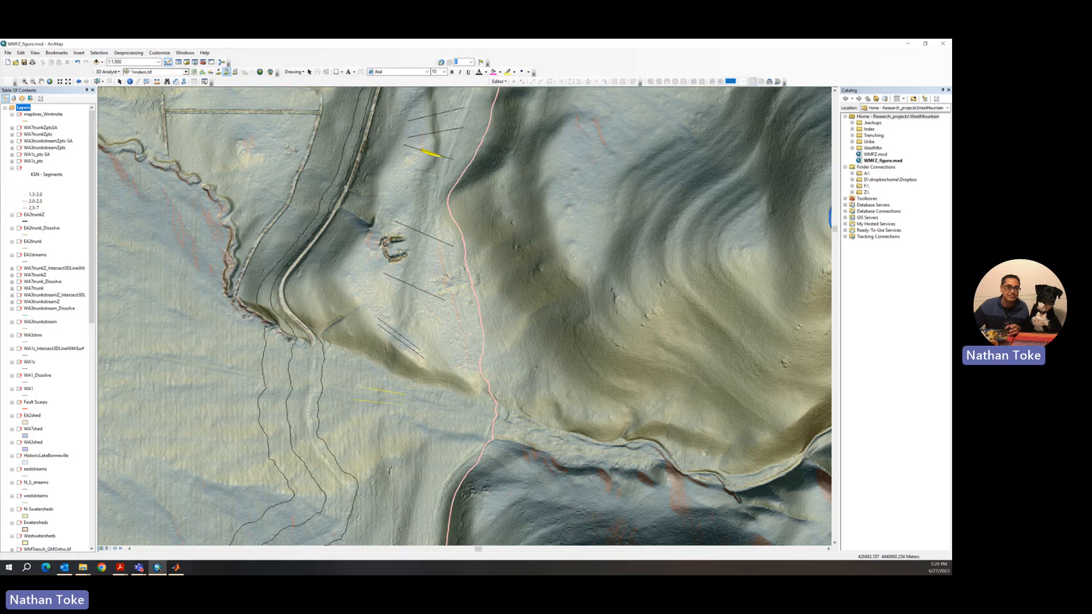
Interpolate a line about 62 m long, rising to the northeast, south of the two yellow lines, and view its profile graph.
{"action": "left_click", "coordinate": [353, 439]}
{"action": "double_click", "coordinate": [408, 424]}
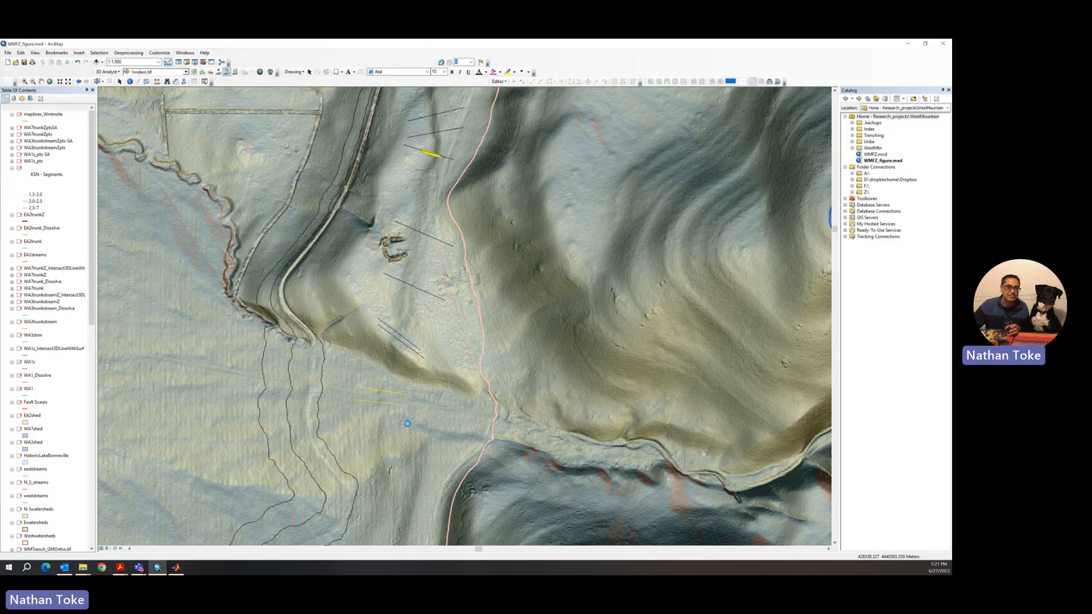
{"action": "left_click", "coordinate": [247, 72]}
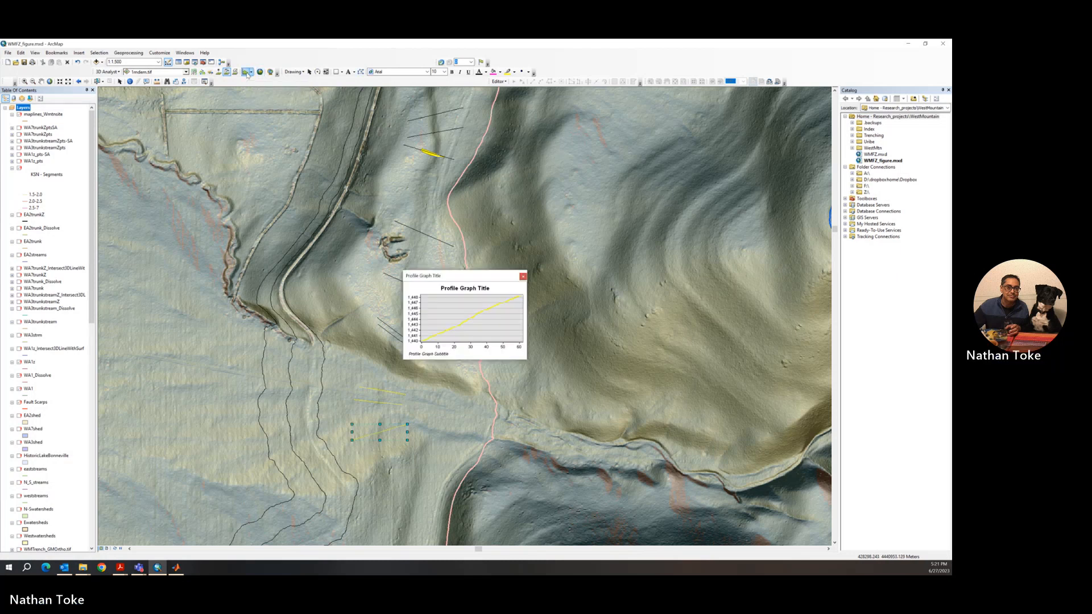
{"action": "left_click", "coordinate": [523, 277]}
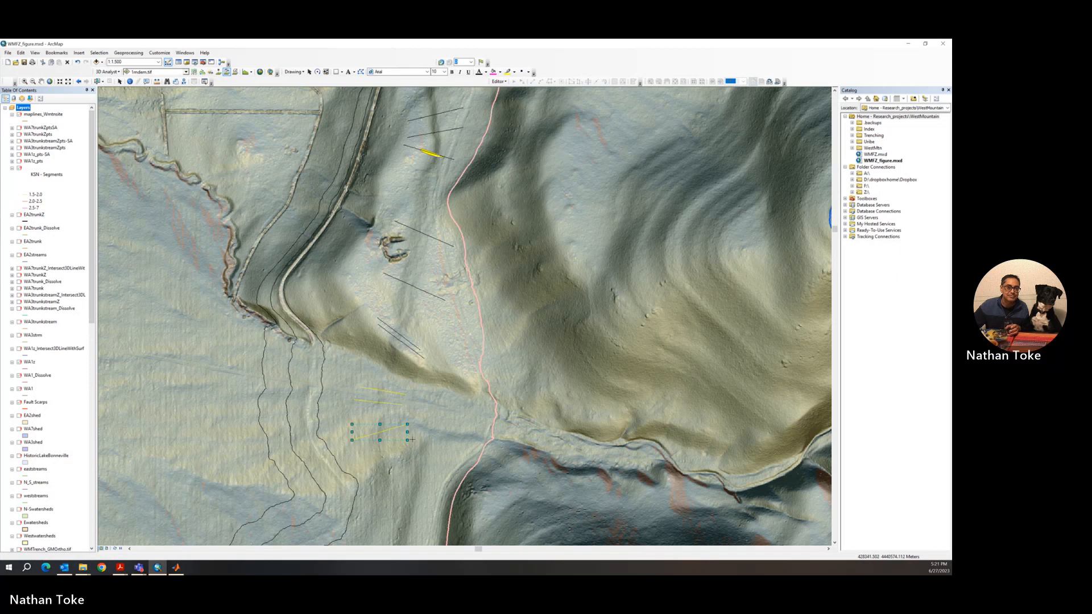
Plot the profile of a line about 50 m long just south of the last one, and delete that line.
{"action": "left_click", "coordinate": [356, 452]}
{"action": "double_click", "coordinate": [401, 439]}
{"action": "left_click", "coordinate": [245, 72]}
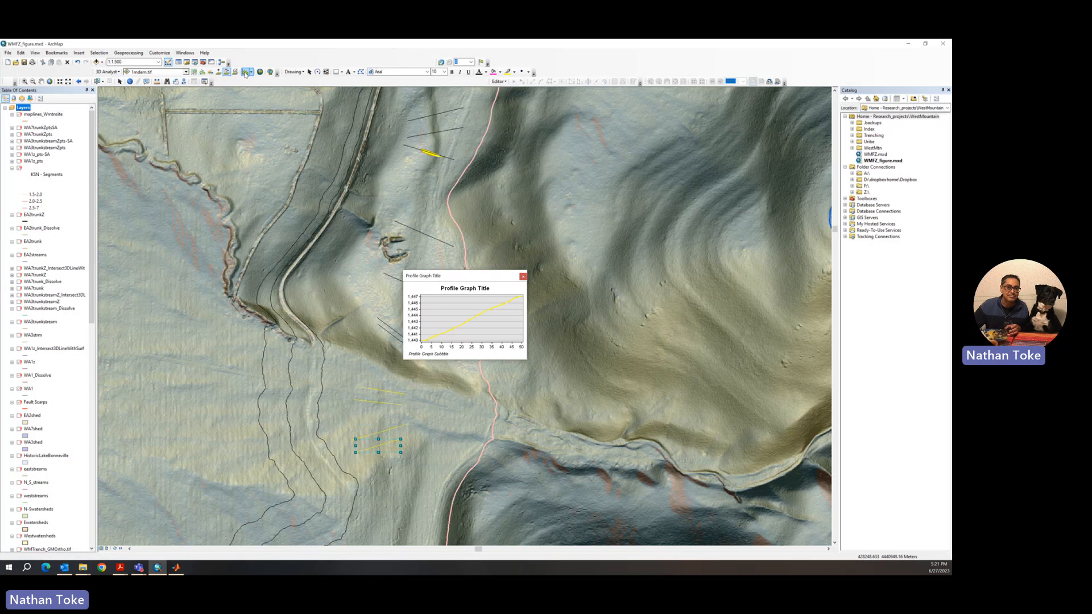
{"action": "left_click", "coordinate": [523, 276]}
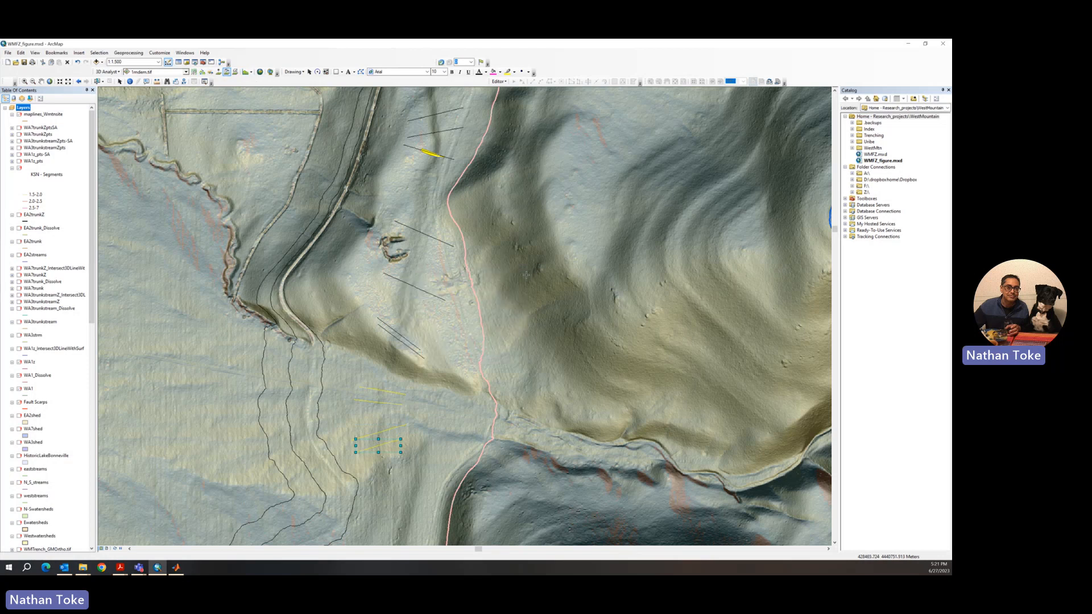
{"action": "key", "text": "Delete"}
Recolor the three yellow profile lines on the lower slope black.
{"action": "left_click", "coordinate": [310, 71]}
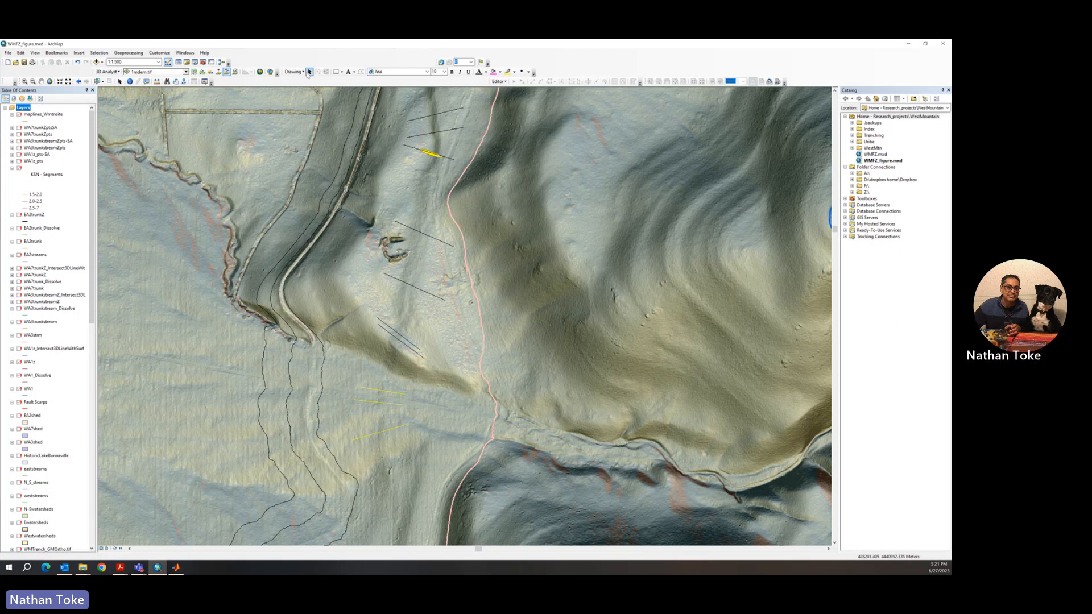
{"action": "left_click", "coordinate": [405, 425]}
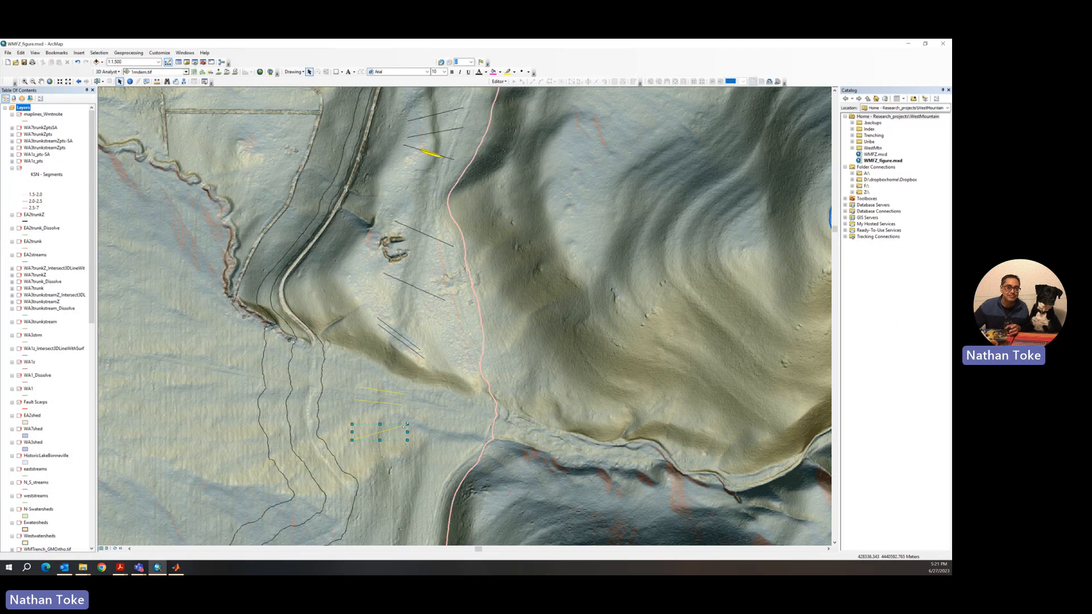
{"action": "left_click", "coordinate": [381, 404], "text": "shift"}
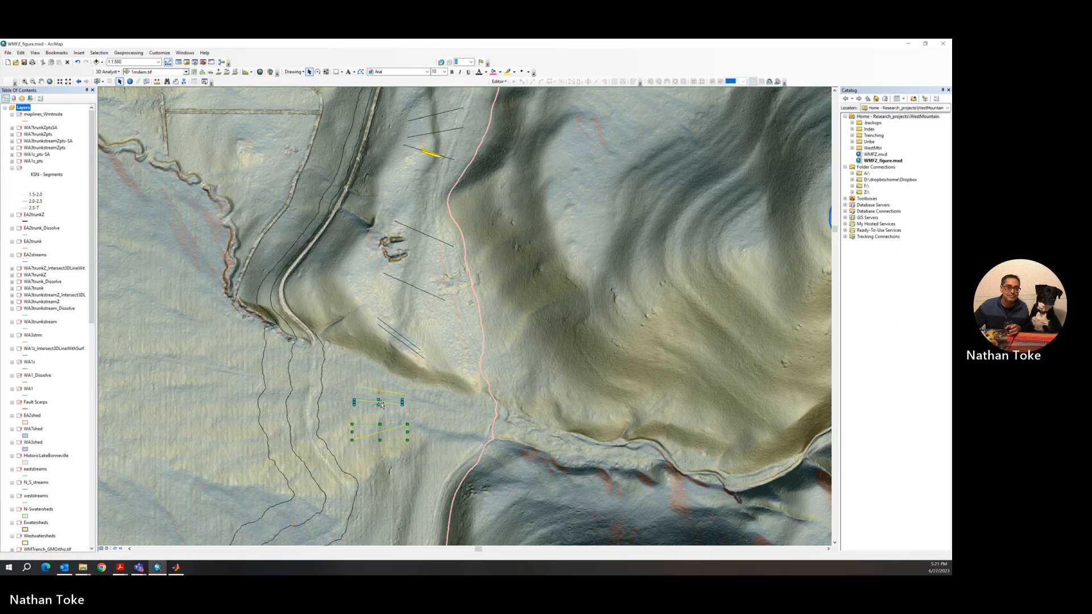
{"action": "left_click", "coordinate": [382, 394], "text": "shift"}
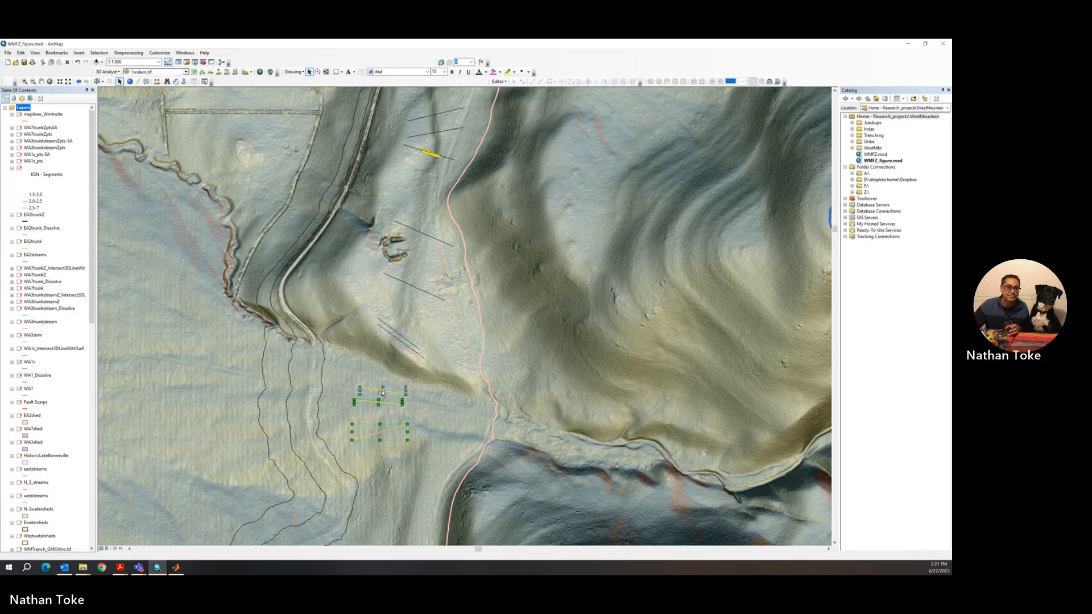
{"action": "left_click", "coordinate": [514, 72]}
{"action": "left_click", "coordinate": [506, 150]}
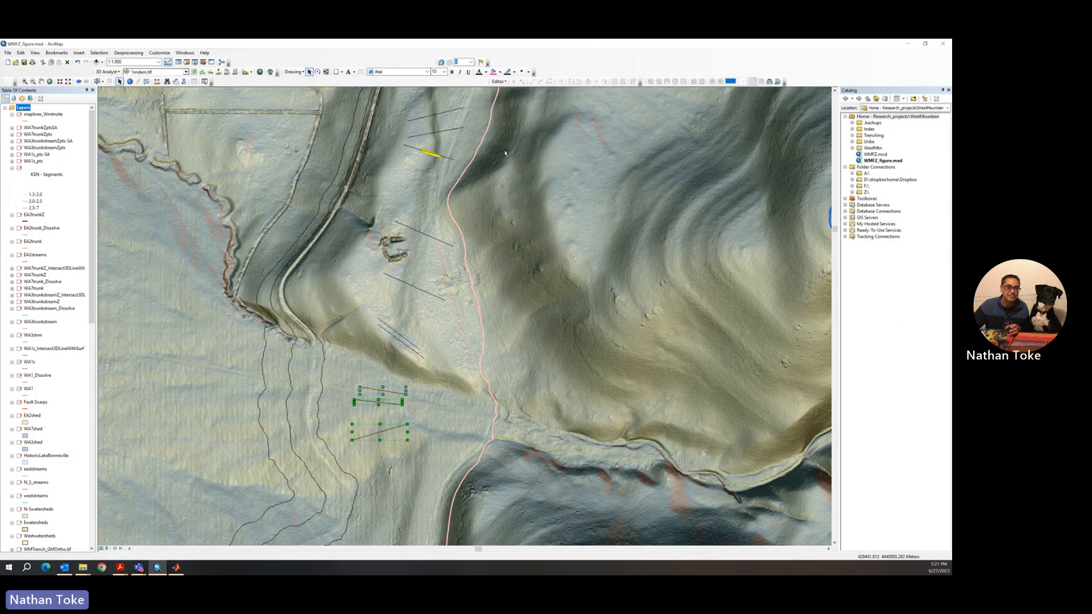
Add the remaining black profile lines, from the hillside up to the northern trench area, to the graphics selection.
{"action": "left_click", "coordinate": [409, 340], "text": "shift"}
{"action": "left_click", "coordinate": [399, 334], "text": "shift"}
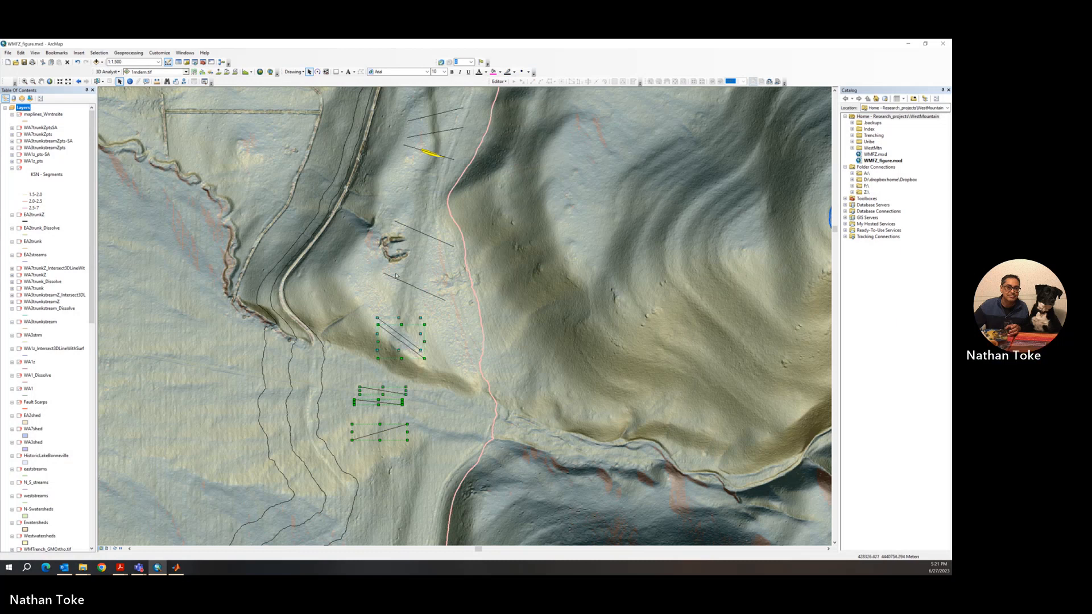
{"action": "left_click", "coordinate": [409, 226], "text": "shift"}
{"action": "left_click", "coordinate": [418, 150], "text": "shift"}
{"action": "left_click", "coordinate": [424, 135], "text": "shift"}
{"action": "left_click", "coordinate": [425, 117], "text": "shift"}
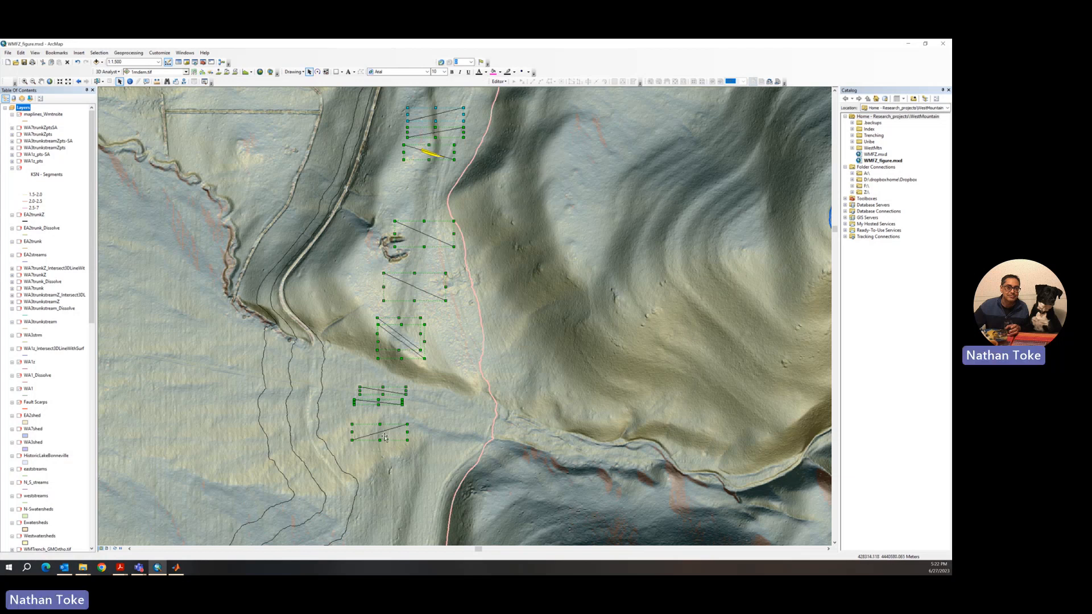
Start converting the selected line graphics to features, and browse for the output location in the D:\dropboxhome\Dropbox folder.
{"action": "left_click", "coordinate": [294, 72]}
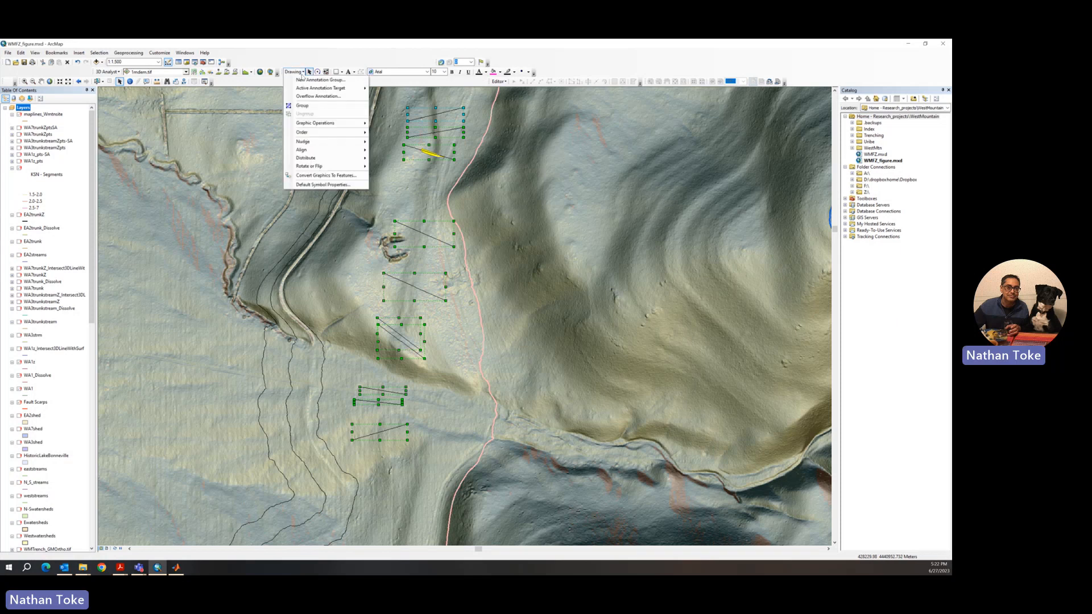
{"action": "left_click", "coordinate": [326, 175]}
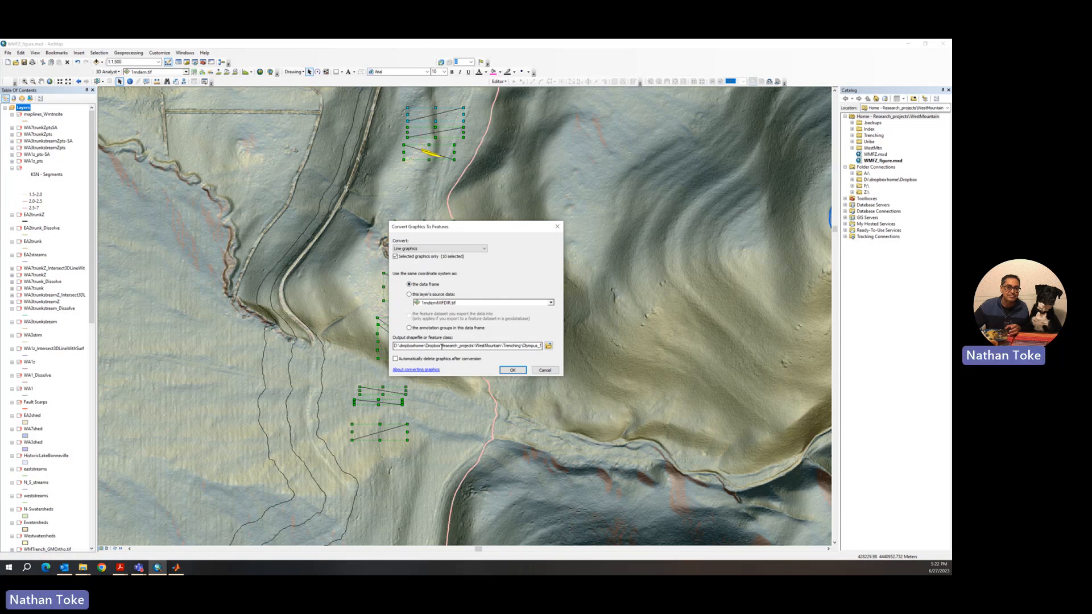
{"action": "left_click", "coordinate": [548, 345]}
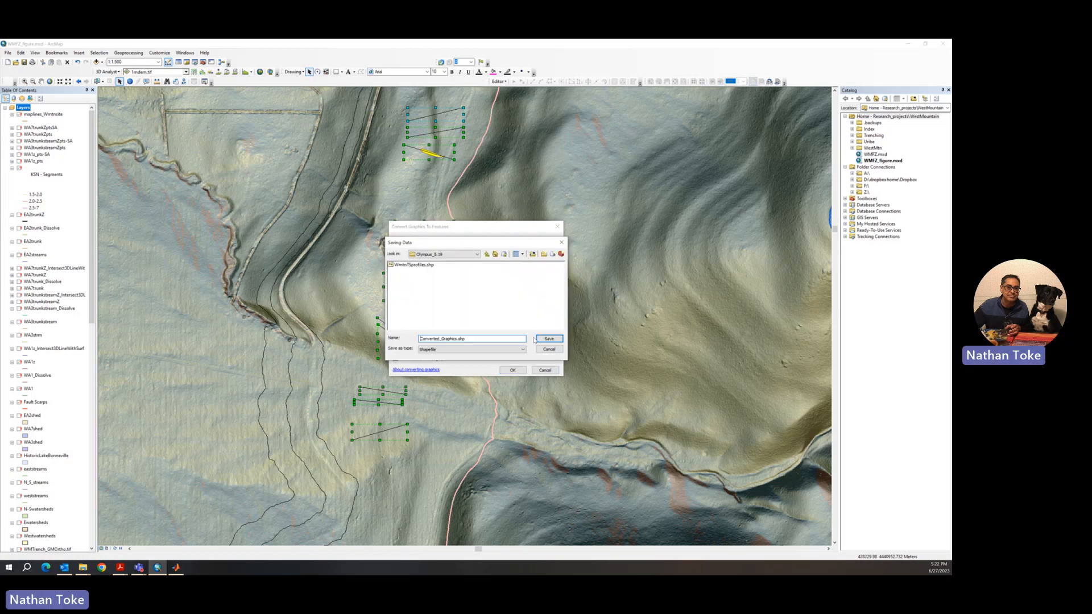
{"action": "left_click", "coordinate": [433, 256]}
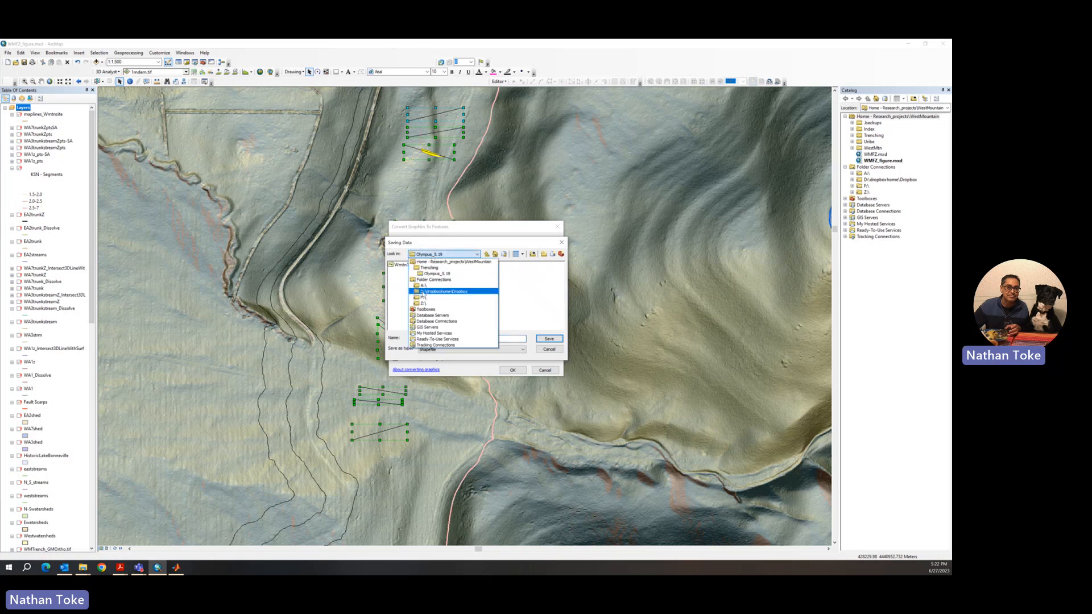
{"action": "left_click", "coordinate": [424, 291]}
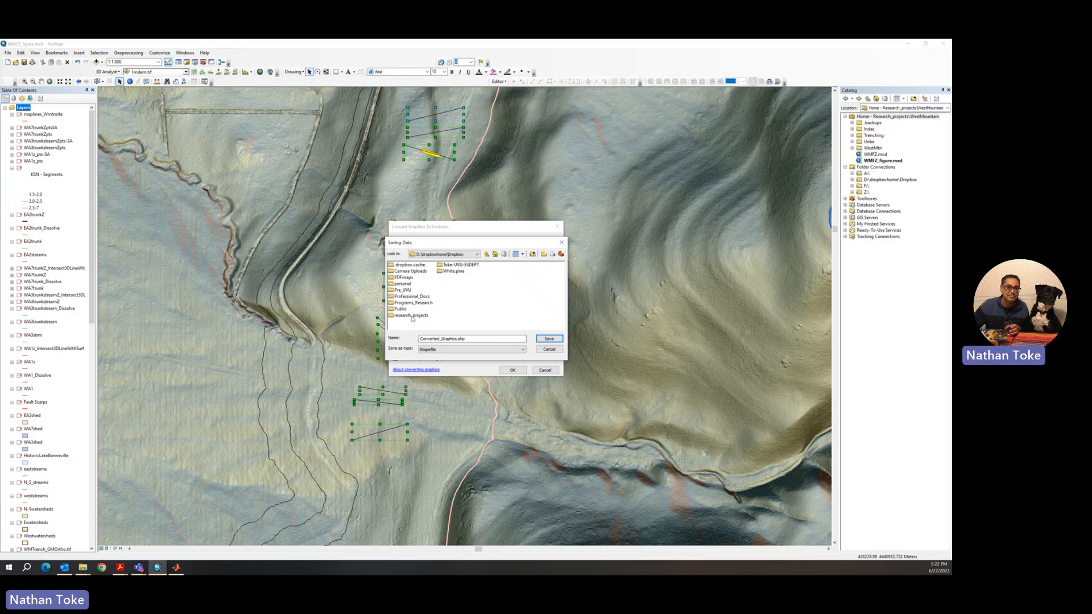
Set the output location to the GenolaNorthFaultExample folder inside the student's folder under Teaching, Mentoring.
{"action": "double_click", "coordinate": [411, 316]}
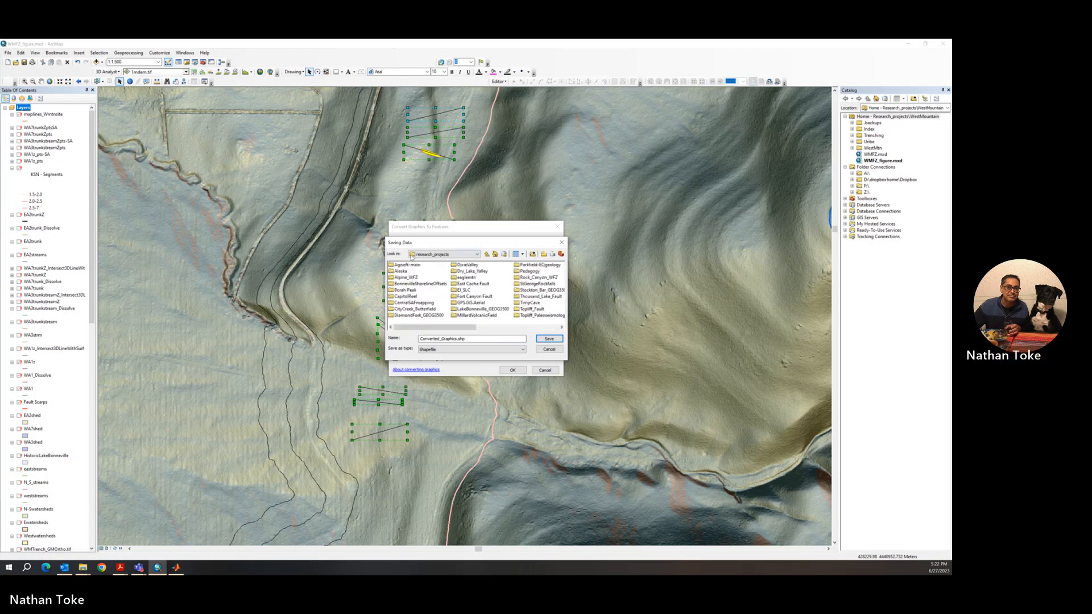
{"action": "left_click", "coordinate": [412, 256]}
{"action": "left_click", "coordinate": [419, 296]}
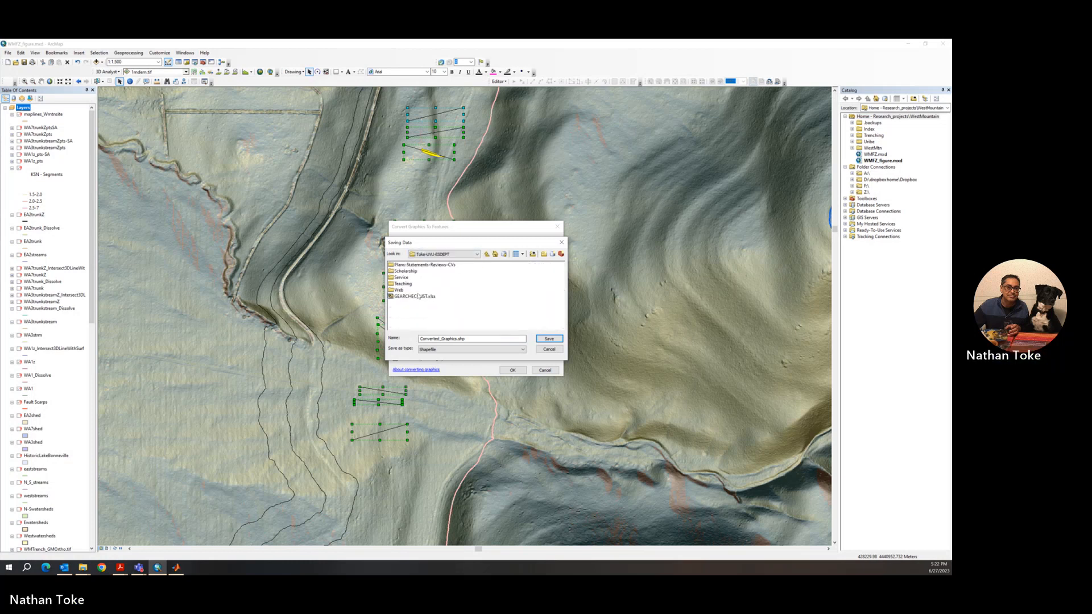
{"action": "double_click", "coordinate": [404, 284]}
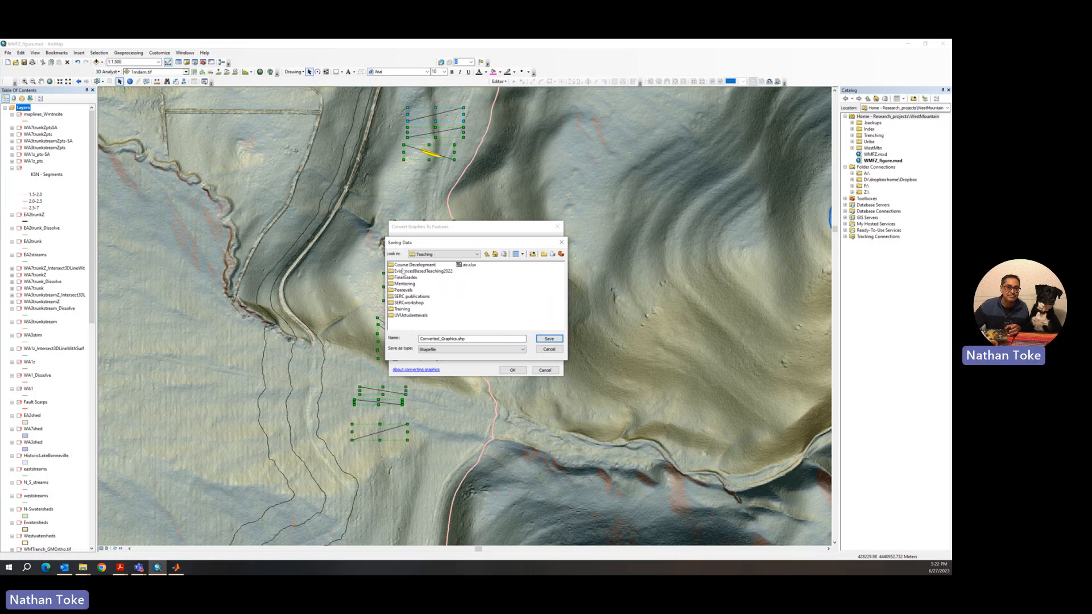
{"action": "double_click", "coordinate": [404, 284]}
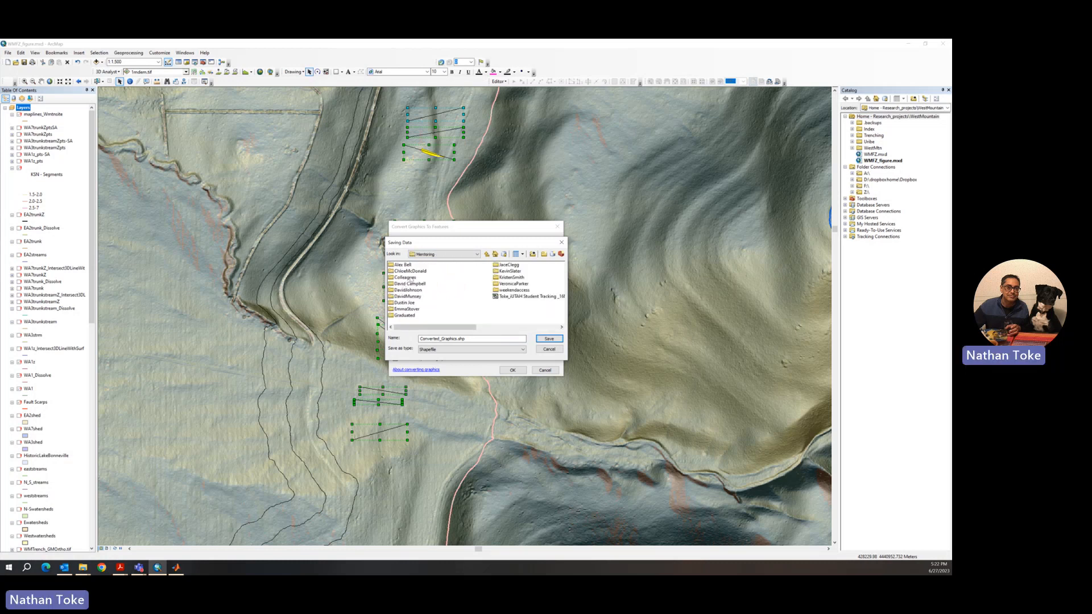
{"action": "left_click", "coordinate": [514, 283]}
{"action": "double_click", "coordinate": [513, 283]}
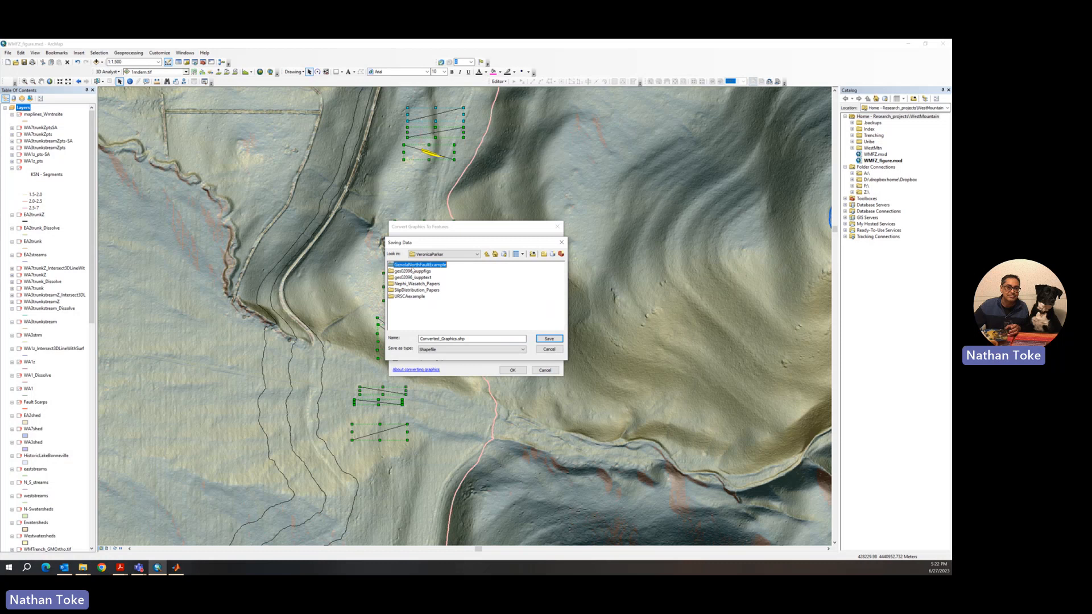
{"action": "double_click", "coordinate": [414, 264]}
Name the output shapefile WmtnFaultProfiles.shp and accept that location.
{"action": "left_click", "coordinate": [451, 338]}
{"action": "left_click", "coordinate": [457, 338]}
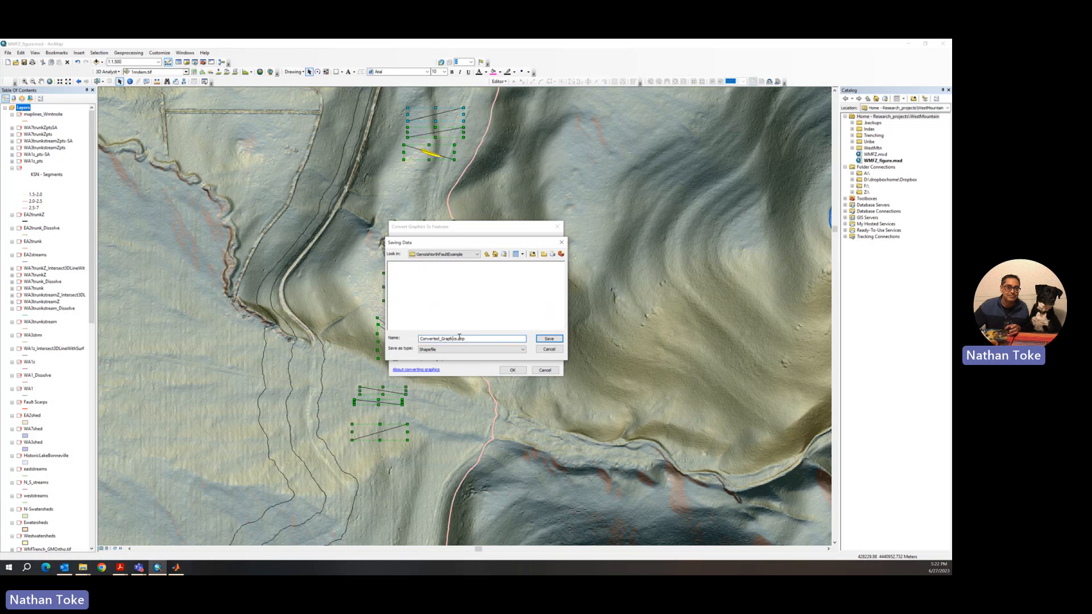
{"action": "left_click_drag", "start_coordinate": [457, 338], "coordinate": [419, 338]}
{"action": "key", "text": "BackSpace"}
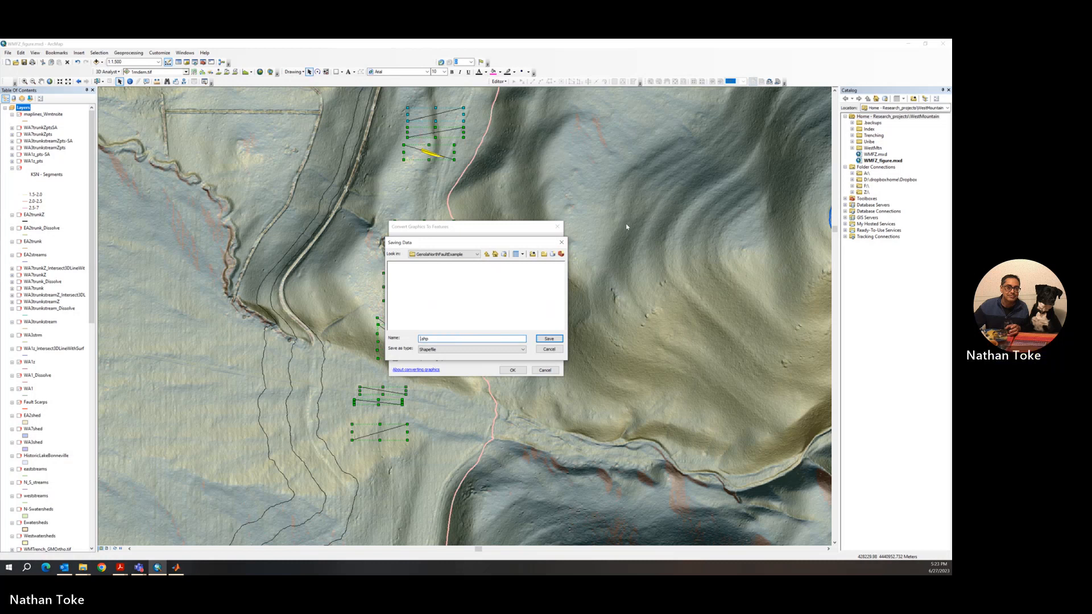
{"action": "type", "text": "Wmtn"}
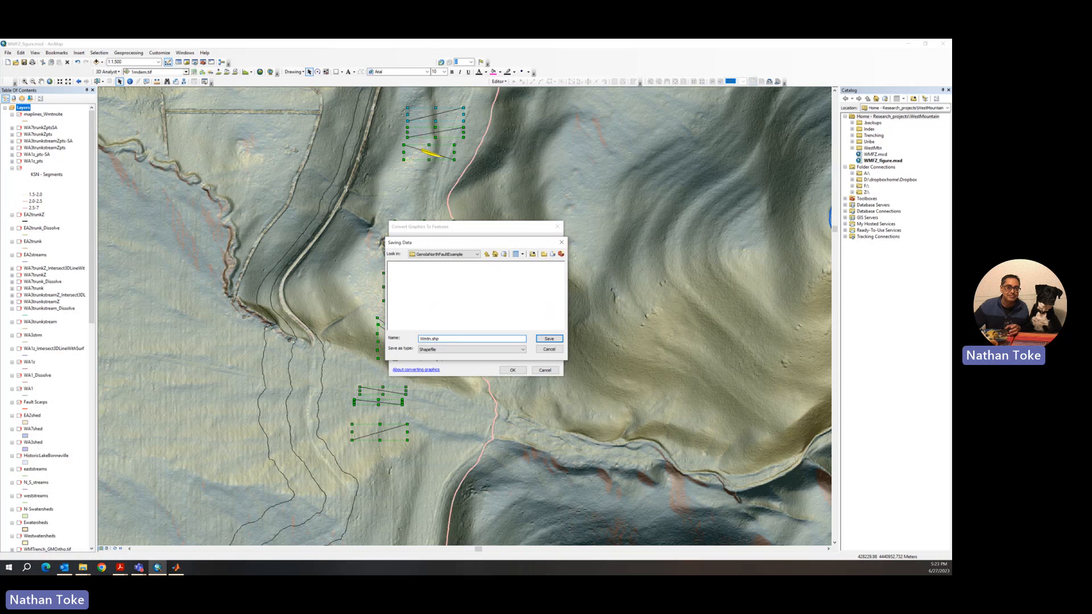
{"action": "type", "text": "Faults"}
{"action": "key", "text": "BackSpace"}
{"action": "type", "text": "Profiles"}
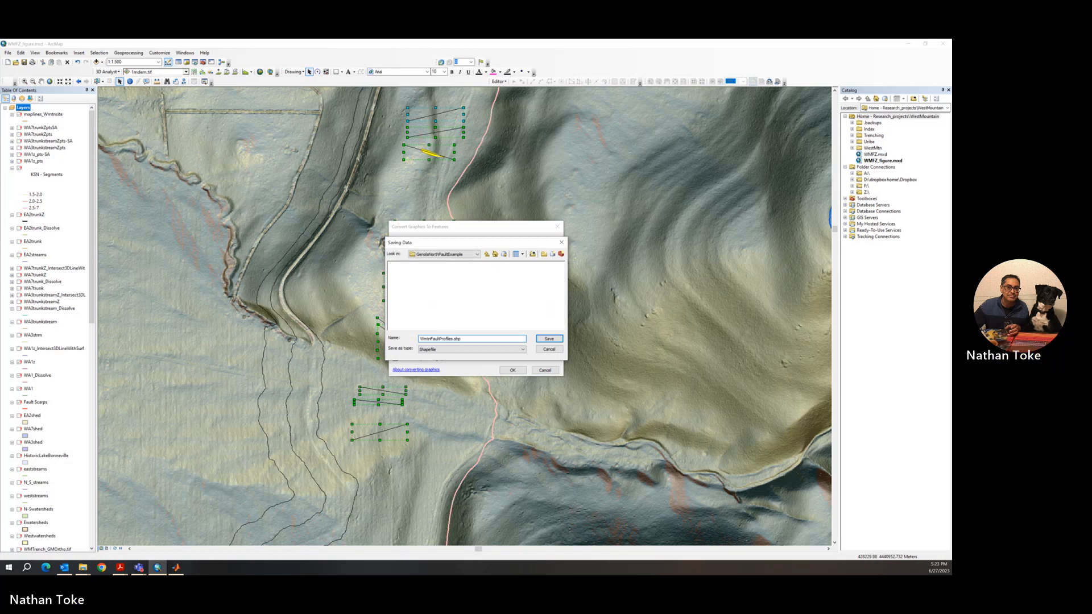
{"action": "left_click", "coordinate": [549, 339]}
Convert the graphics with automatic deletion of the originals, and add the exported data to the map as a layer.
{"action": "left_click", "coordinate": [395, 359]}
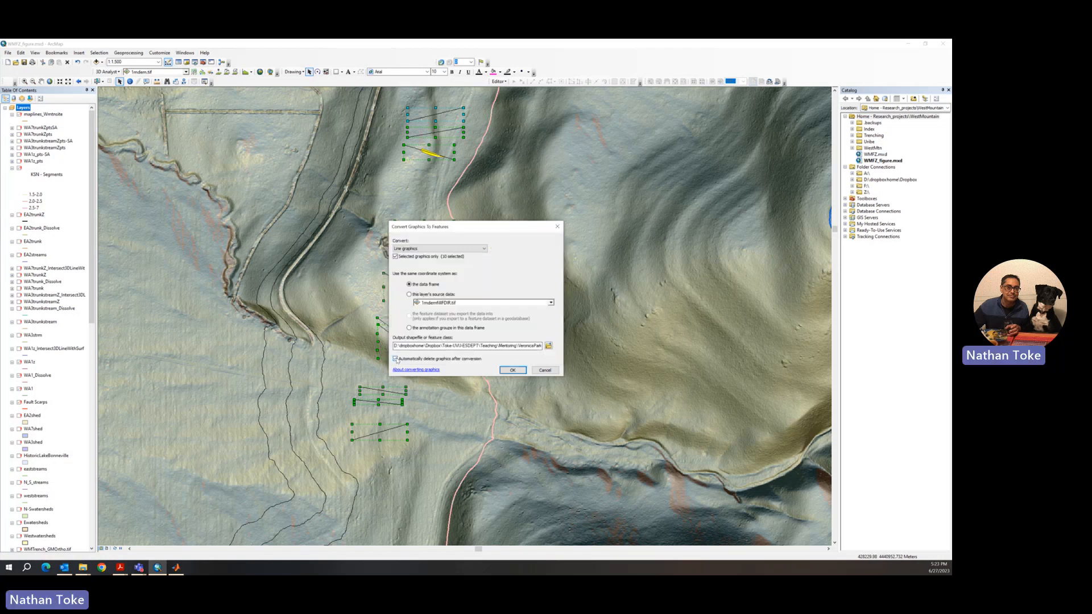
{"action": "left_click", "coordinate": [513, 370]}
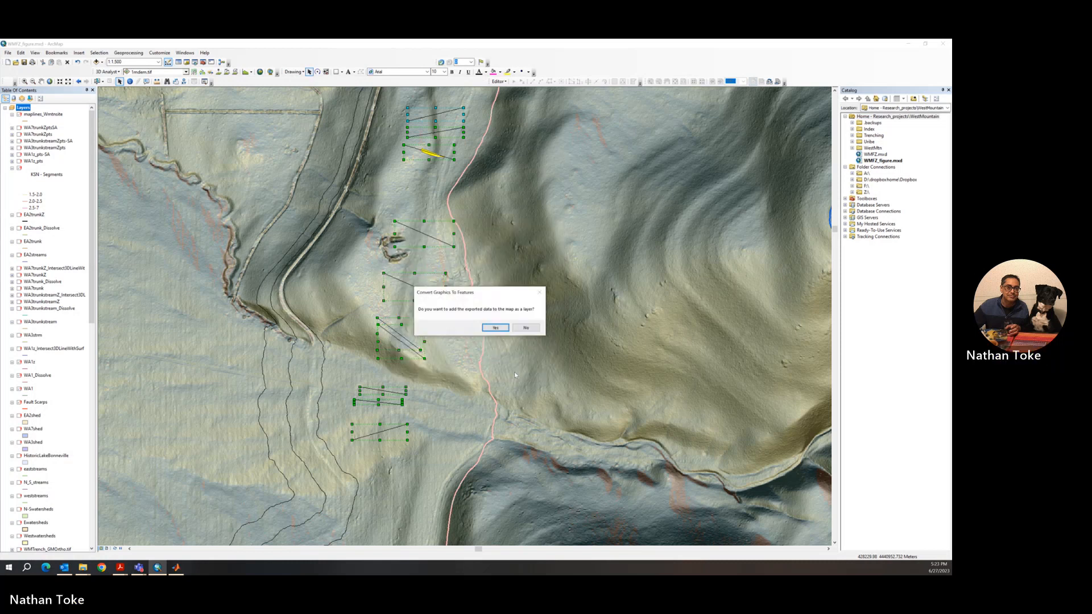
{"action": "left_click", "coordinate": [489, 328]}
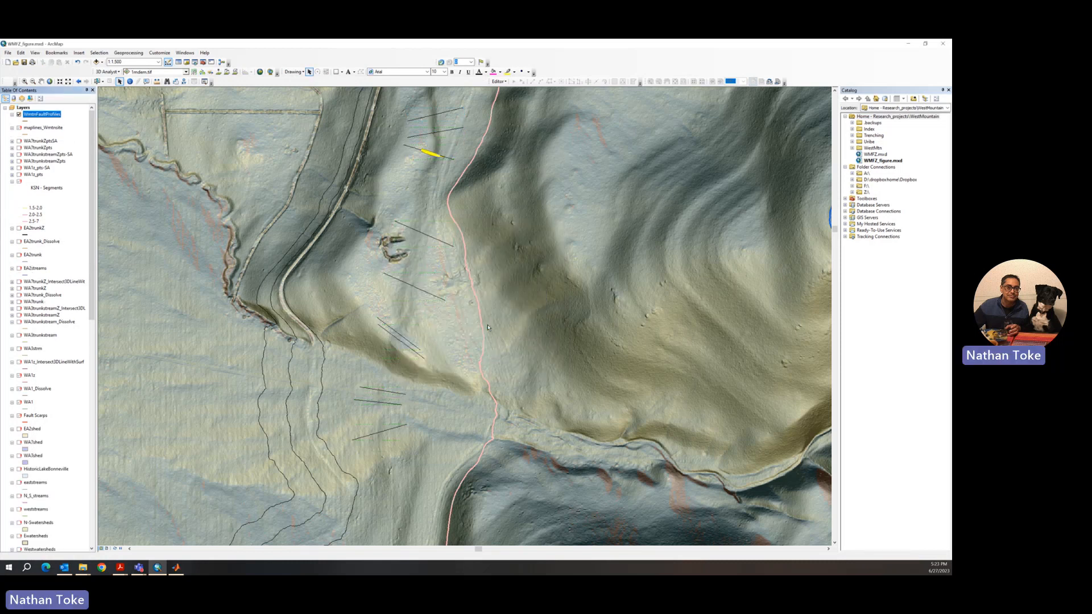
Symbolize the WmtnFaultProfiles layer with the Highway Ramp line symbol.
{"action": "left_click", "coordinate": [25, 121]}
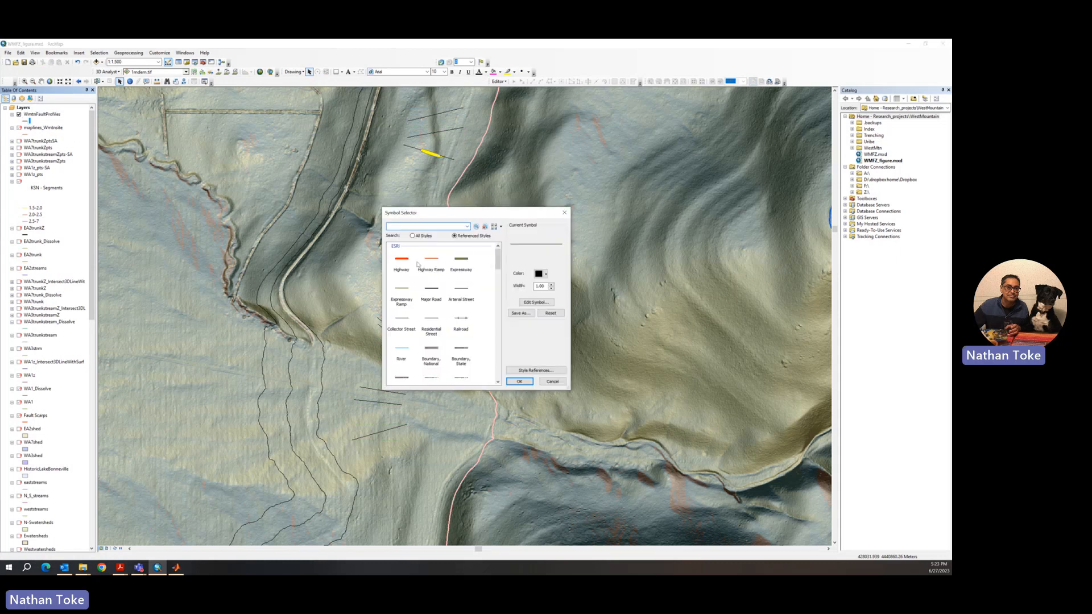
{"action": "left_click", "coordinate": [434, 261]}
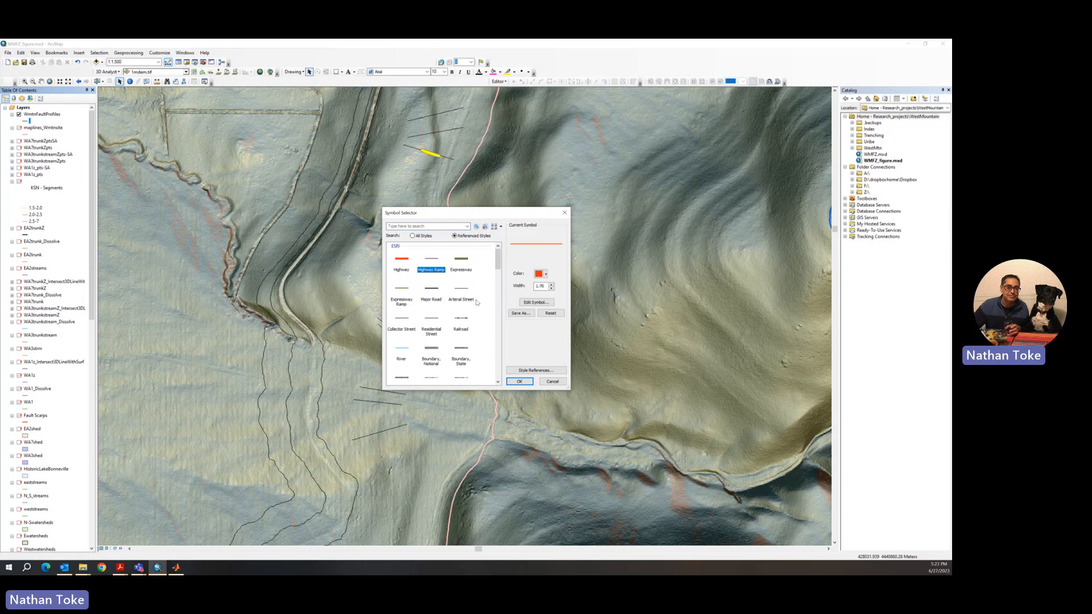
{"action": "left_click", "coordinate": [515, 381]}
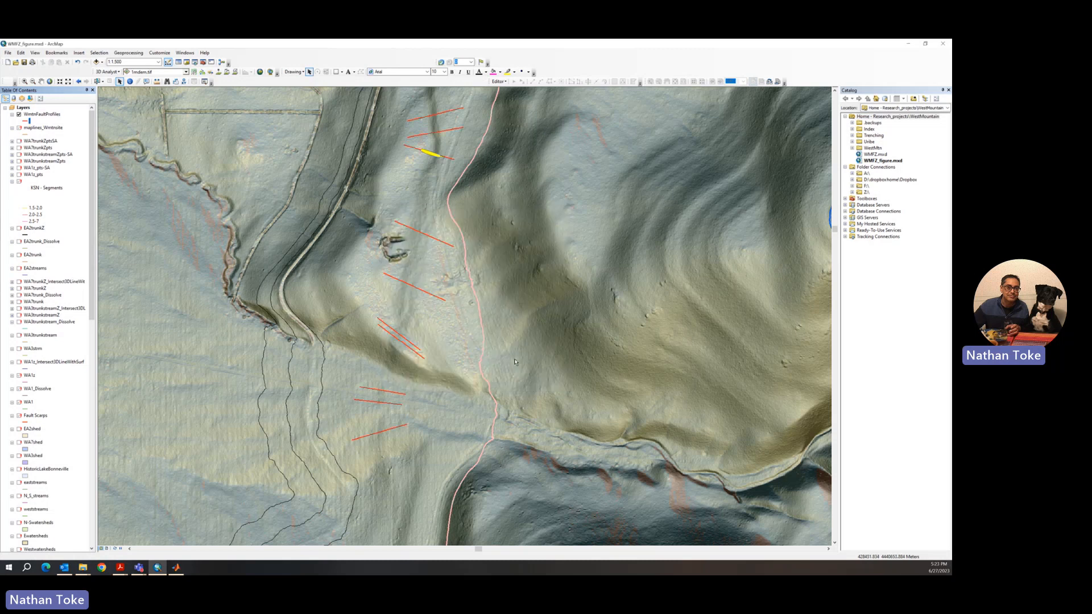
Open the attribute table of WmtnFaultProfiles and enlarge its window to fit all the records.
{"action": "right_click", "coordinate": [52, 114]}
{"action": "left_click", "coordinate": [73, 139]}
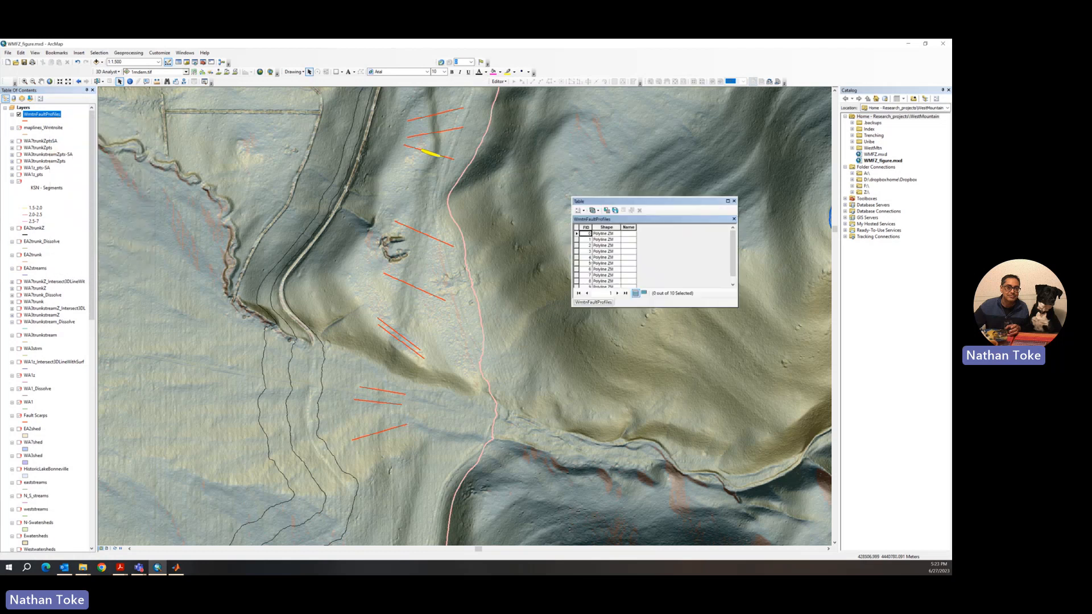
{"action": "left_click_drag", "start_coordinate": [738, 308], "coordinate": [742, 348]}
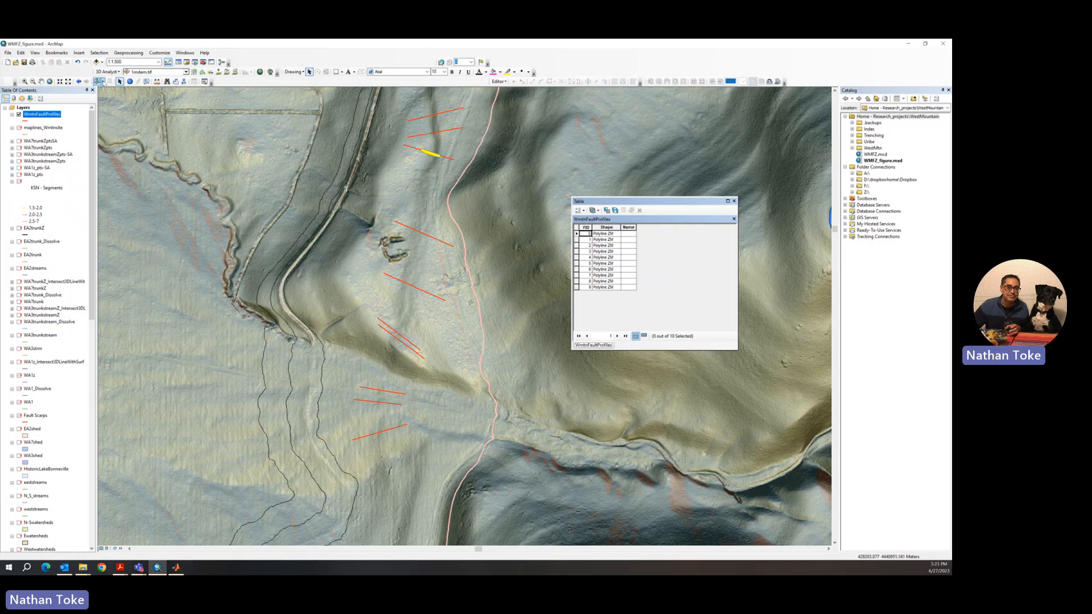
Select the northernmost profile line on the map, view its elevation profile graph, and close the graph.
{"action": "left_click", "coordinate": [99, 82]}
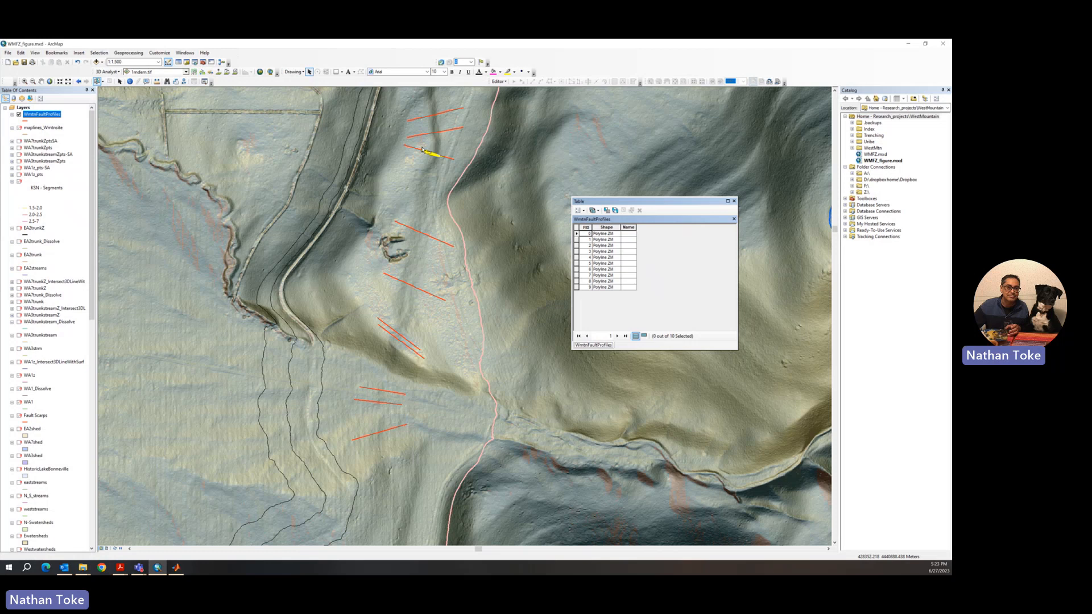
{"action": "left_click", "coordinate": [436, 117]}
{"action": "left_click", "coordinate": [247, 73]}
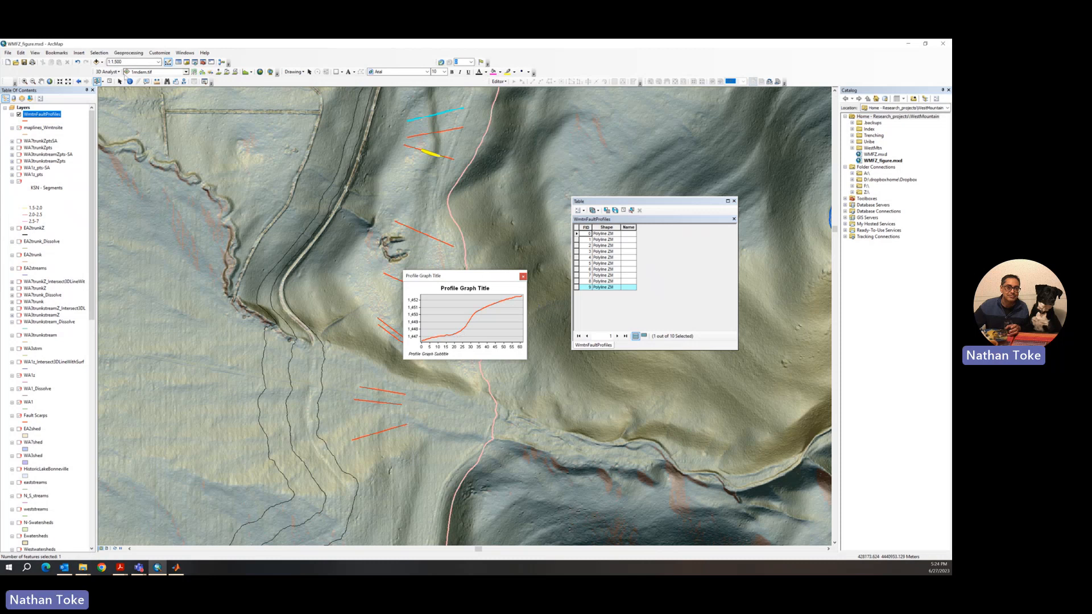
{"action": "left_click", "coordinate": [523, 277]}
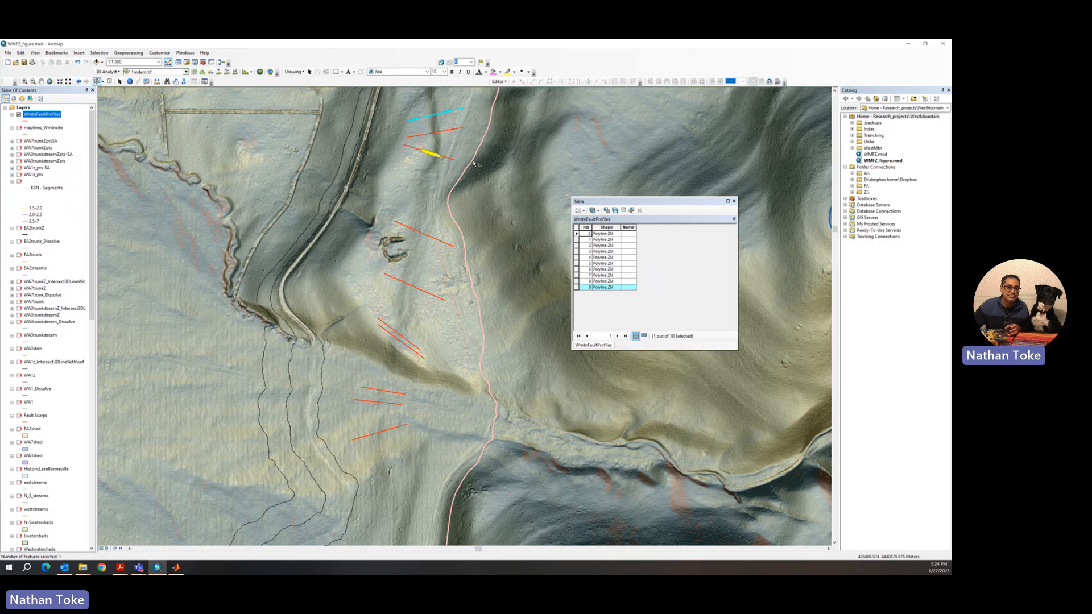
Start an edit session on the WmtnFaultProfiles layer.
{"action": "left_click", "coordinate": [499, 83]}
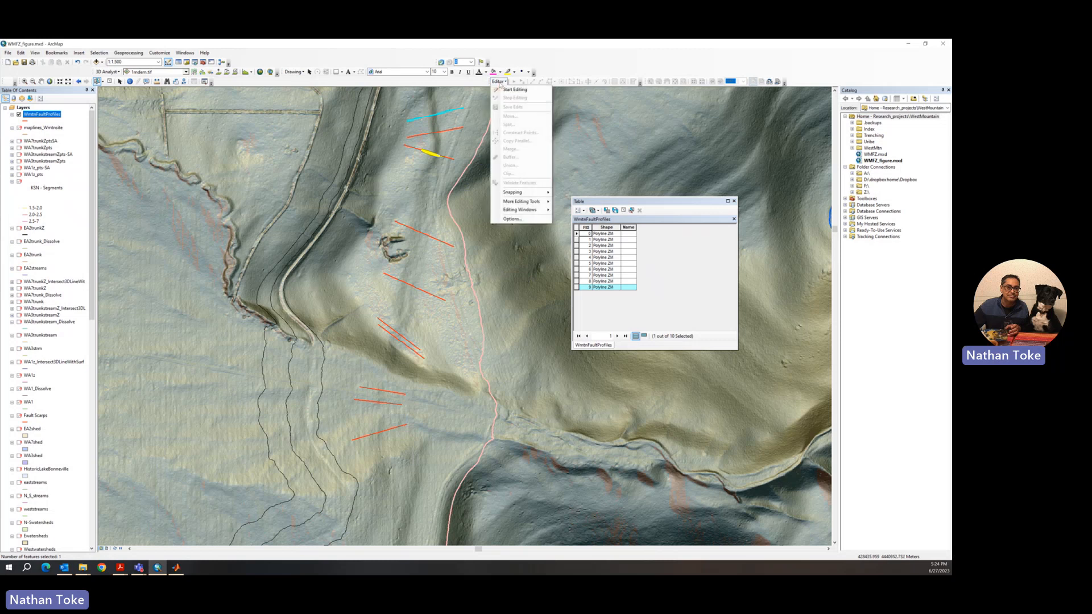
{"action": "left_click", "coordinate": [504, 89]}
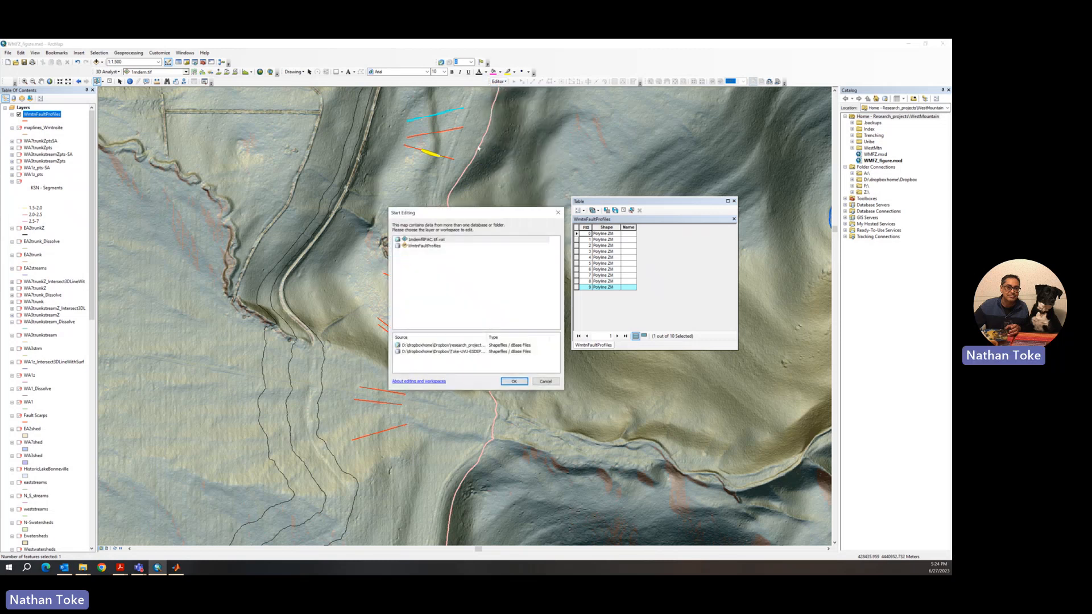
{"action": "left_click", "coordinate": [422, 246]}
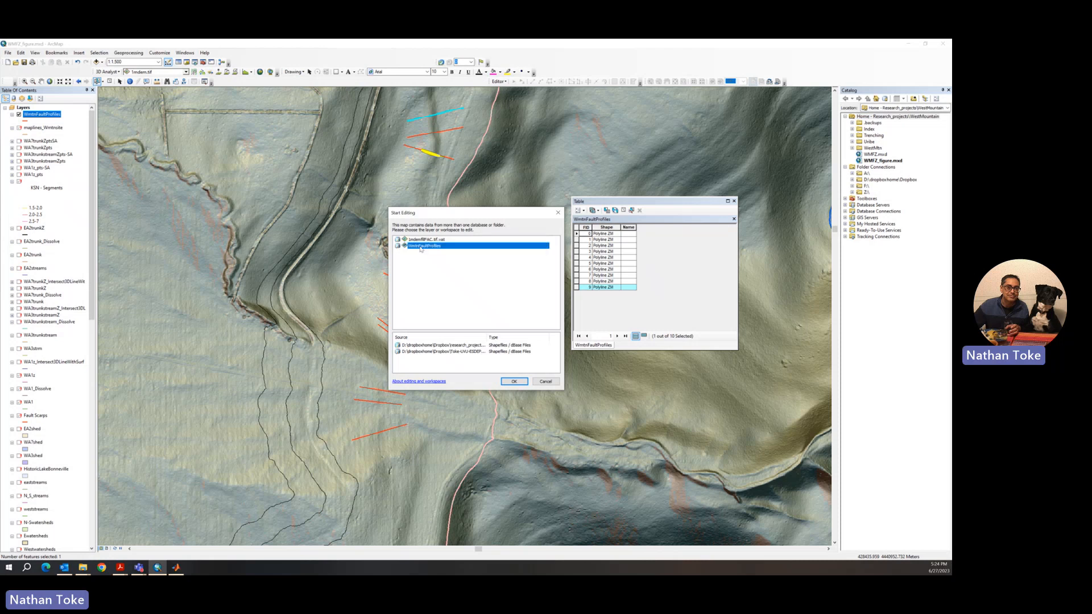
{"action": "left_click", "coordinate": [514, 382]}
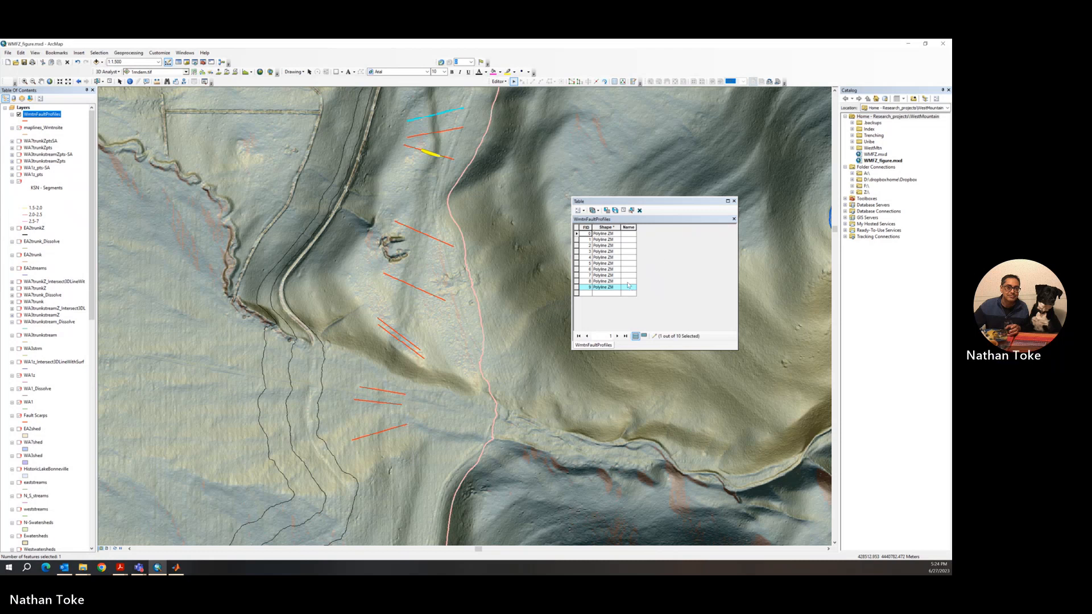
Highlight individual records in the attribute table to examine which profile line on the map each one represents.
{"action": "left_click", "coordinate": [576, 276]}
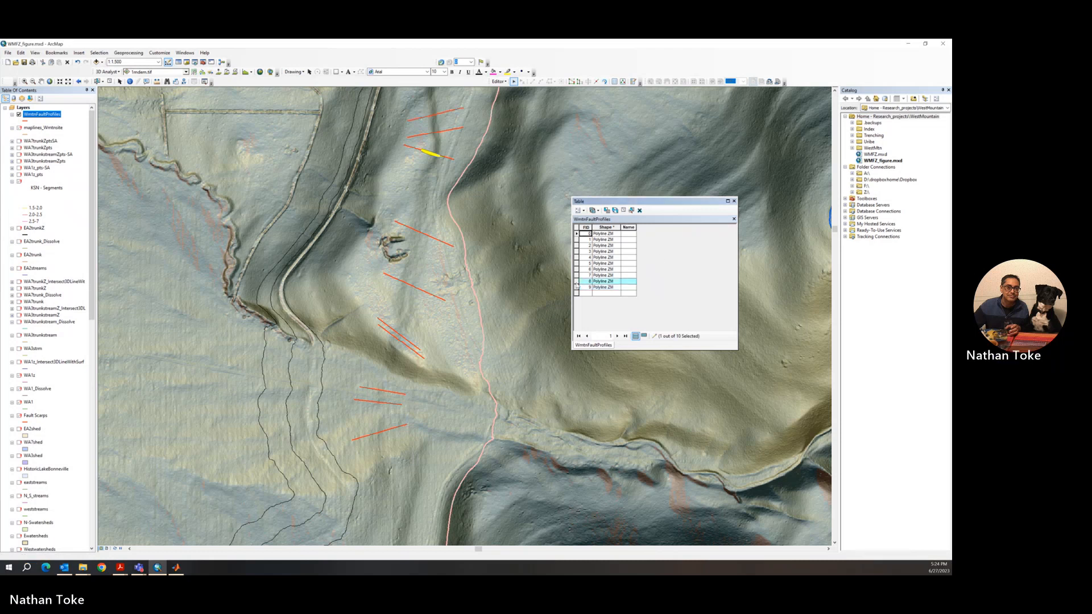
{"action": "left_click", "coordinate": [576, 270]}
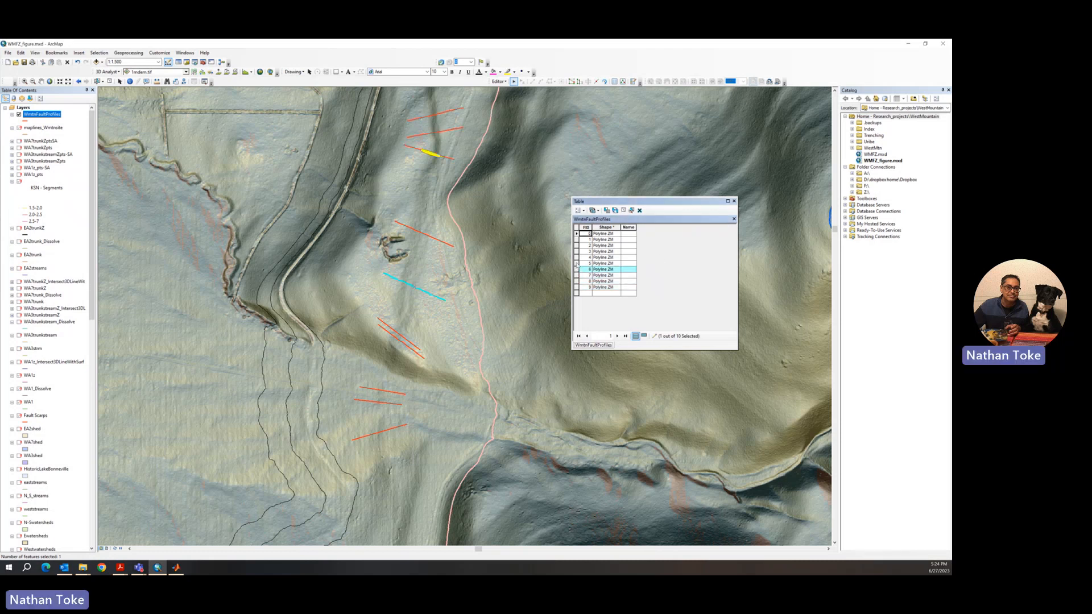
{"action": "left_click", "coordinate": [576, 258]}
{"action": "left_click", "coordinate": [576, 251]}
{"action": "left_click", "coordinate": [576, 245]}
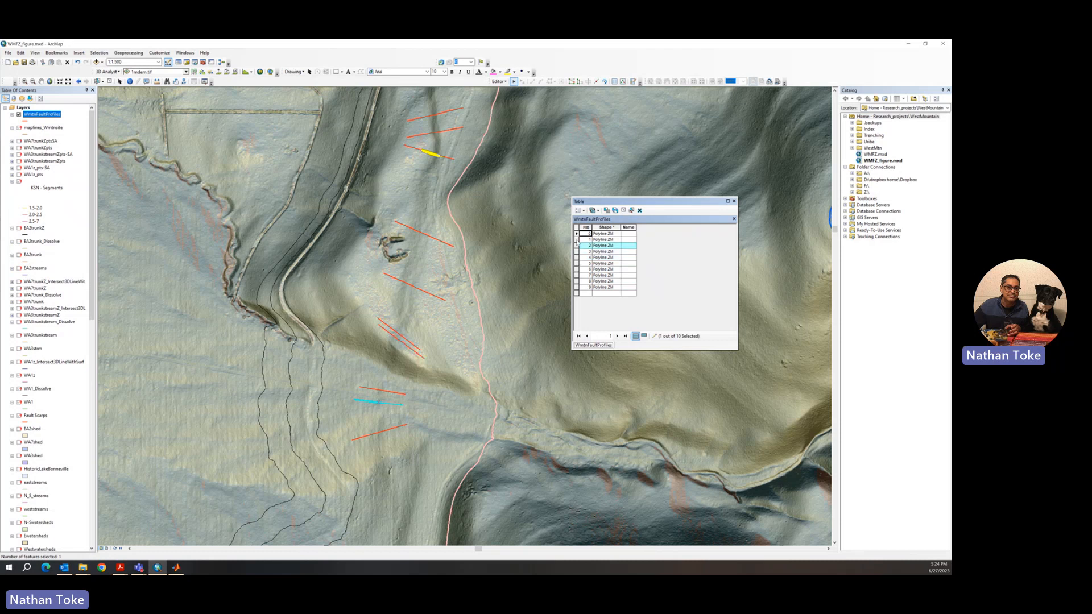
{"action": "left_click", "coordinate": [576, 239]}
{"action": "left_click", "coordinate": [576, 233]}
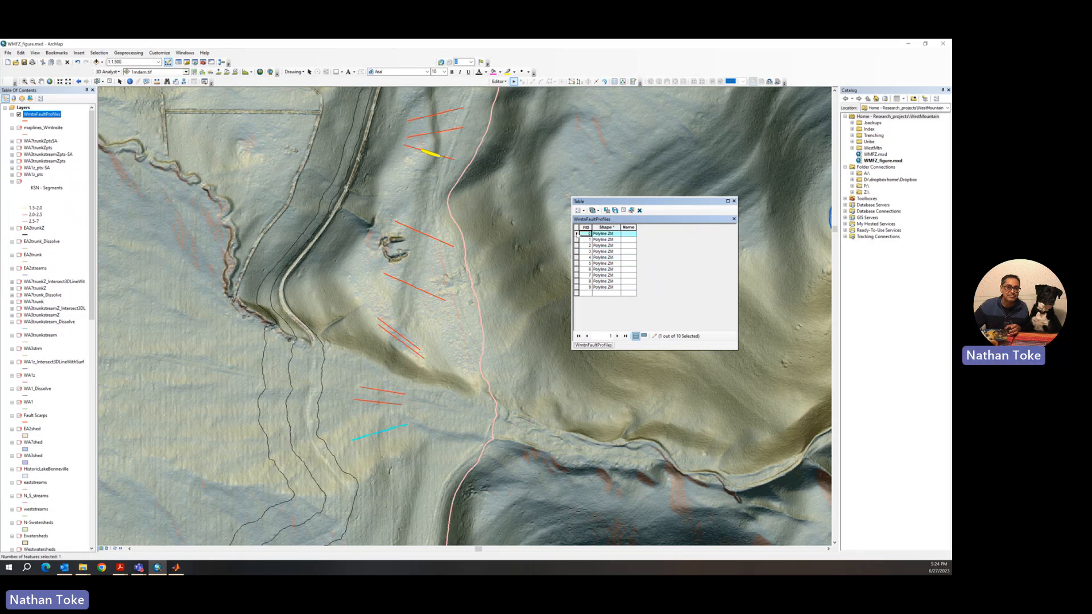
{"action": "left_click", "coordinate": [576, 239]}
{"action": "left_click", "coordinate": [576, 245]}
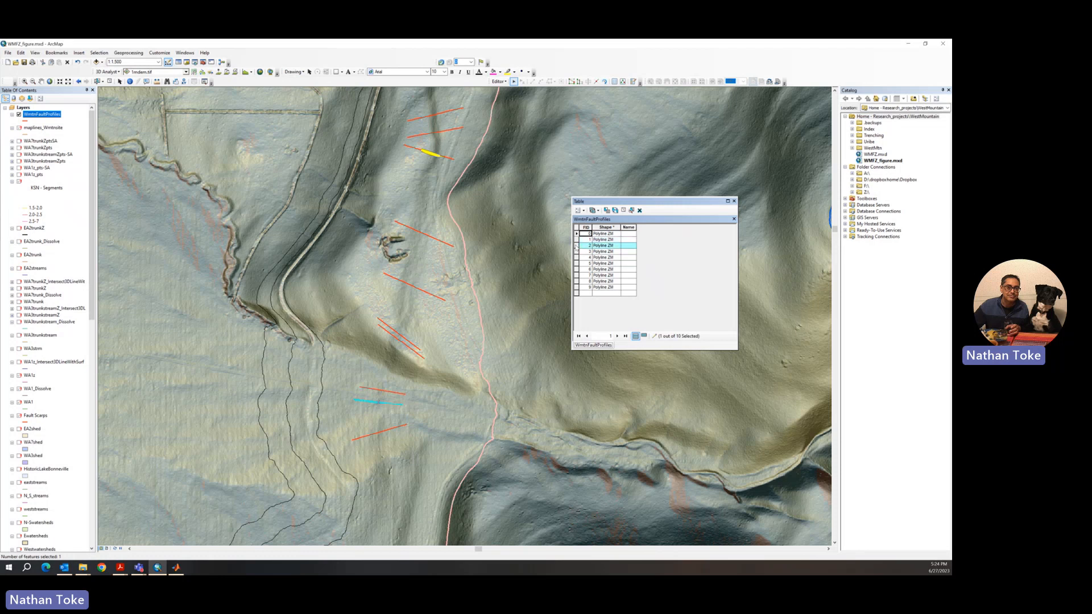
Name the FID 0 profile record WmtnS2P1 and widen the Name column.
{"action": "left_click", "coordinate": [626, 234]}
{"action": "left_click", "coordinate": [576, 234]}
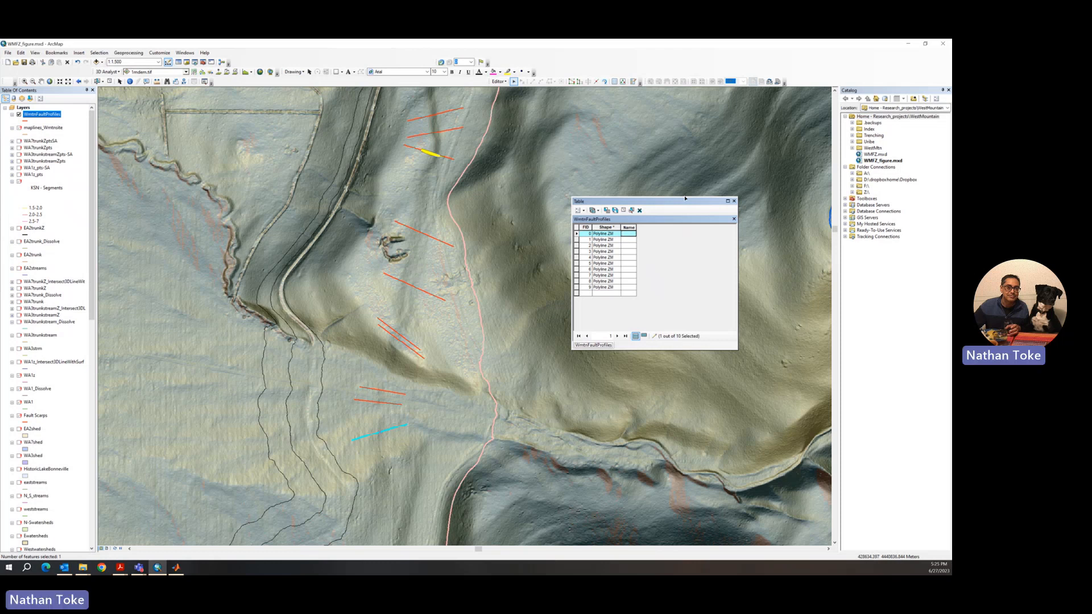
{"action": "type", "text": "E"}
{"action": "key", "text": "BackSpace"}
{"action": "type", "text": "Wmtn"}
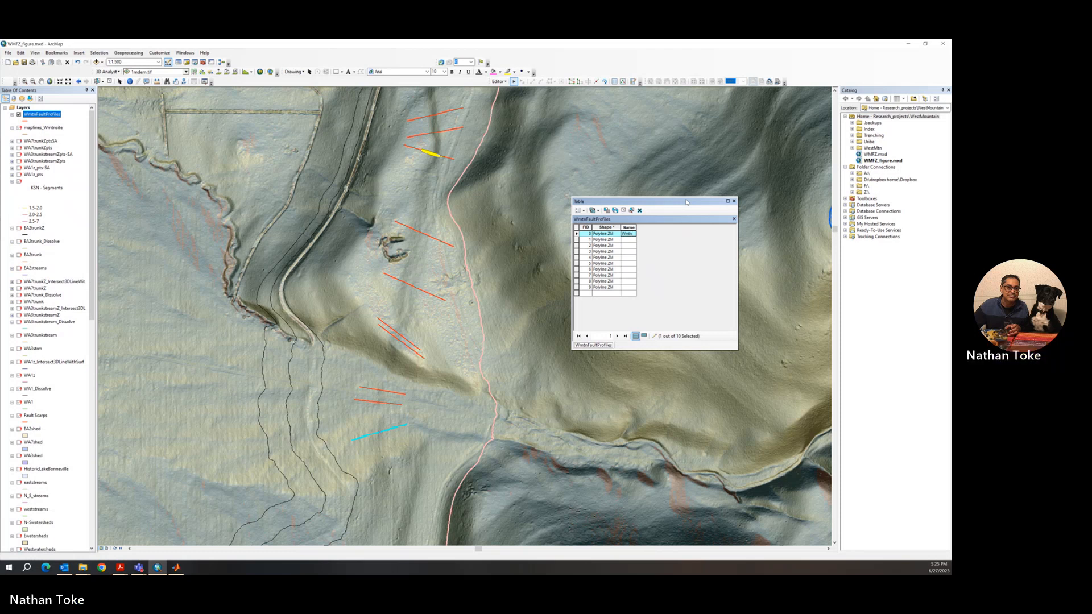
{"action": "type", "text": "S"}
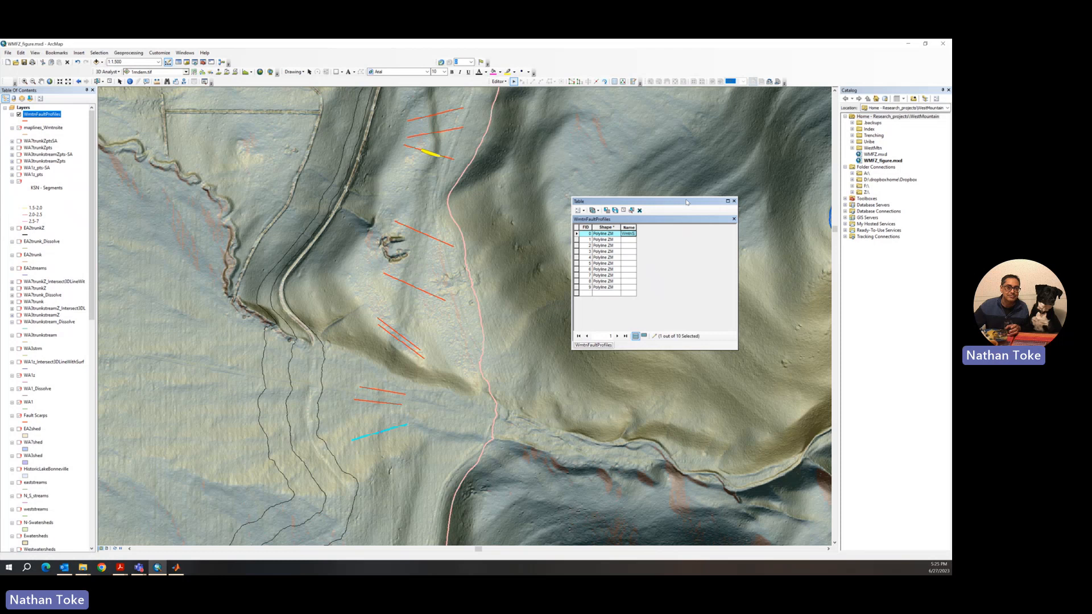
{"action": "type", "text": "2P1"}
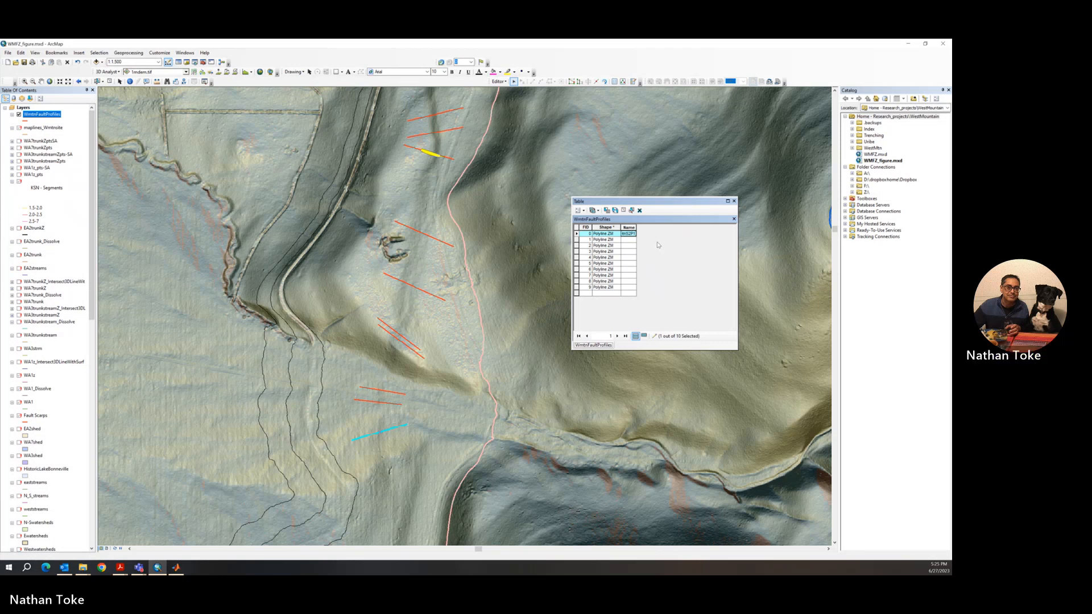
{"action": "key", "text": "Return"}
{"action": "left_click_drag", "start_coordinate": [635, 227], "coordinate": [649, 227]}
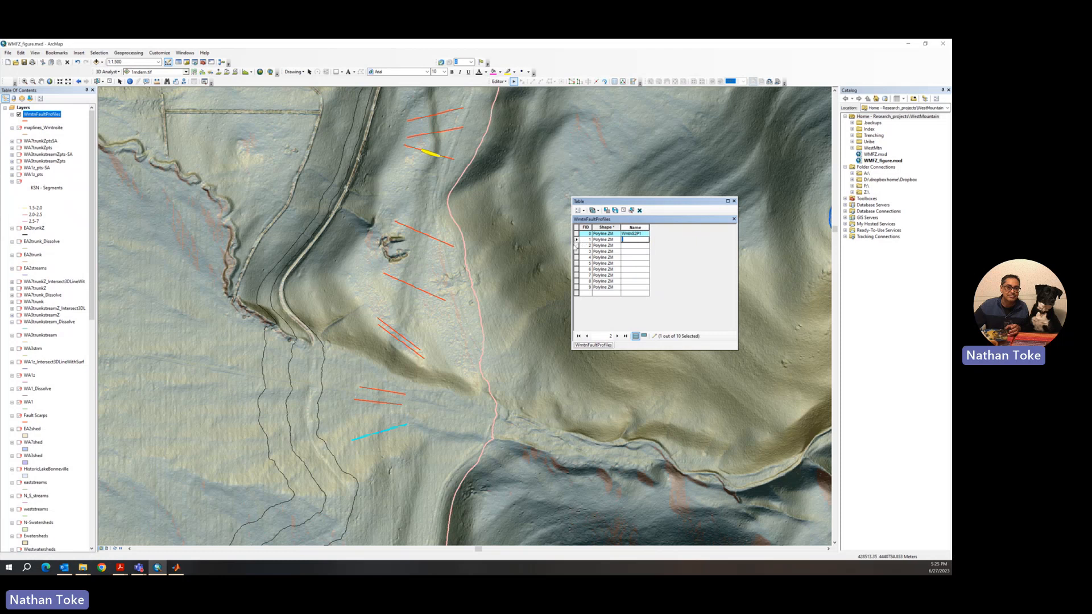
Compare the FID 1 and FID 2 lines on the map, and name the FID 2 record WmtnS1P1.
{"action": "left_click", "coordinate": [576, 240]}
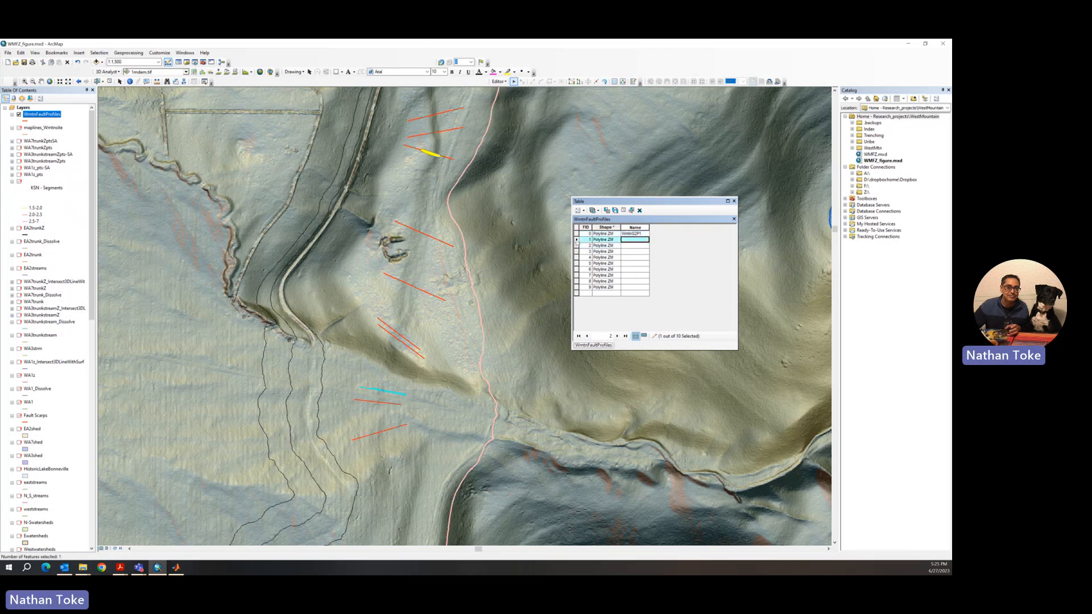
{"action": "left_click", "coordinate": [576, 245]}
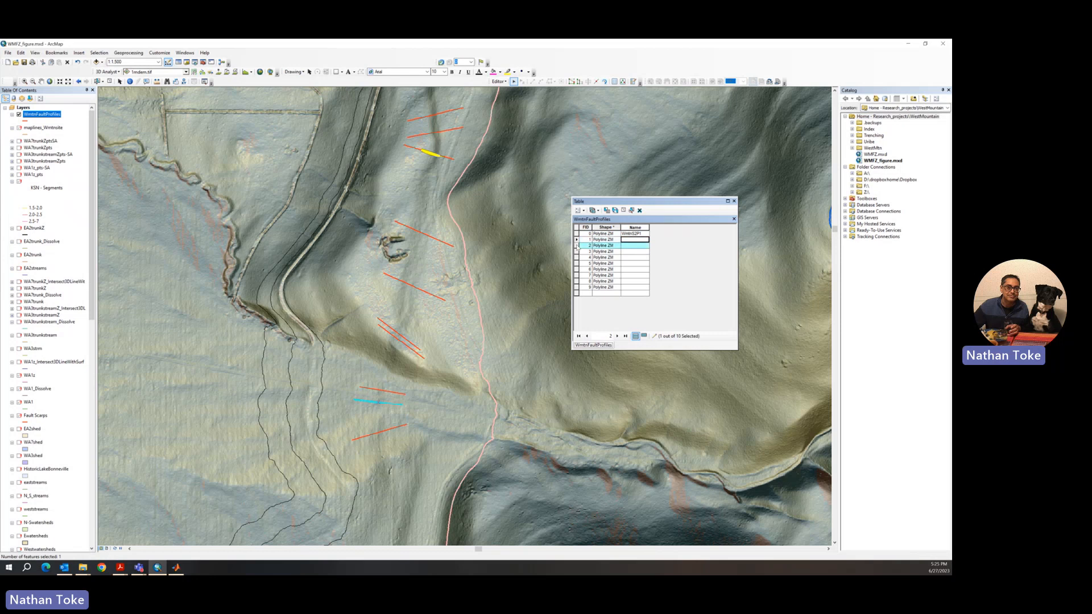
{"action": "left_click", "coordinate": [629, 246]}
{"action": "type", "text": "WmtnS1"}
{"action": "type", "text": "P1"}
{"action": "key", "text": "Return"}
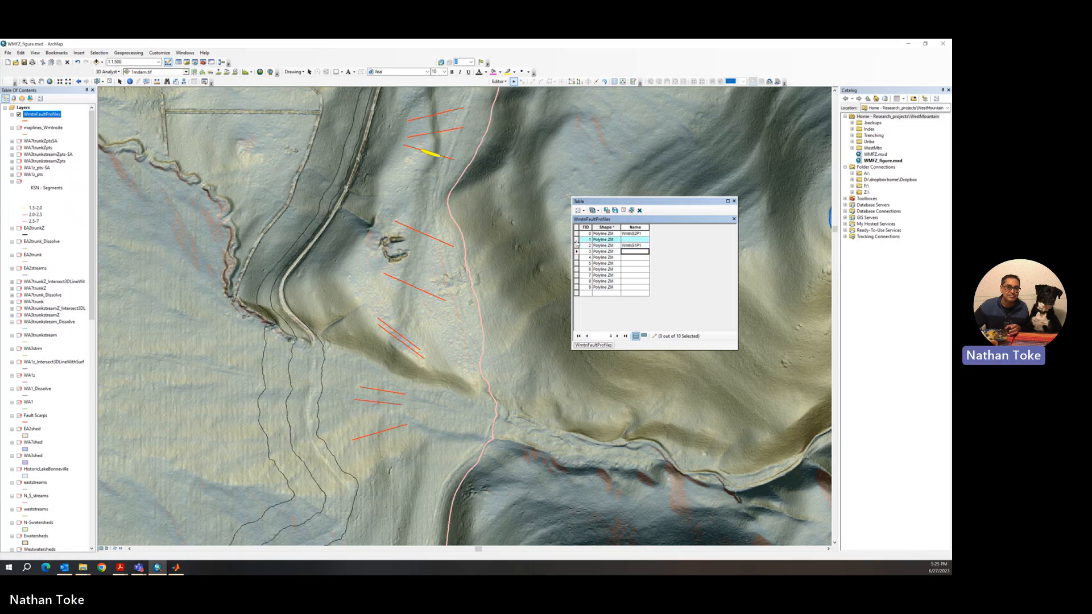
Name the FID 1 profile record WmtnS1P2.
{"action": "left_click", "coordinate": [624, 240]}
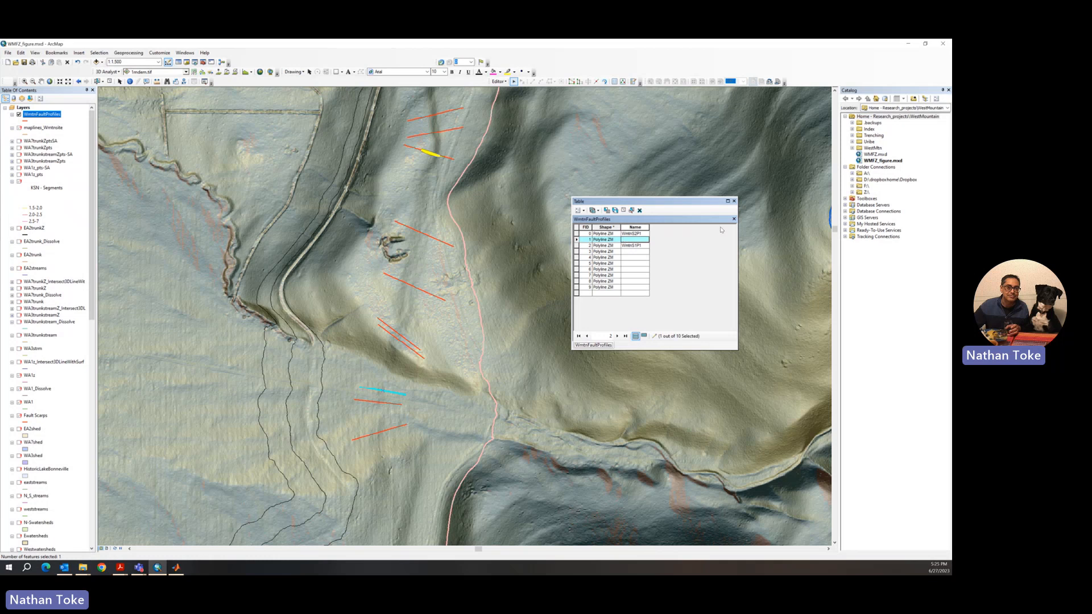
{"action": "type", "text": "WmtnS1P2"}
{"action": "key", "text": "Return"}
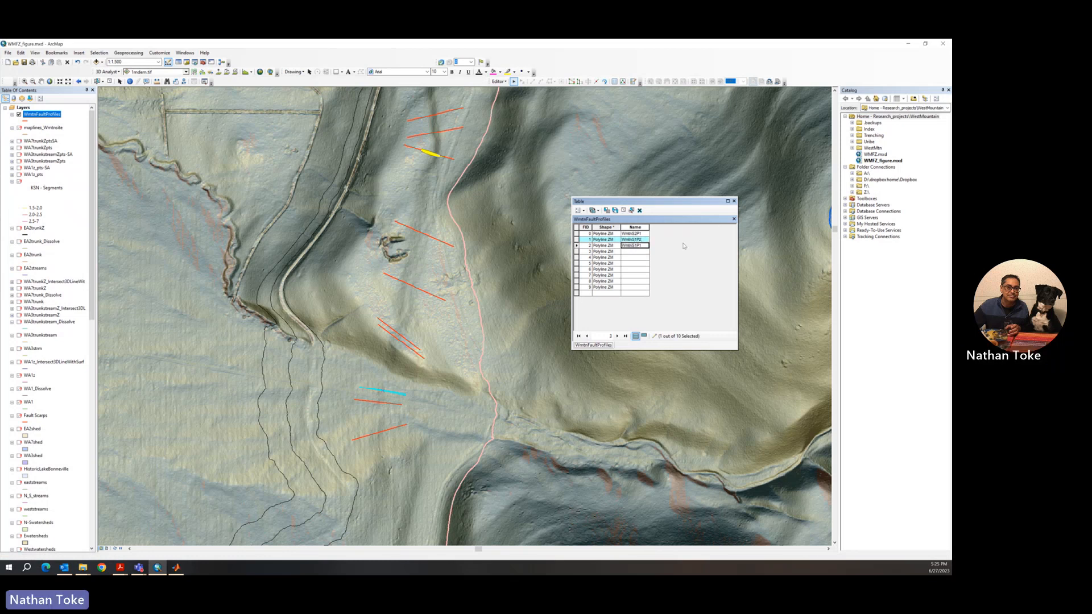
Locate the FID 3 profile line on the map and name its record WmtnS3P1.
{"action": "left_click", "coordinate": [576, 251]}
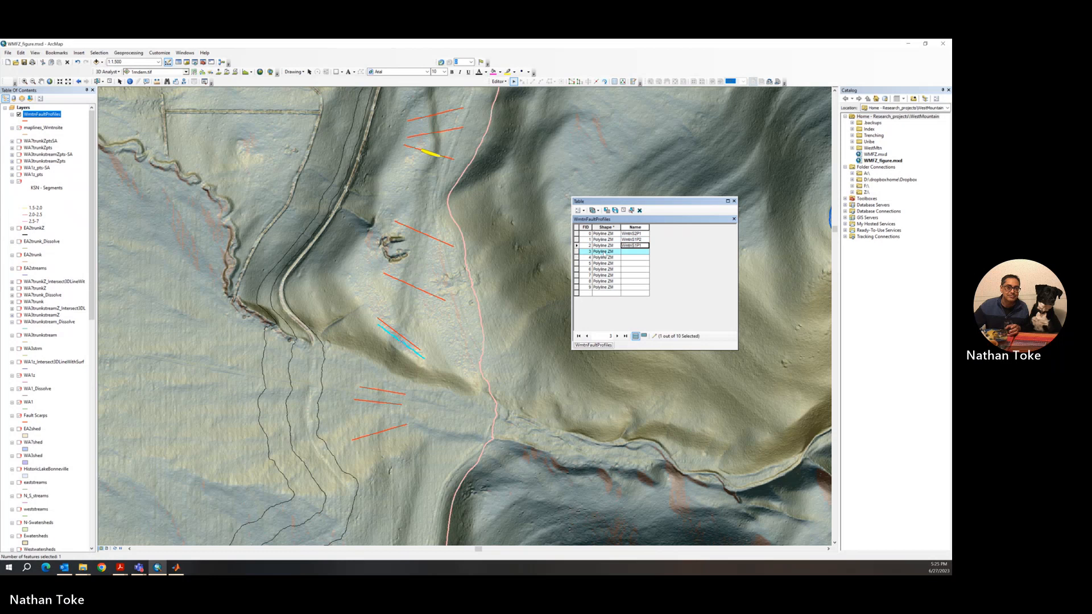
{"action": "left_click", "coordinate": [629, 251]}
{"action": "type", "text": "WmtnS3P"}
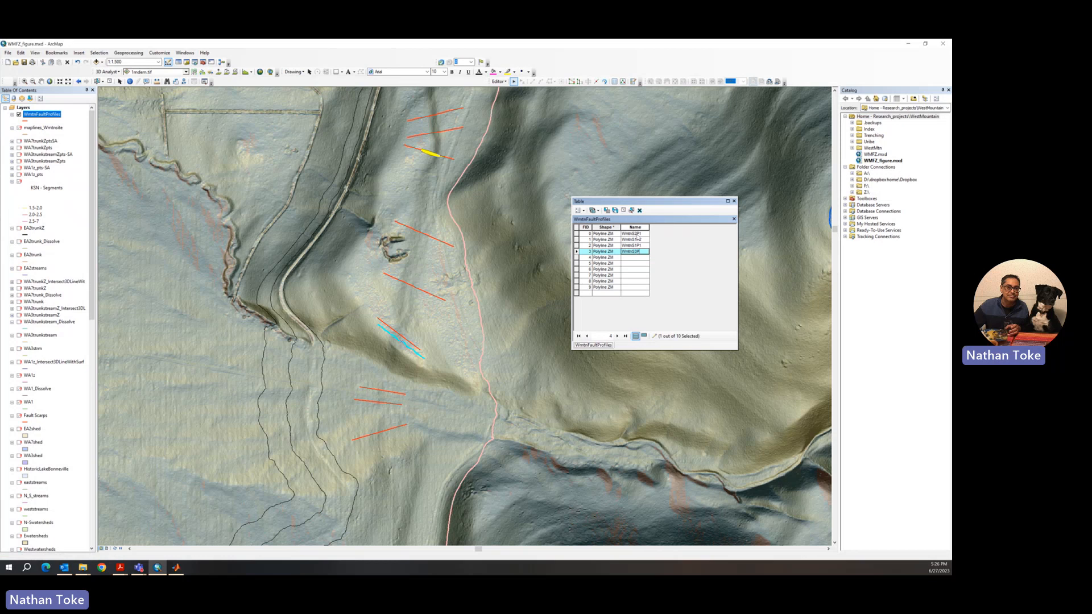
{"action": "type", "text": "1"}
{"action": "key", "text": "Return"}
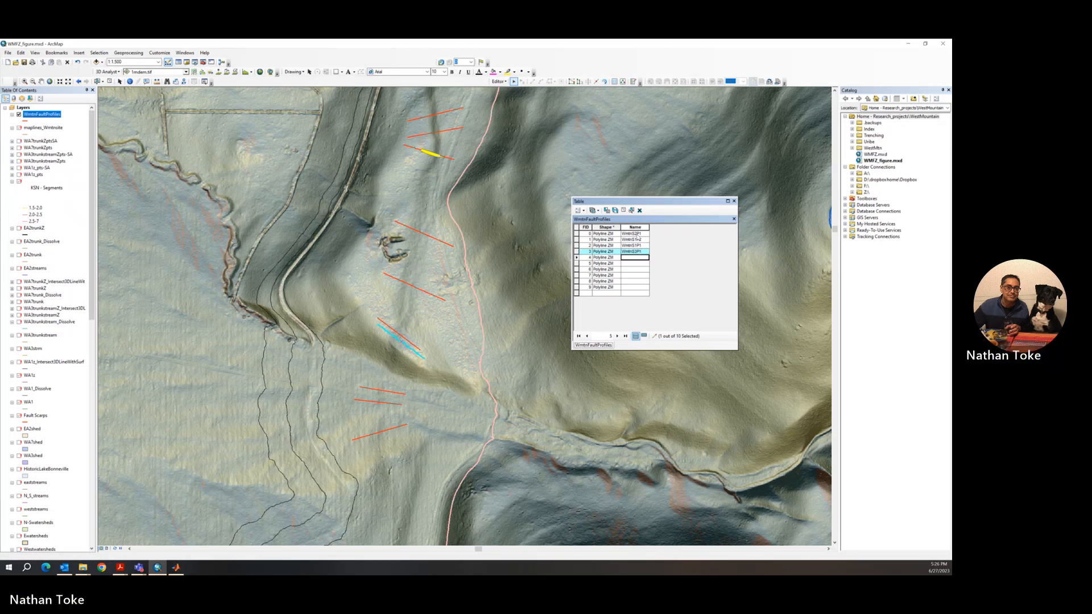
Locate the FID 4 profile line on the map and name its record WmtnS3P2.
{"action": "left_click", "coordinate": [576, 257]}
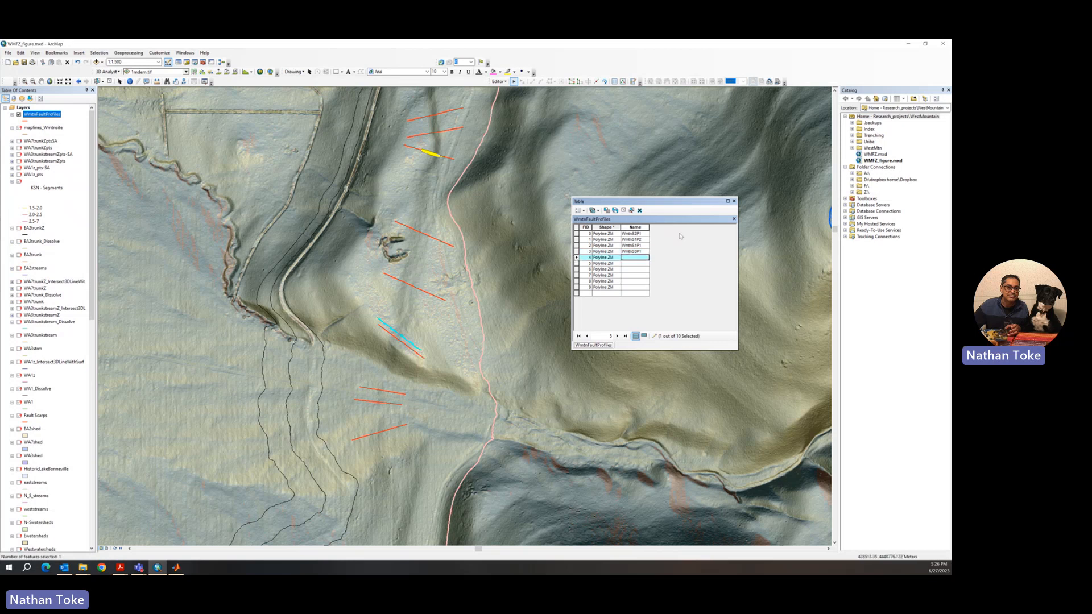
{"action": "type", "text": "WmtnS"}
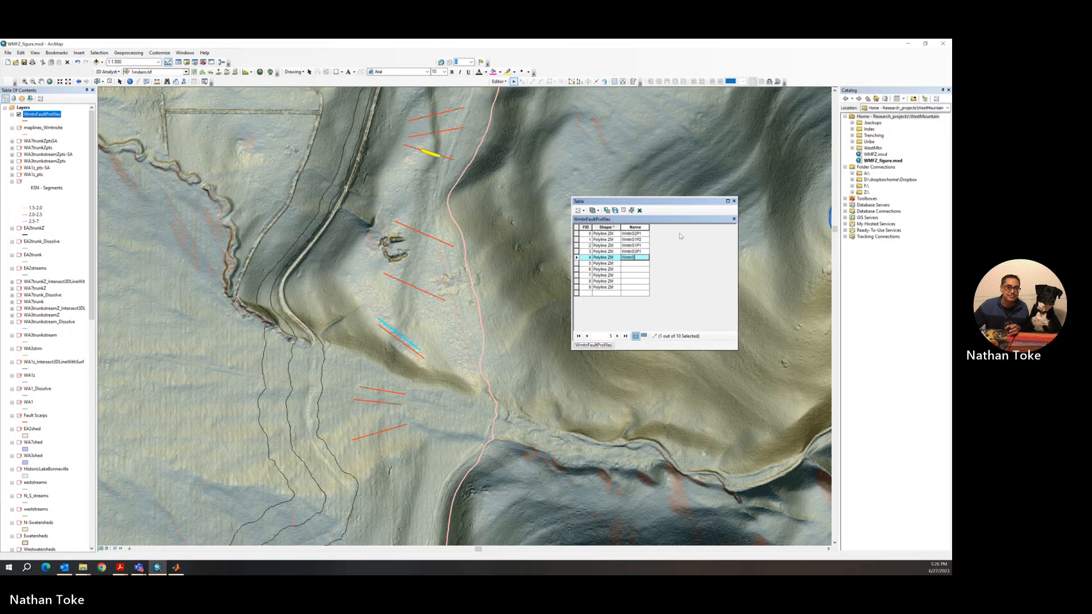
{"action": "type", "text": "3P2"}
{"action": "key", "text": "Return"}
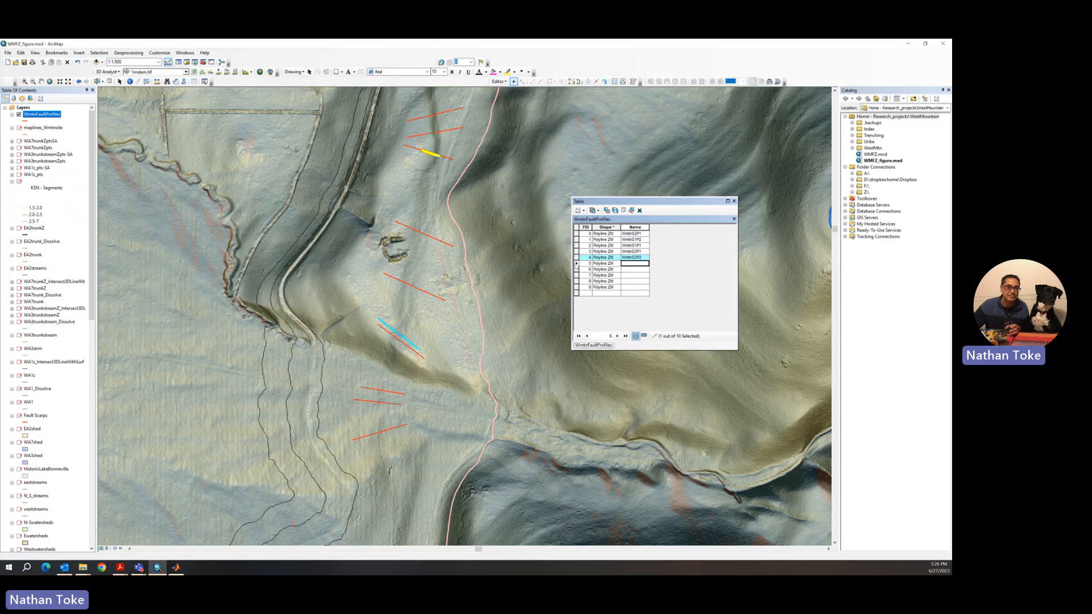
Locate the FID 5 and FID 6 profile lines on the map, and name the FID 6 record WmtnS4P1.
{"action": "left_click", "coordinate": [577, 264]}
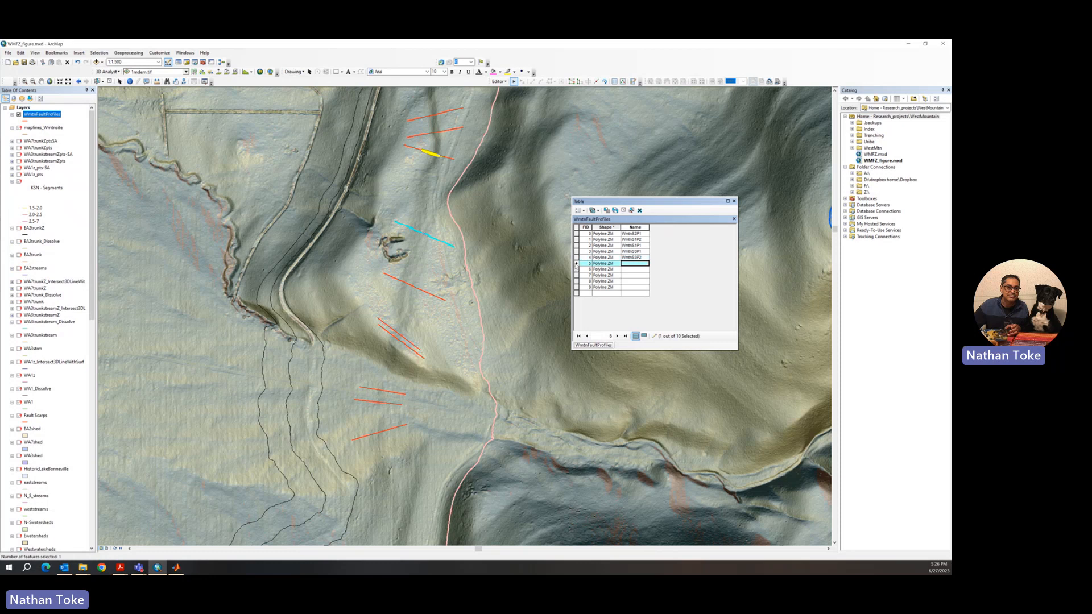
{"action": "left_click", "coordinate": [628, 264]}
{"action": "left_click", "coordinate": [577, 270]}
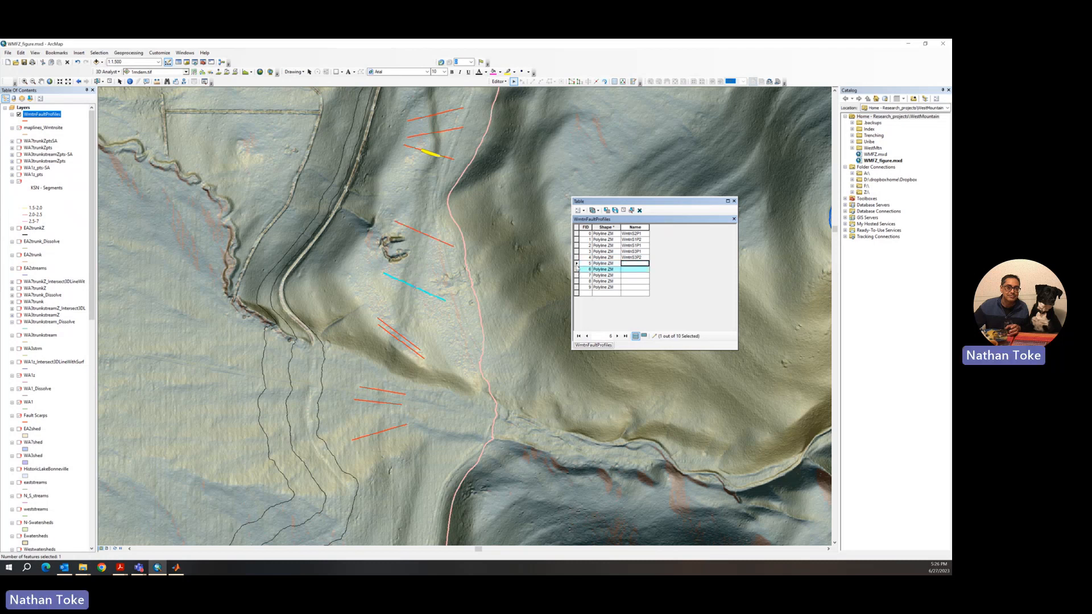
{"action": "left_click", "coordinate": [622, 269]}
{"action": "type", "text": "WmtnS4P1"}
{"action": "key", "text": "Return"}
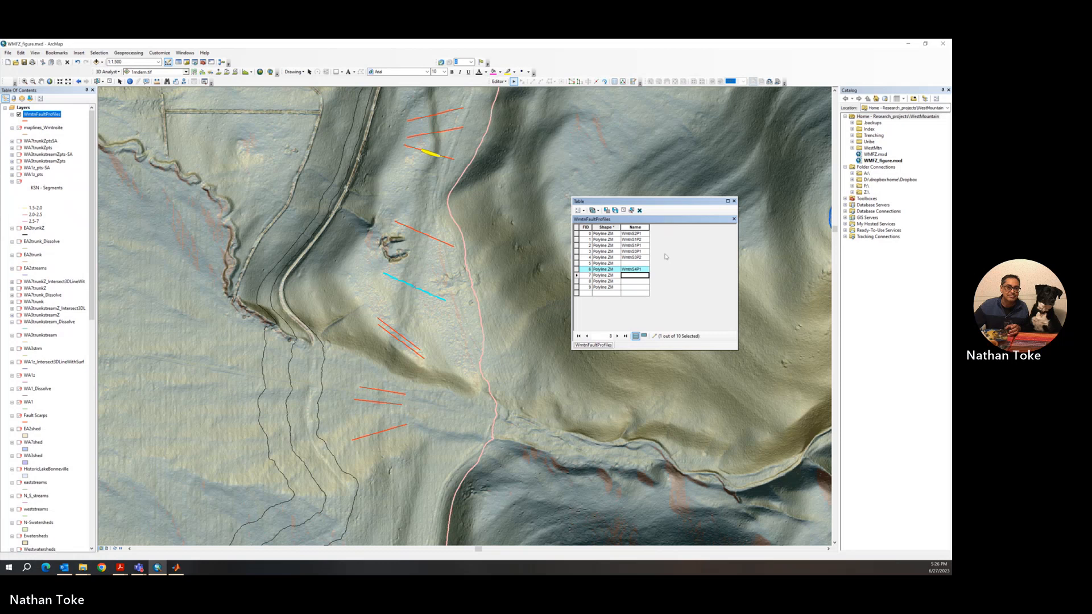
Highlight the FID 5 profile line on the map and name its record WmtnS4P2.
{"action": "left_click", "coordinate": [576, 263]}
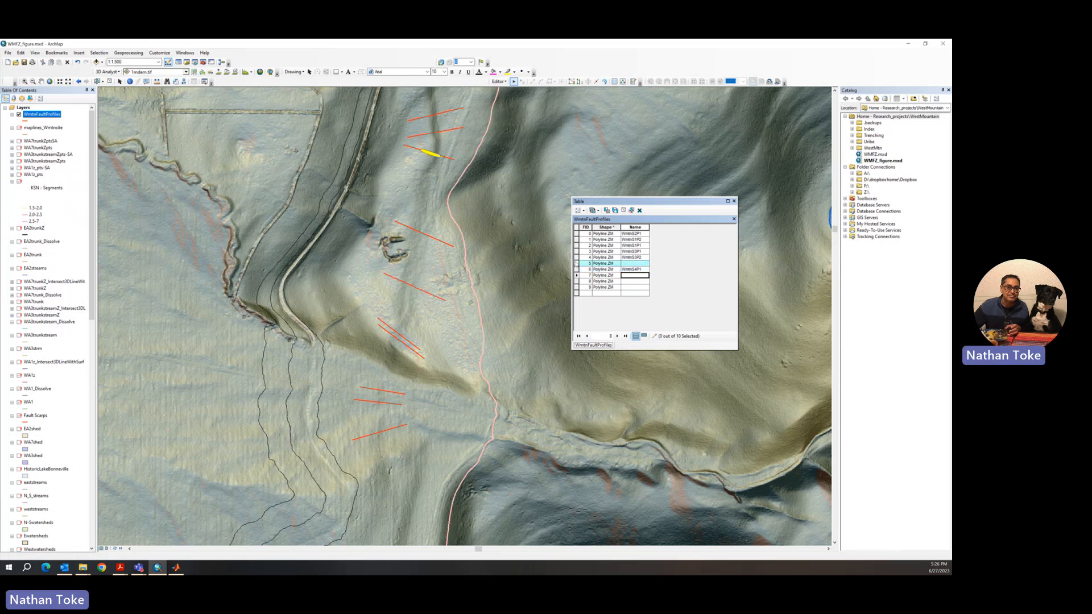
{"action": "double_click", "coordinate": [628, 264]}
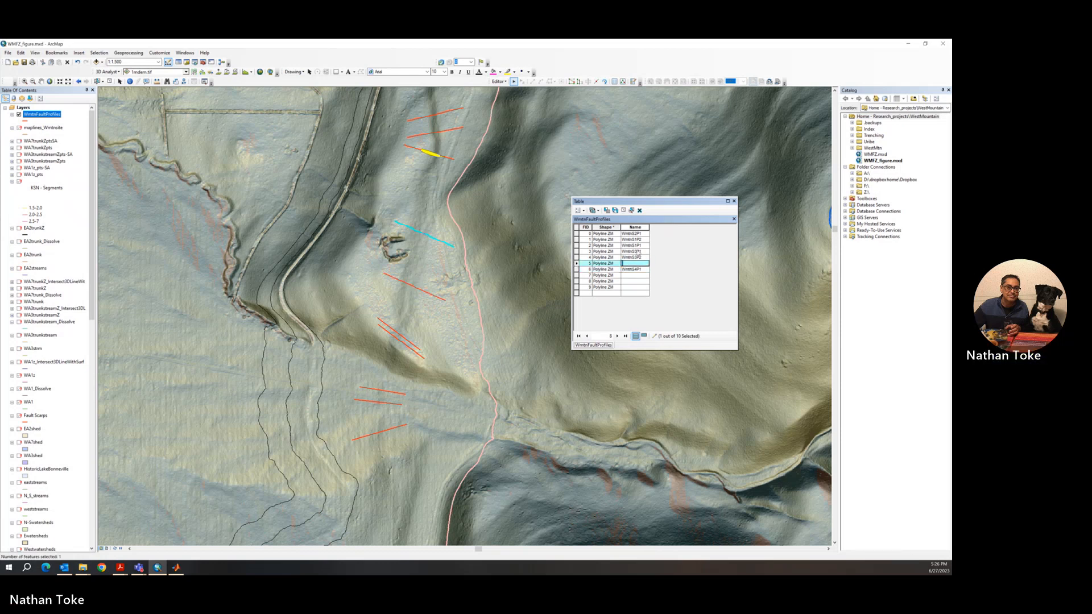
{"action": "type", "text": "Wmtn"}
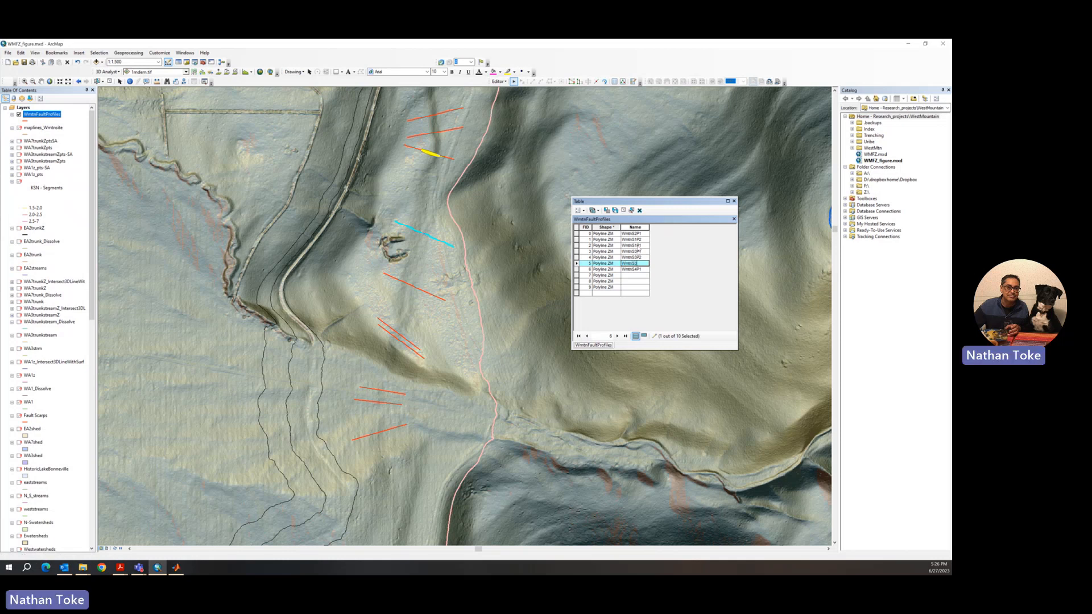
{"action": "type", "text": "S4P2"}
{"action": "key", "text": "Return"}
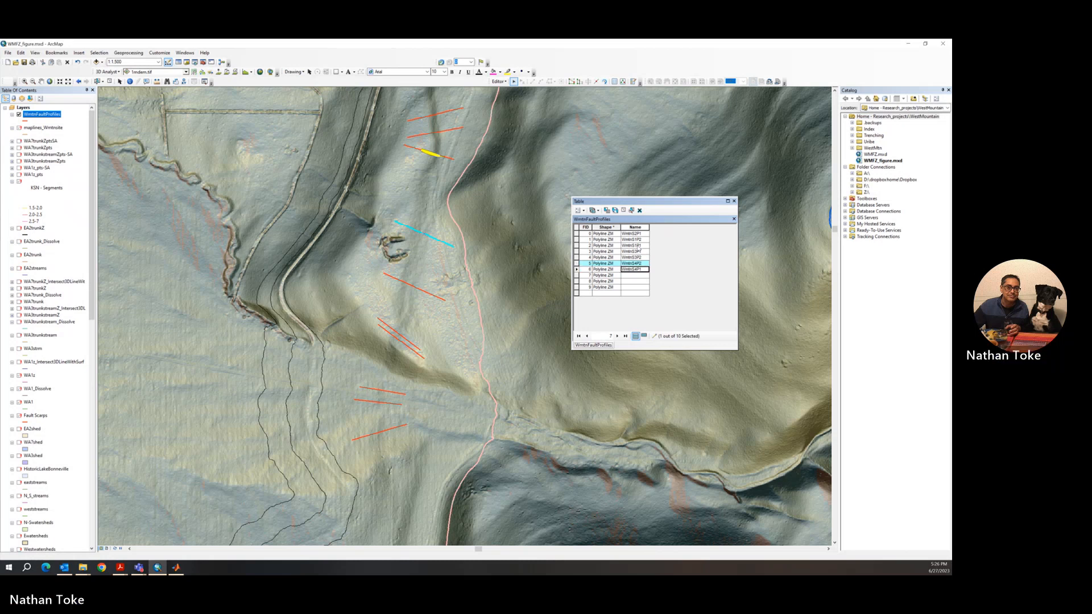
Name the FID 7, FID 8 and FID 9 profile records WmtnS4P3, WmtnS4P4 and WmtnS4P5.
{"action": "left_click", "coordinate": [578, 275]}
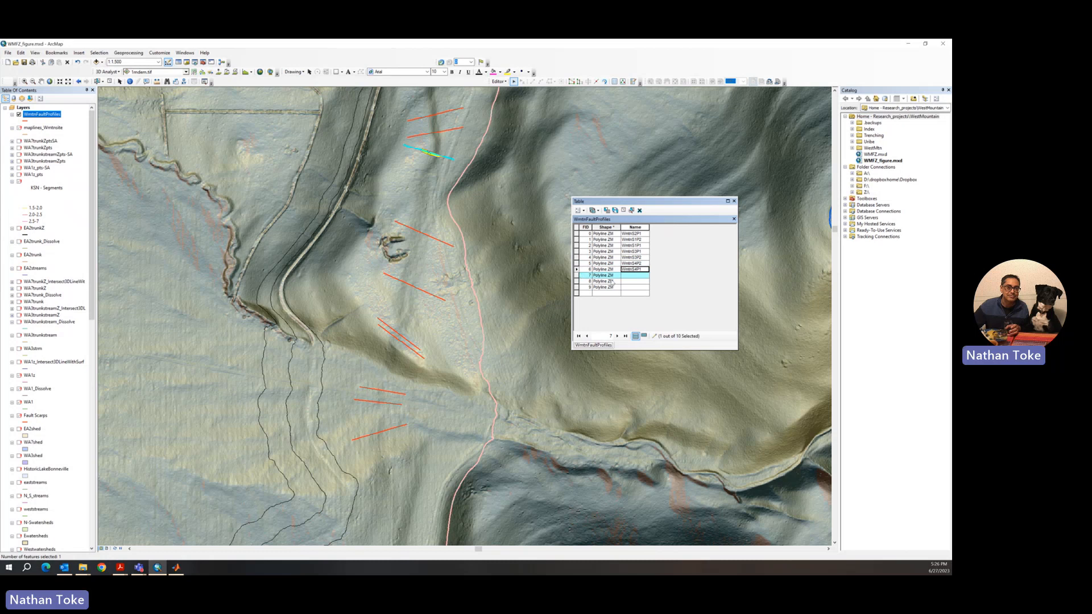
{"action": "left_click", "coordinate": [629, 276]}
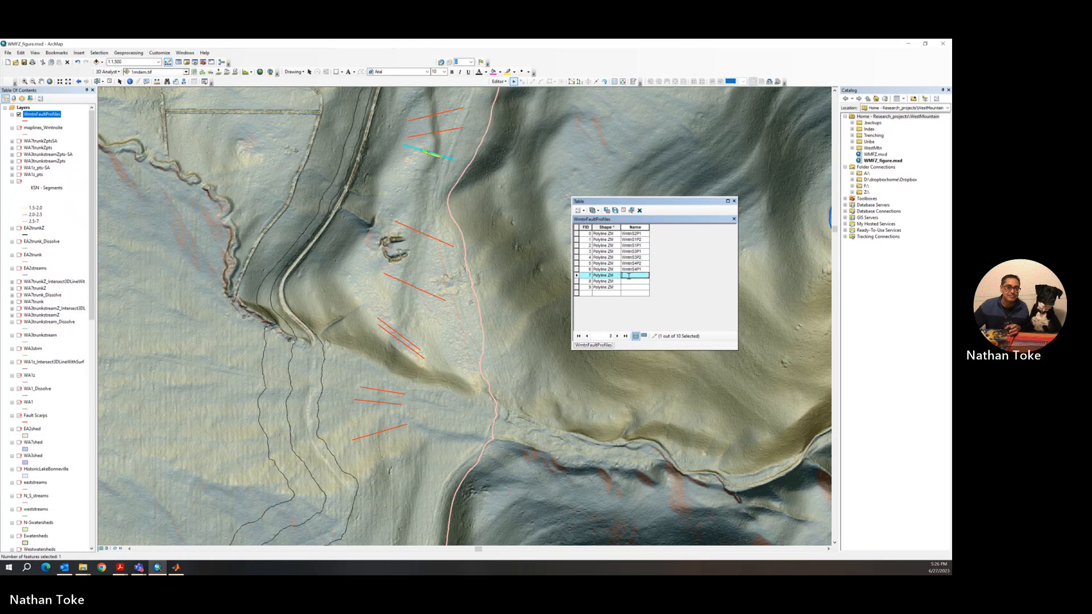
{"action": "type", "text": "WmtnS4P3"}
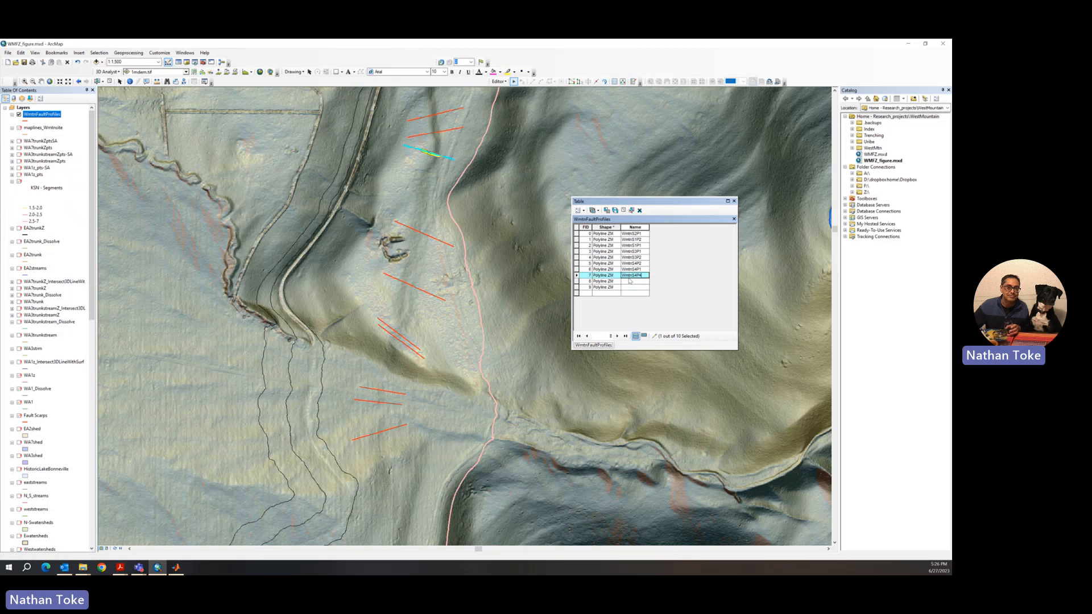
{"action": "left_click", "coordinate": [629, 281]}
{"action": "type", "text": "WmtnS4P4"}
{"action": "key", "text": "Return"}
{"action": "type", "text": "WmtnS4"}
{"action": "key", "text": "Return"}
Save the attribute edits, end the editing session, and close the attribute table.
{"action": "left_click", "coordinate": [500, 82]}
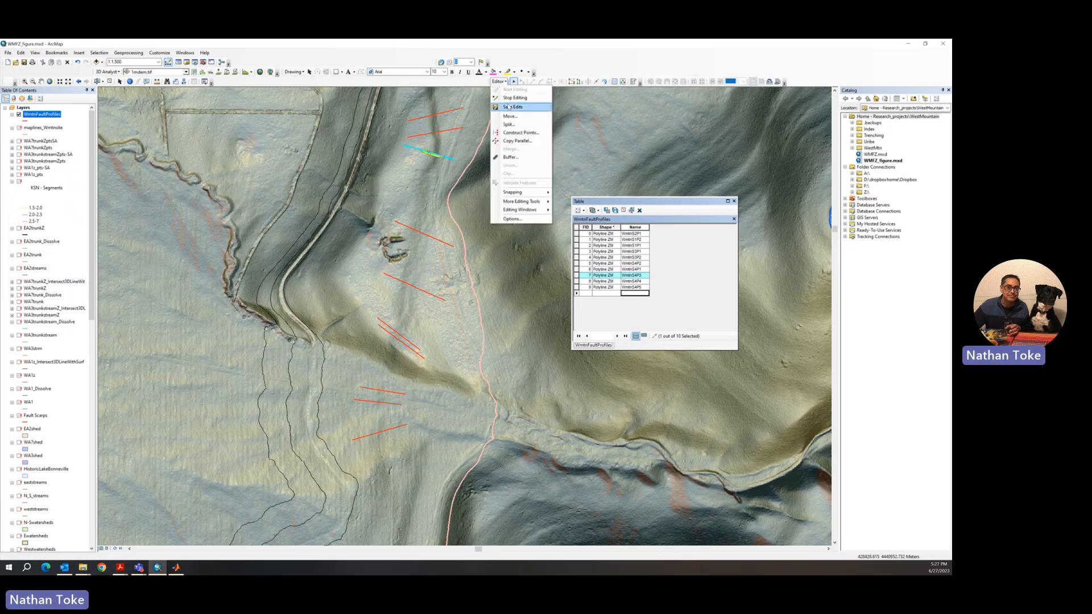
{"action": "left_click", "coordinate": [507, 105]}
{"action": "left_click", "coordinate": [500, 82]}
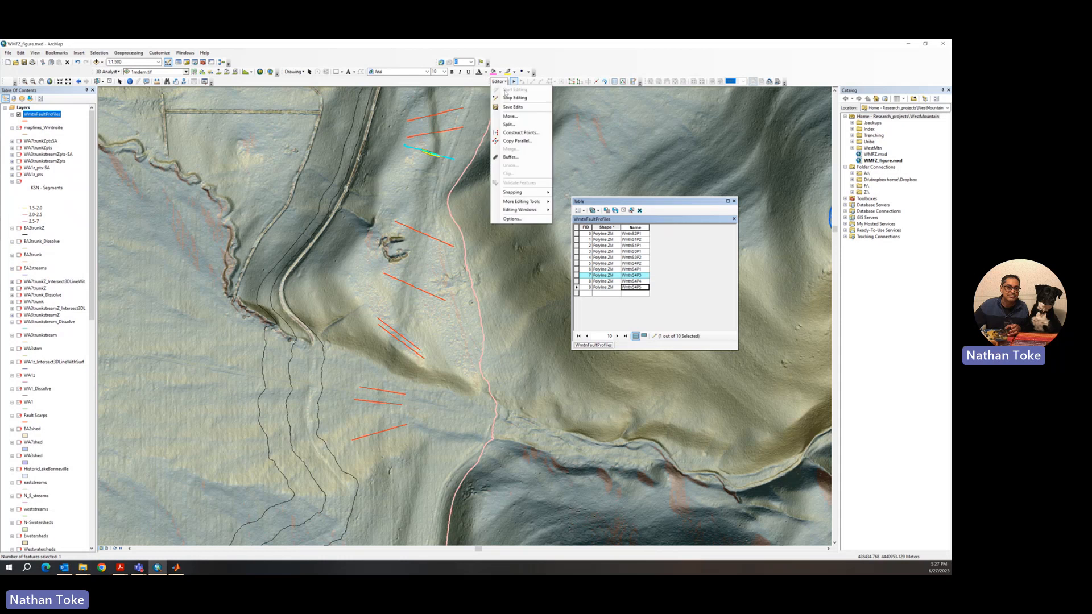
{"action": "left_click", "coordinate": [505, 98]}
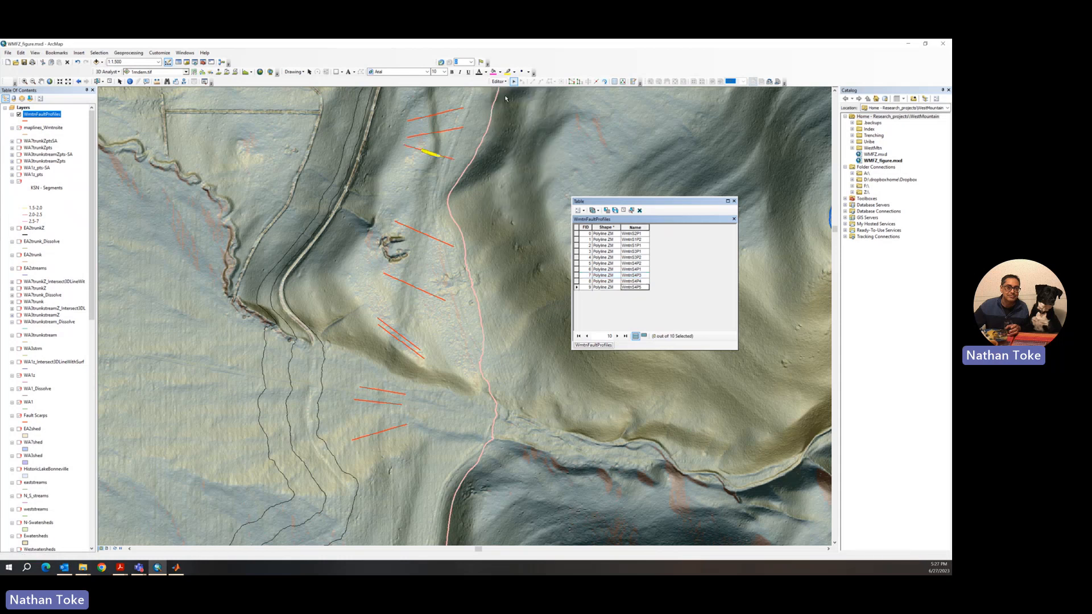
{"action": "left_click", "coordinate": [734, 202]}
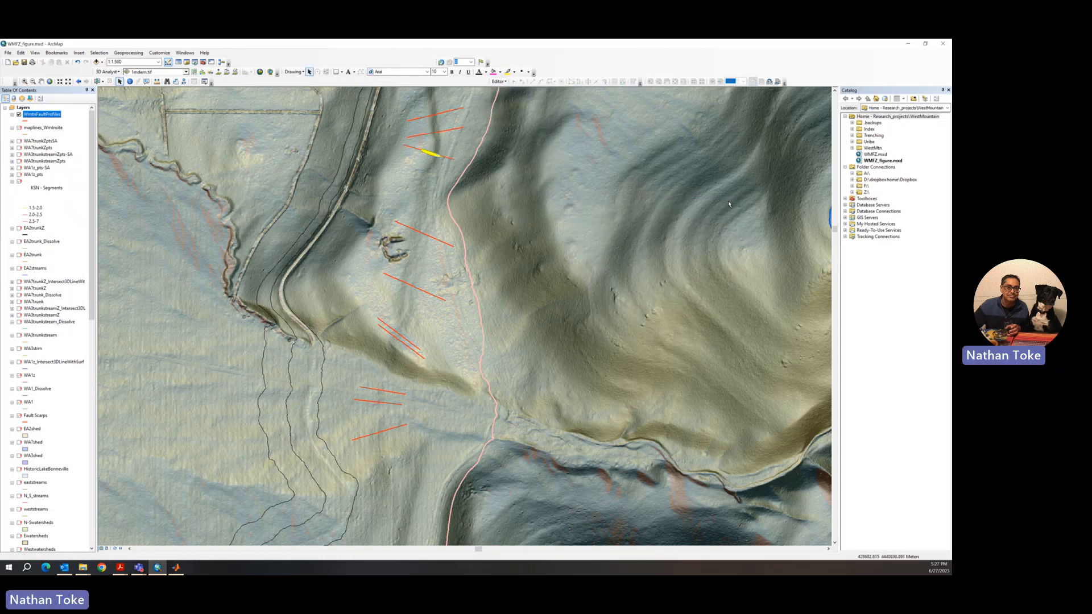
Turn on feature labels for the WmtnFaultProfiles layer.
{"action": "right_click", "coordinate": [38, 114]}
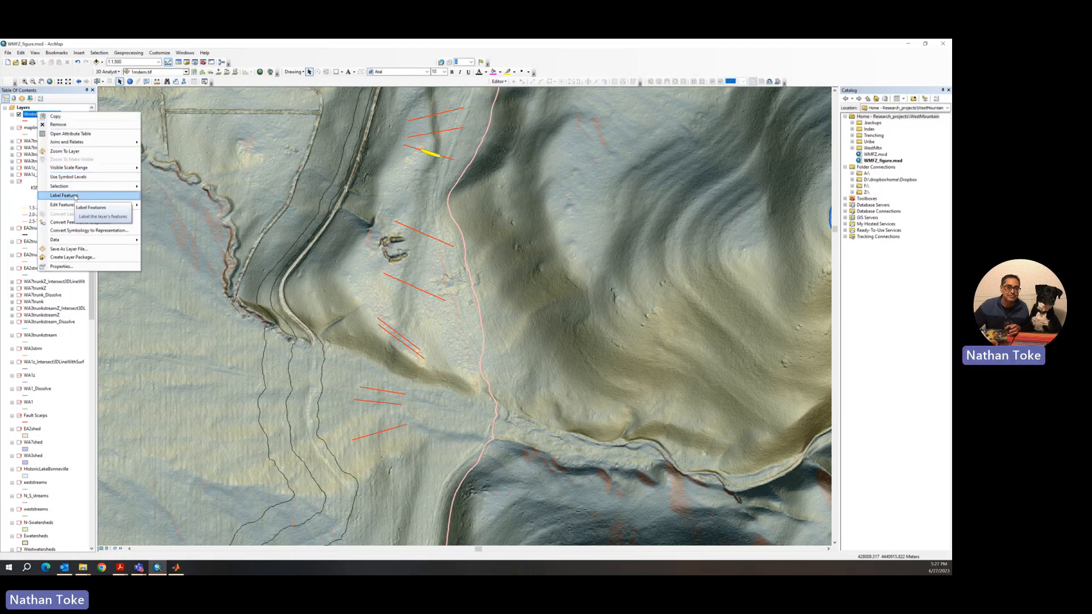
{"action": "left_click", "coordinate": [75, 195]}
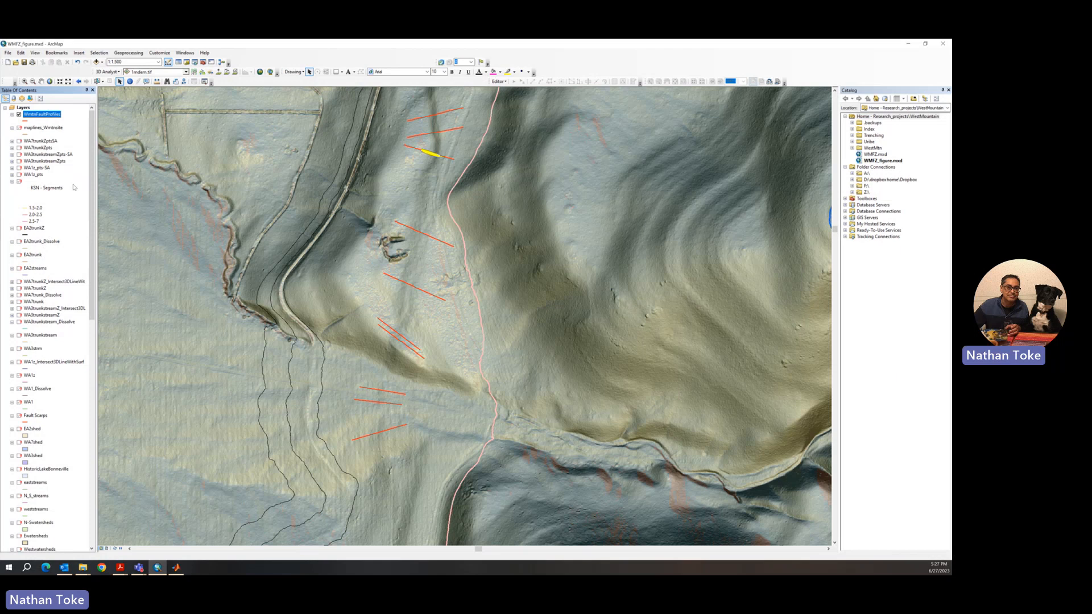
Examine the WmtnFaultProfiles layer's label settings, including placement, conflict detection and labeling method.
{"action": "right_click", "coordinate": [40, 114]}
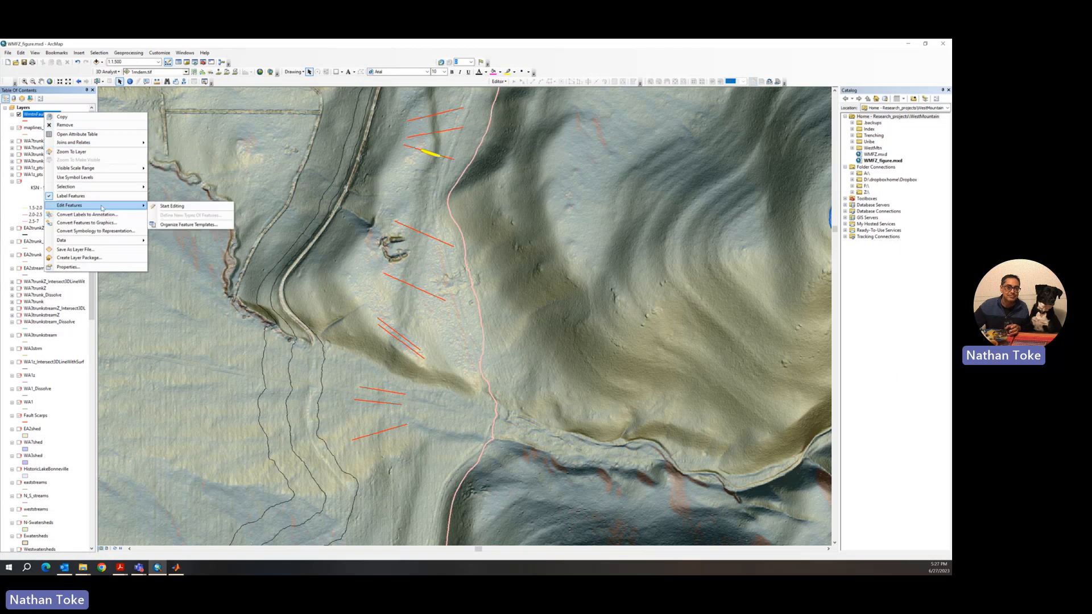
{"action": "left_click", "coordinate": [83, 268]}
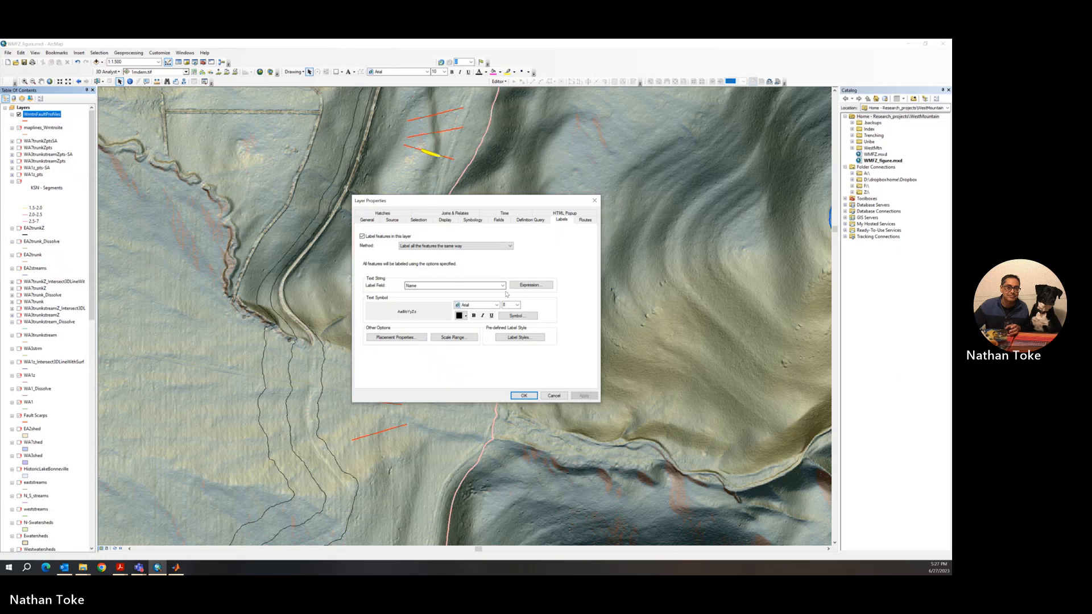
{"action": "left_click", "coordinate": [421, 338]}
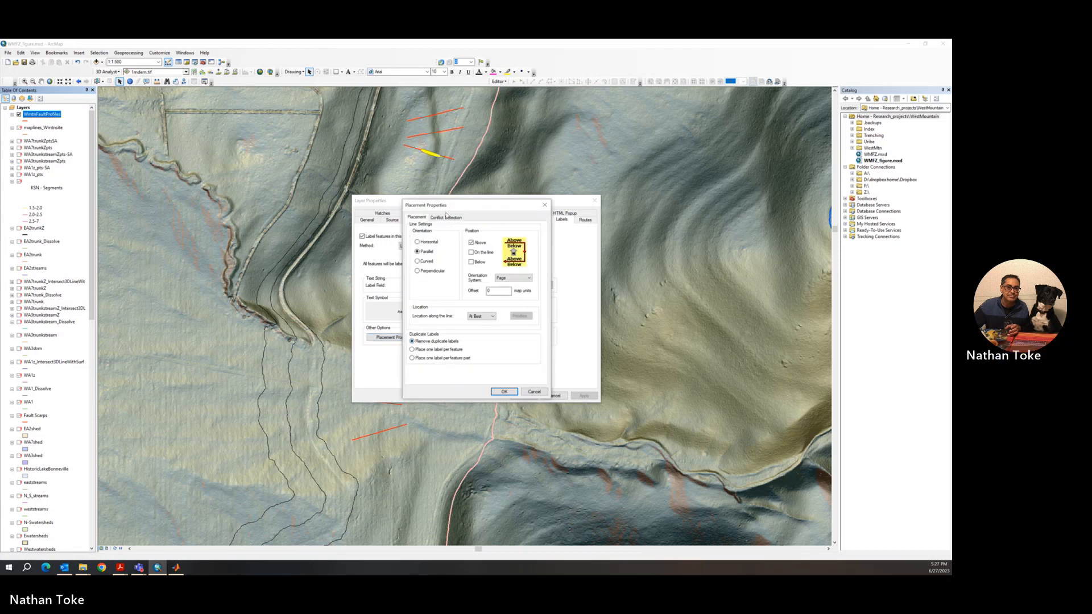
{"action": "left_click", "coordinate": [444, 219]}
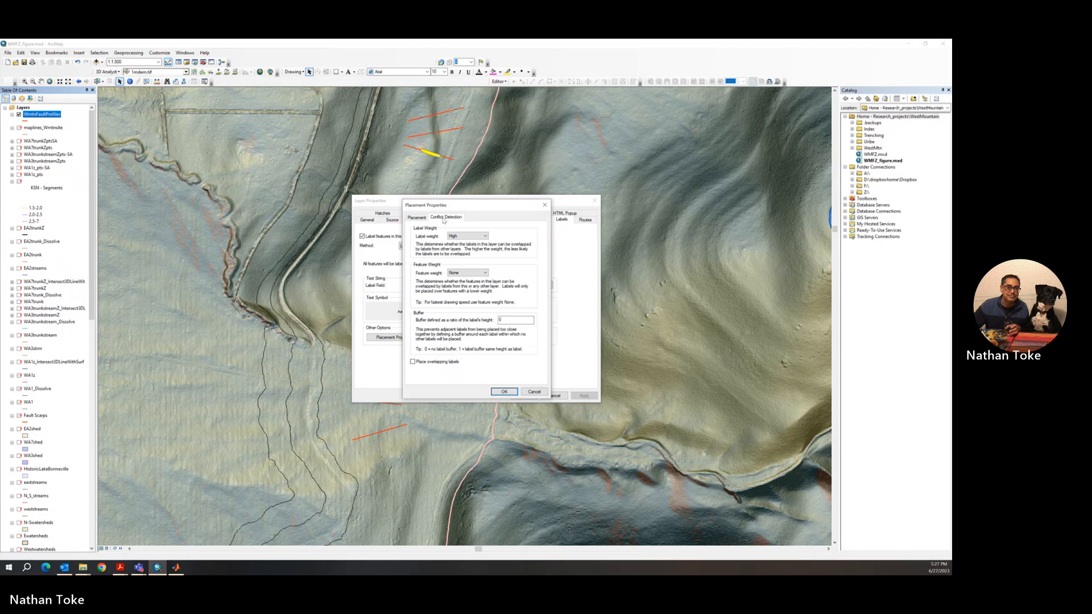
{"action": "left_click", "coordinate": [544, 205]}
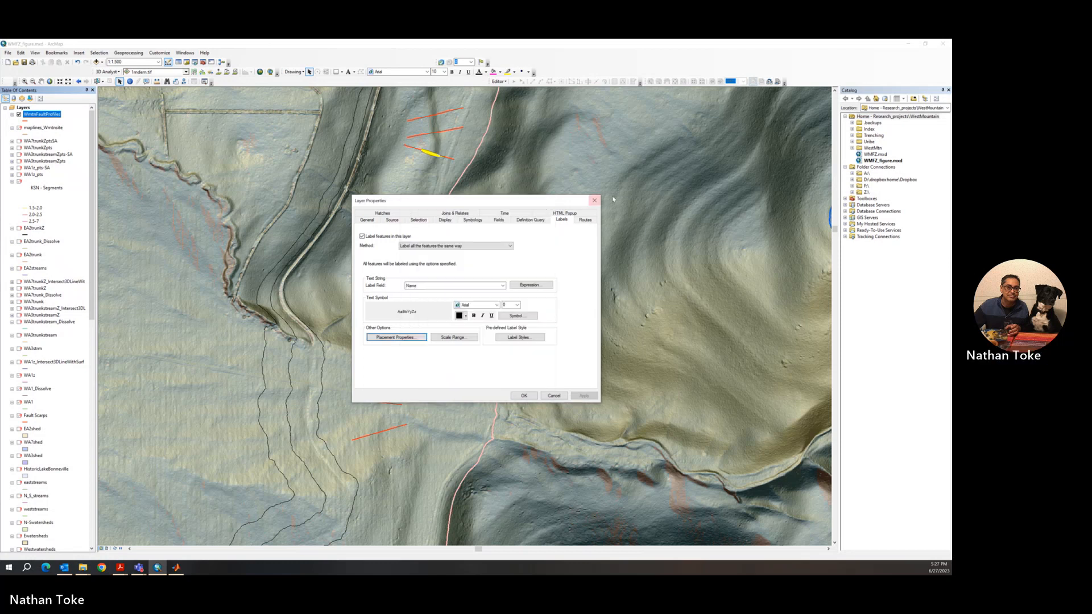
{"action": "left_click", "coordinate": [457, 246]}
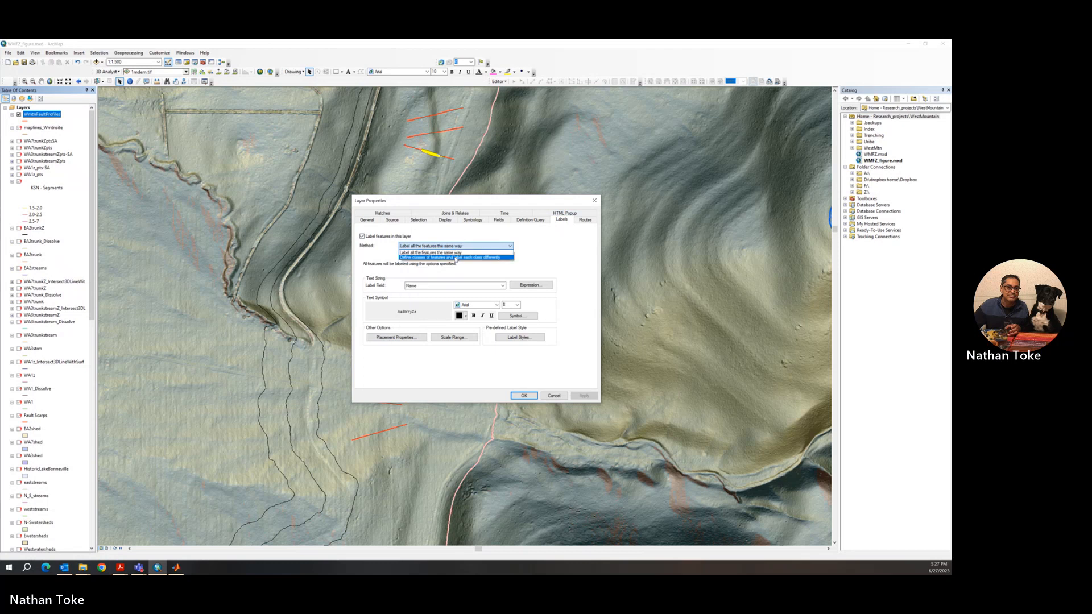
{"action": "left_click", "coordinate": [551, 244]}
{"action": "left_click", "coordinate": [593, 201]}
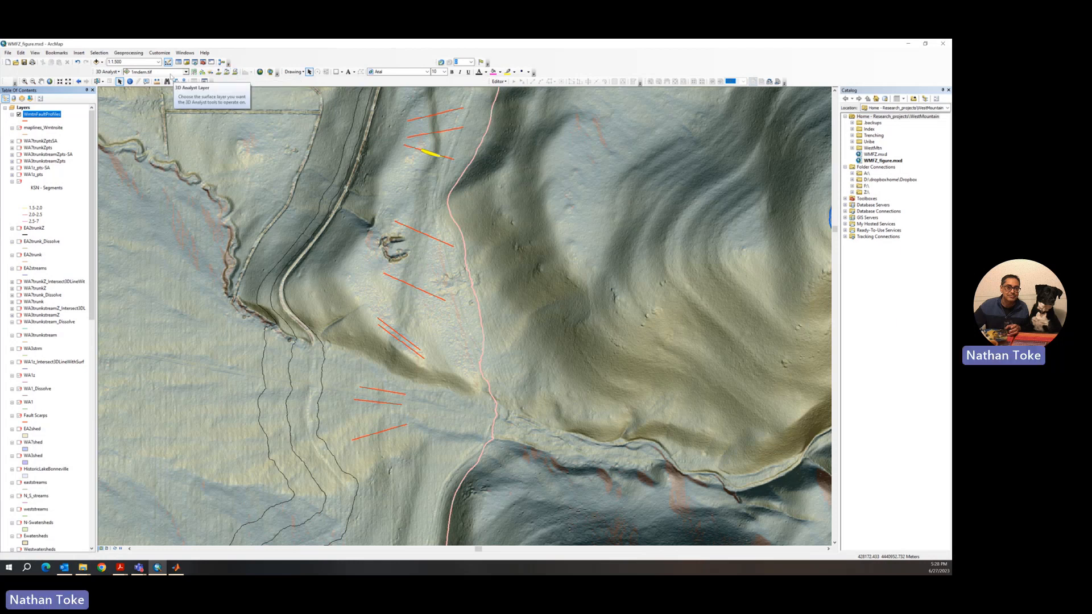
Select the middle of the three southernmost profile lines and generate its elevation profile graph.
{"action": "left_click", "coordinate": [97, 81]}
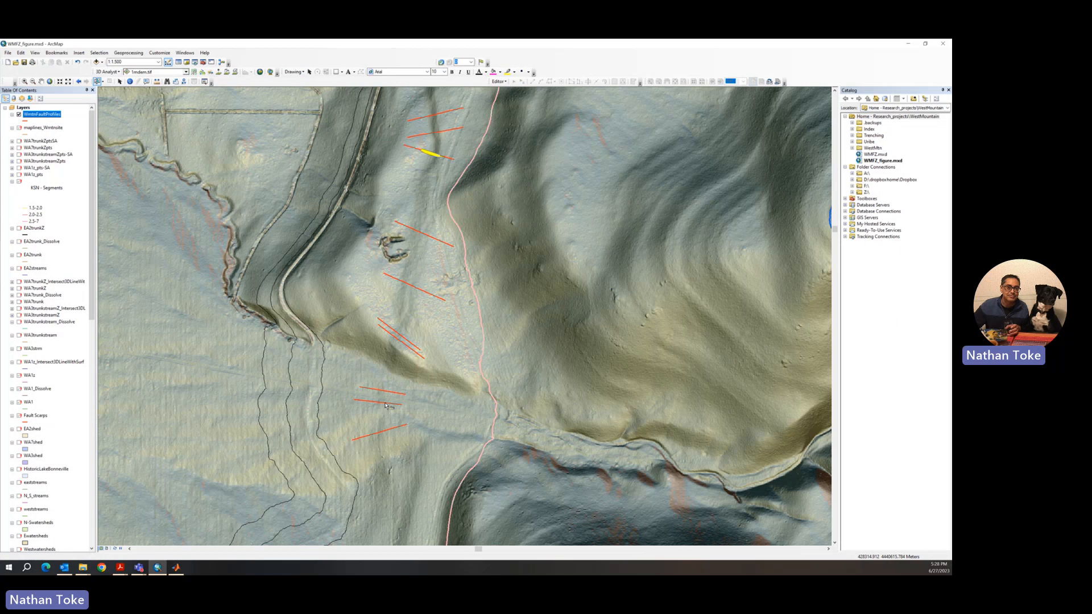
{"action": "left_click", "coordinate": [387, 405]}
{"action": "left_click", "coordinate": [246, 72]}
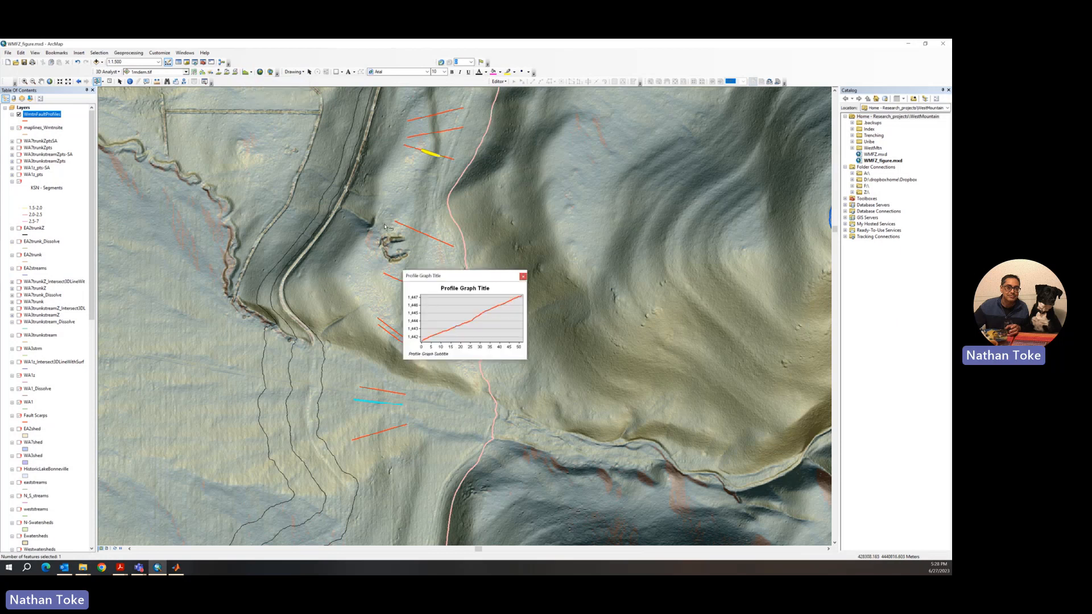
Set up a data export of the profile graph as text, excluding point labels and the header.
{"action": "right_click", "coordinate": [508, 291]}
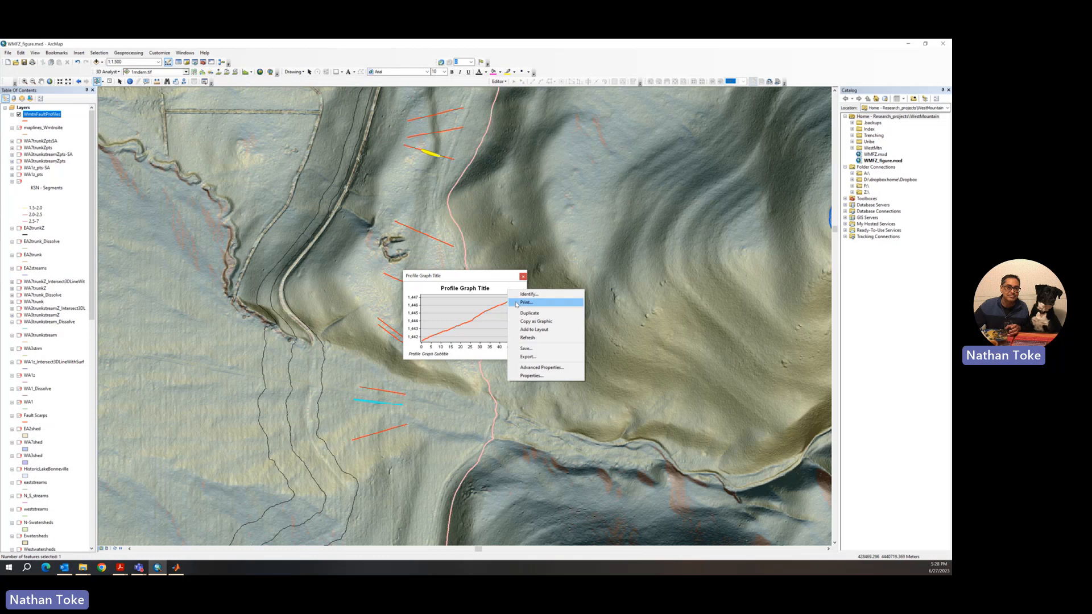
{"action": "left_click", "coordinate": [527, 349]}
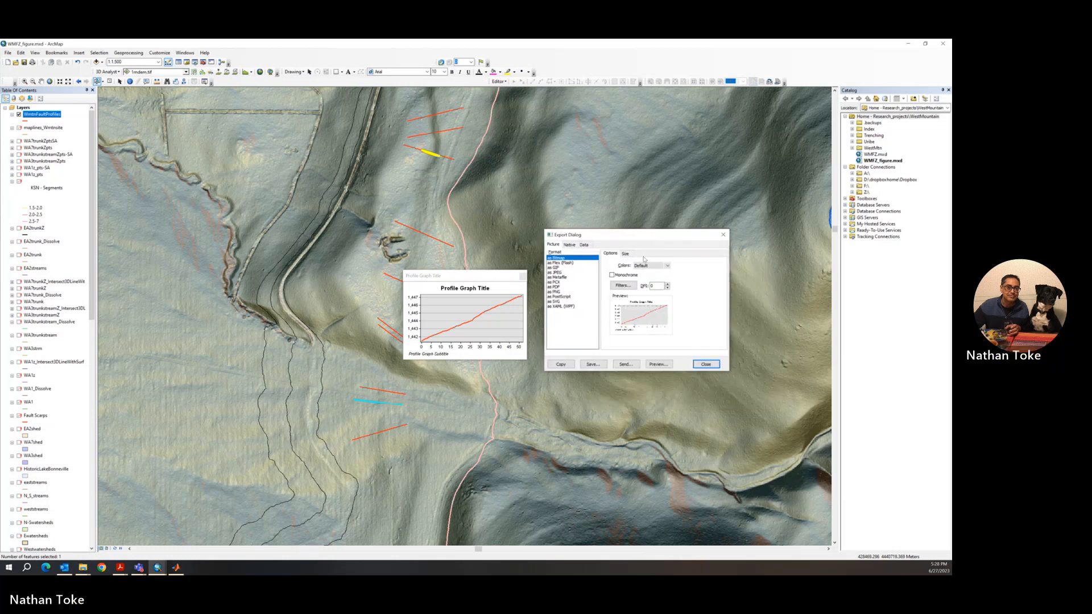
{"action": "left_click", "coordinate": [584, 245]}
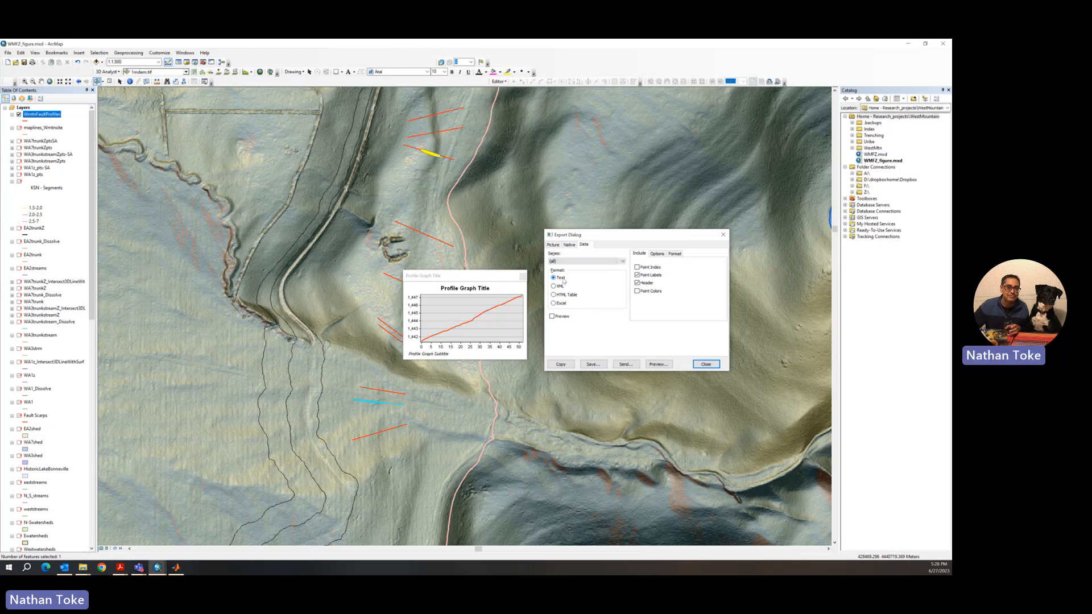
{"action": "left_click", "coordinate": [638, 275]}
{"action": "left_click", "coordinate": [638, 283]}
Start saving the exported profile data and browse to the GenolaNorthFaultExample folder inside the student's mentoring folder.
{"action": "left_click", "coordinate": [588, 365]}
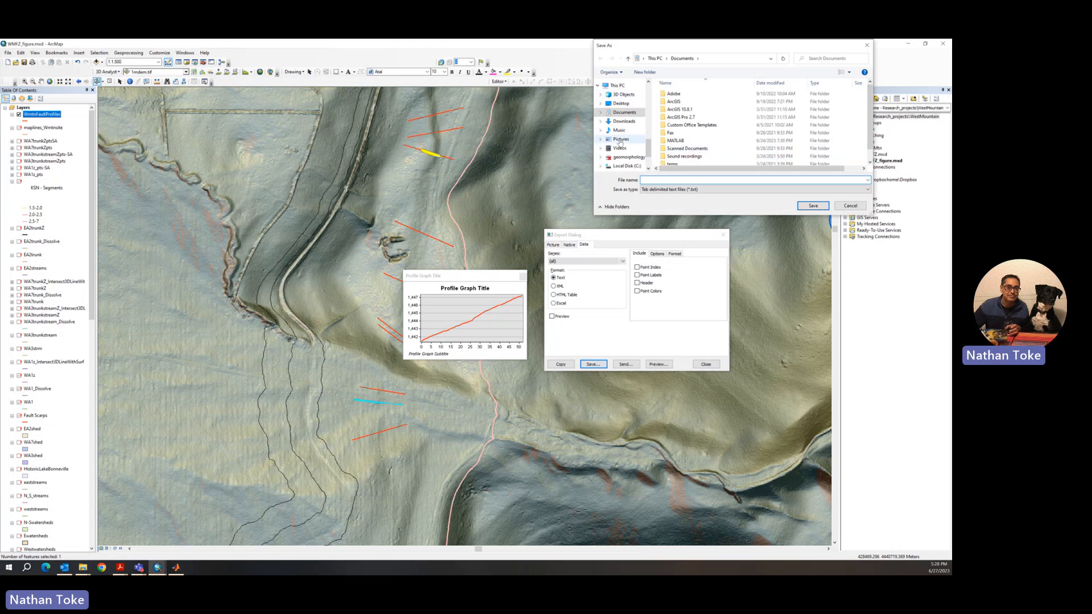
{"action": "scroll", "coordinate": [619, 153], "scroll_direction": "up", "scroll_amount": 5}
{"action": "scroll", "coordinate": [619, 158], "scroll_direction": "up", "scroll_amount": 1}
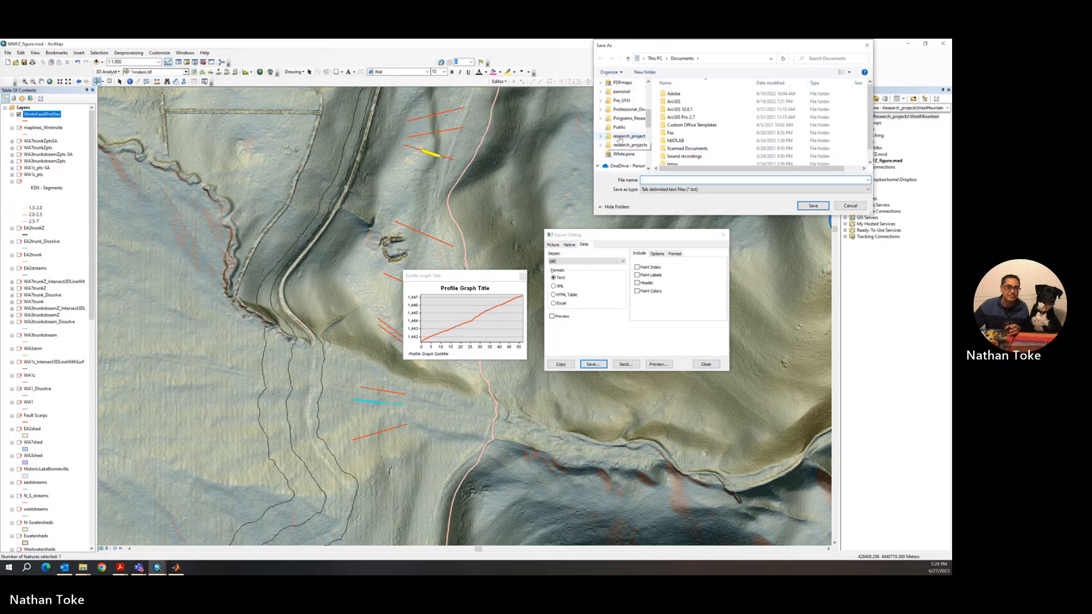
{"action": "left_click", "coordinate": [625, 145]}
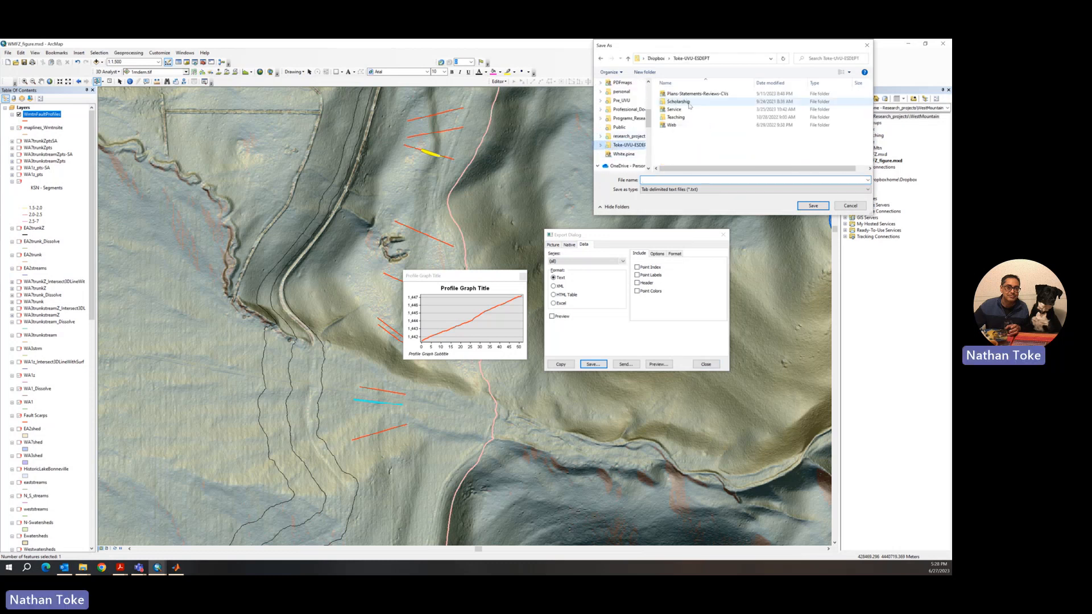
{"action": "double_click", "coordinate": [676, 117]}
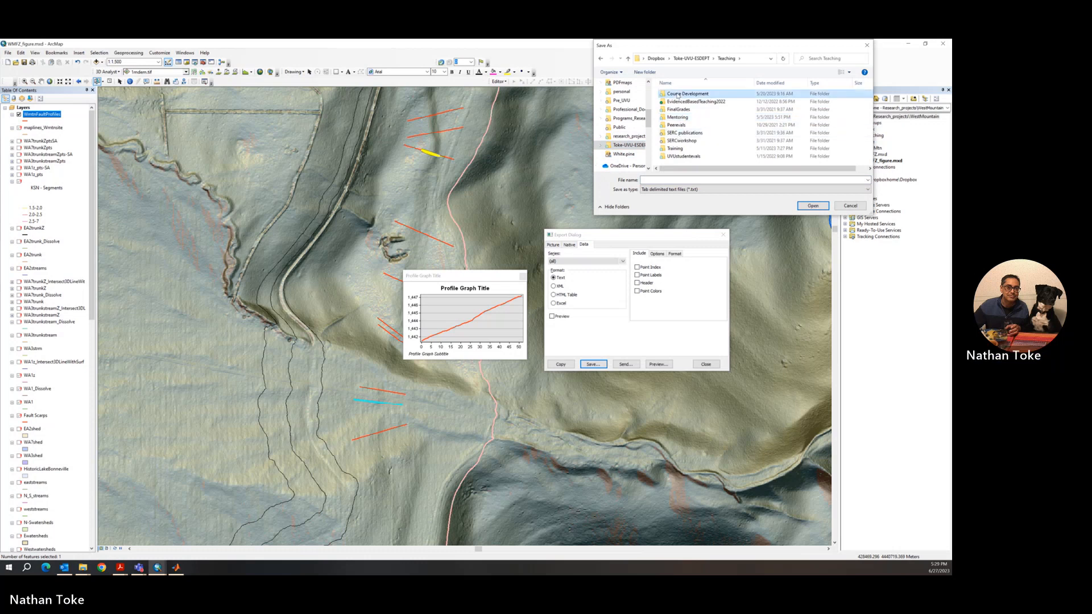
{"action": "double_click", "coordinate": [677, 117]}
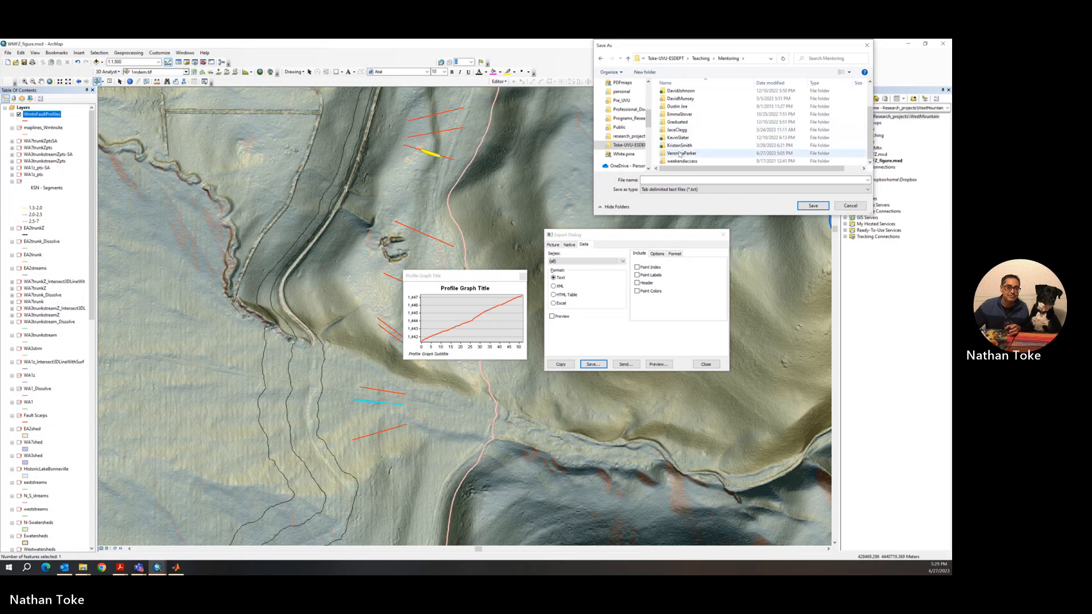
{"action": "double_click", "coordinate": [681, 153]}
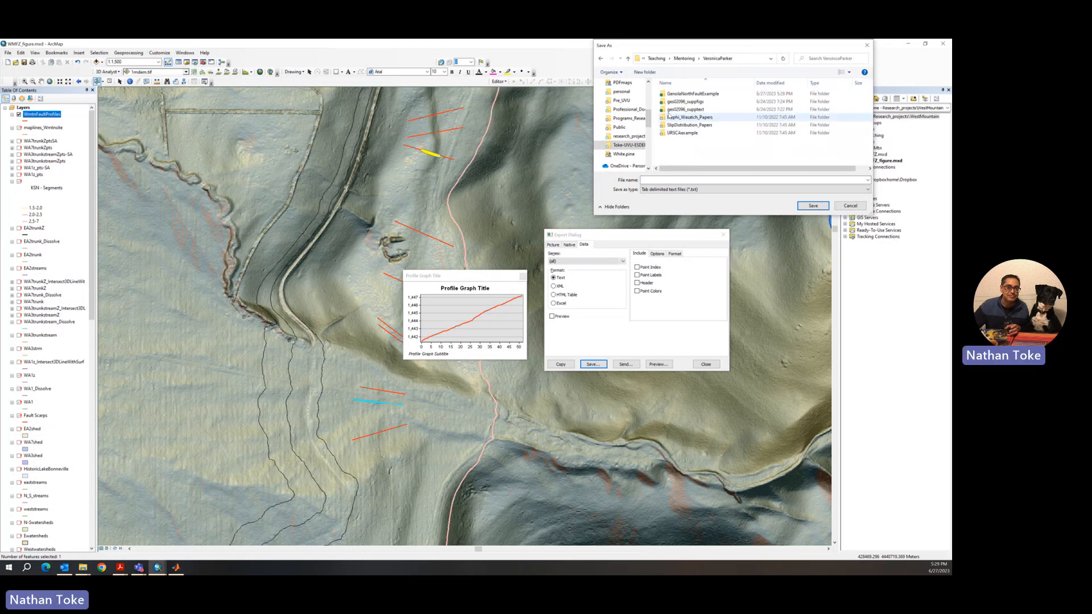
{"action": "double_click", "coordinate": [689, 94]}
Save the profile data as tab-delimited text named WmtnS1P1, and close the export dialog and profile graph.
{"action": "left_click", "coordinate": [662, 180]}
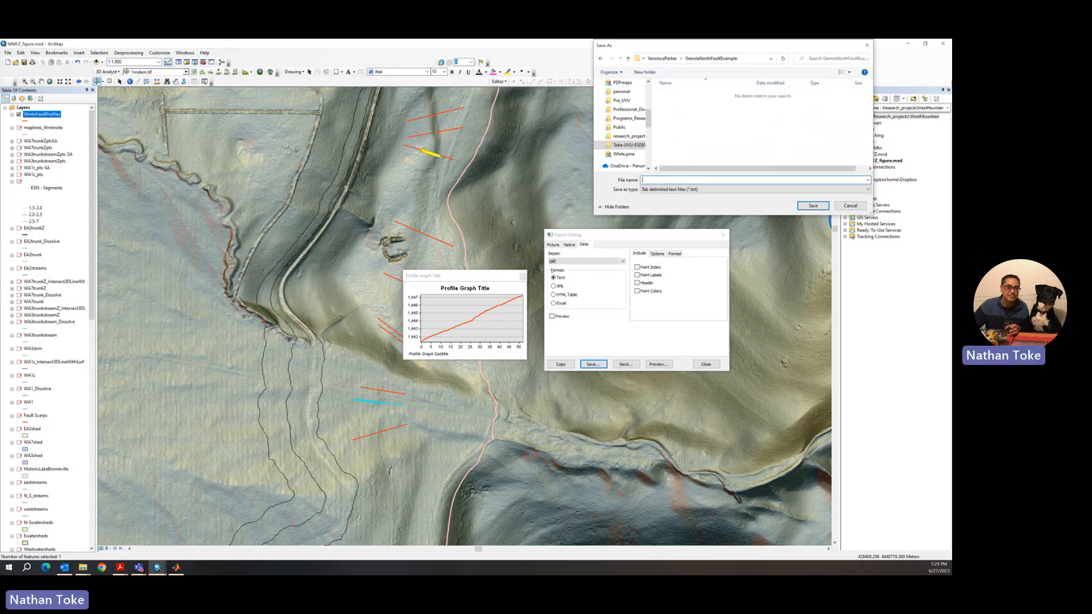
{"action": "type", "text": "W"}
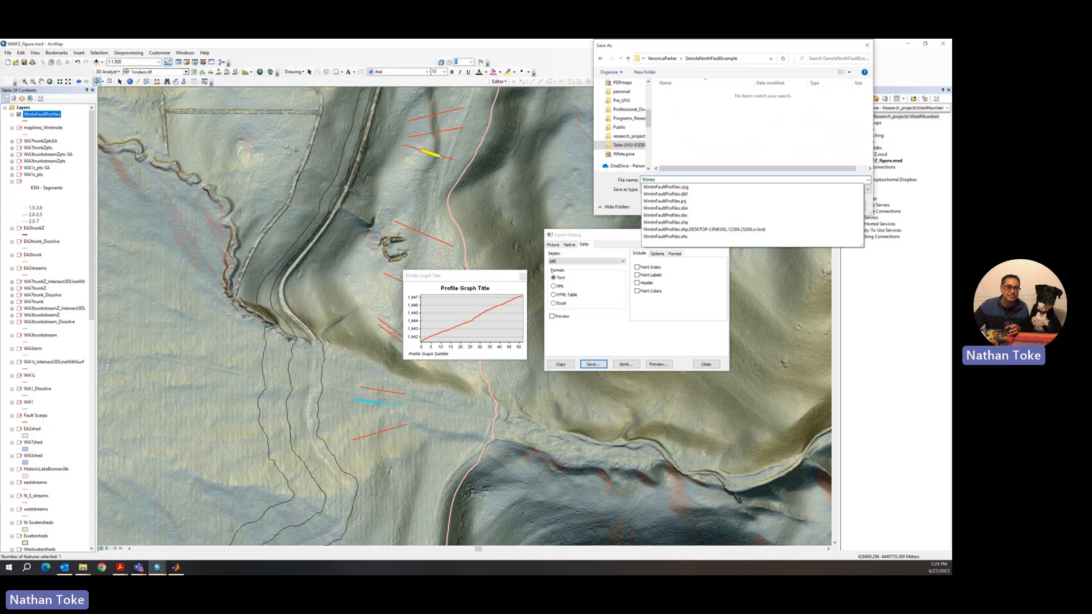
{"action": "type", "text": "mtnS1P1"}
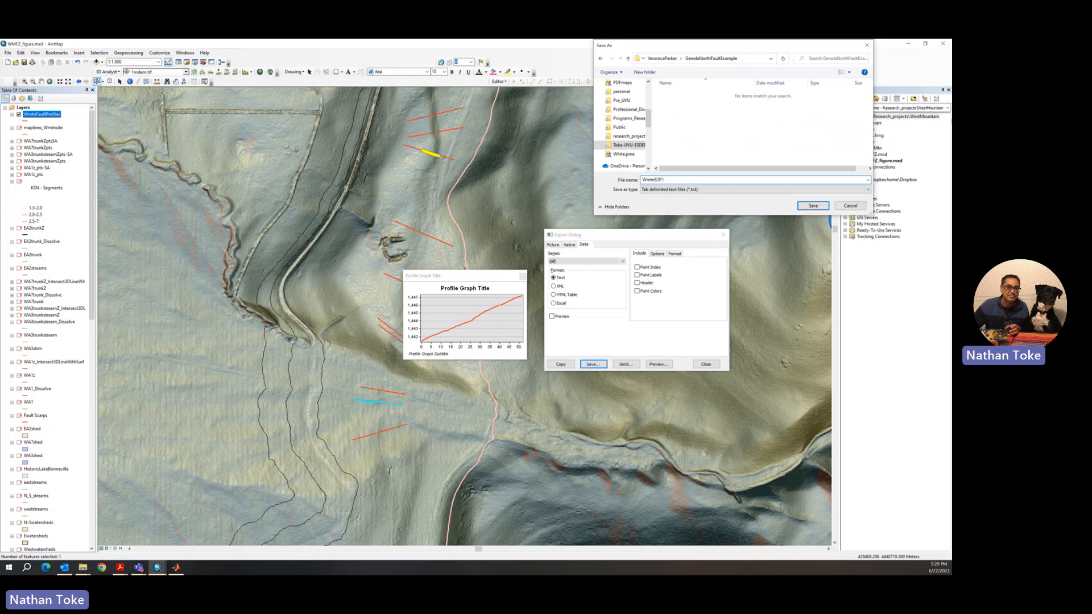
{"action": "left_click", "coordinate": [804, 208]}
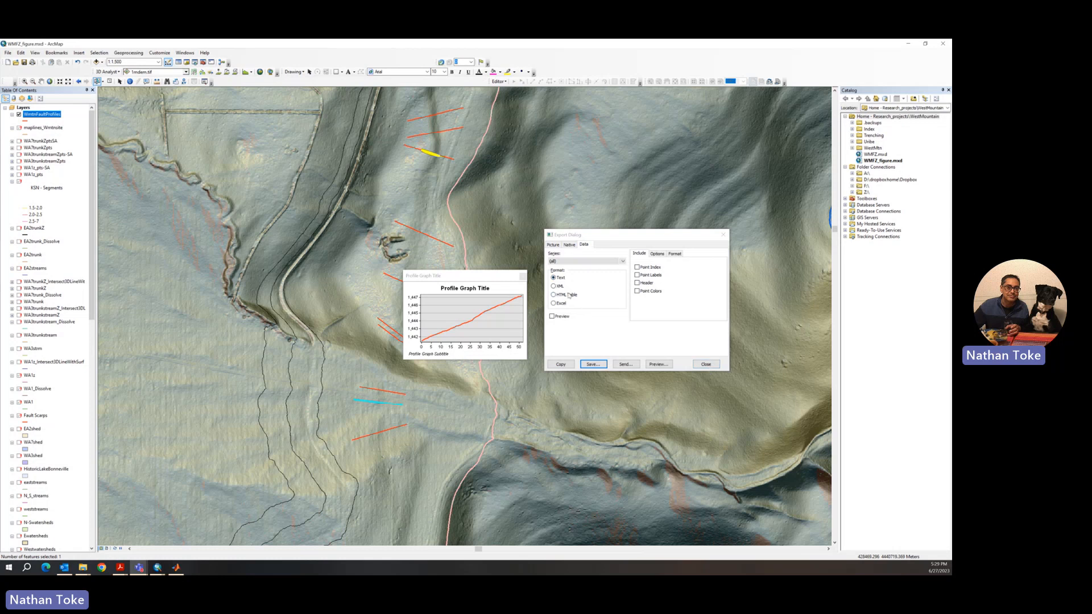
{"action": "left_click", "coordinate": [705, 364]}
{"action": "left_click", "coordinate": [523, 277]}
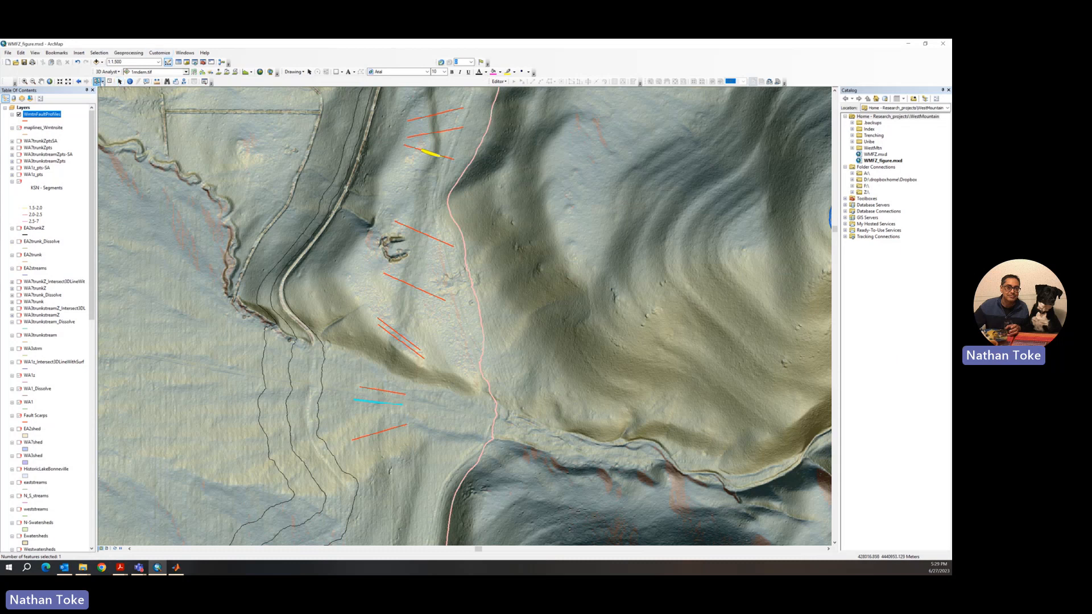
Select the northernmost of the three southernmost profile lines, generate its profile graph and open the graph's data export as text.
{"action": "left_click", "coordinate": [103, 82]}
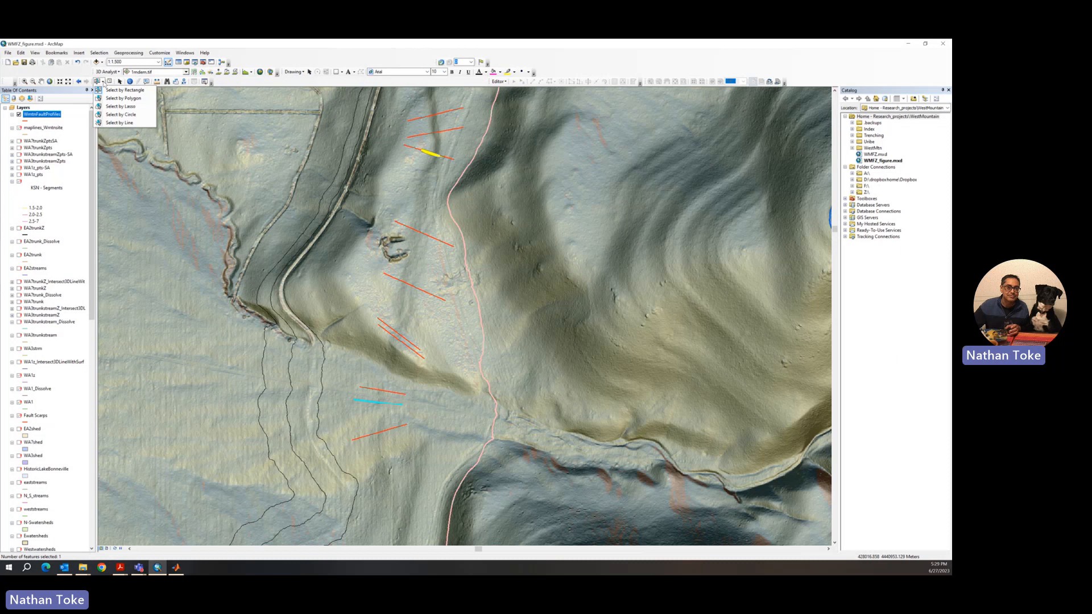
{"action": "left_click", "coordinate": [398, 392]}
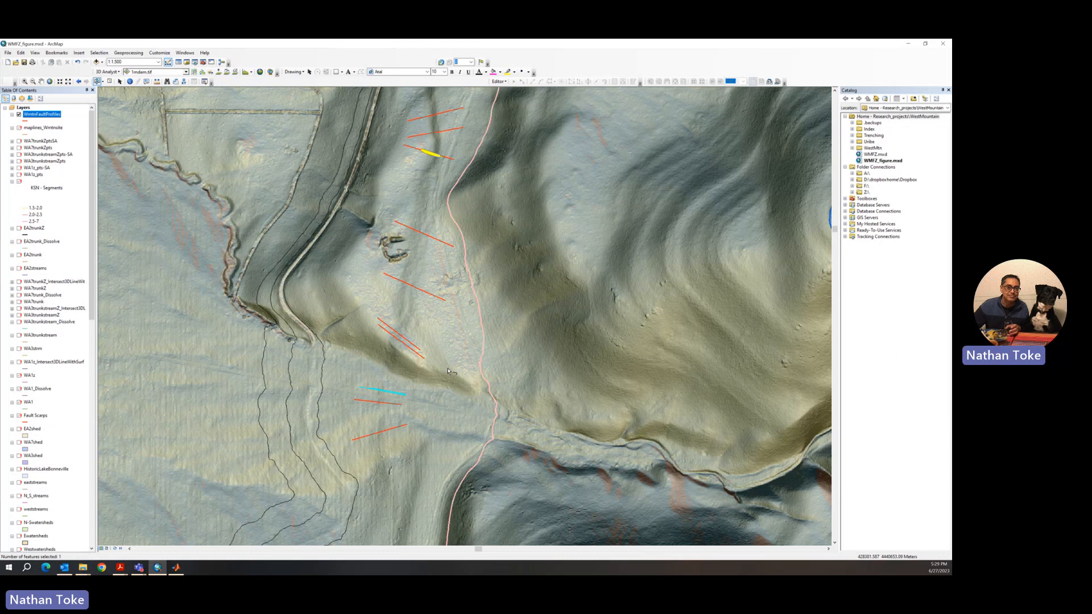
{"action": "left_click", "coordinate": [246, 73]}
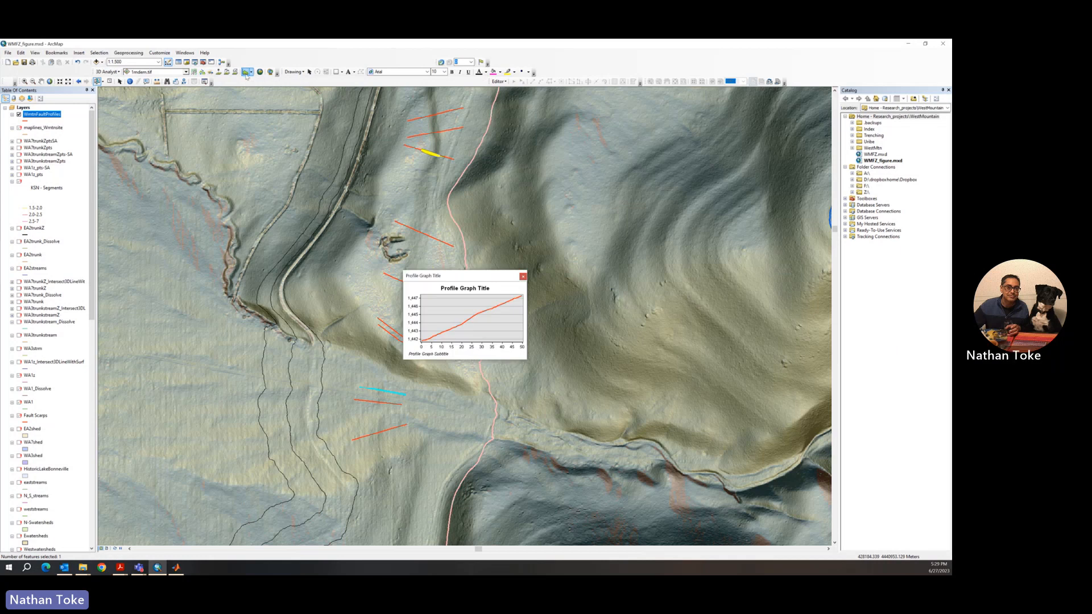
{"action": "right_click", "coordinate": [504, 294]}
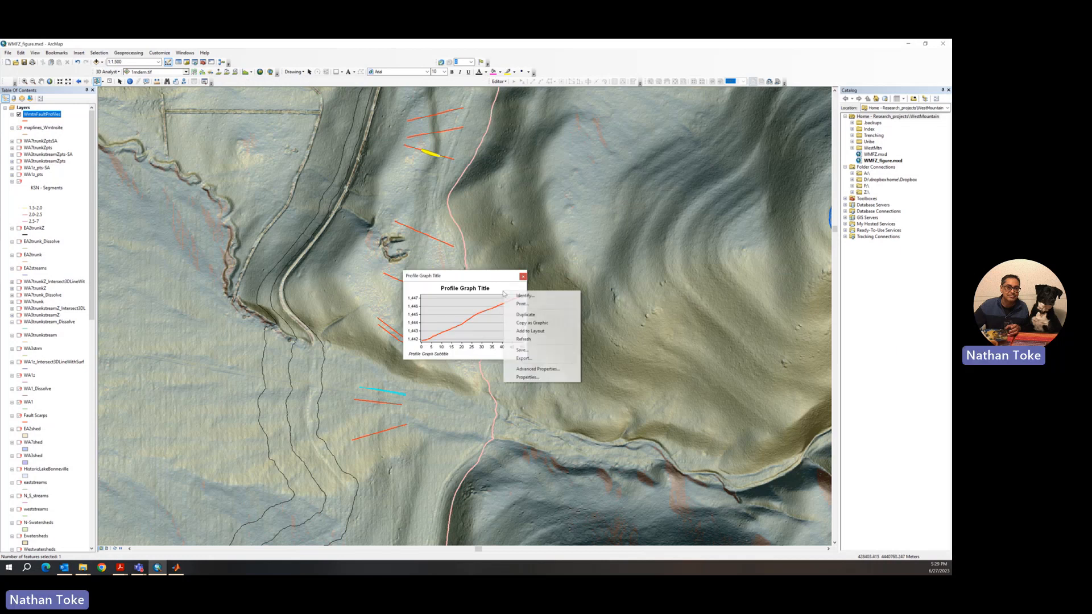
{"action": "left_click", "coordinate": [527, 358]}
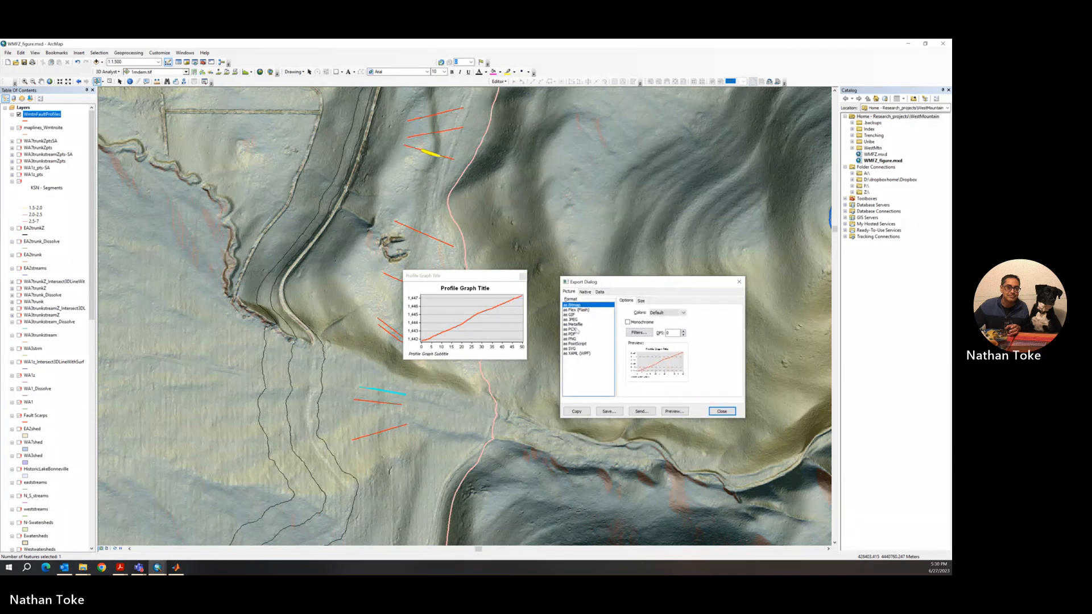
{"action": "left_click", "coordinate": [599, 292]}
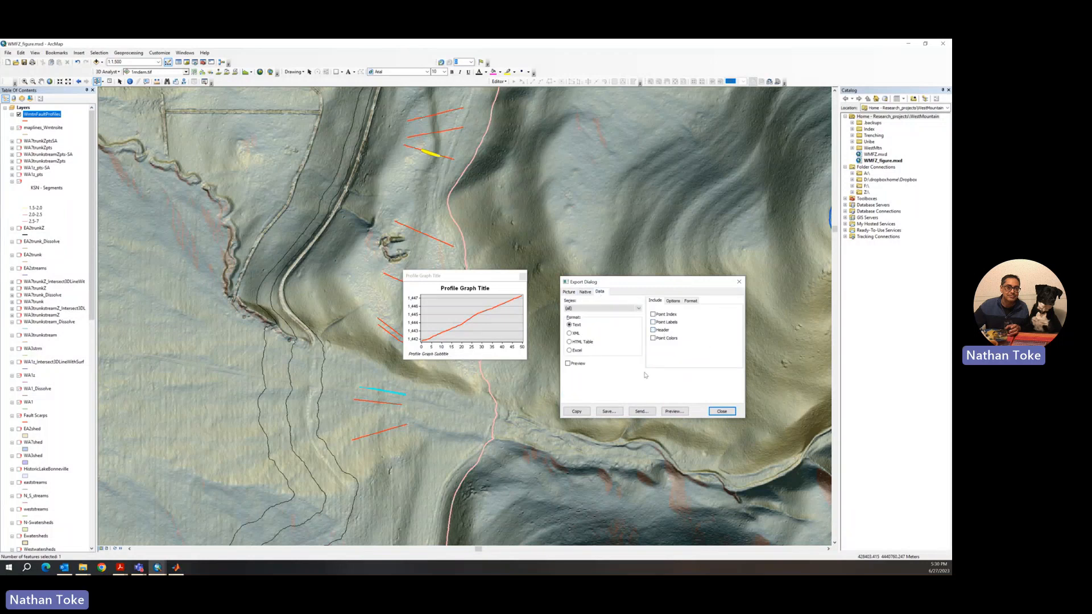
Save this line's profile data as WmtnS1P2.txt, and close the export dialog and graph.
{"action": "left_click", "coordinate": [609, 411]}
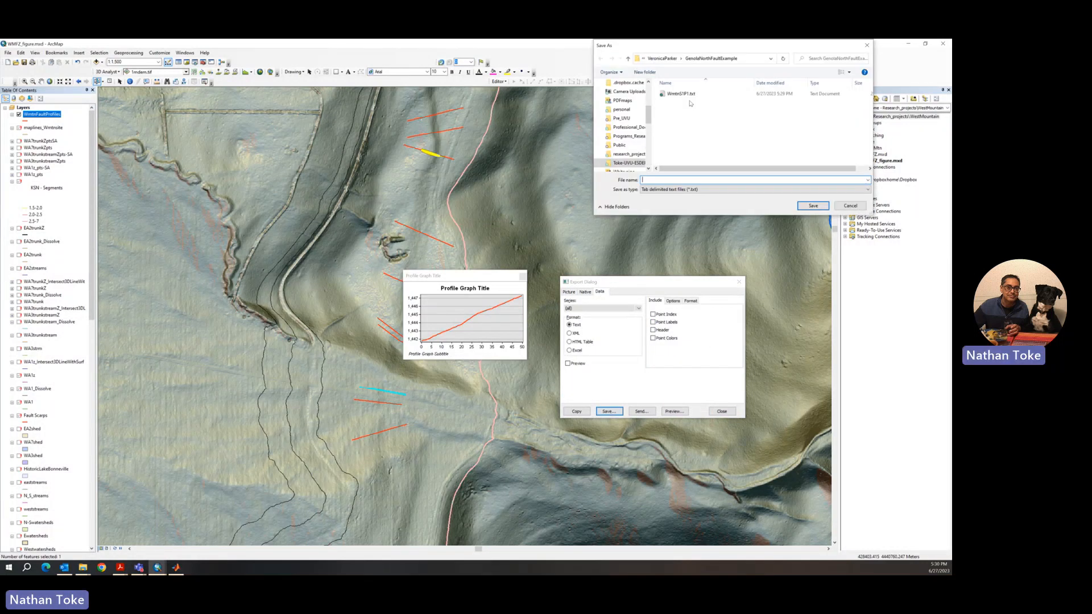
{"action": "left_click", "coordinate": [680, 94]}
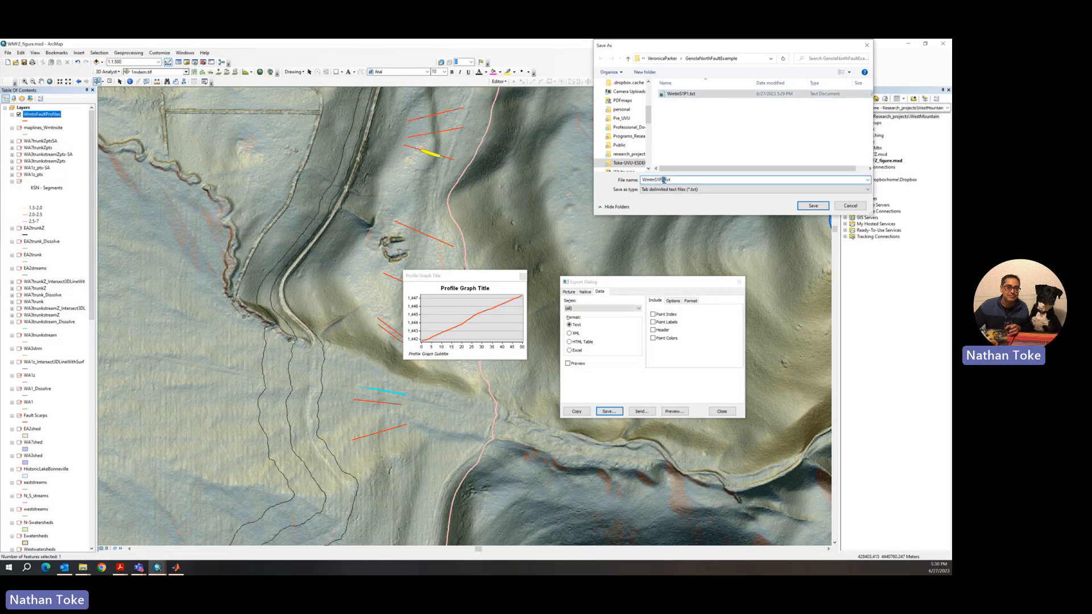
{"action": "left_click", "coordinate": [813, 205]}
{"action": "left_click", "coordinate": [722, 412]}
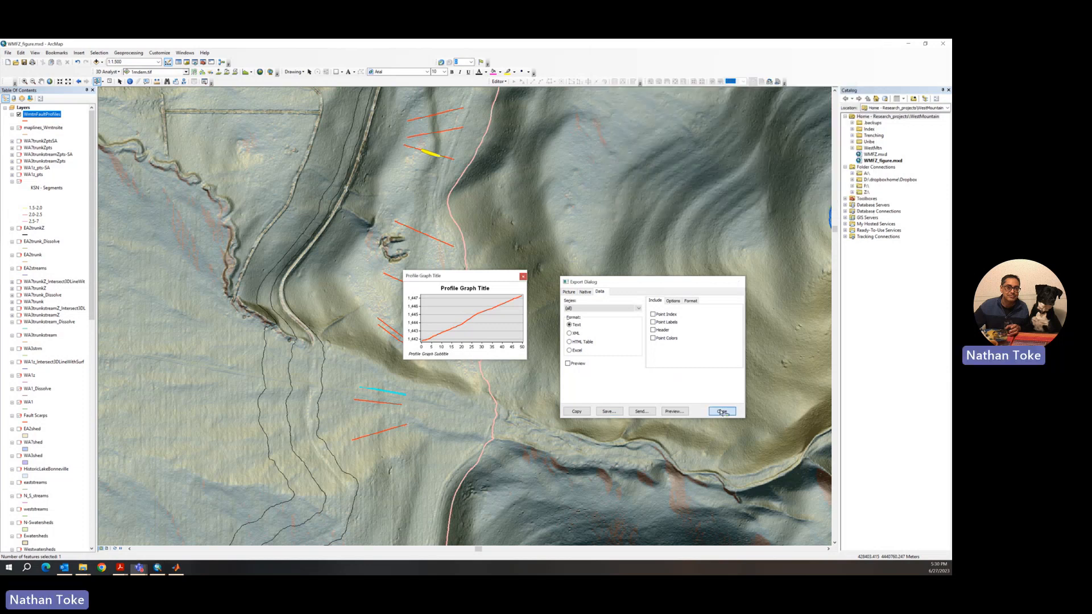
{"action": "left_click", "coordinate": [523, 277]}
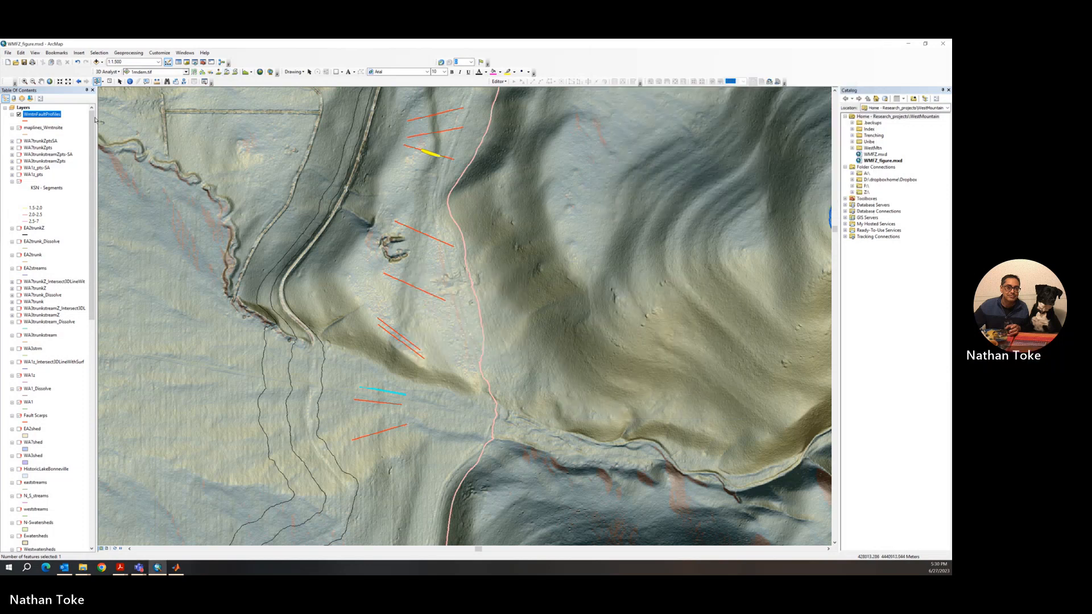
Select the southernmost profile line, generate its elevation profile graph and open the graph's data export.
{"action": "left_click", "coordinate": [388, 431]}
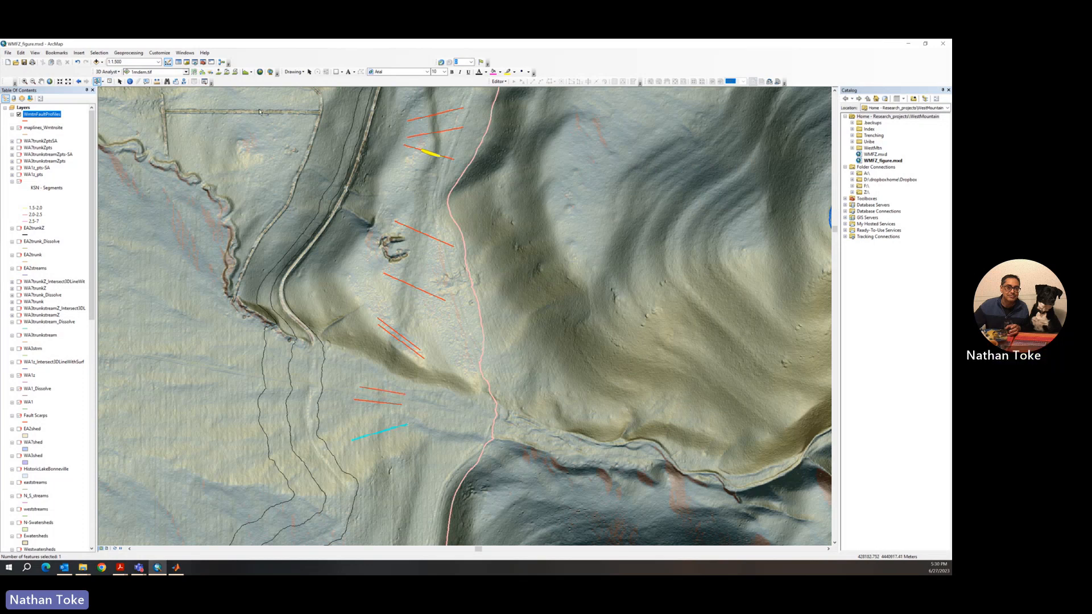
{"action": "left_click", "coordinate": [245, 72]}
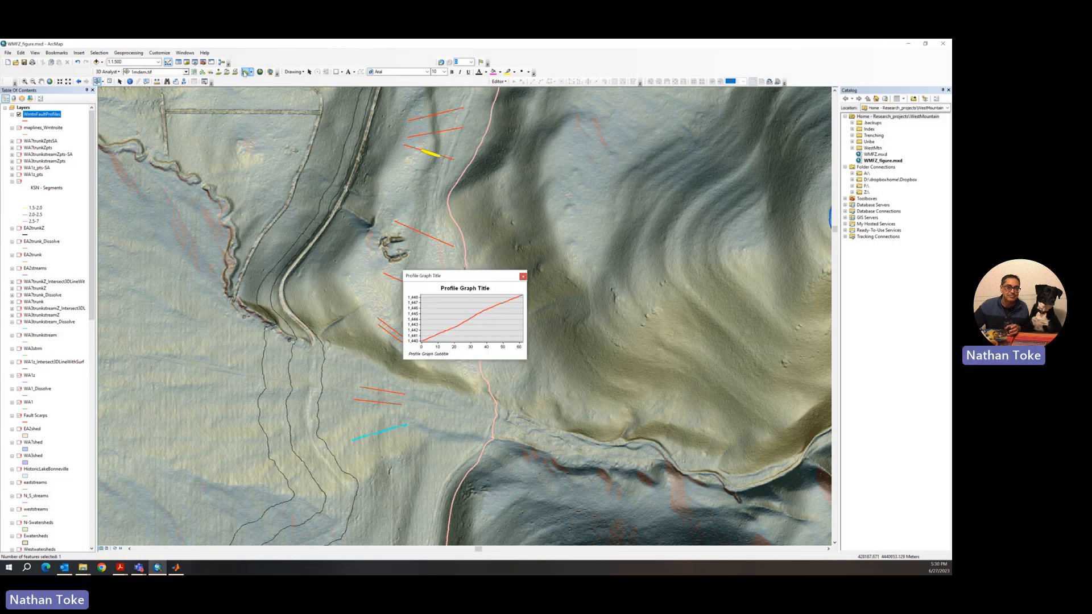
{"action": "right_click", "coordinate": [493, 332]}
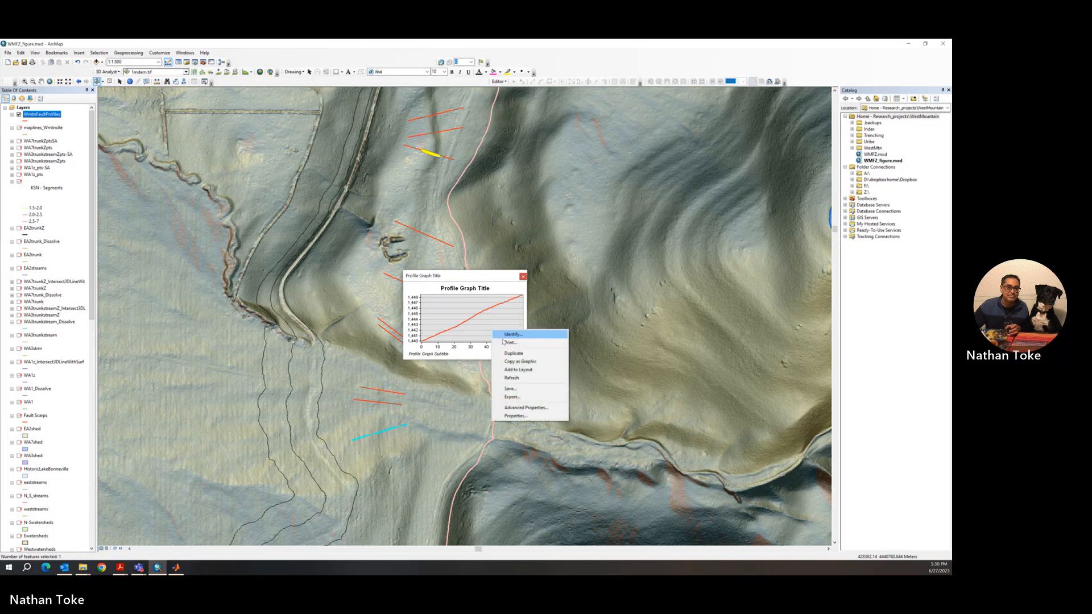
{"action": "left_click", "coordinate": [514, 397]}
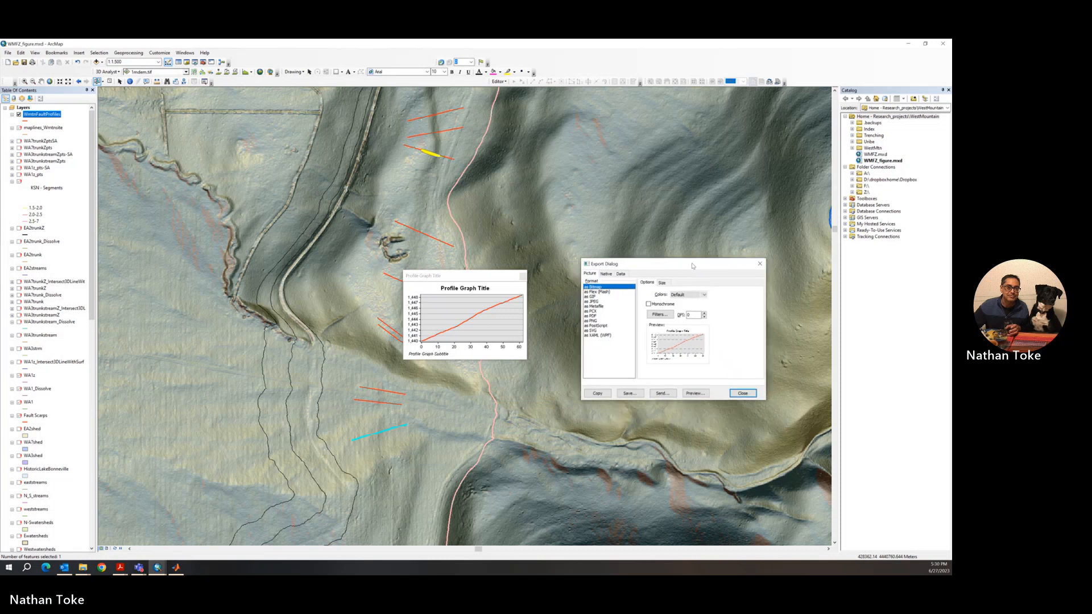
{"action": "left_click", "coordinate": [621, 274]}
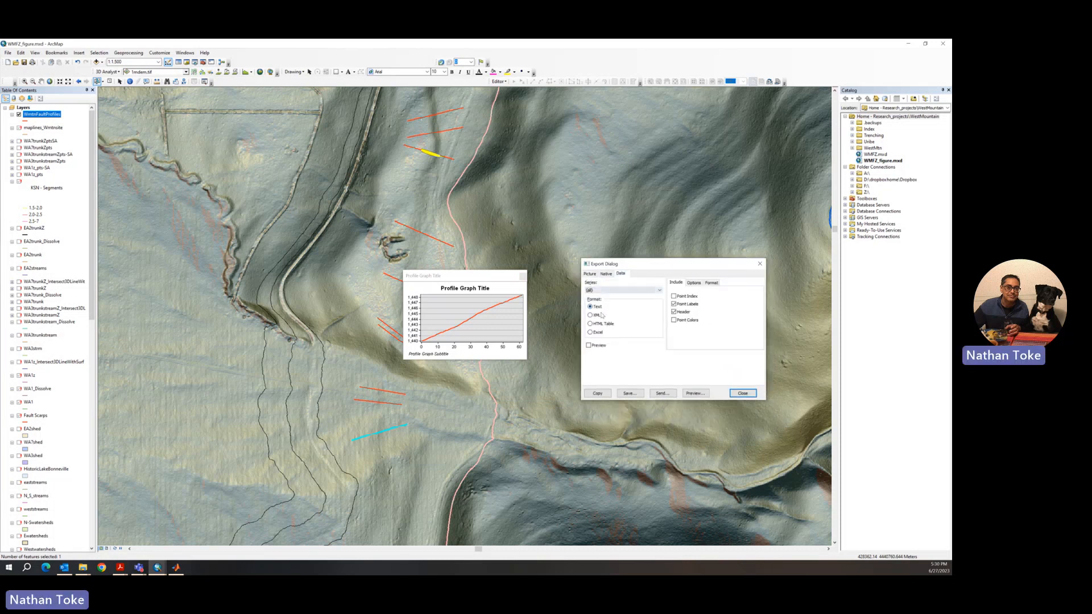
Save the profile data without point labels or header, changing the site number in the WmtnS1P1.txt file name, and close the graph.
{"action": "left_click", "coordinate": [675, 304]}
{"action": "left_click", "coordinate": [674, 311]}
{"action": "left_click", "coordinate": [636, 394]}
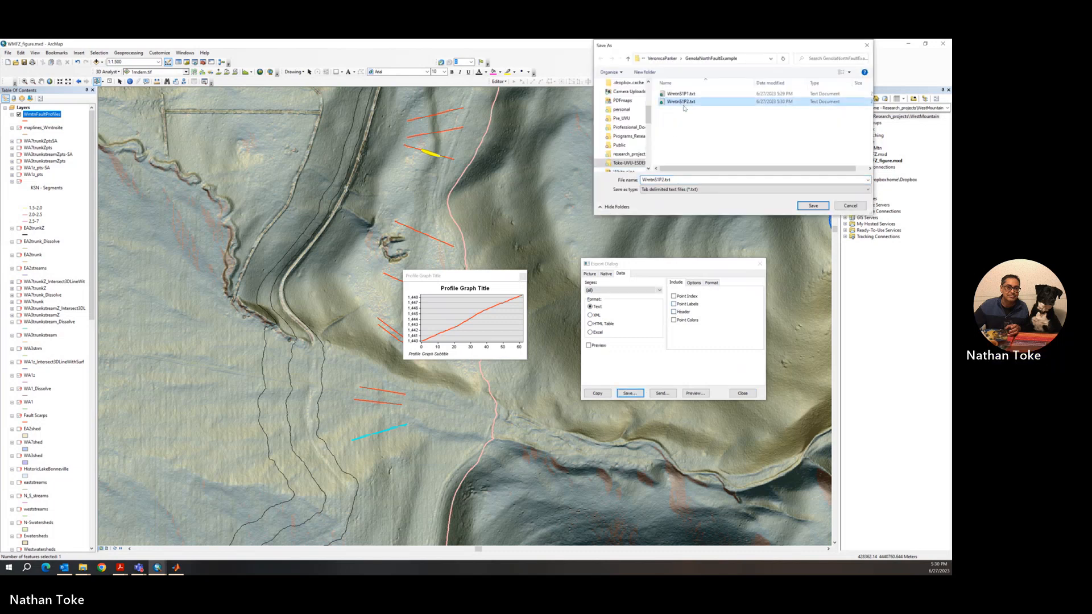
{"action": "left_click", "coordinate": [682, 94]}
{"action": "left_click", "coordinate": [659, 181]}
{"action": "left_click", "coordinate": [658, 180]}
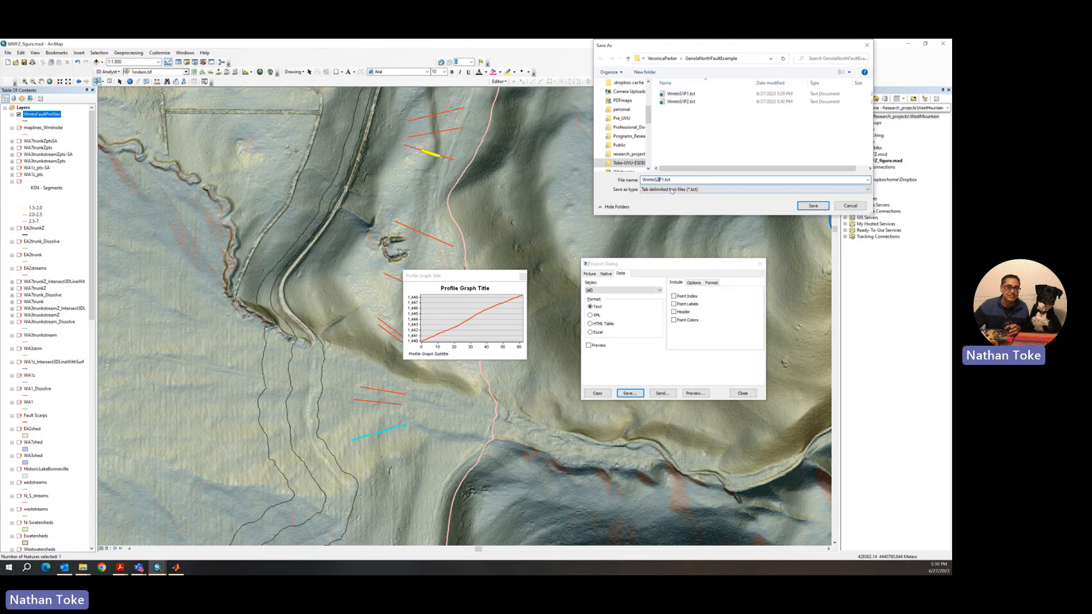
{"action": "left_click", "coordinate": [813, 206]}
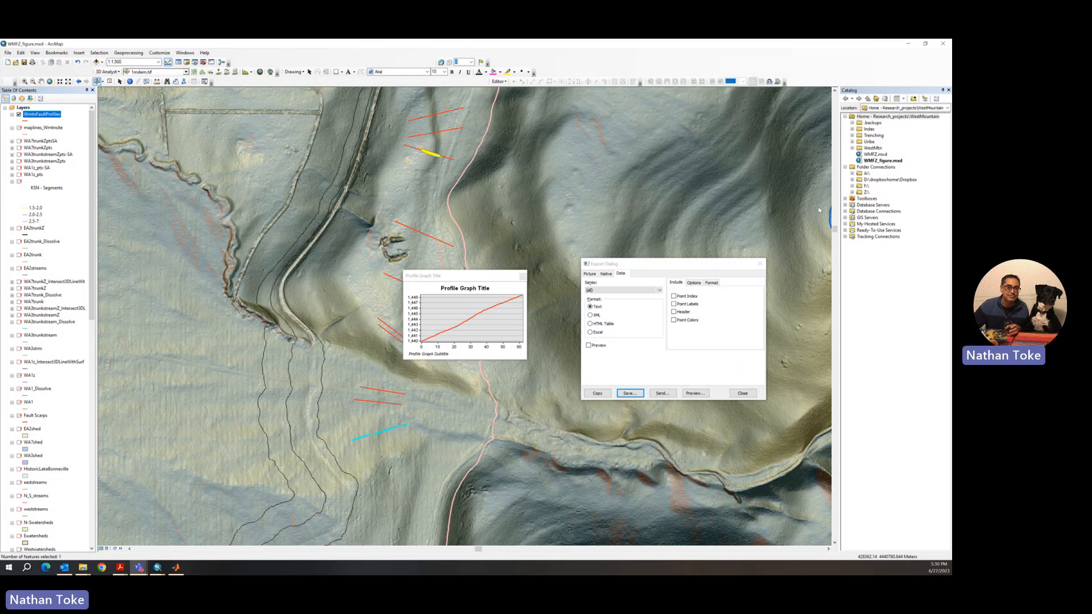
{"action": "left_click", "coordinate": [741, 393]}
{"action": "left_click", "coordinate": [523, 277]}
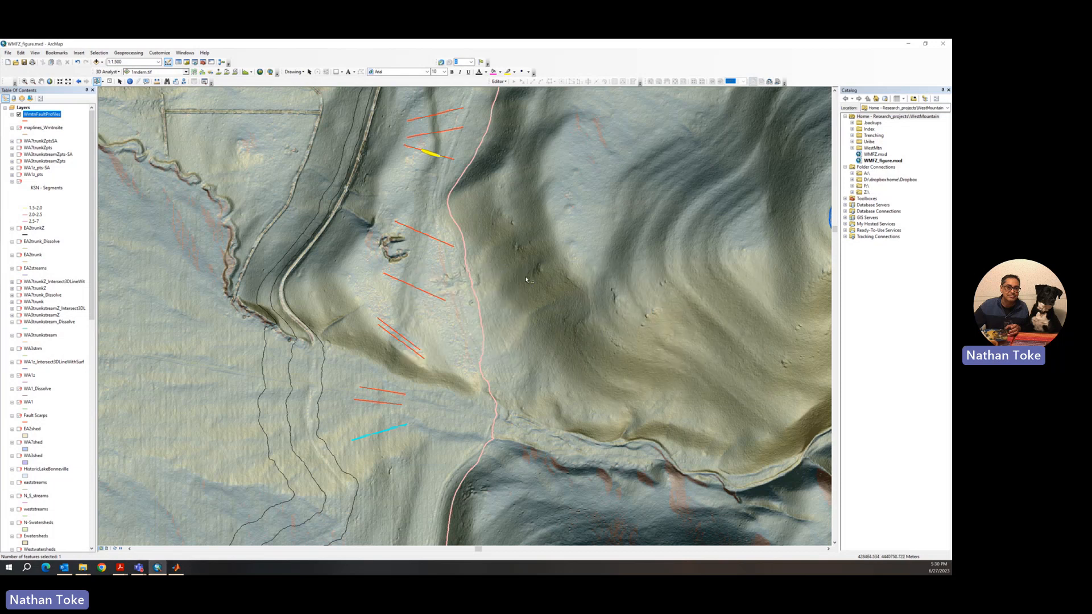
Select the lower of the two closely spaced parallel profile lines, generate its profile graph and open the graph's data export.
{"action": "left_click", "coordinate": [416, 354]}
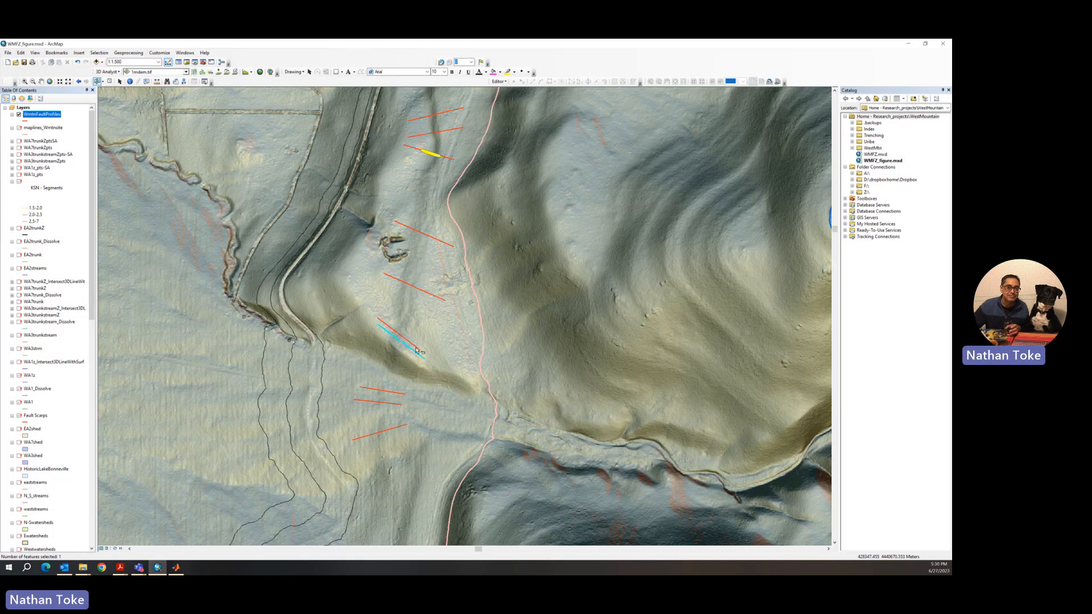
{"action": "left_click", "coordinate": [246, 72]}
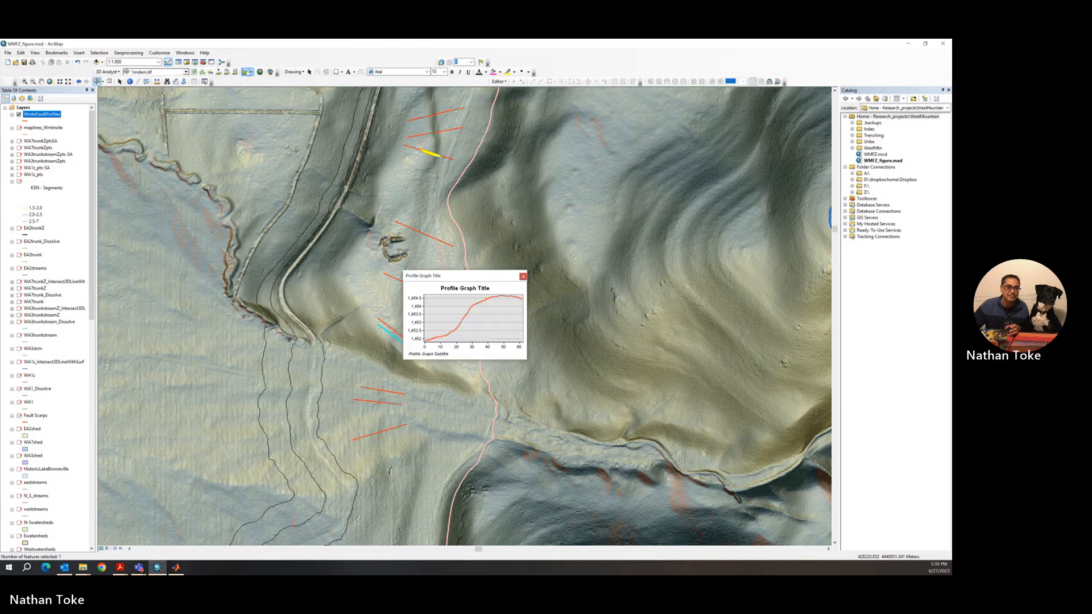
{"action": "right_click", "coordinate": [483, 333]}
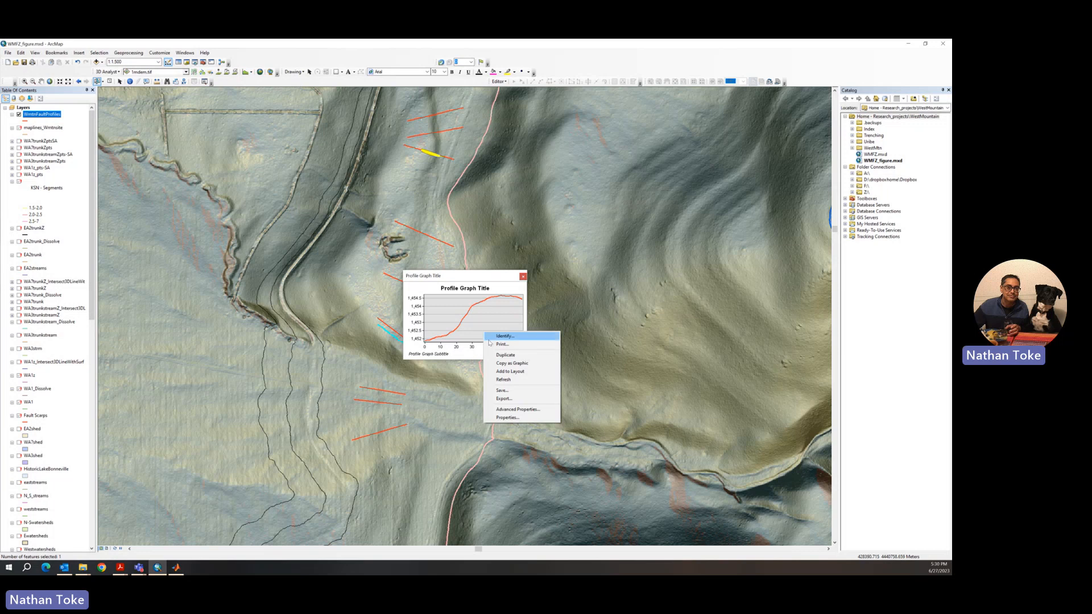
{"action": "left_click", "coordinate": [515, 394]}
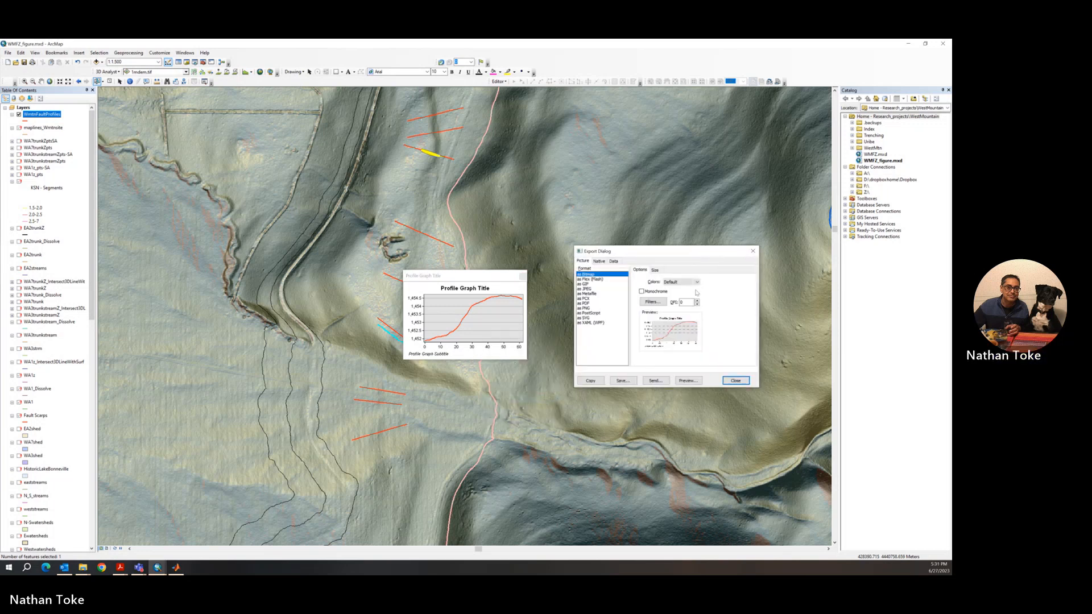
{"action": "left_click", "coordinate": [613, 262]}
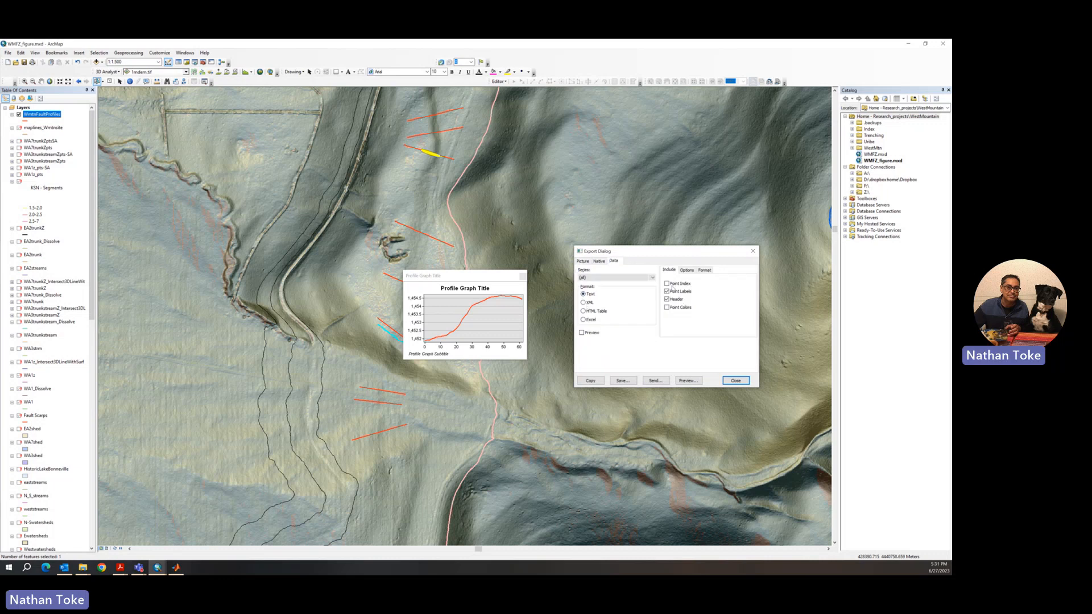
Save the profile data without point labels or header as WmtnS3P1.txt, and close the export dialog and graph.
{"action": "left_click", "coordinate": [668, 291]}
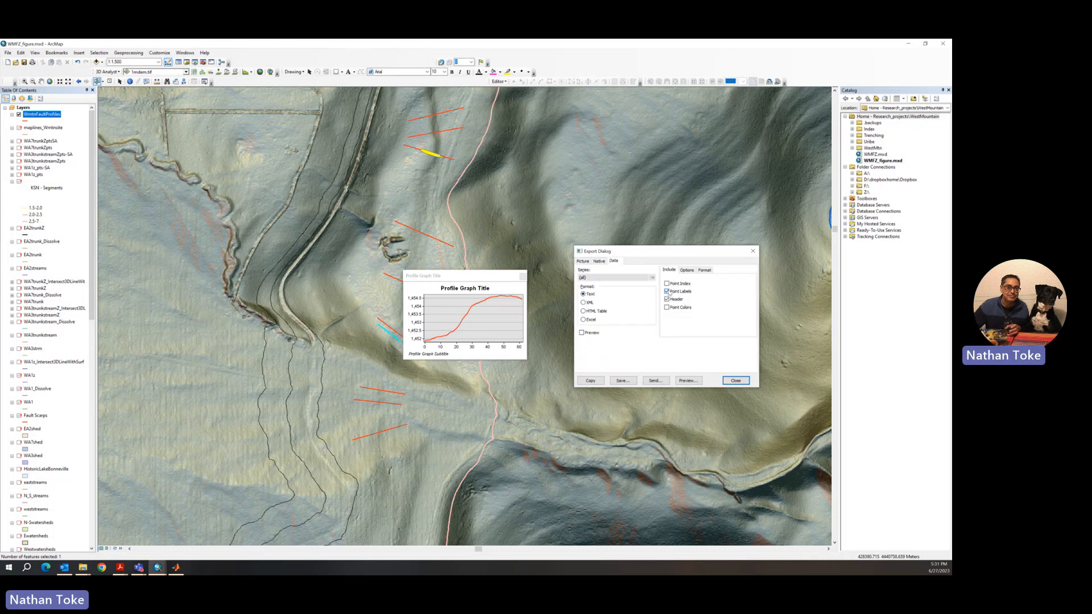
{"action": "left_click", "coordinate": [624, 381]}
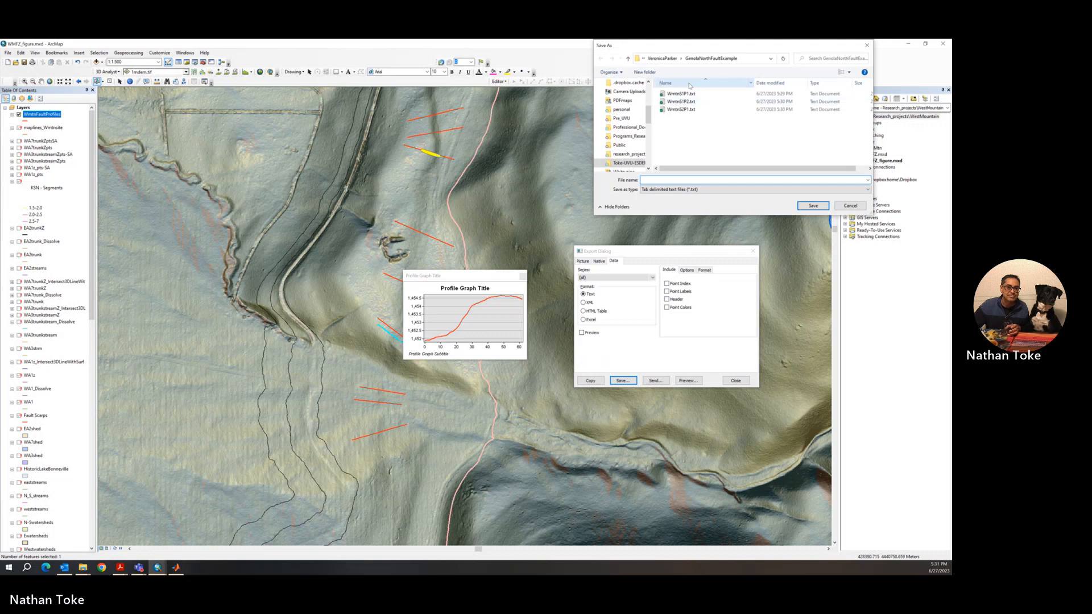
{"action": "left_click", "coordinate": [681, 109]}
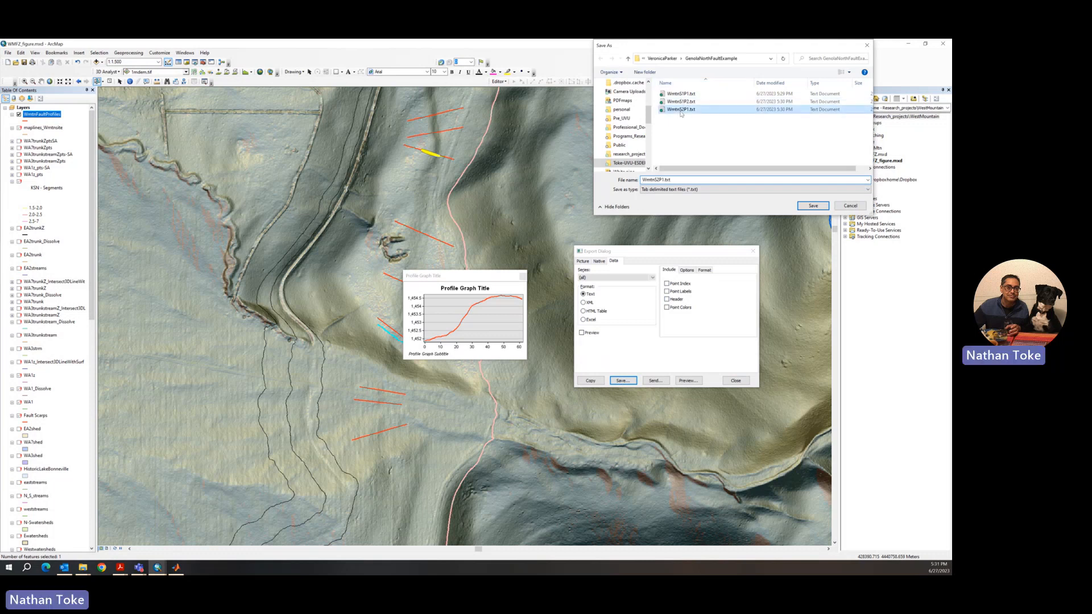
{"action": "left_click", "coordinate": [659, 180]}
{"action": "key", "text": "BackSpace"}
{"action": "type", "text": "3"}
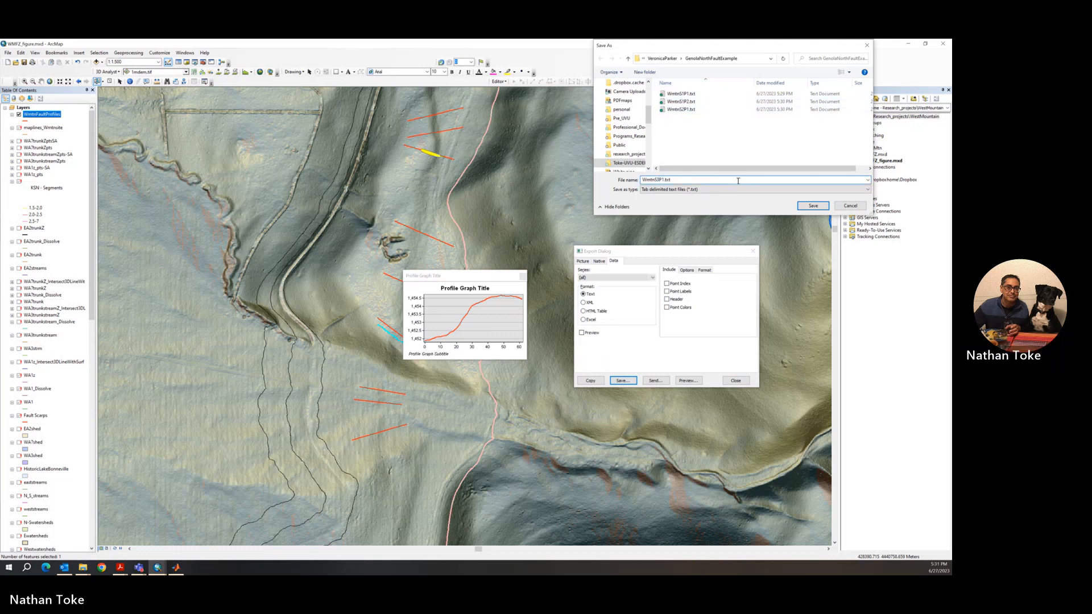
{"action": "left_click", "coordinate": [812, 206]}
{"action": "left_click", "coordinate": [735, 381]}
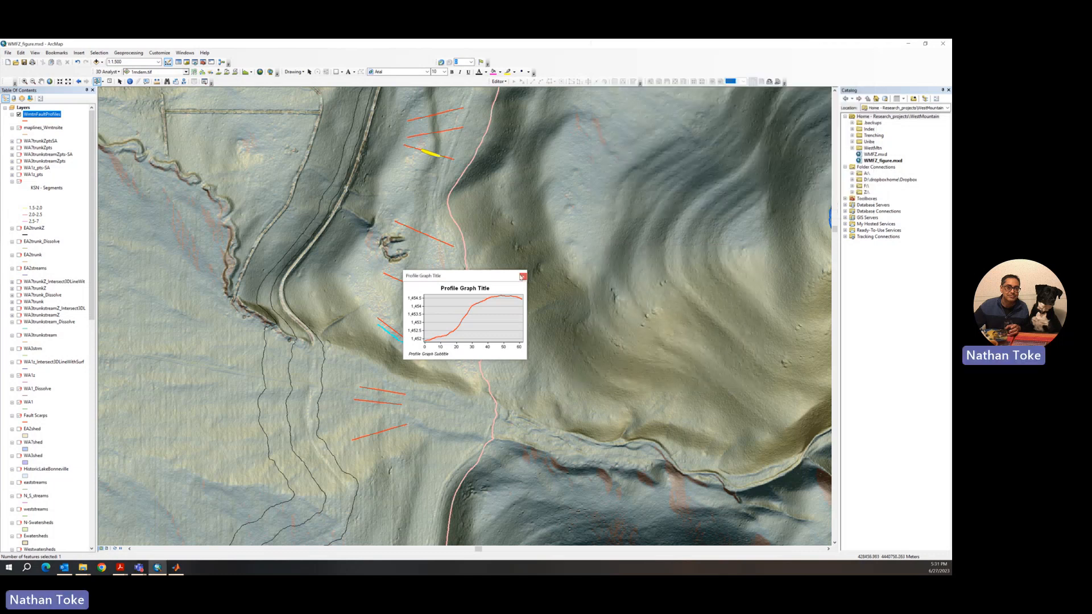
{"action": "left_click", "coordinate": [522, 276]}
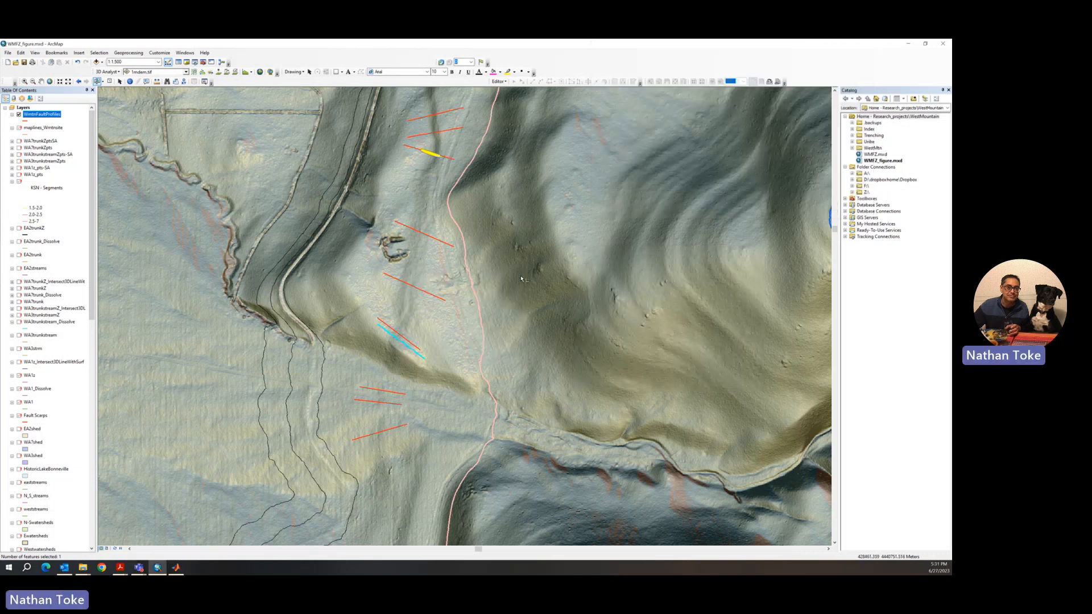
Select the upper of the two closely spaced parallel profile lines, generate its profile graph and open the graph's data export.
{"action": "left_click", "coordinate": [397, 331]}
{"action": "left_click", "coordinate": [246, 72]}
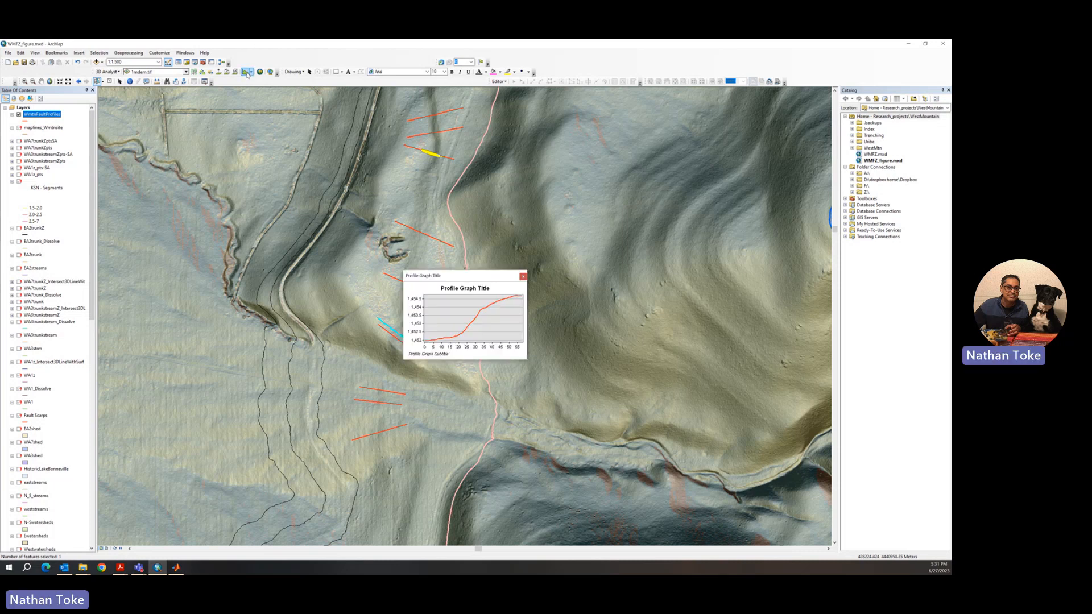
{"action": "right_click", "coordinate": [488, 288]}
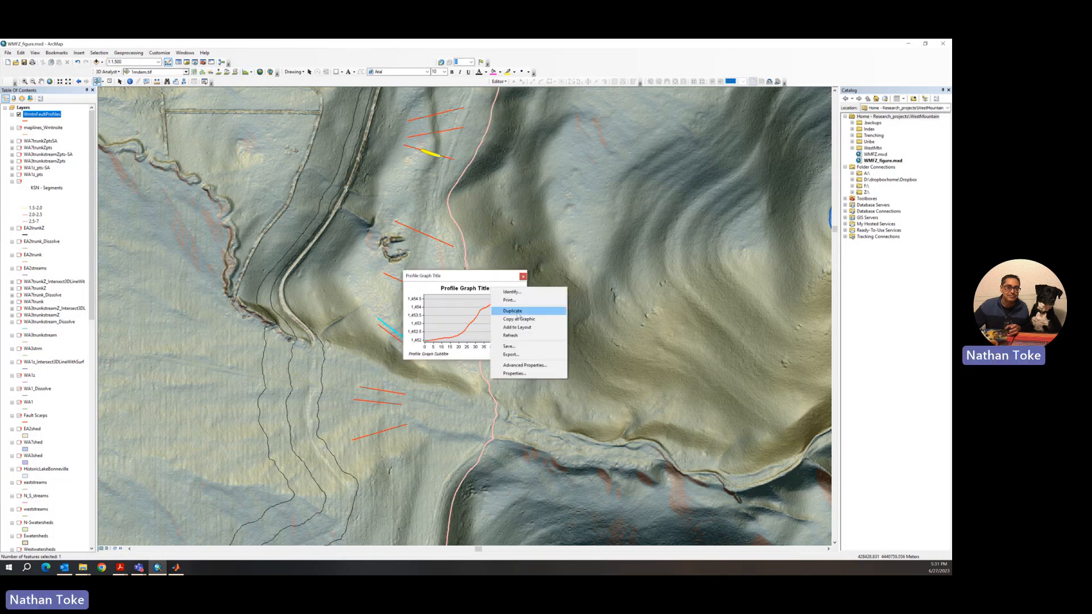
{"action": "left_click", "coordinate": [510, 355]}
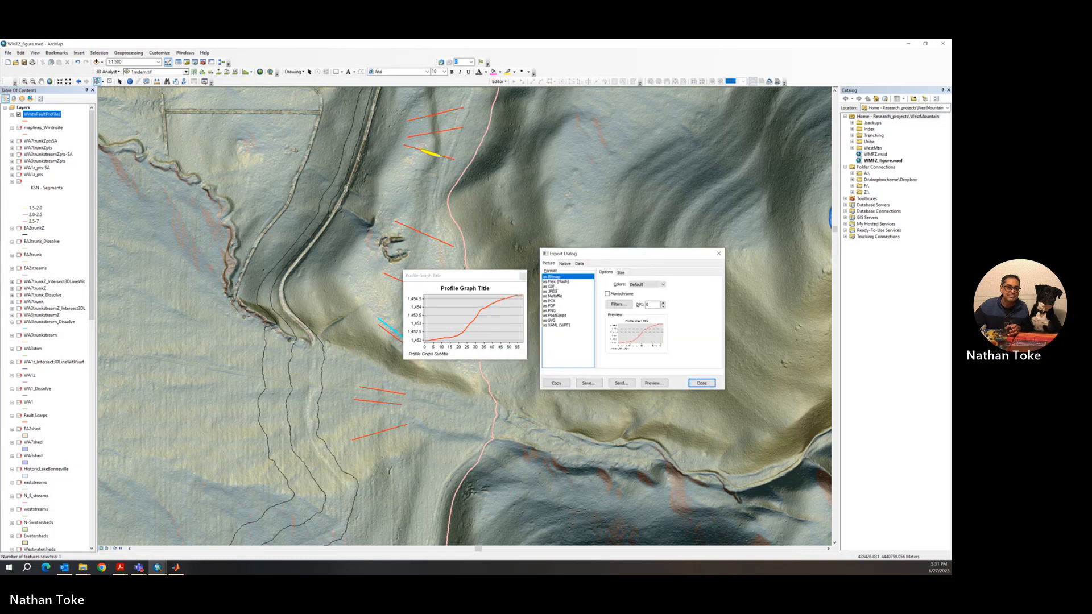
{"action": "left_click", "coordinate": [579, 264]}
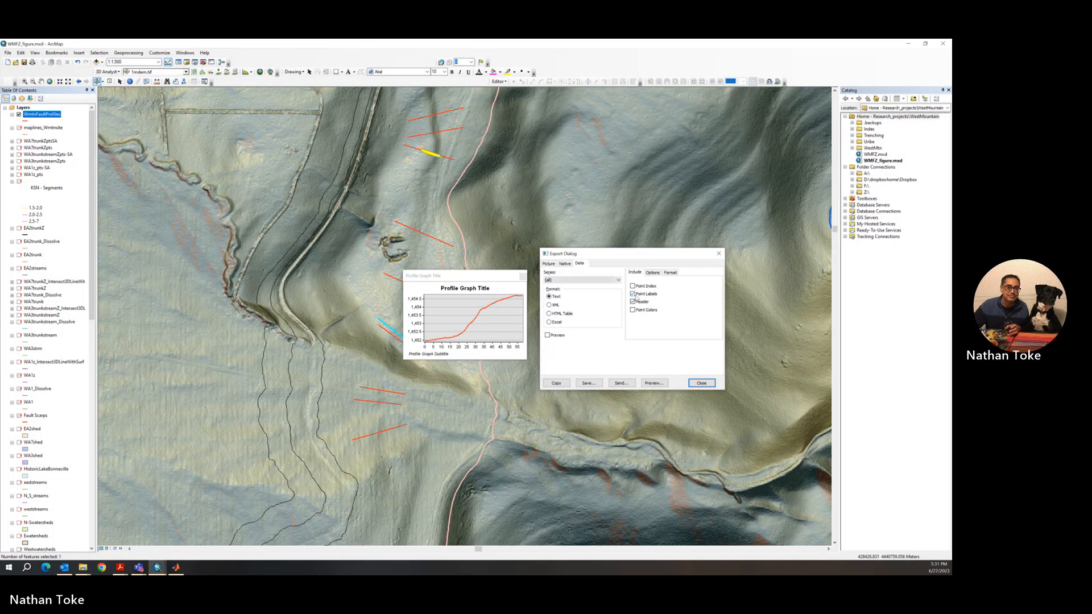
Save the data without point labels or header, changing the profile number in the WmtnS3P1.txt file name, and close the export dialog and graph.
{"action": "left_click", "coordinate": [588, 383]}
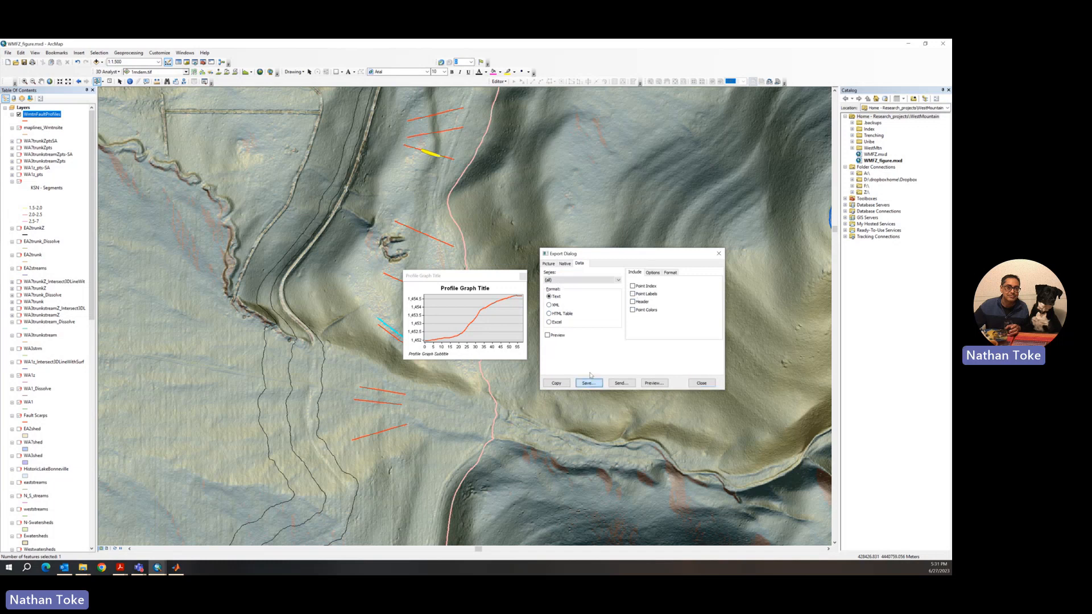
{"action": "left_click", "coordinate": [680, 118]}
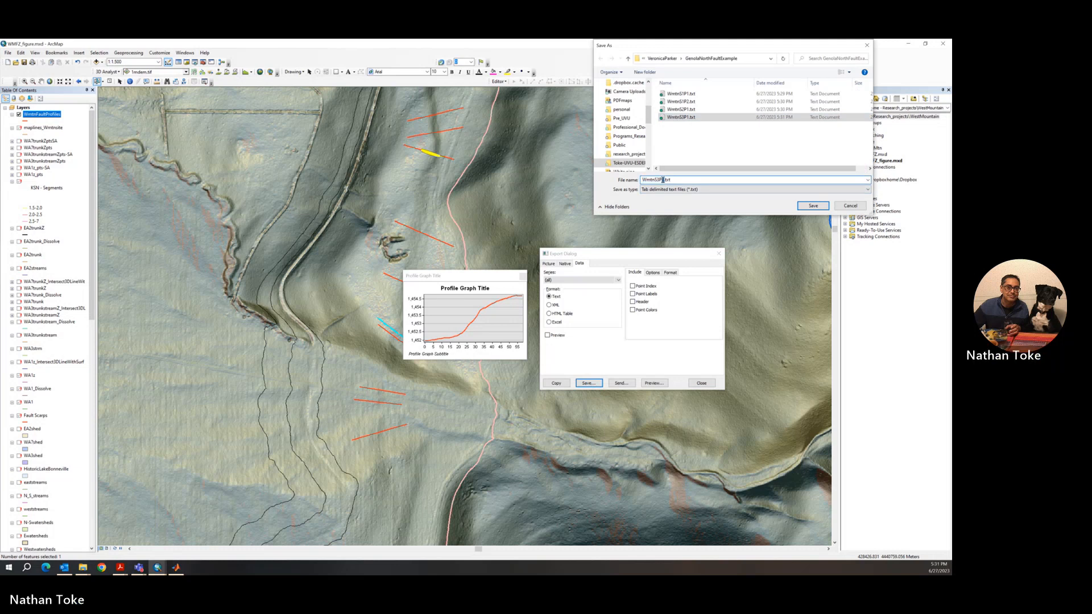
{"action": "left_click", "coordinate": [813, 206]}
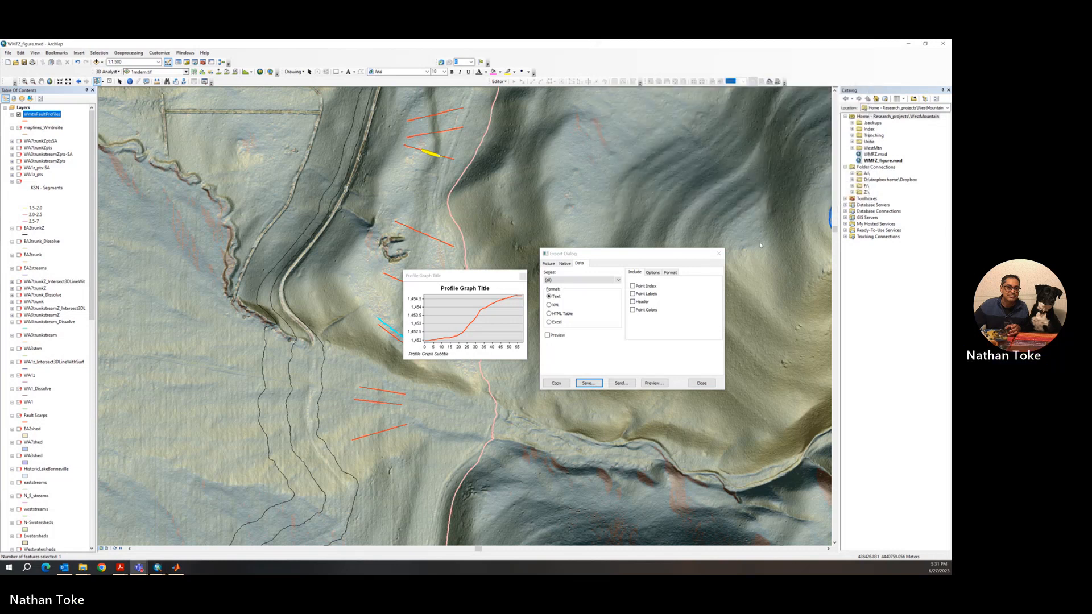
{"action": "left_click", "coordinate": [701, 383]}
{"action": "left_click", "coordinate": [523, 276]}
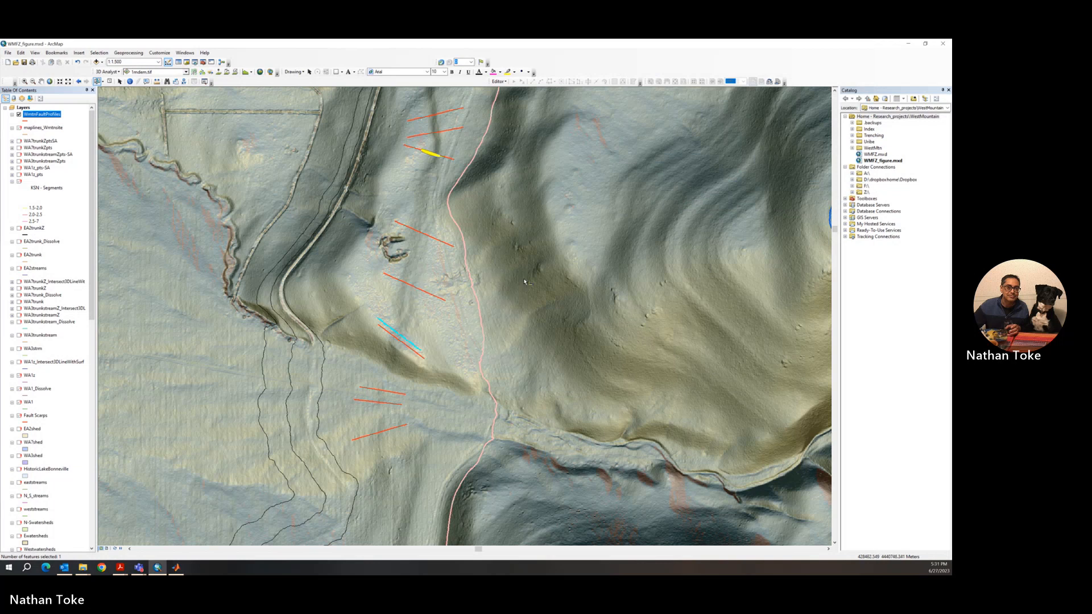
Plot a combined profile graph of the five fault profile lines north of the closely spaced parallel pair, and close the graph.
{"action": "left_click", "coordinate": [41, 82]}
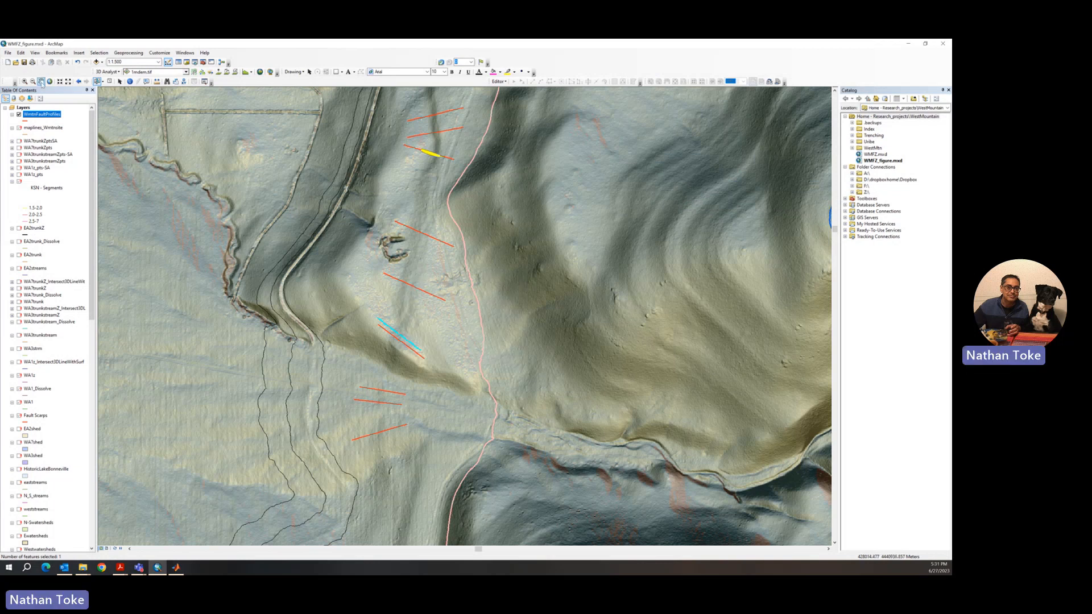
{"action": "left_click_drag", "start_coordinate": [493, 204], "coordinate": [479, 337]}
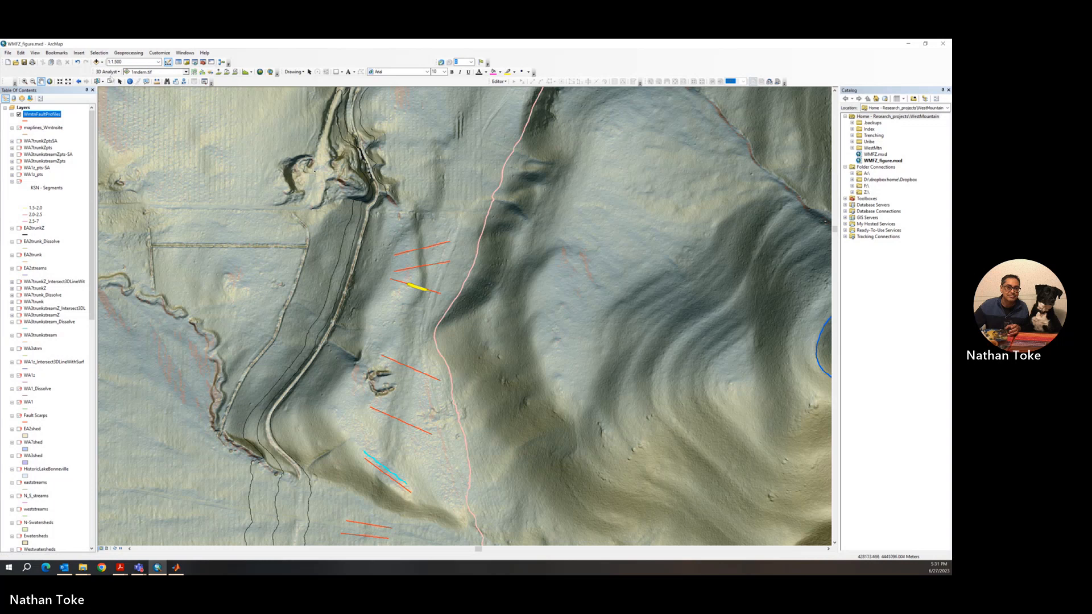
{"action": "left_click", "coordinate": [97, 82]}
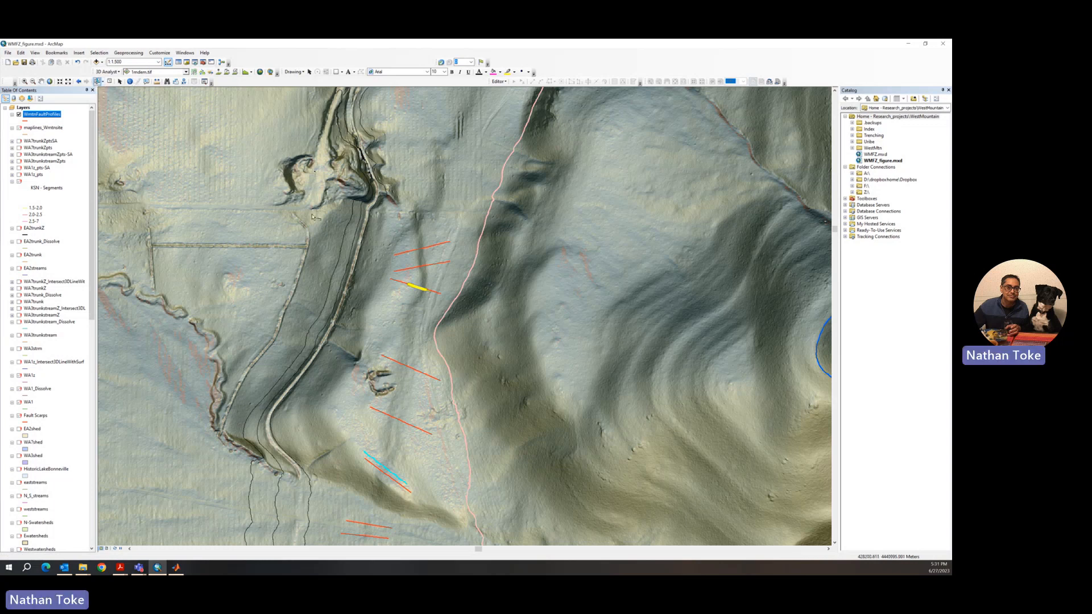
{"action": "left_click", "coordinate": [415, 429]}
{"action": "left_click", "coordinate": [424, 374], "text": "shift"}
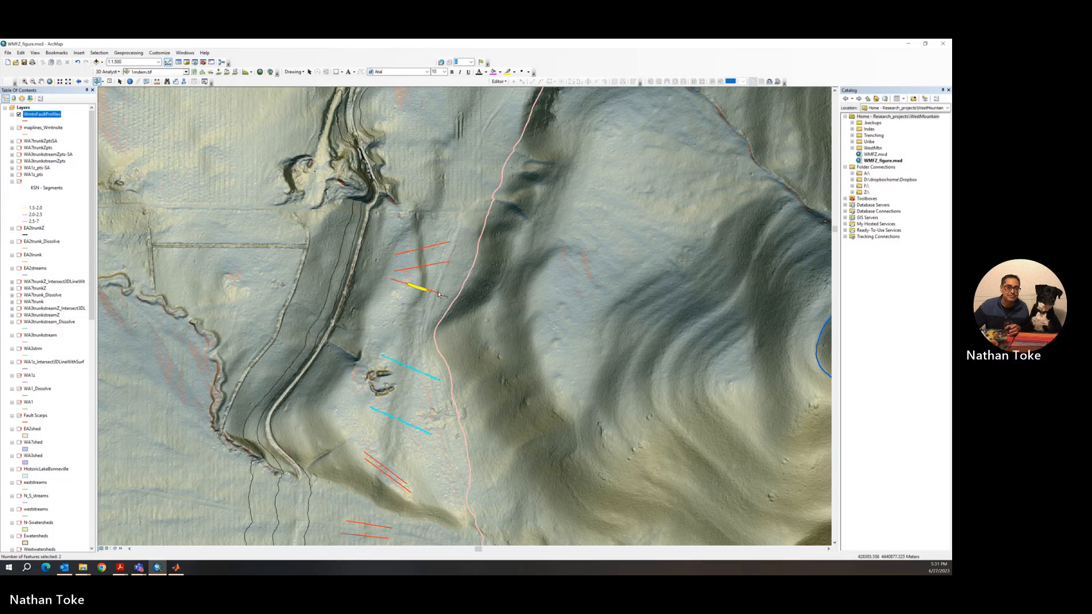
{"action": "left_click", "coordinate": [439, 289], "text": "shift"}
{"action": "left_click", "coordinate": [444, 265], "text": "shift"}
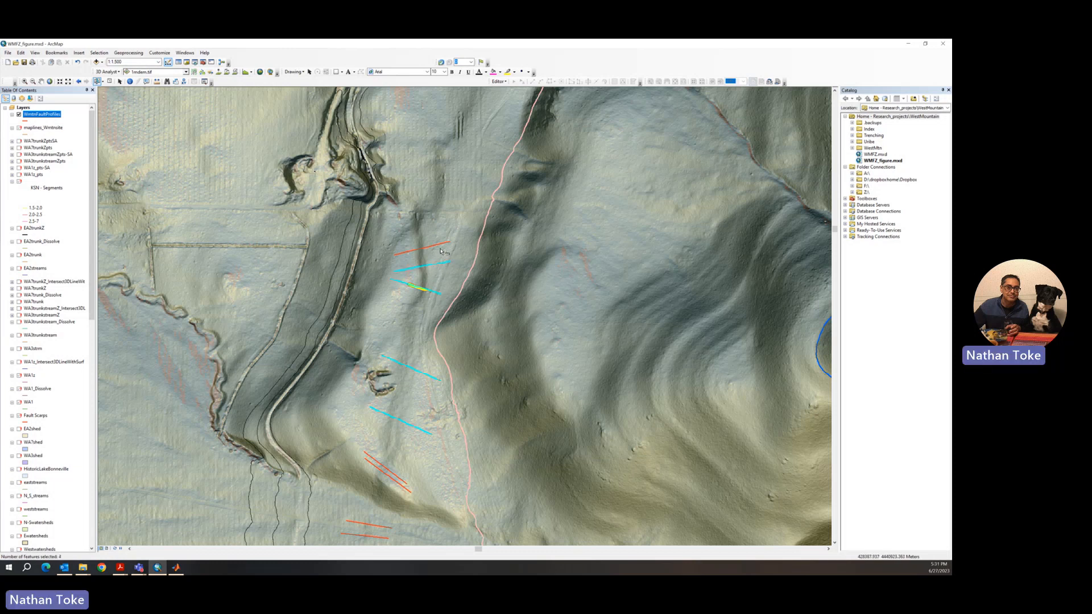
{"action": "left_click", "coordinate": [441, 248], "text": "shift"}
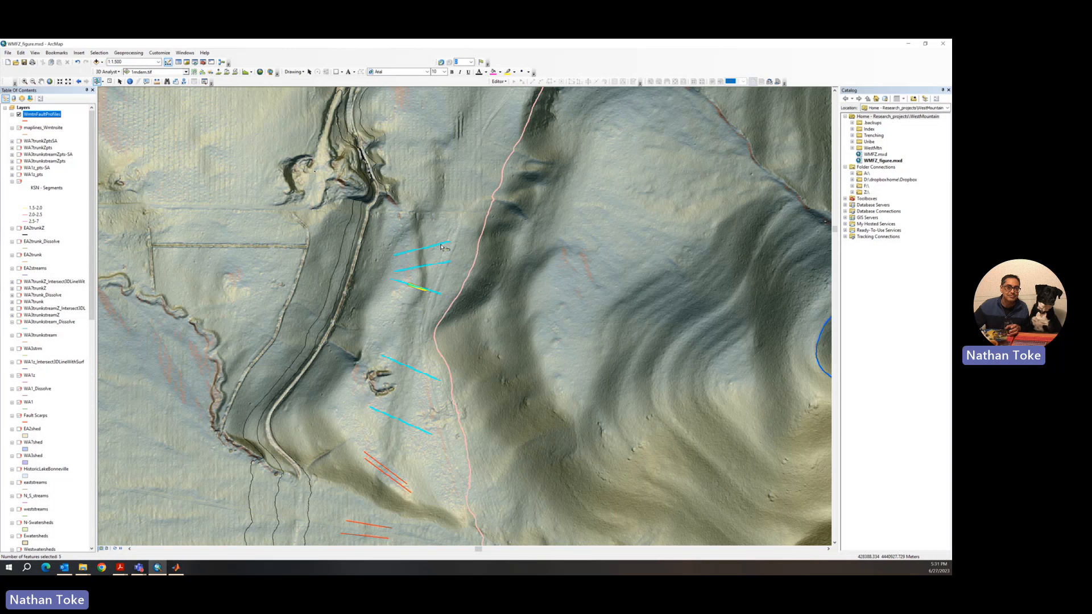
{"action": "left_click", "coordinate": [245, 72]}
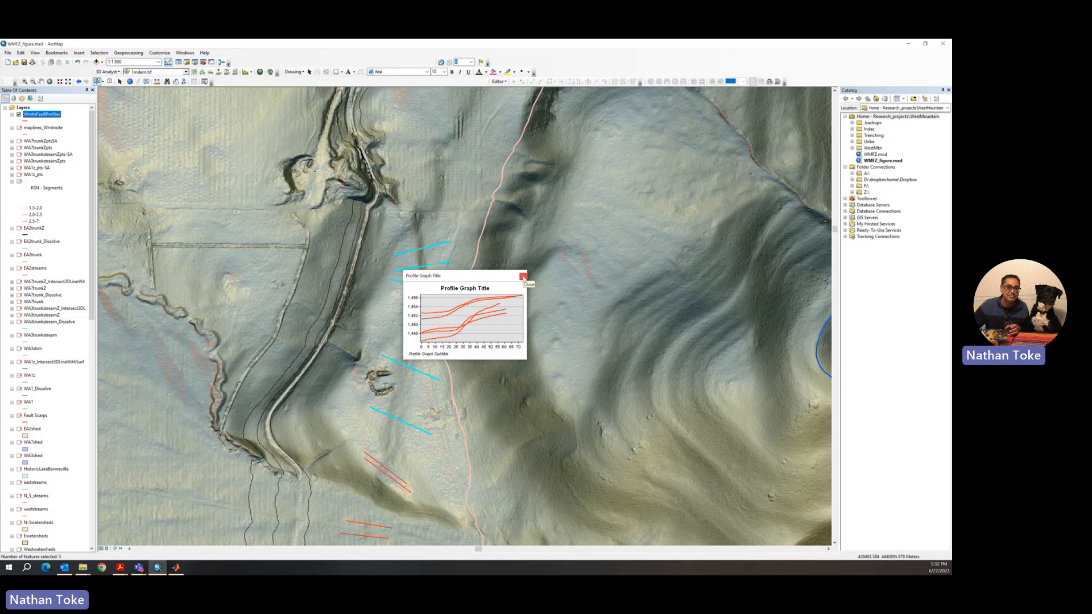
{"action": "left_click", "coordinate": [523, 277]}
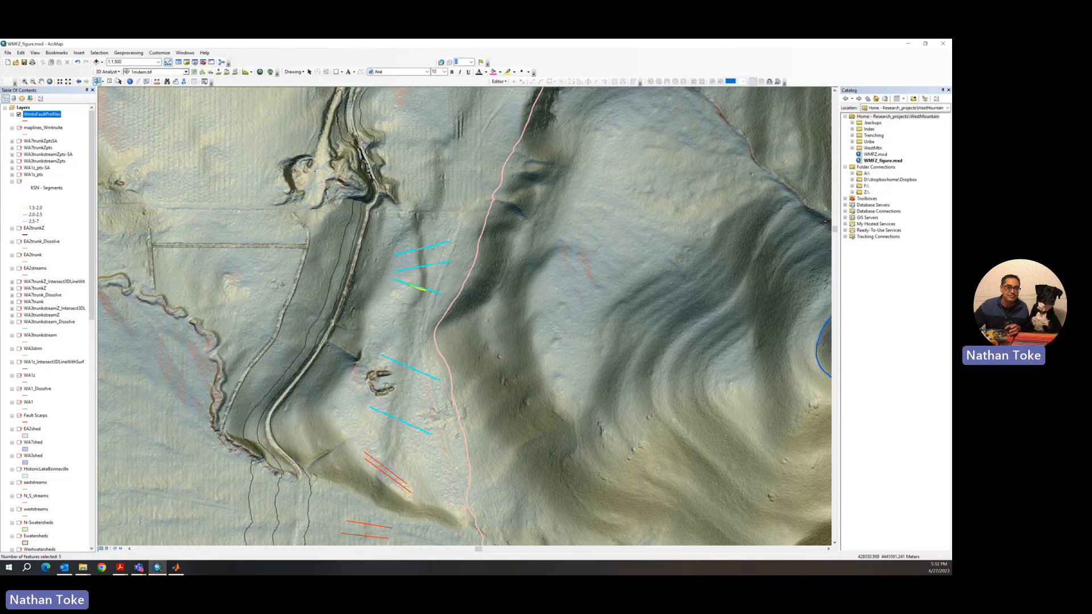
Graph the profile line just south of the horseshoe-shaped landform and set its data export to exclude point labels and header.
{"action": "left_click", "coordinate": [110, 81]}
{"action": "left_click", "coordinate": [405, 422]}
{"action": "left_click", "coordinate": [250, 74]}
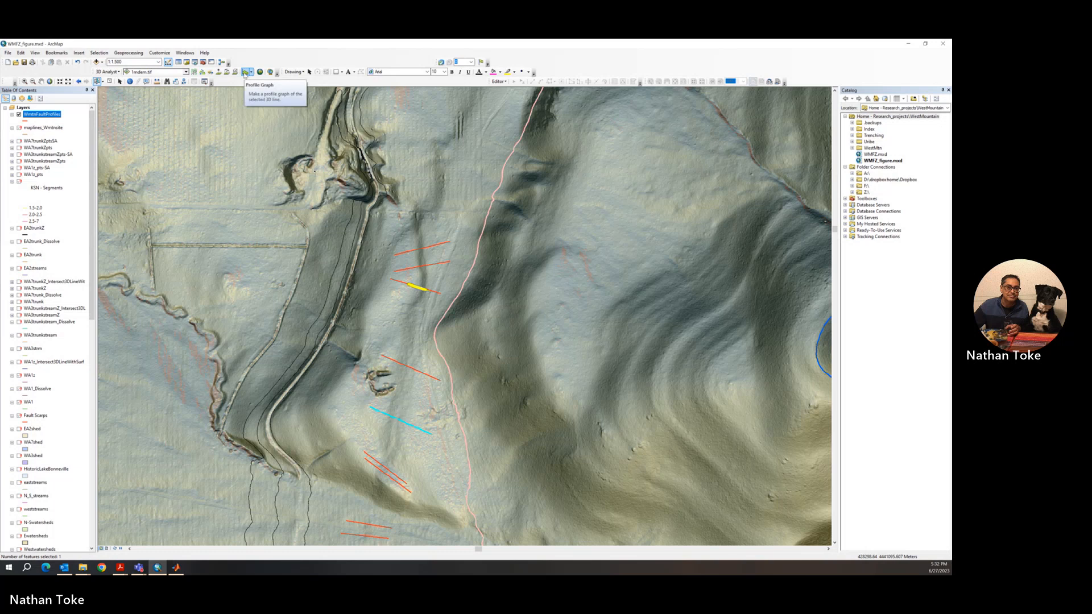
{"action": "left_click", "coordinate": [267, 82]}
{"action": "right_click", "coordinate": [501, 337]}
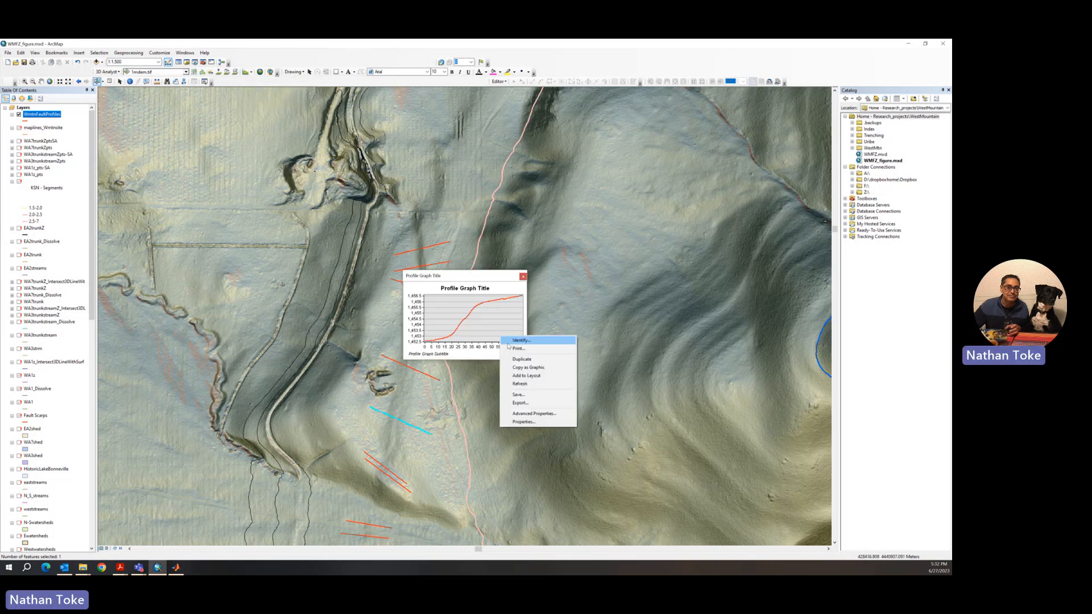
{"action": "left_click", "coordinate": [519, 402]}
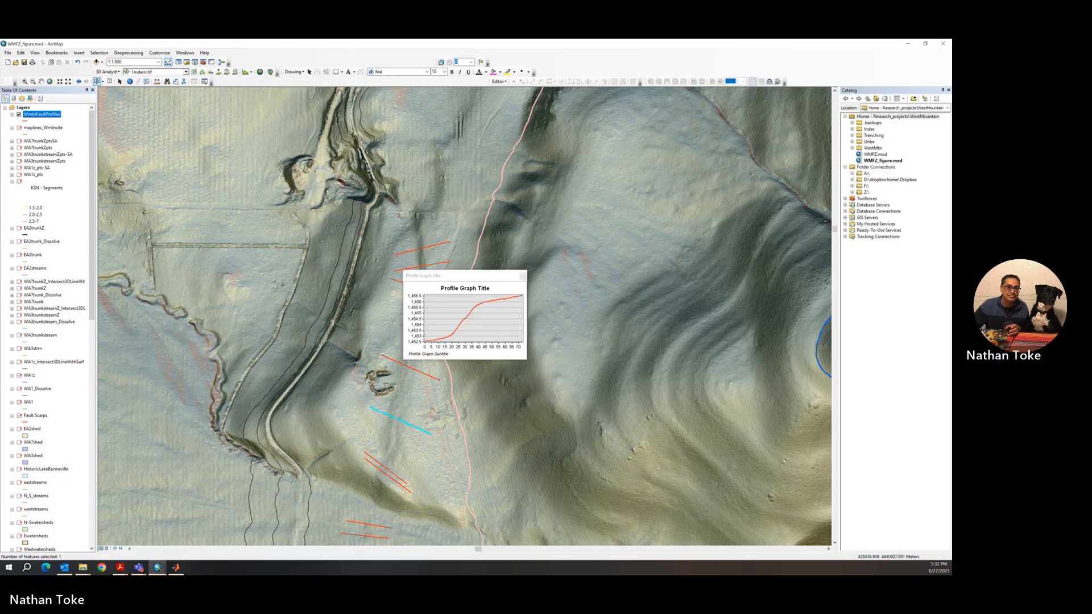
{"action": "left_click", "coordinate": [536, 240]}
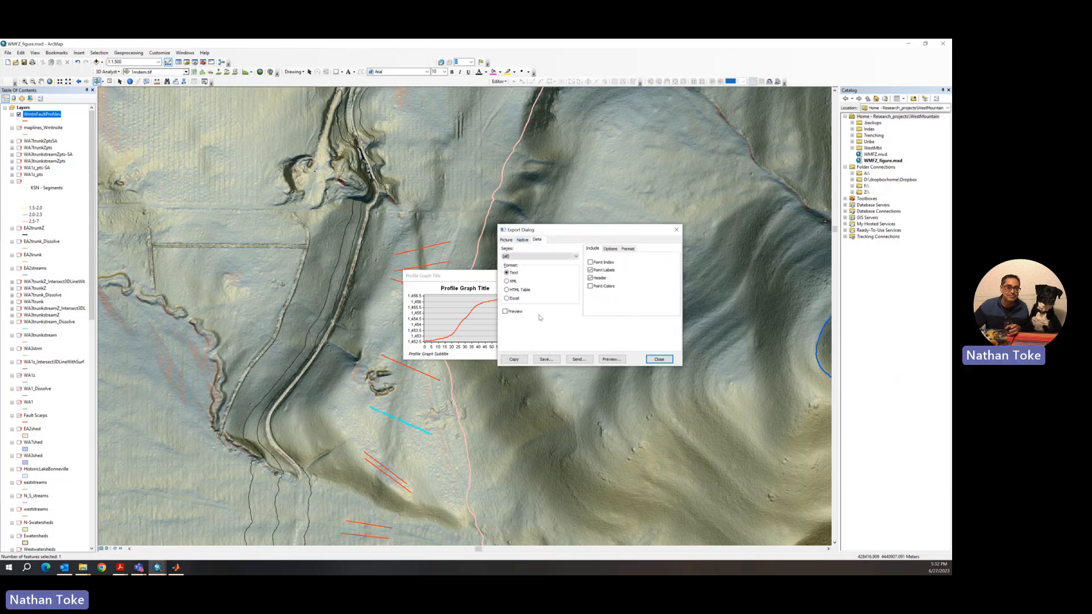
{"action": "left_click", "coordinate": [591, 278]}
Save the exported profile data as the tab-delimited text file WmtnS4P1.txt and close the export dialog and graph.
{"action": "left_click", "coordinate": [546, 360]}
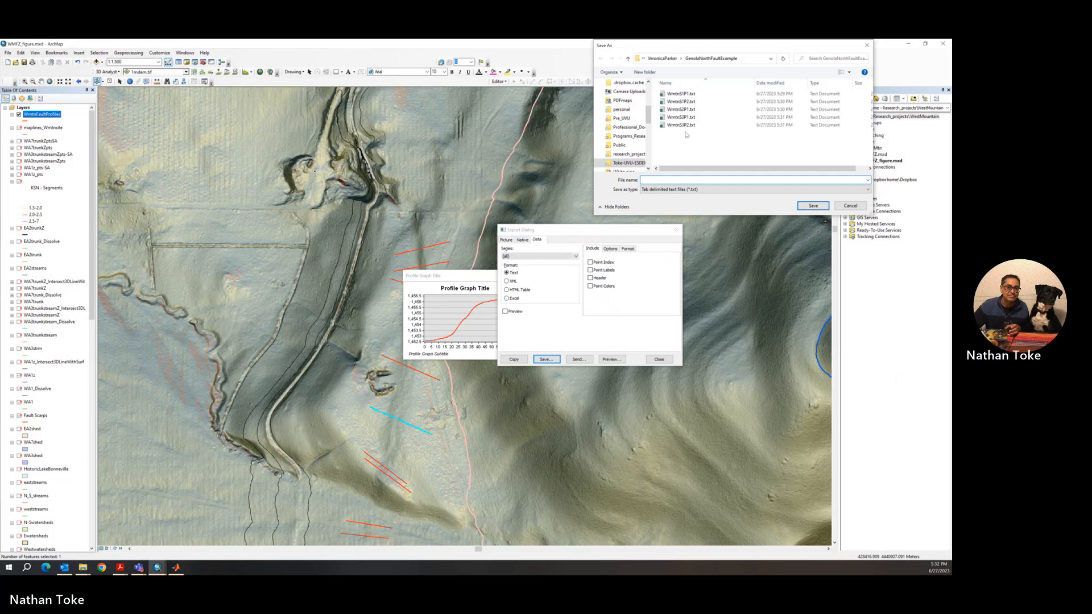
{"action": "left_click", "coordinate": [681, 116]}
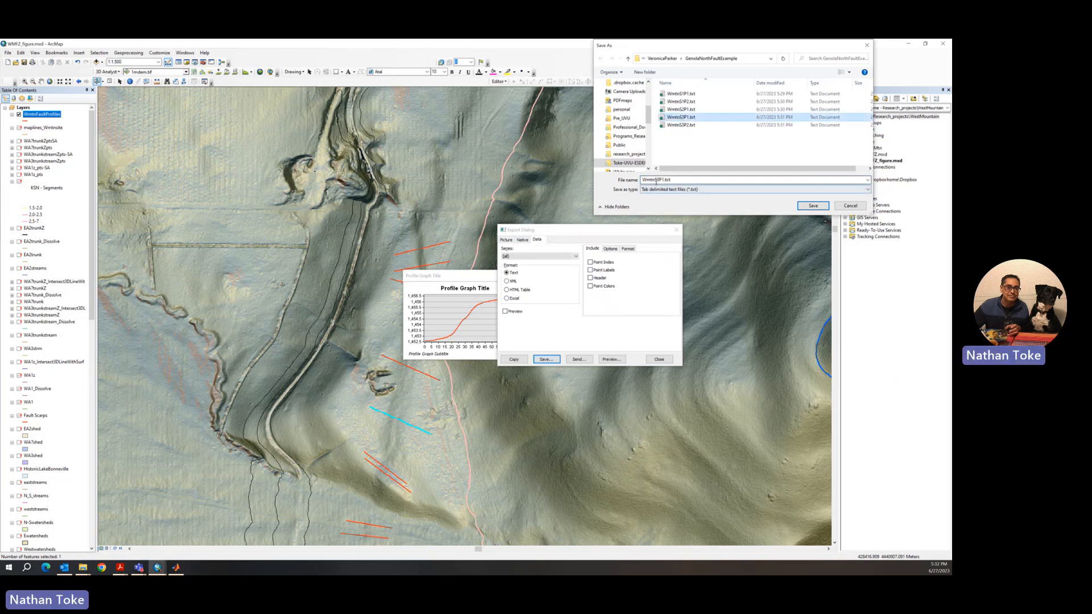
{"action": "left_click", "coordinate": [659, 179]}
{"action": "left_click", "coordinate": [659, 180]}
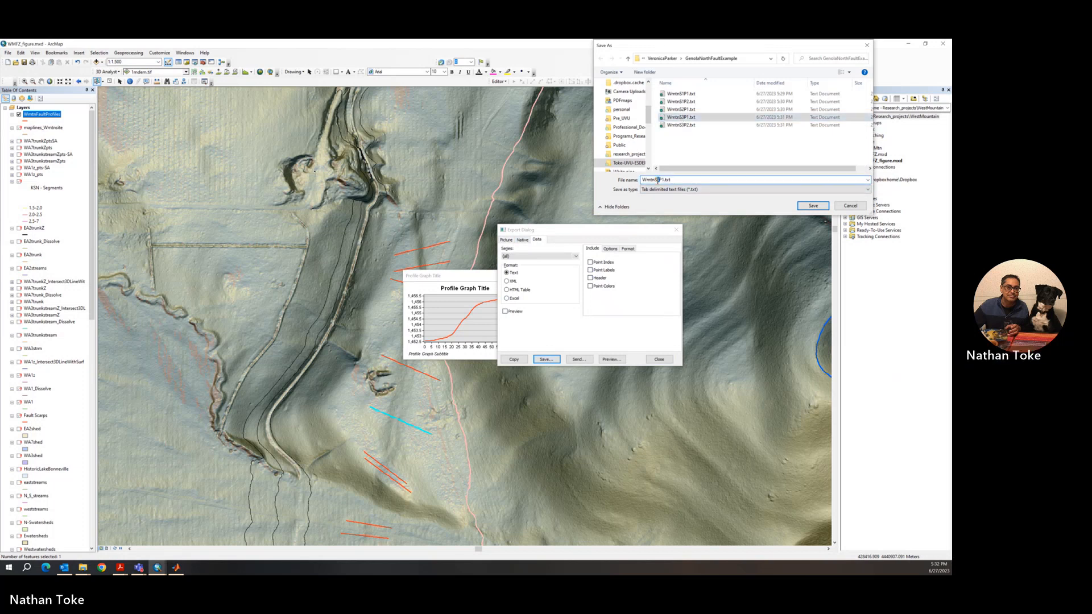
{"action": "key", "text": "BackSpace"}
{"action": "type", "text": "4"}
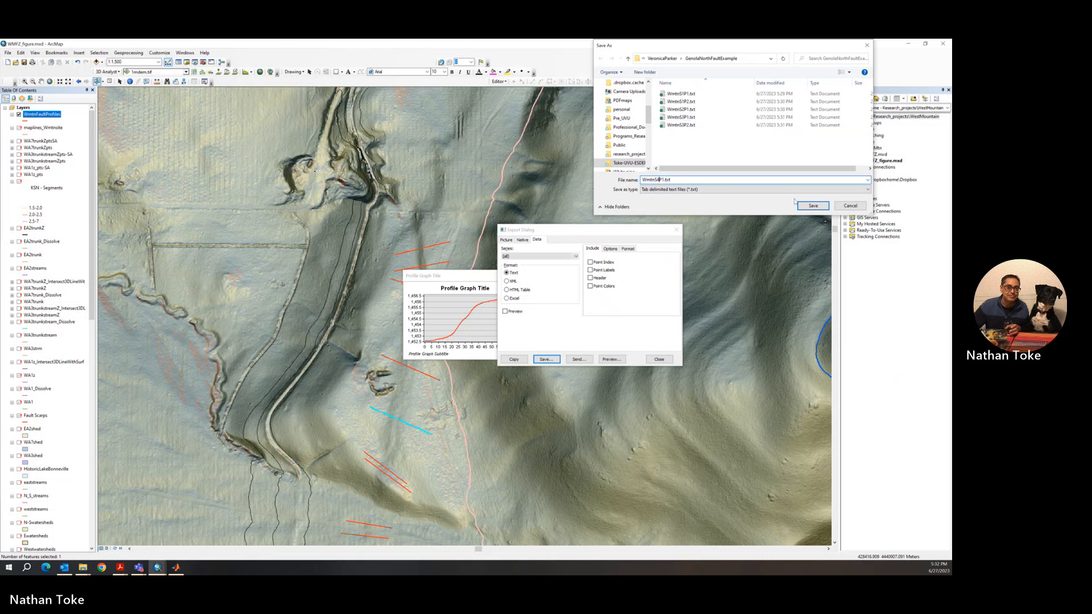
{"action": "left_click", "coordinate": [813, 206]}
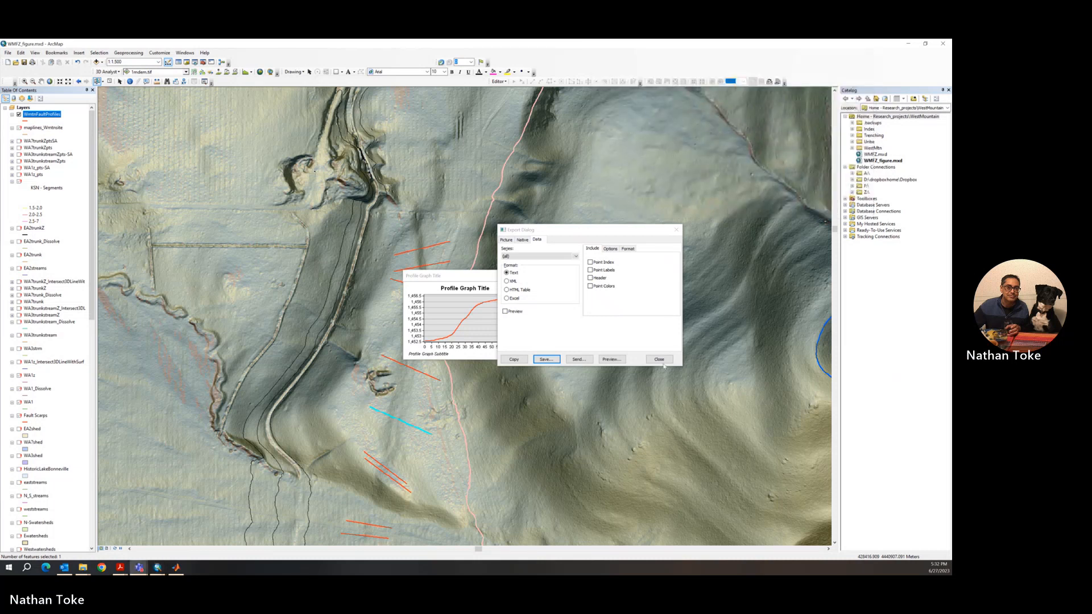
{"action": "left_click", "coordinate": [659, 359]}
{"action": "left_click", "coordinate": [522, 279]}
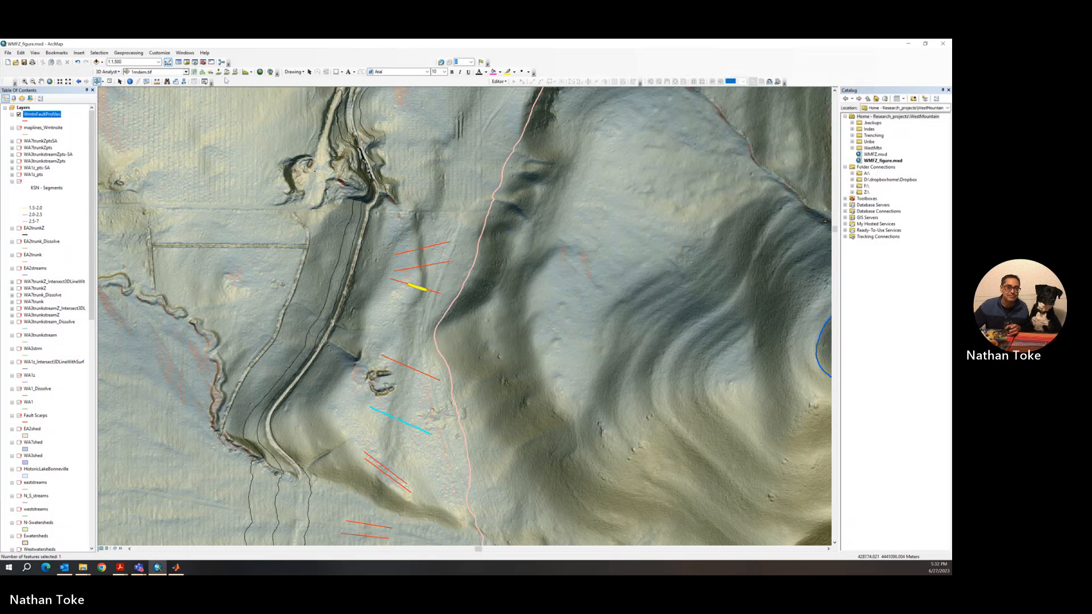
Graph the profile line beside the horseshoe-shaped landform's northern edge and set its data export to exclude point labels and header.
{"action": "left_click", "coordinate": [421, 372]}
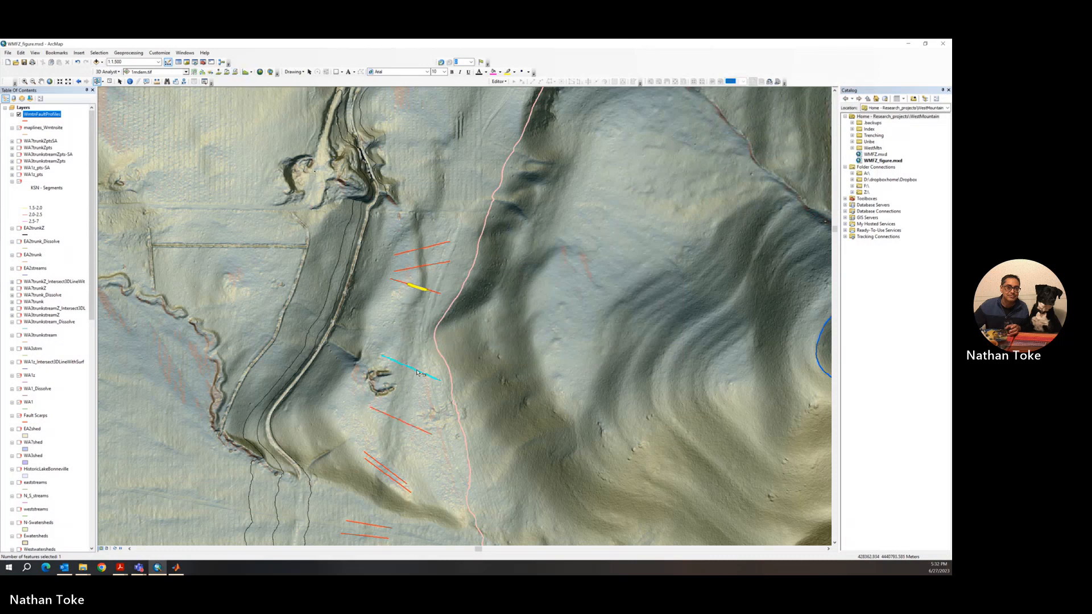
{"action": "left_click", "coordinate": [246, 71]}
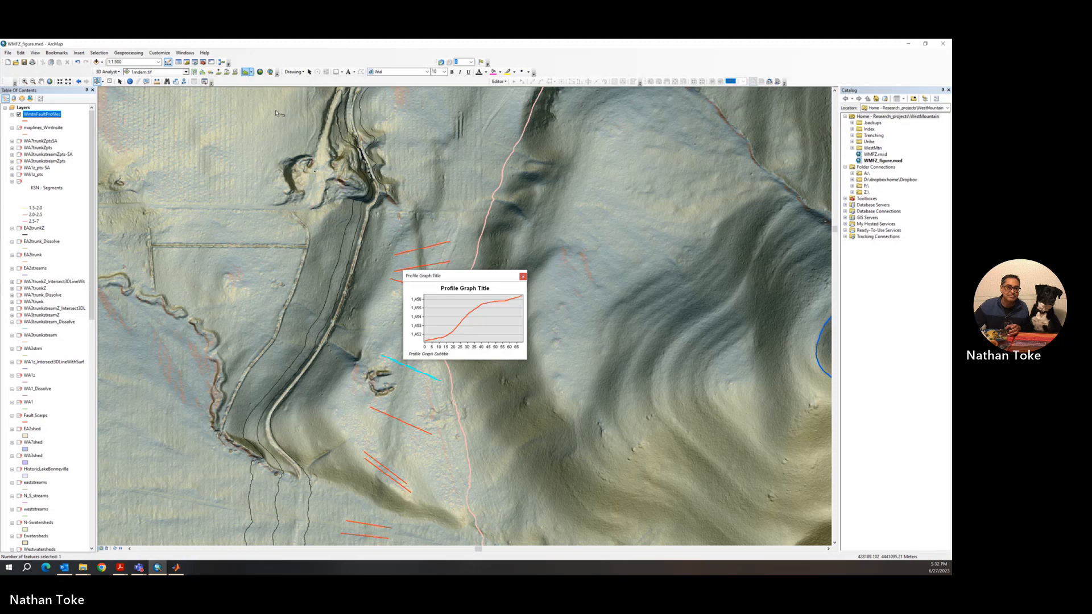
{"action": "right_click", "coordinate": [426, 290]}
{"action": "left_click", "coordinate": [444, 356]}
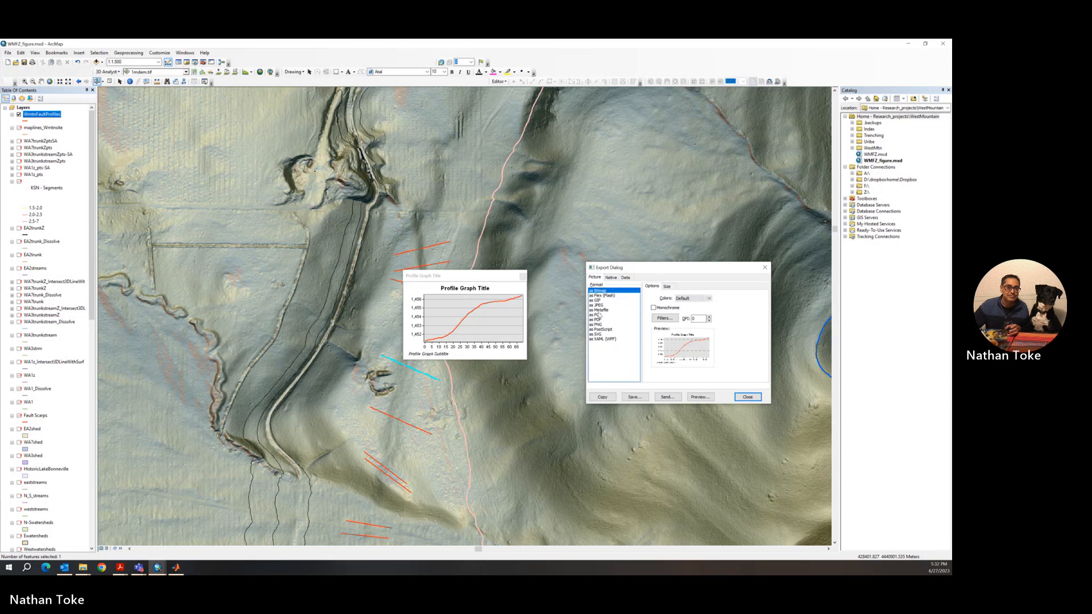
{"action": "left_click", "coordinate": [625, 278]}
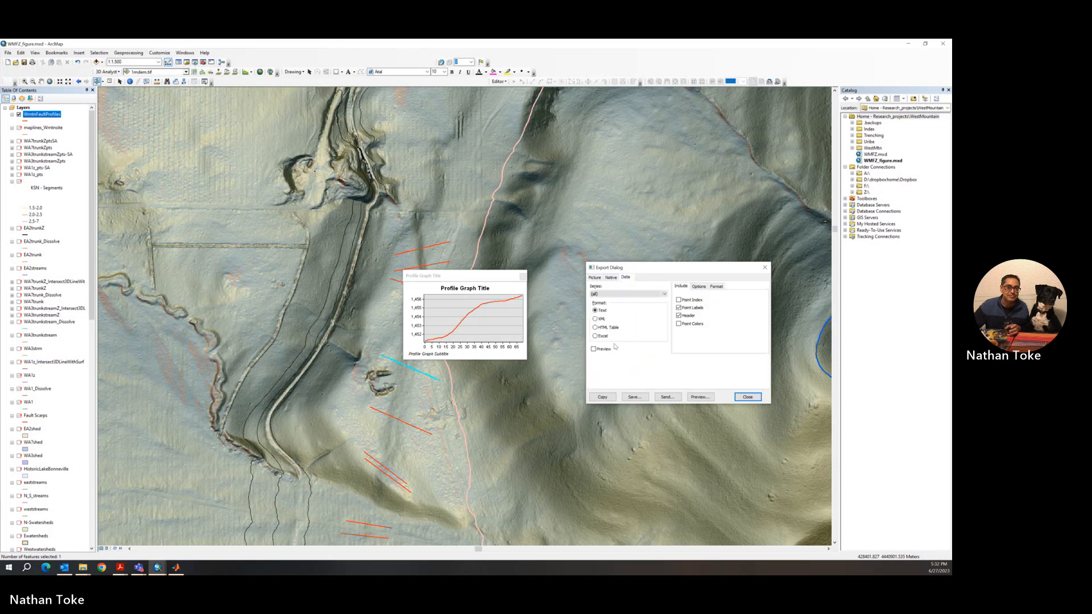
{"action": "left_click", "coordinate": [679, 308]}
{"action": "left_click", "coordinate": [679, 315]}
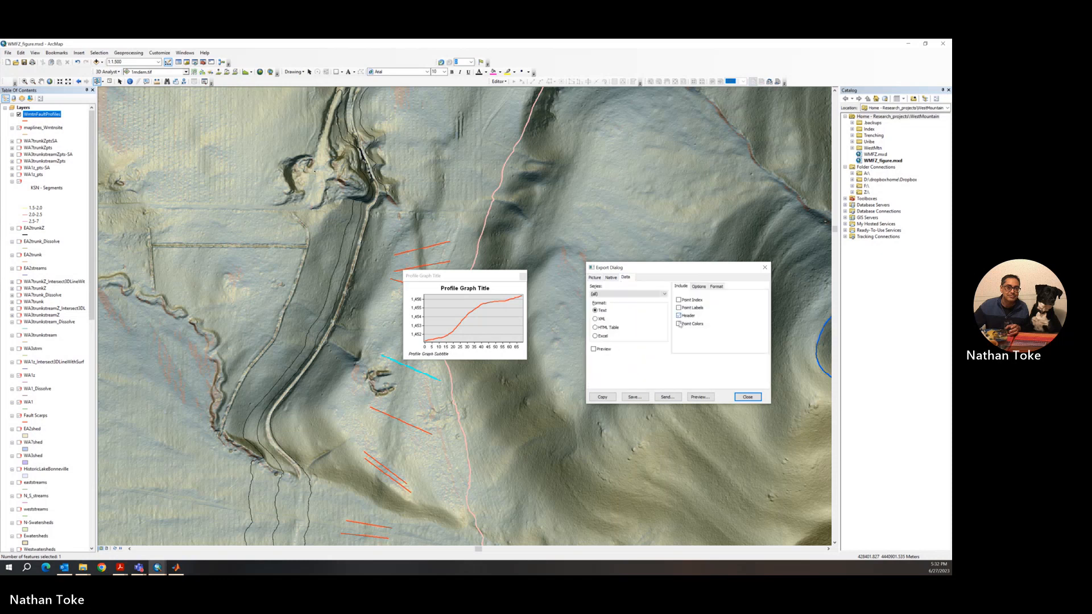
Save the exported profile data as the tab-delimited text file WmtnS4P2.txt and close the export dialog and graph.
{"action": "left_click", "coordinate": [634, 397]}
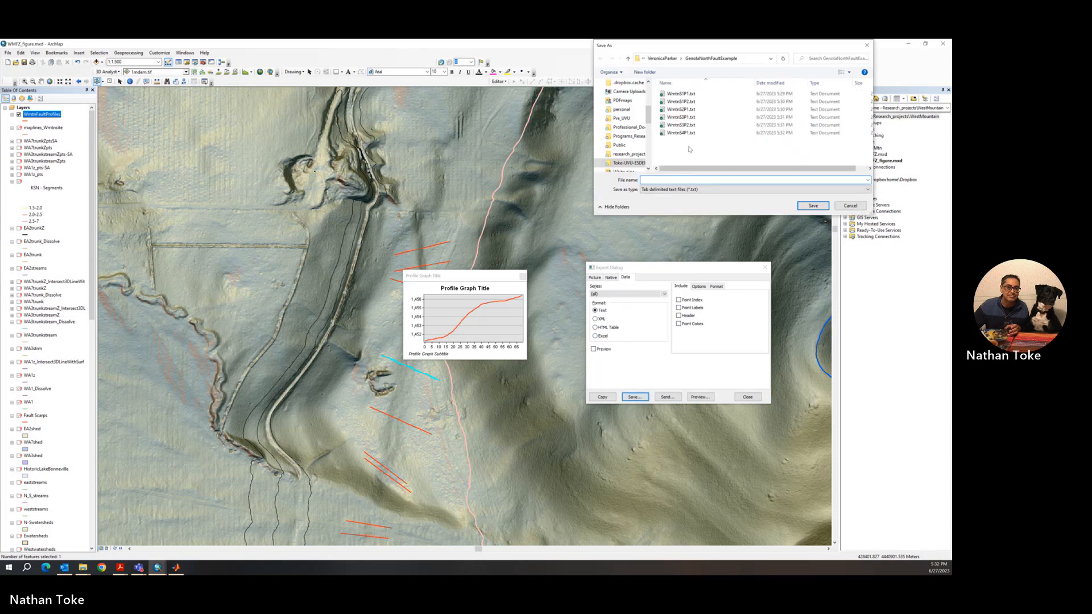
{"action": "left_click", "coordinate": [682, 133]}
{"action": "left_click_drag", "start_coordinate": [665, 180], "coordinate": [662, 180]}
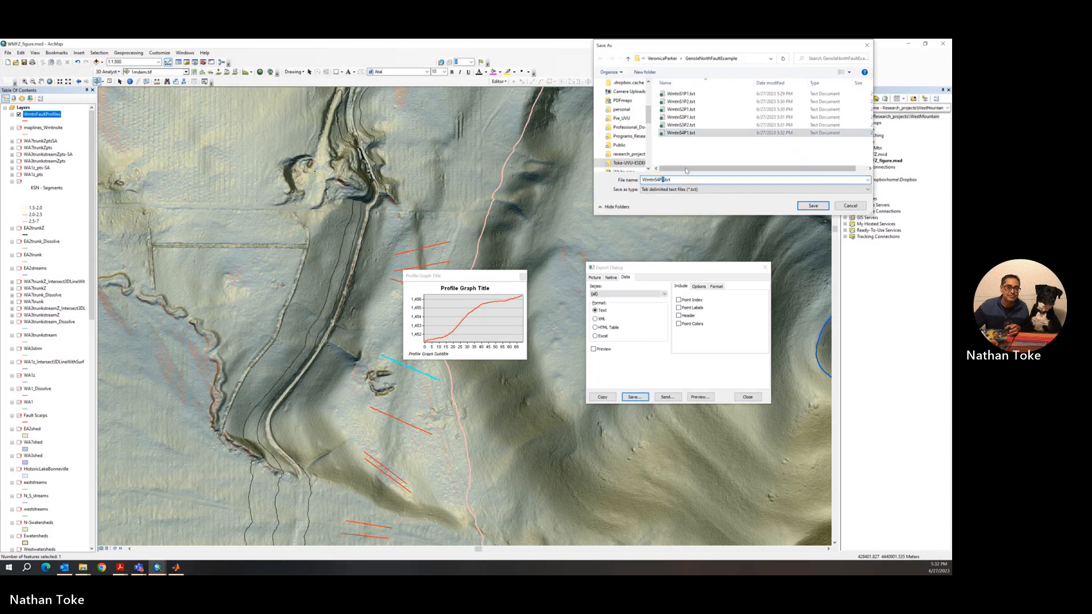
{"action": "type", "text": "2"}
{"action": "left_click", "coordinate": [812, 206]}
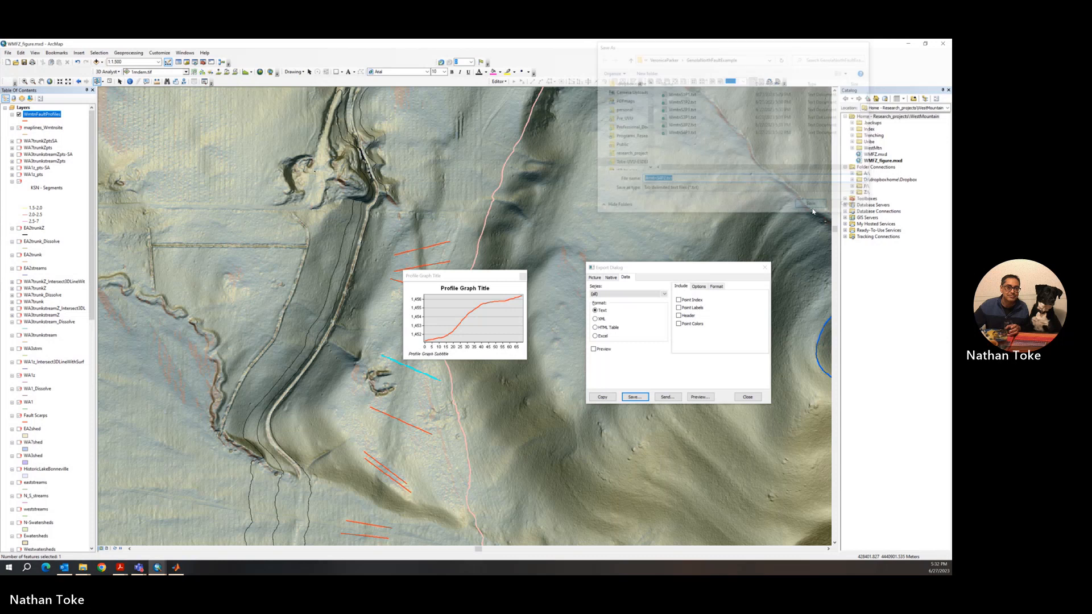
{"action": "left_click", "coordinate": [748, 397]}
{"action": "left_click", "coordinate": [523, 276]}
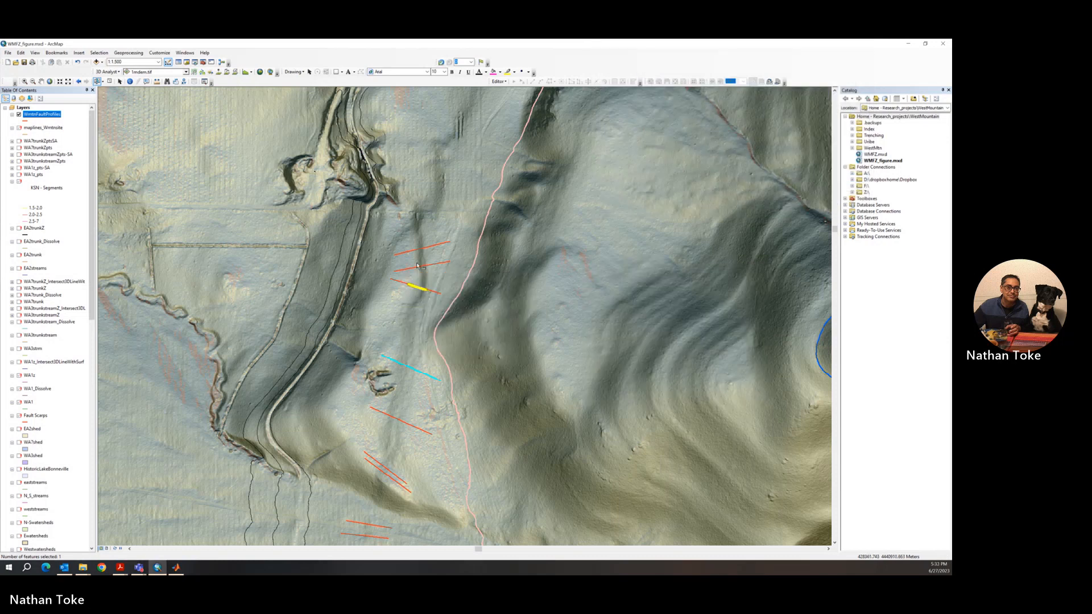
Graph the southernmost of the three northern profile lines and set its data export to exclude point labels and header.
{"action": "left_click", "coordinate": [421, 288]}
{"action": "left_click", "coordinate": [245, 73]}
{"action": "right_click", "coordinate": [501, 290]}
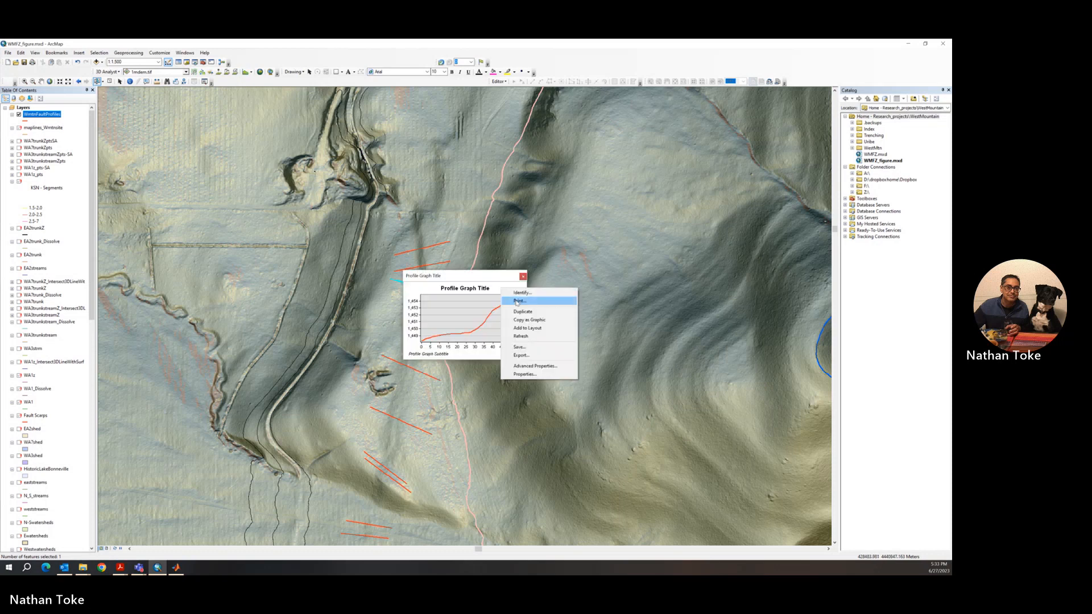
{"action": "left_click", "coordinate": [529, 357]}
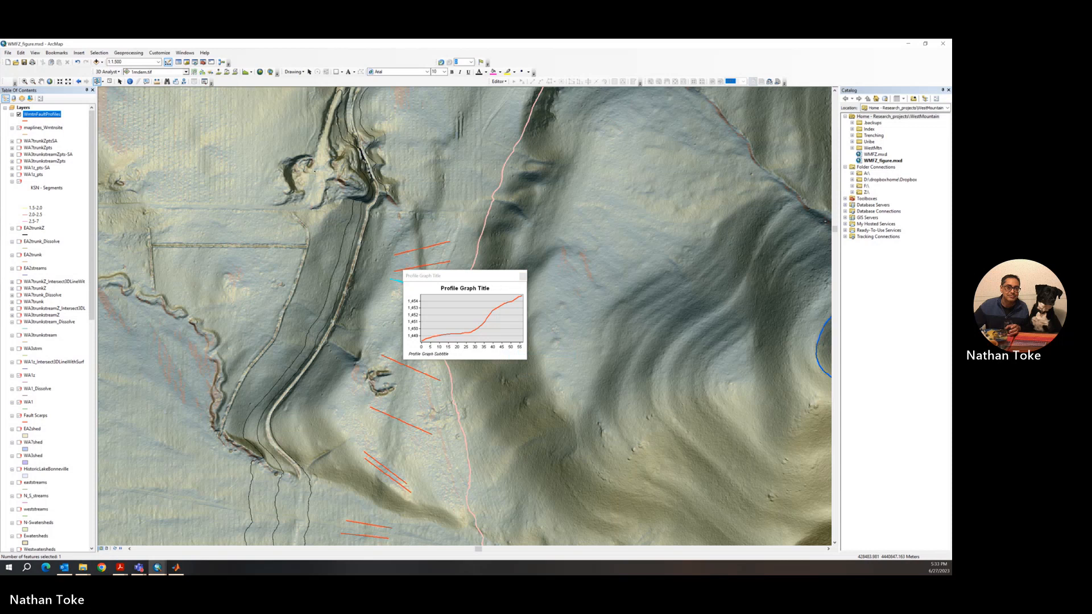
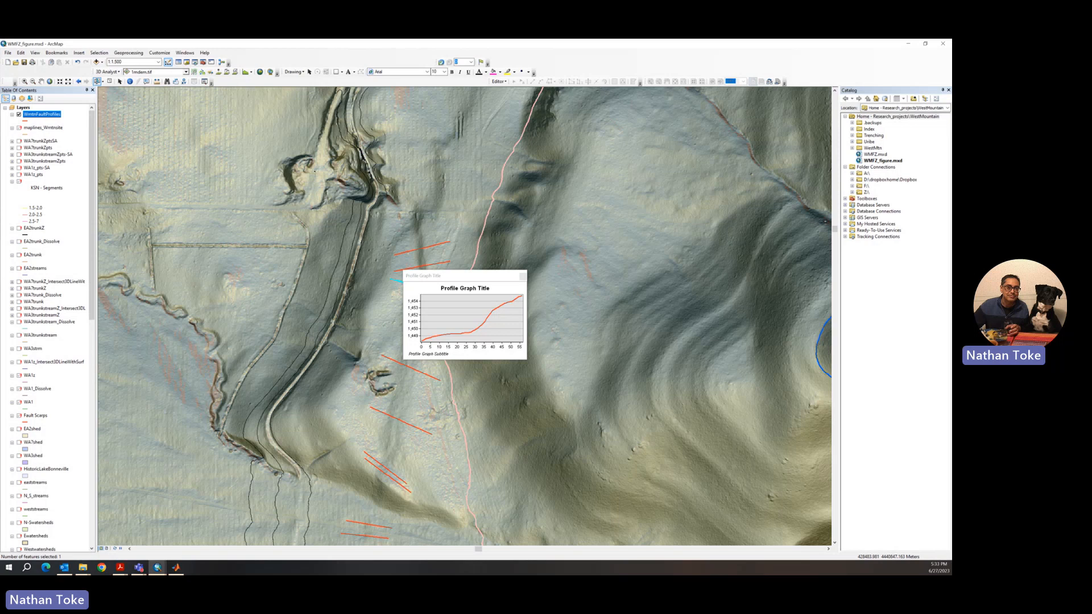
{"action": "left_click", "coordinate": [635, 307]}
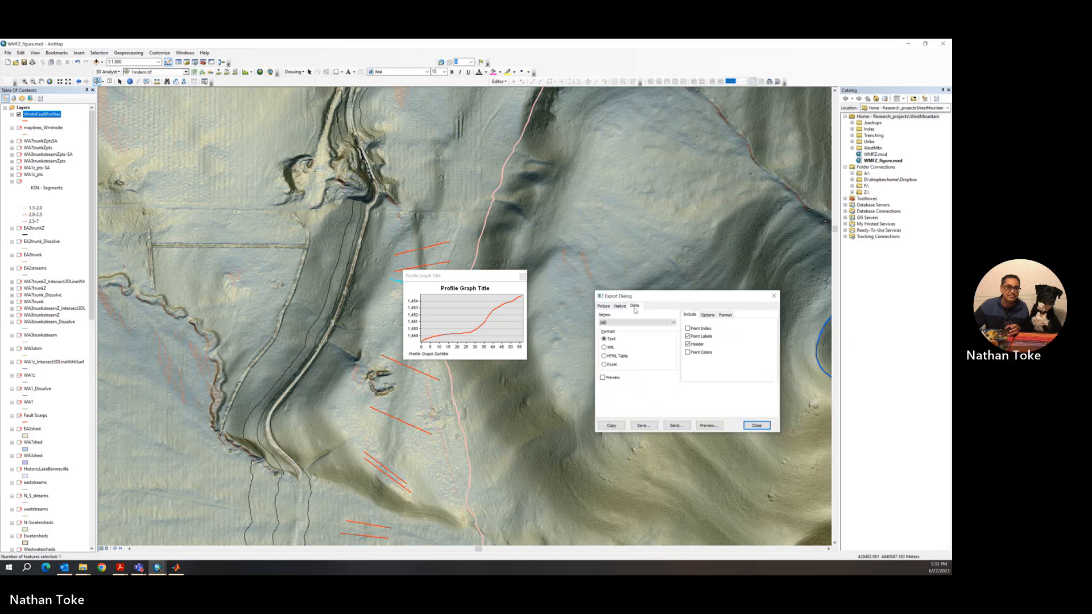
{"action": "left_click", "coordinate": [688, 336]}
{"action": "left_click", "coordinate": [687, 344]}
Save the exported profile data as the tab-delimited text file WmtnS4P3.txt and close the export dialog and graph.
{"action": "left_click", "coordinate": [644, 425]}
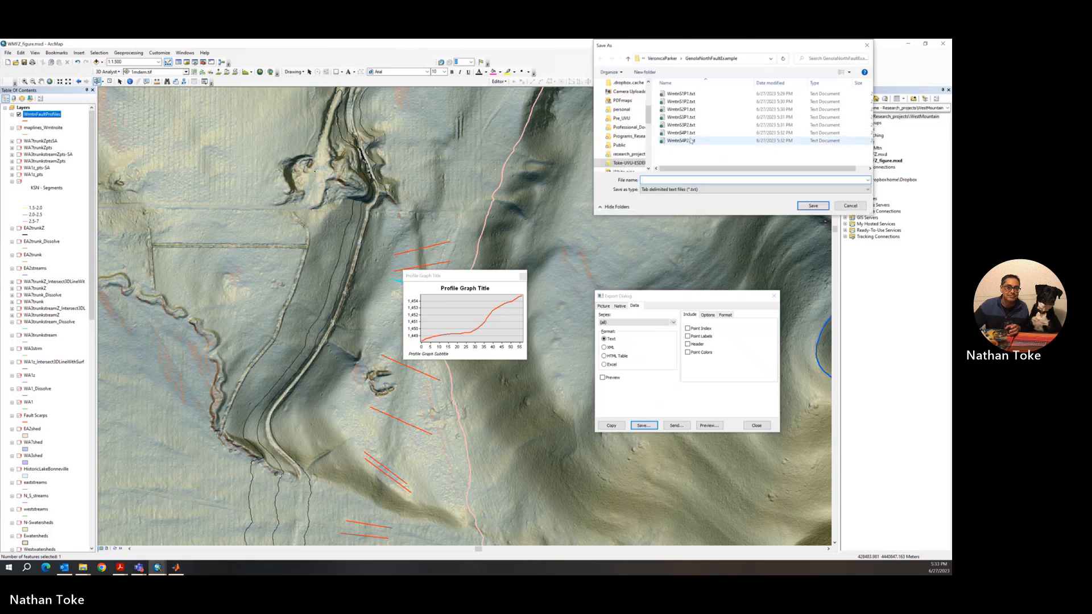
{"action": "left_click", "coordinate": [690, 141]}
{"action": "left_click", "coordinate": [664, 181]}
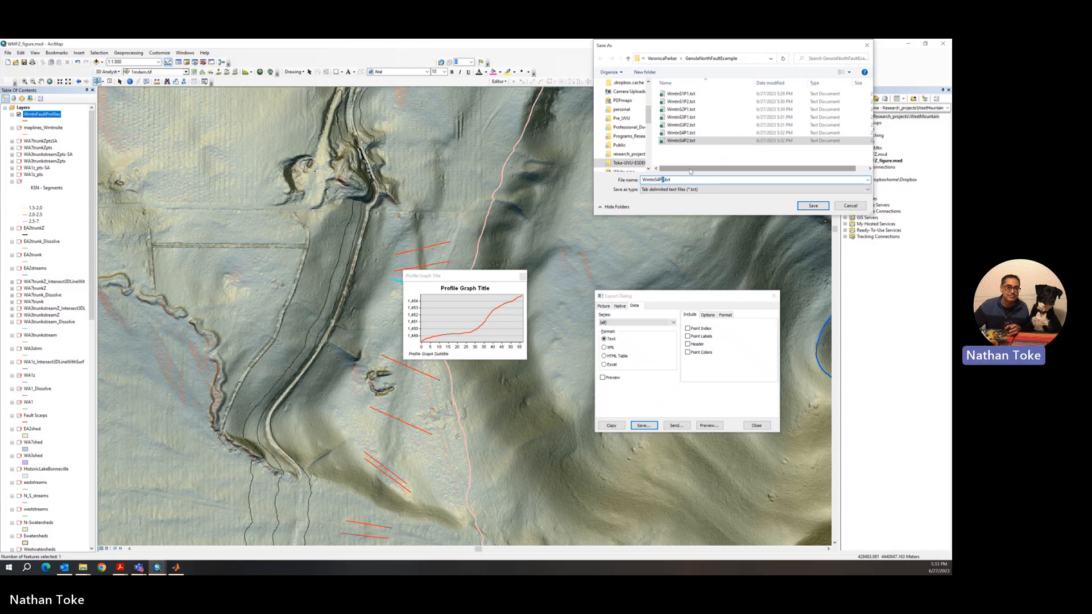
{"action": "key", "text": "BackSpace"}
{"action": "type", "text": "3"}
{"action": "left_click", "coordinate": [799, 206]}
{"action": "left_click", "coordinate": [773, 296]}
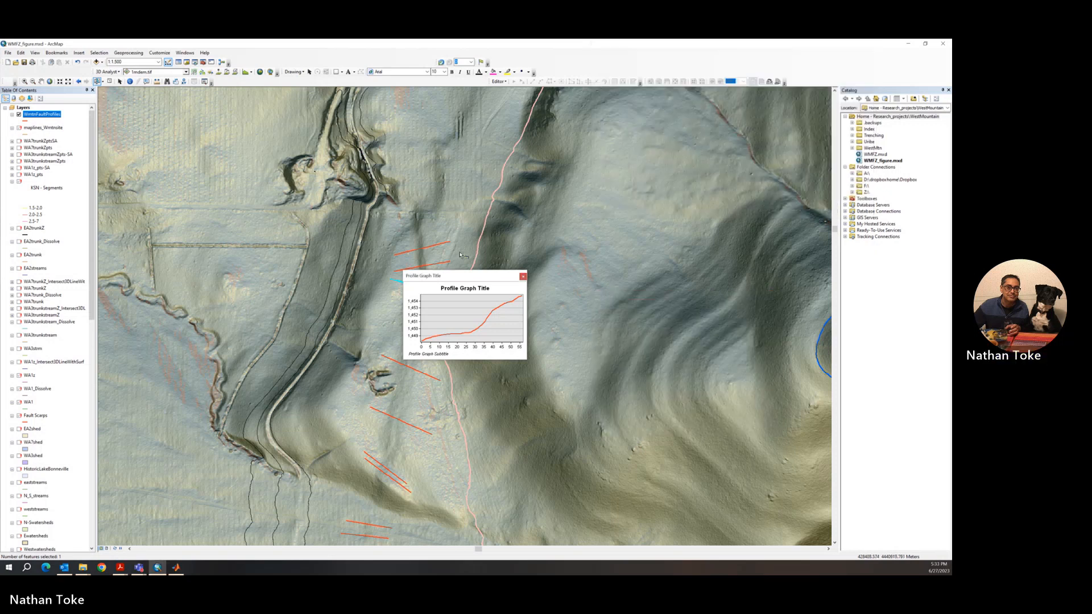
{"action": "left_click", "coordinate": [523, 276]}
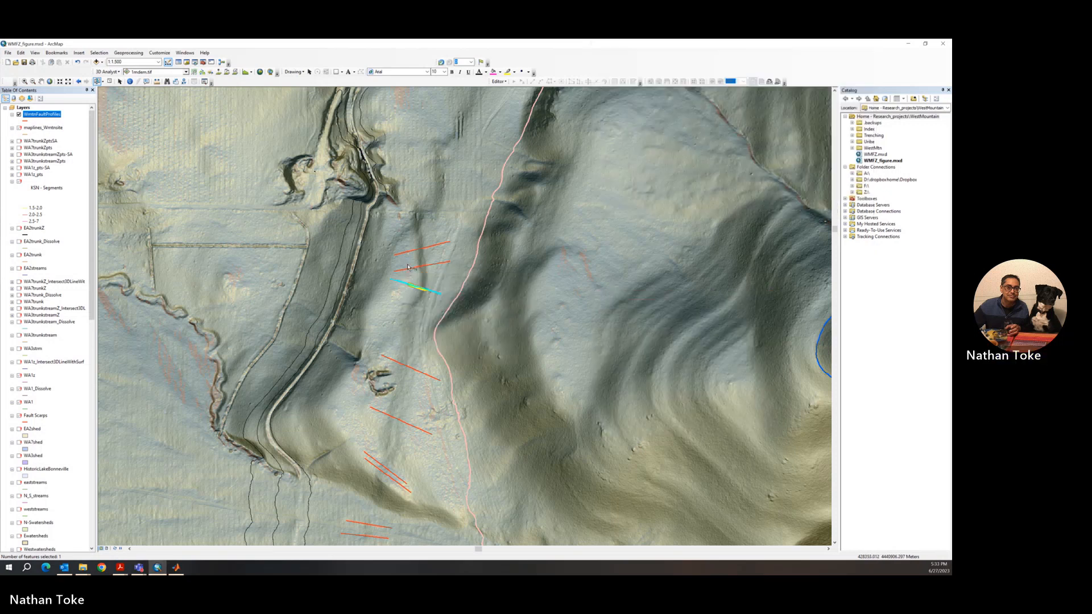
Graph the middle of the three northern profile lines and set its data export to exclude point labels and header.
{"action": "left_click", "coordinate": [246, 72]}
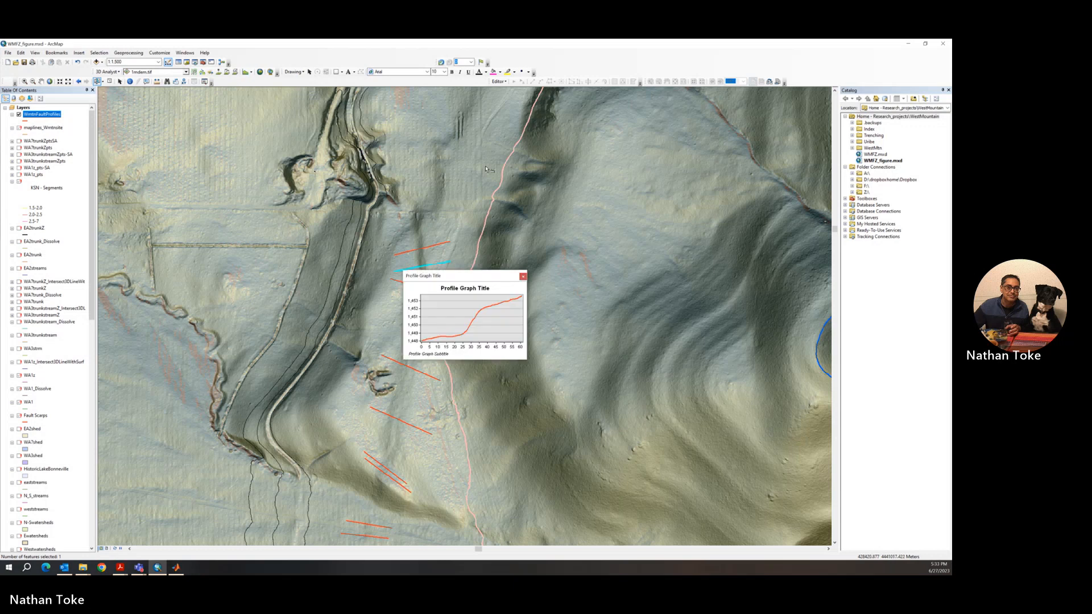
{"action": "right_click", "coordinate": [493, 296]}
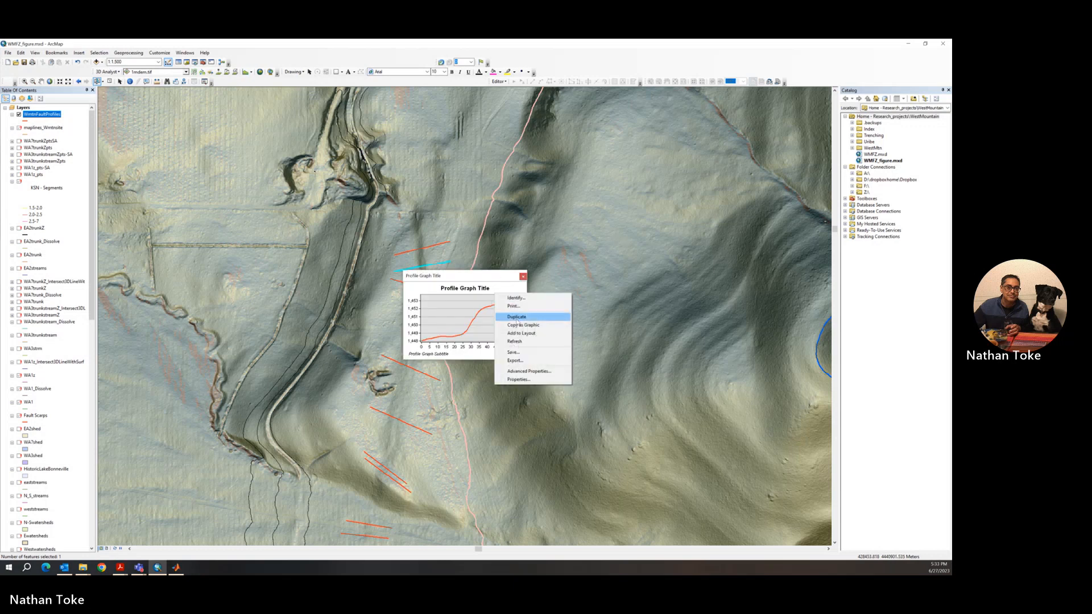
{"action": "left_click", "coordinate": [518, 361]}
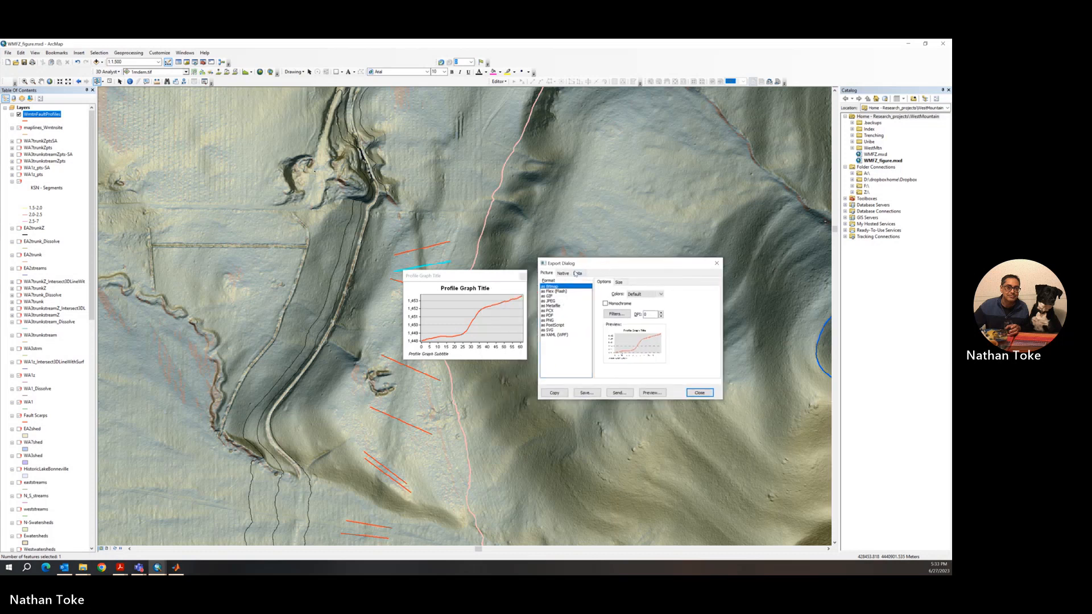
{"action": "left_click", "coordinate": [577, 274]}
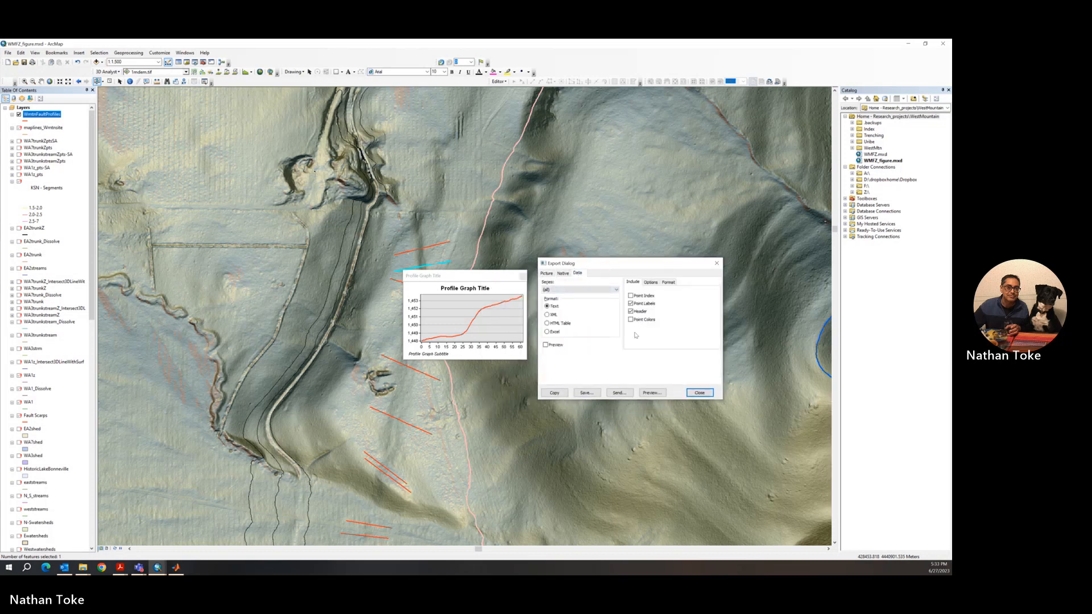
{"action": "left_click", "coordinate": [630, 303]}
{"action": "left_click", "coordinate": [630, 311]}
Save the exported profile data as the tab-delimited text file WmtnS4P4.txt and close the export dialog and graph.
{"action": "left_click", "coordinate": [588, 393]}
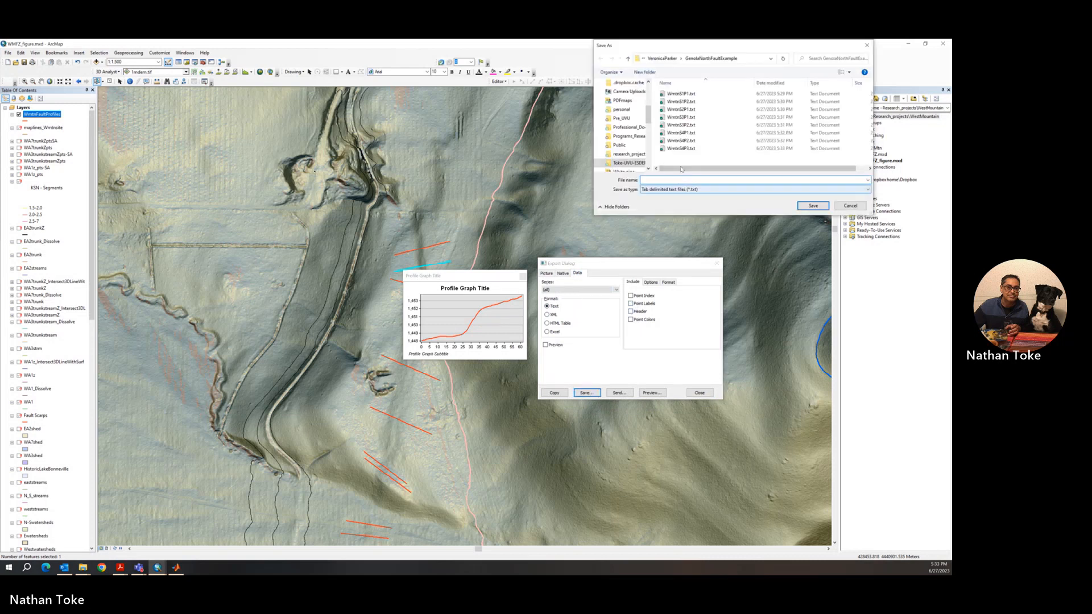
{"action": "left_click", "coordinate": [681, 149]}
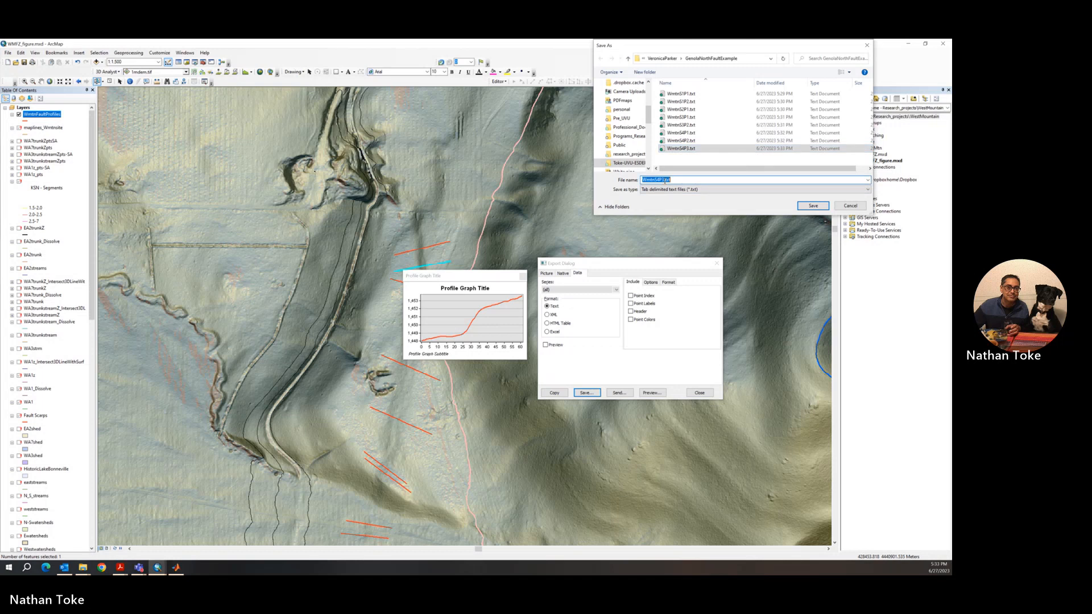
{"action": "left_click", "coordinate": [663, 180]}
{"action": "left_click", "coordinate": [813, 206]}
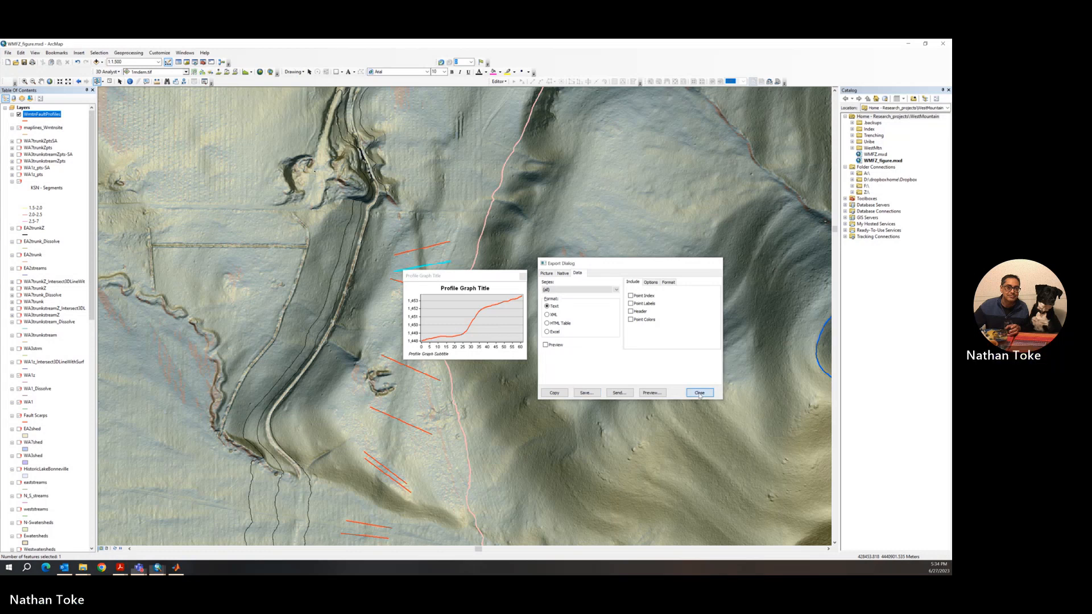
{"action": "left_click", "coordinate": [700, 393]}
{"action": "left_click", "coordinate": [522, 277]}
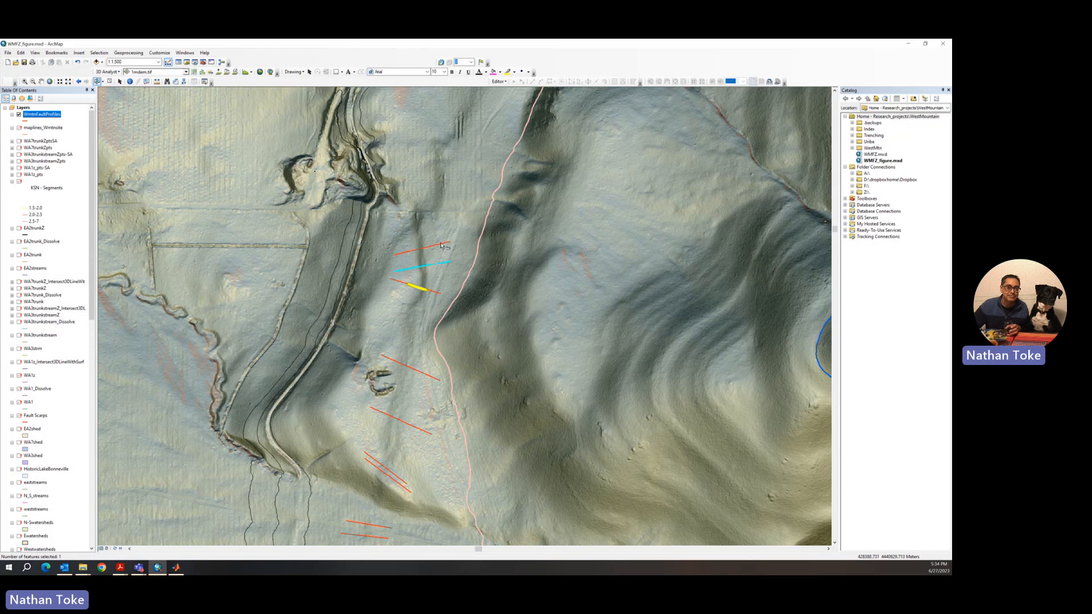
Graph the northernmost profile line and set its data export to exclude point labels and header.
{"action": "left_click", "coordinate": [448, 245]}
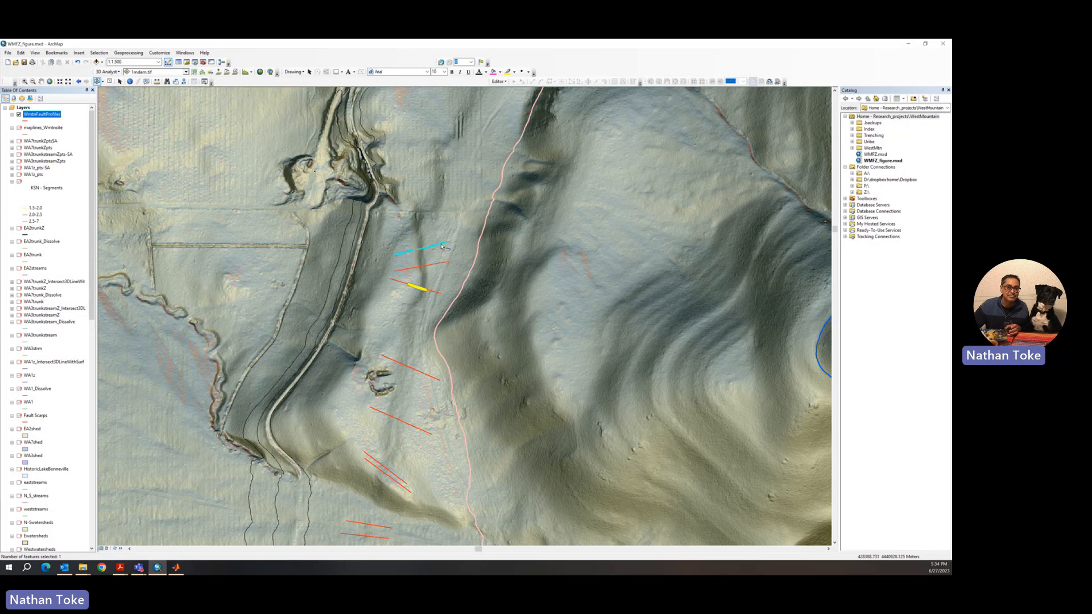
{"action": "left_click", "coordinate": [246, 72]}
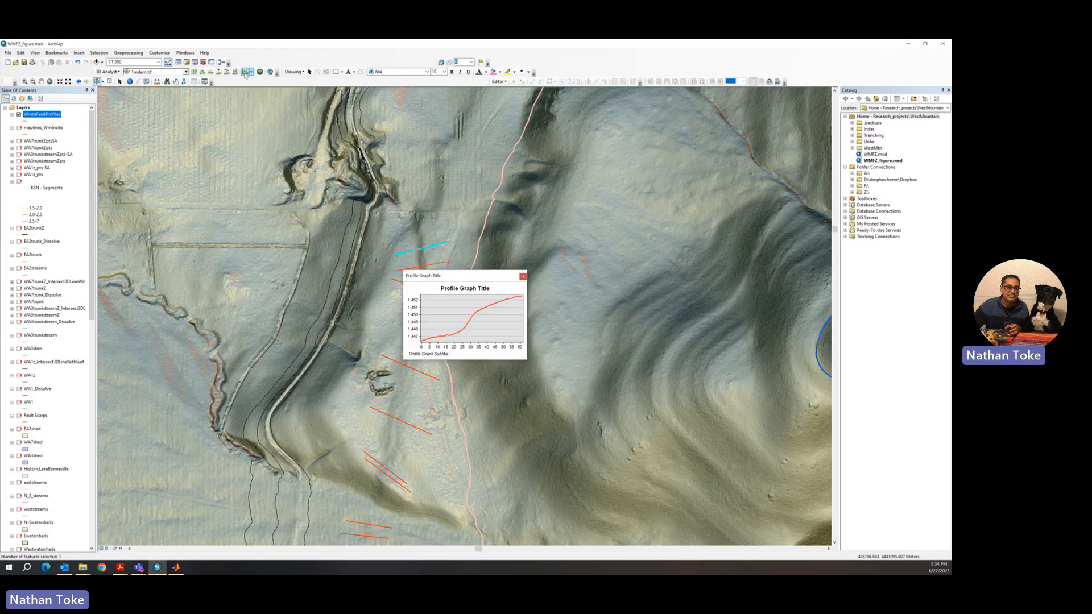
{"action": "right_click", "coordinate": [505, 285]}
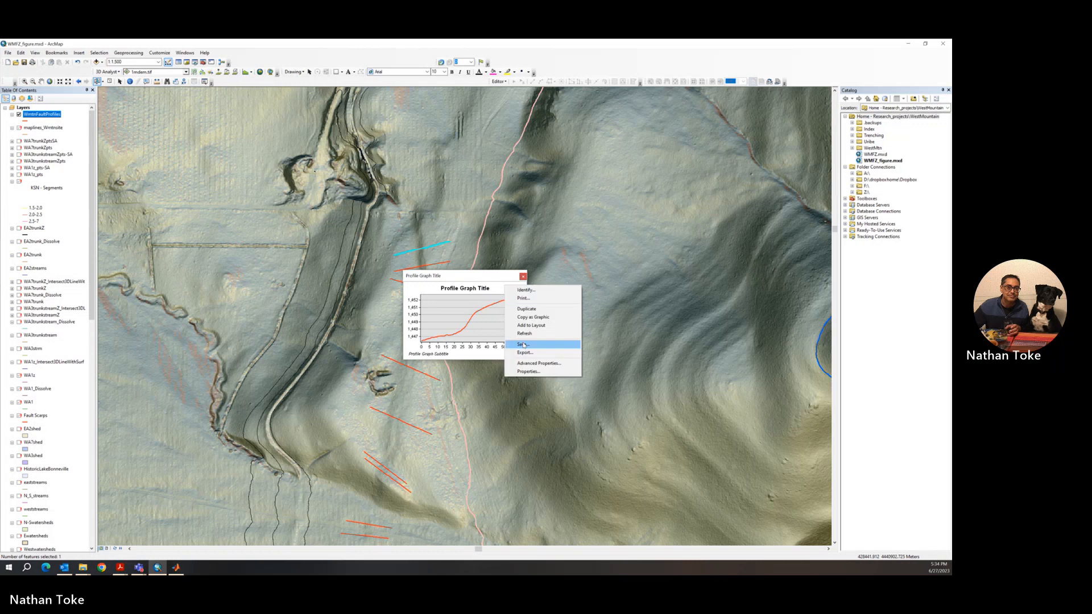
{"action": "left_click", "coordinate": [523, 344]}
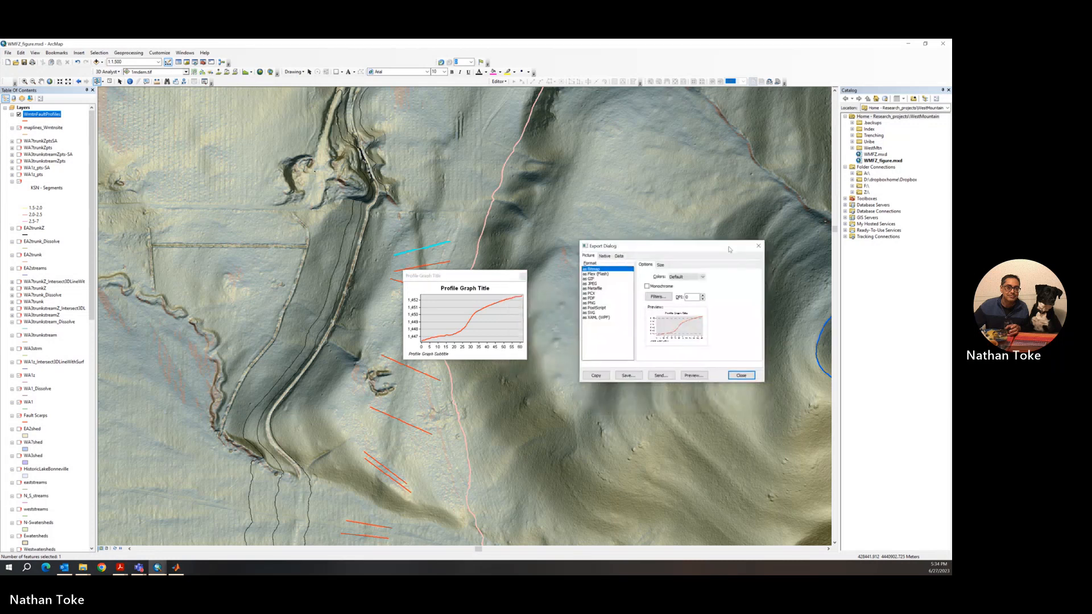
{"action": "left_click", "coordinate": [618, 256]}
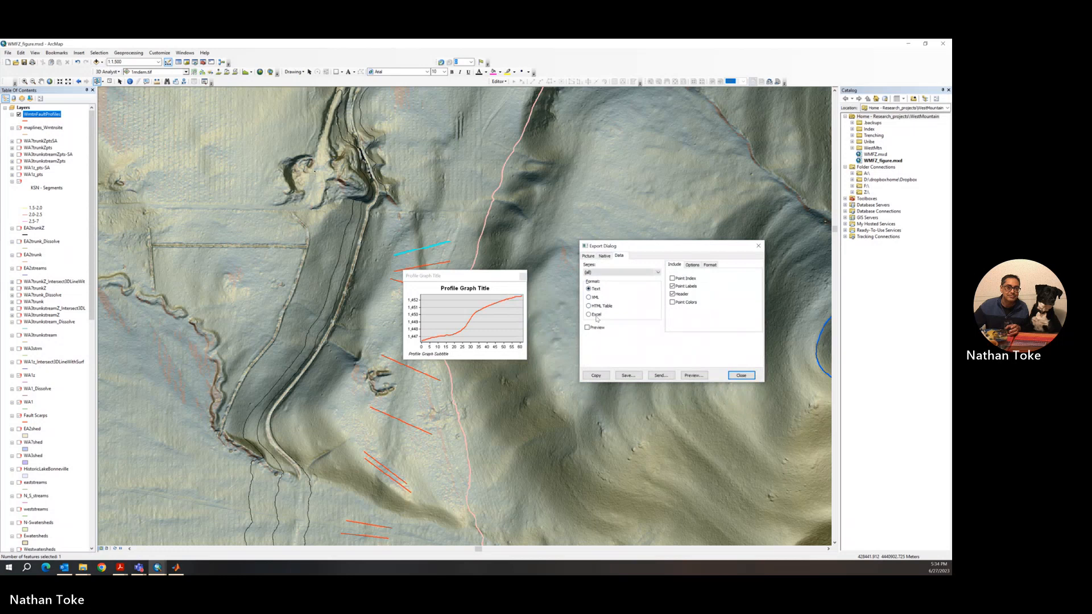
{"action": "left_click", "coordinate": [685, 287]}
Save the exported profile data as the tab-delimited text file WmtnS4P5.txt and close the export dialog and graph.
{"action": "left_click", "coordinate": [628, 375]}
{"action": "left_click", "coordinate": [681, 157]}
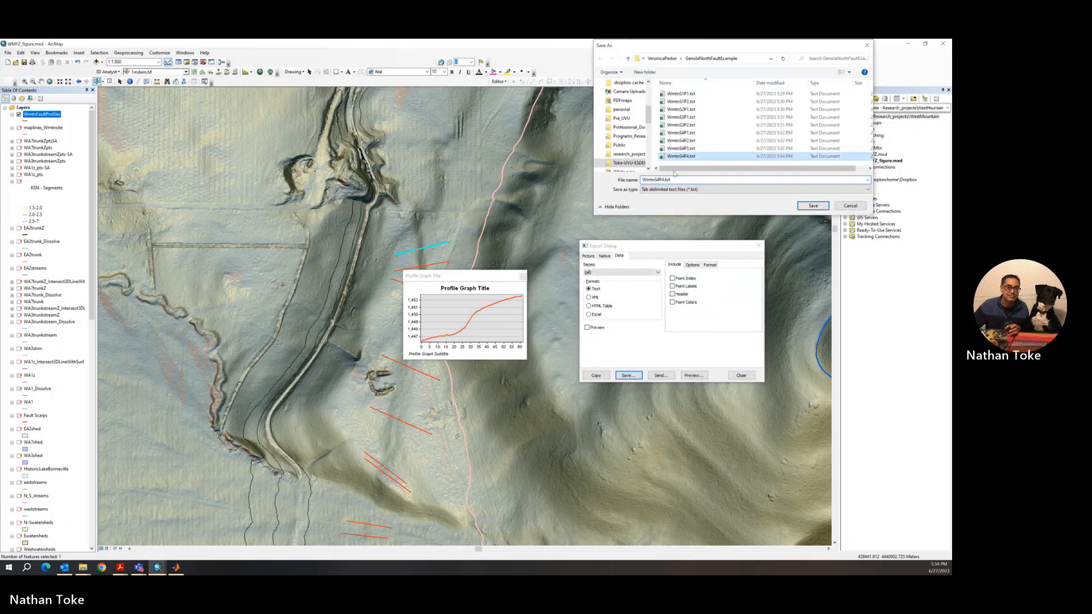
{"action": "left_click_drag", "start_coordinate": [664, 180], "coordinate": [663, 180]}
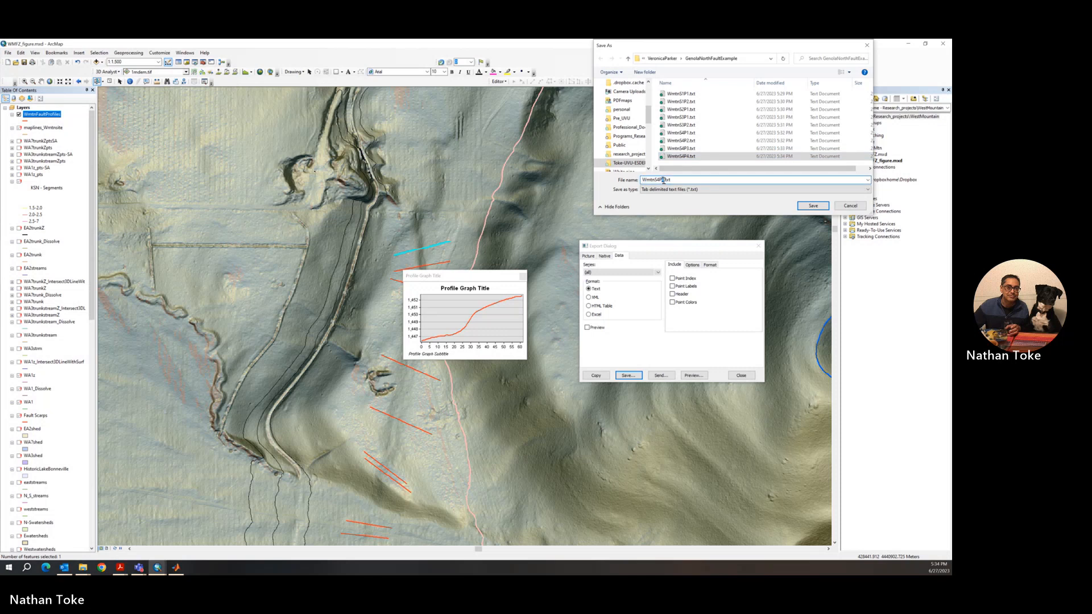
{"action": "type", "text": "5"}
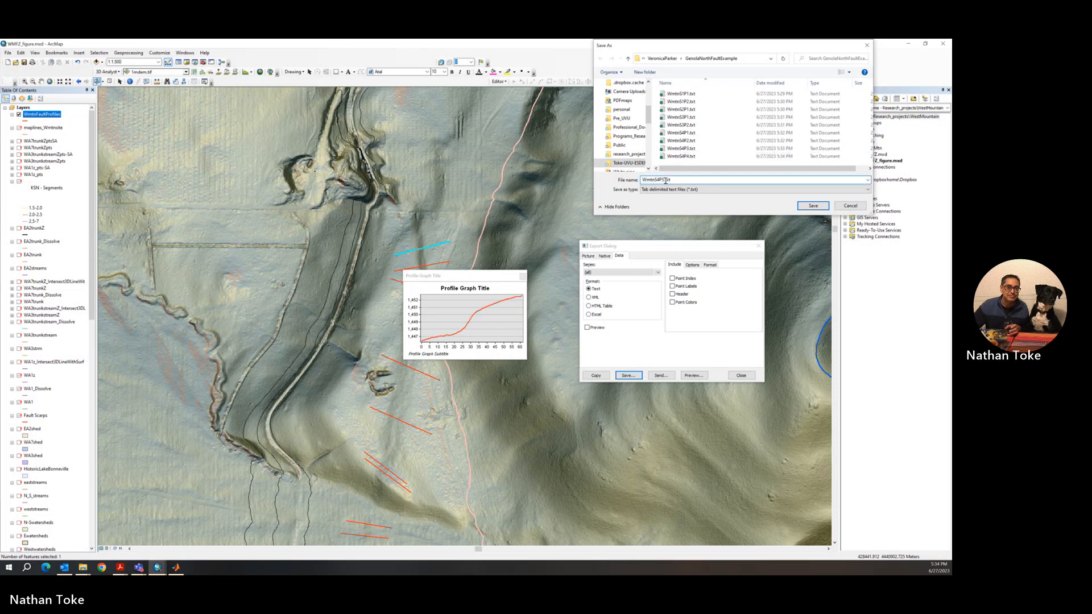
{"action": "left_click", "coordinate": [812, 205]}
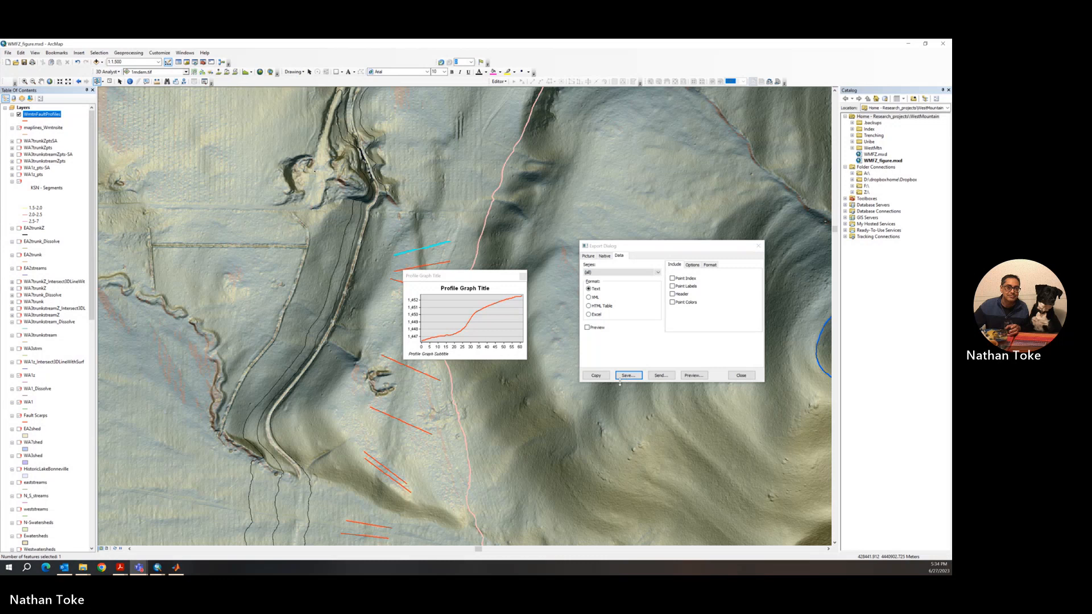
{"action": "left_click", "coordinate": [740, 375]}
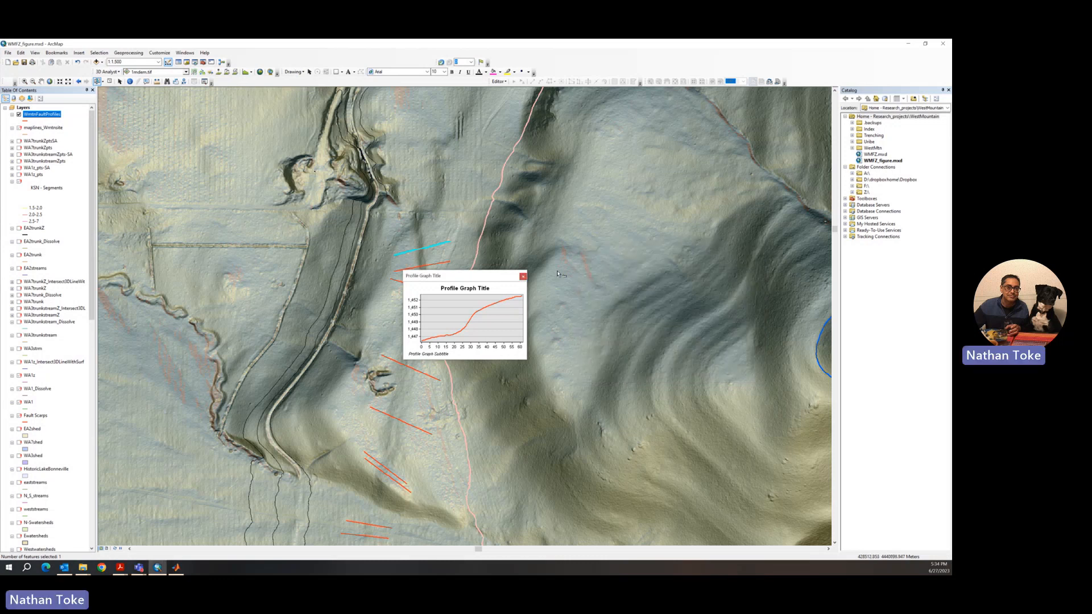
{"action": "left_click", "coordinate": [523, 276]}
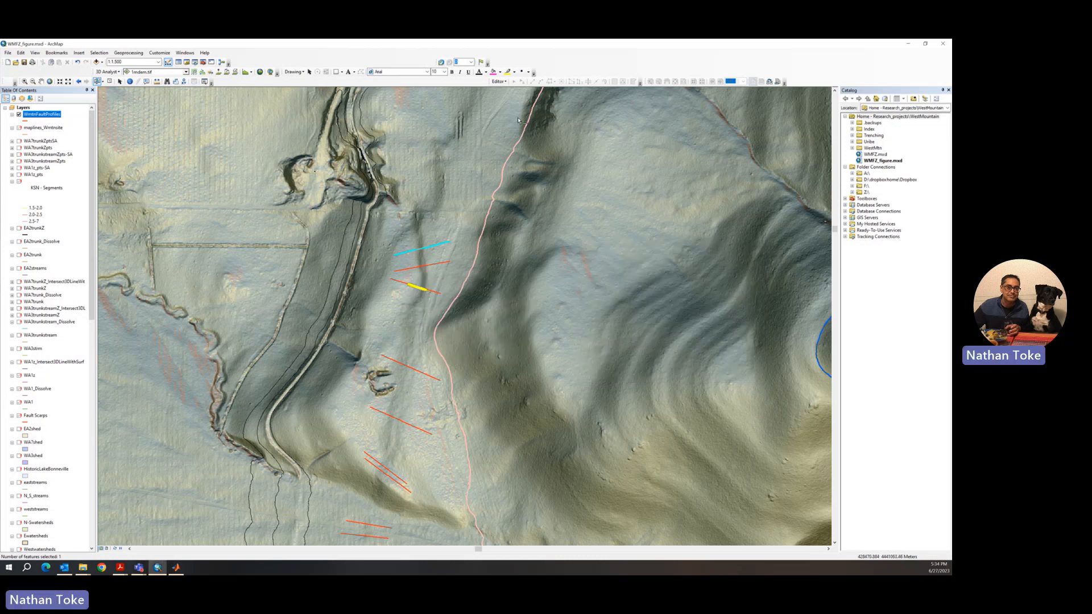
Review the profile names in the fault profile layer's attribute table and close the table.
{"action": "right_click", "coordinate": [51, 114]}
{"action": "left_click", "coordinate": [84, 135]}
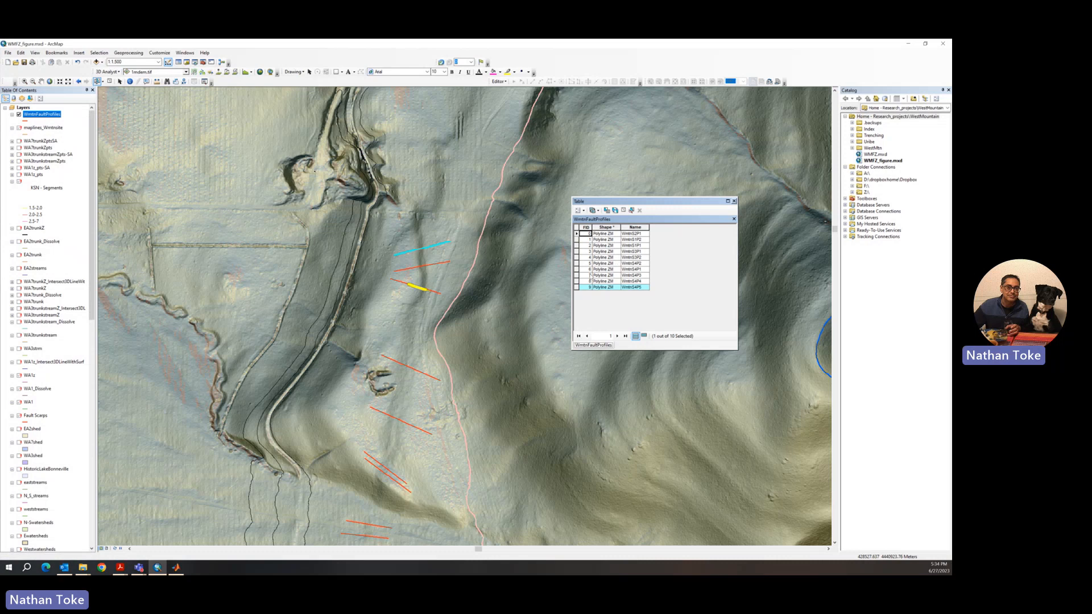
{"action": "left_click", "coordinate": [734, 201]}
Inspect the fault profile layer's source file path in its layer properties and close them without changes.
{"action": "right_click", "coordinate": [61, 115]}
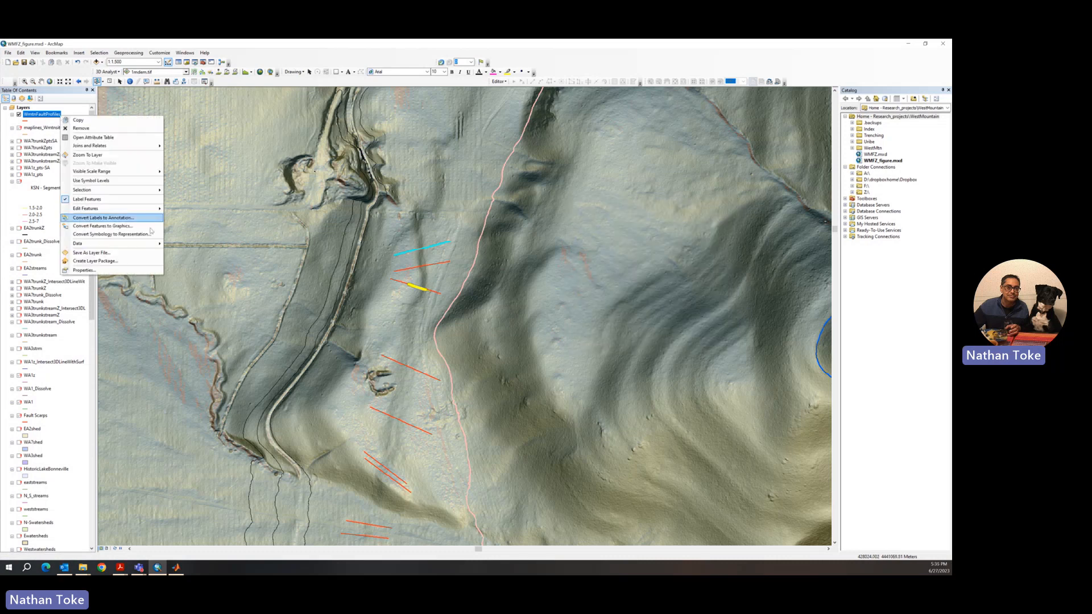
{"action": "left_click", "coordinate": [113, 269]}
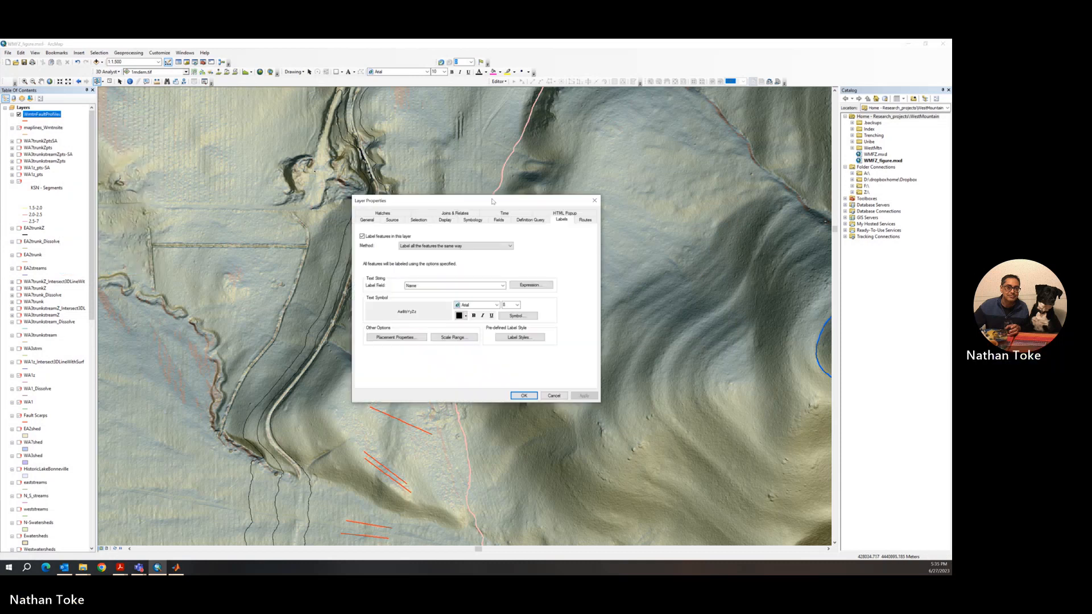
{"action": "left_click", "coordinate": [383, 222]}
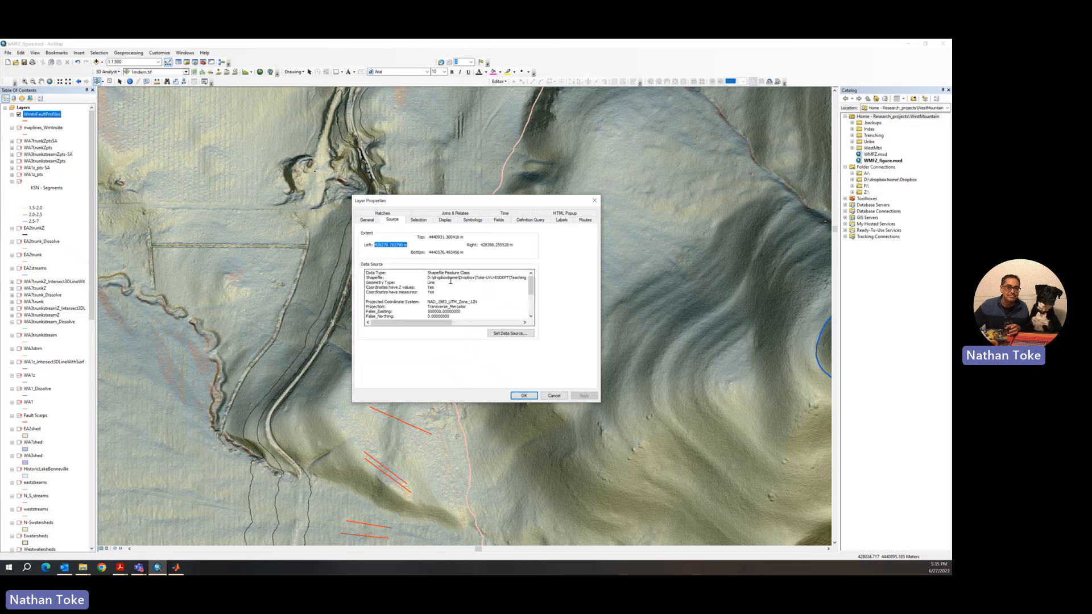
{"action": "left_click_drag", "start_coordinate": [513, 278], "coordinate": [540, 277]}
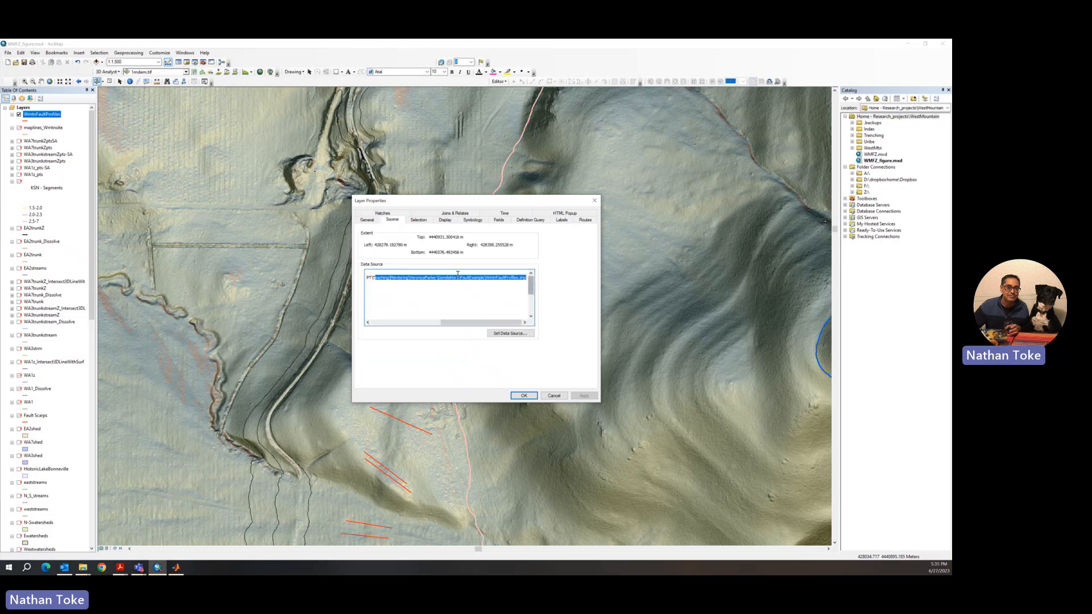
{"action": "left_click", "coordinate": [554, 396]}
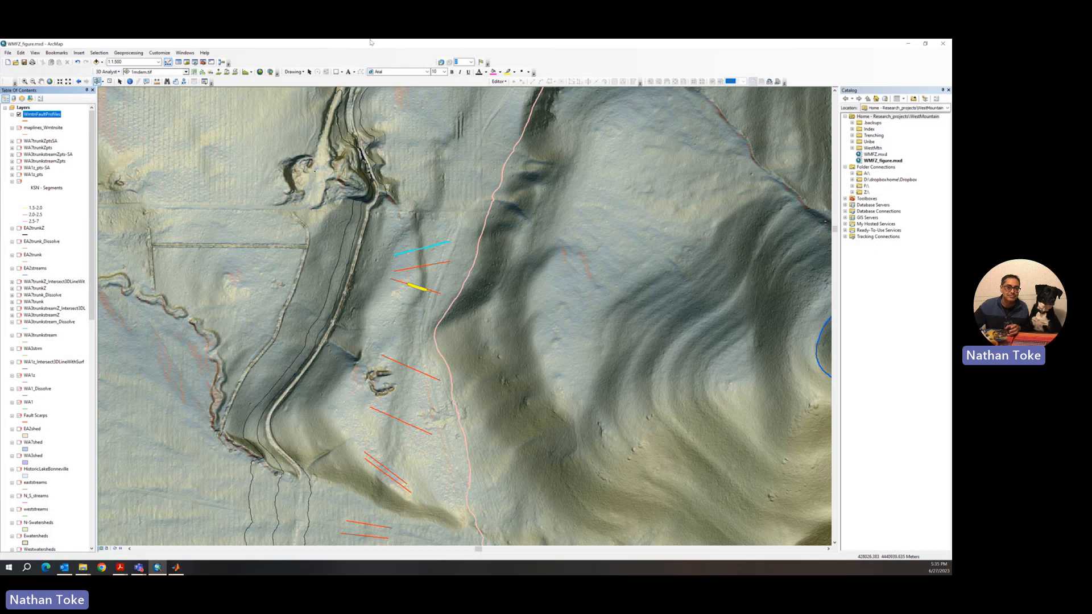
Minimize ArcMap, look at the exported files in MATLAB, and switch to TrenchSiteB.pdf in Adobe Acrobat.
{"action": "left_click", "coordinate": [910, 44]}
{"action": "left_click", "coordinate": [175, 567]}
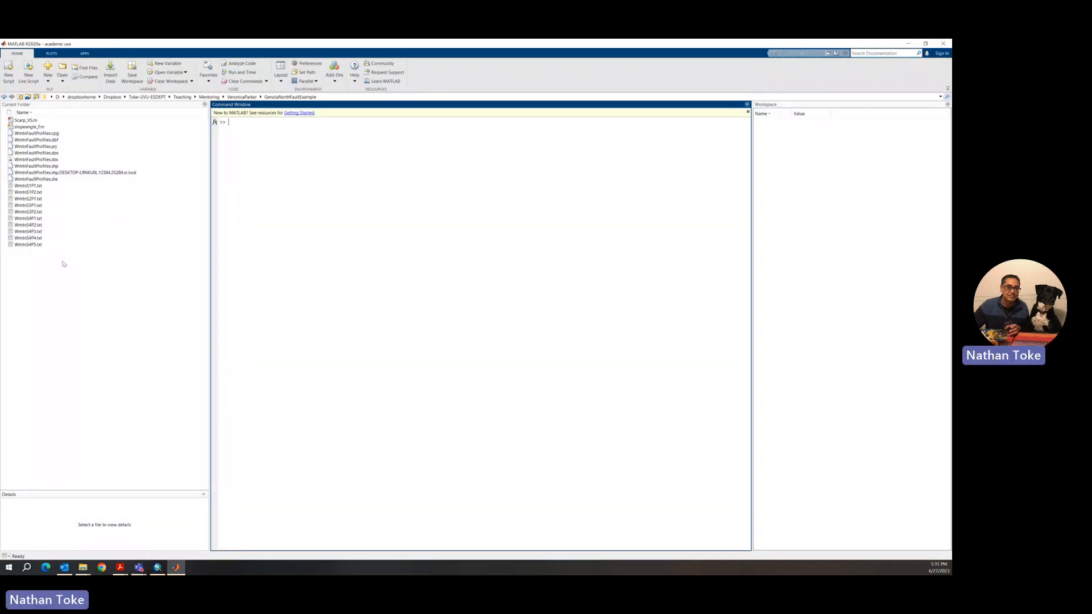
{"action": "left_click", "coordinate": [120, 567]}
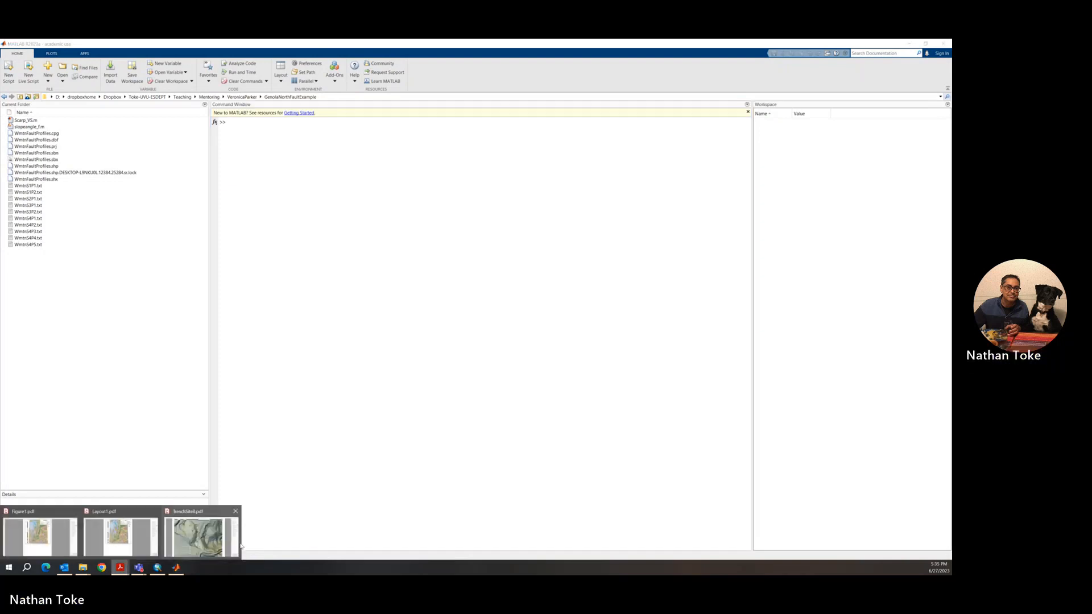
{"action": "left_click", "coordinate": [198, 538]}
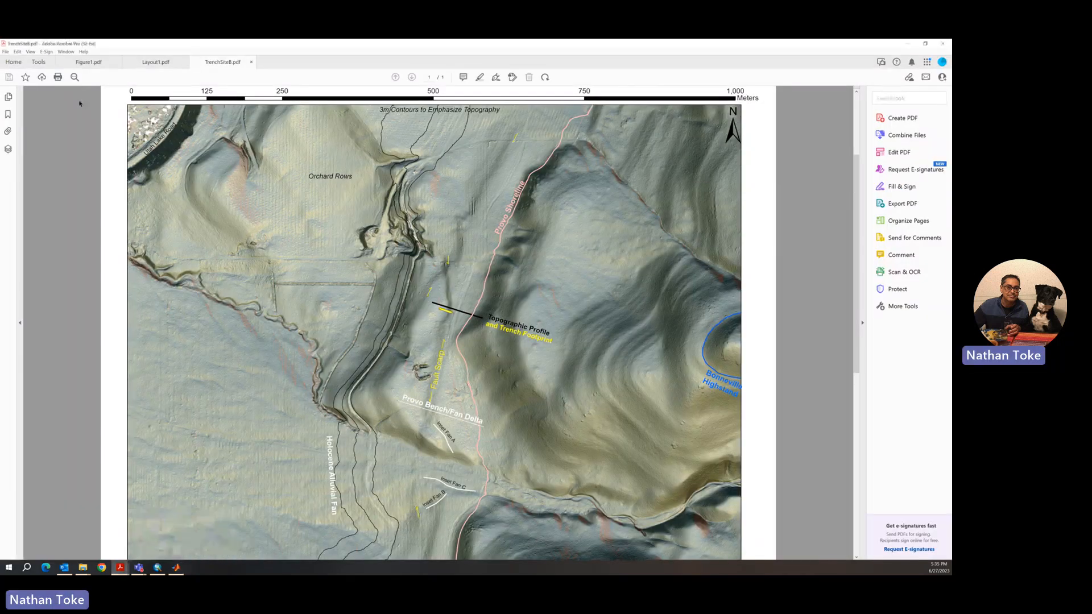
Open the tutorial Text_S3_VS_code_tutorial.pdf from the ges02096_supptext folder in the student's mentoring folder.
{"action": "left_click", "coordinate": [5, 52]}
{"action": "left_click", "coordinate": [5, 51]}
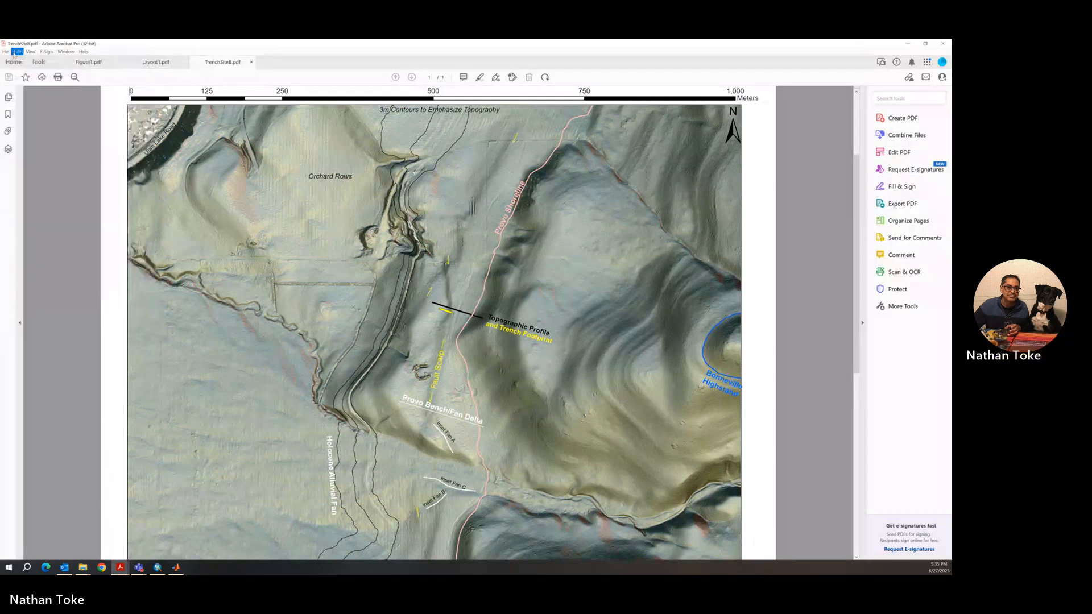
{"action": "left_click", "coordinate": [5, 52]}
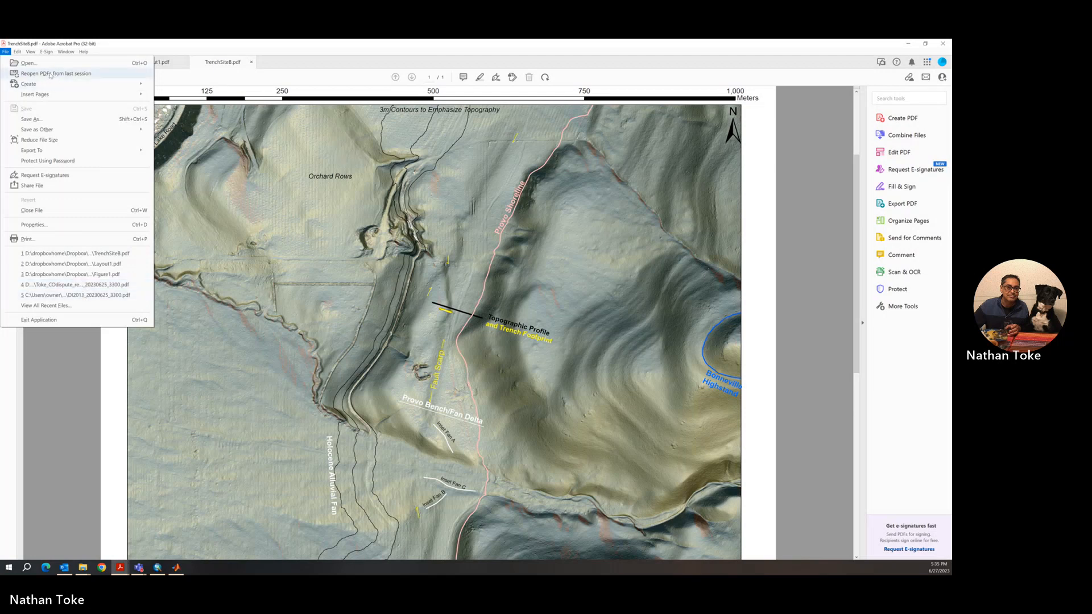
{"action": "left_click", "coordinate": [34, 64]}
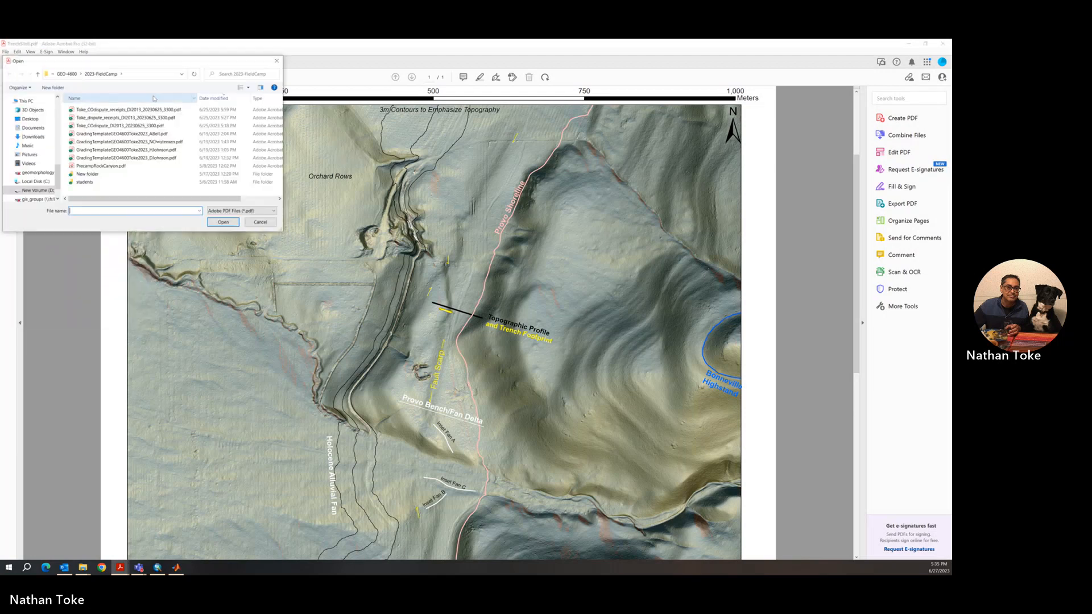
{"action": "left_click", "coordinate": [66, 74]}
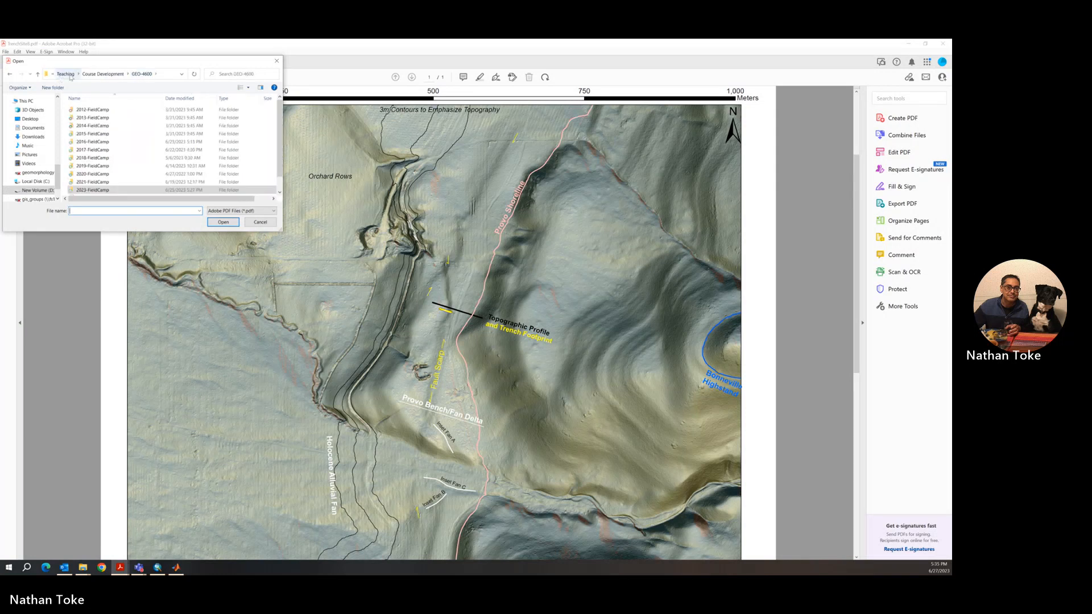
{"action": "left_click", "coordinate": [71, 75]}
{"action": "double_click", "coordinate": [88, 134]}
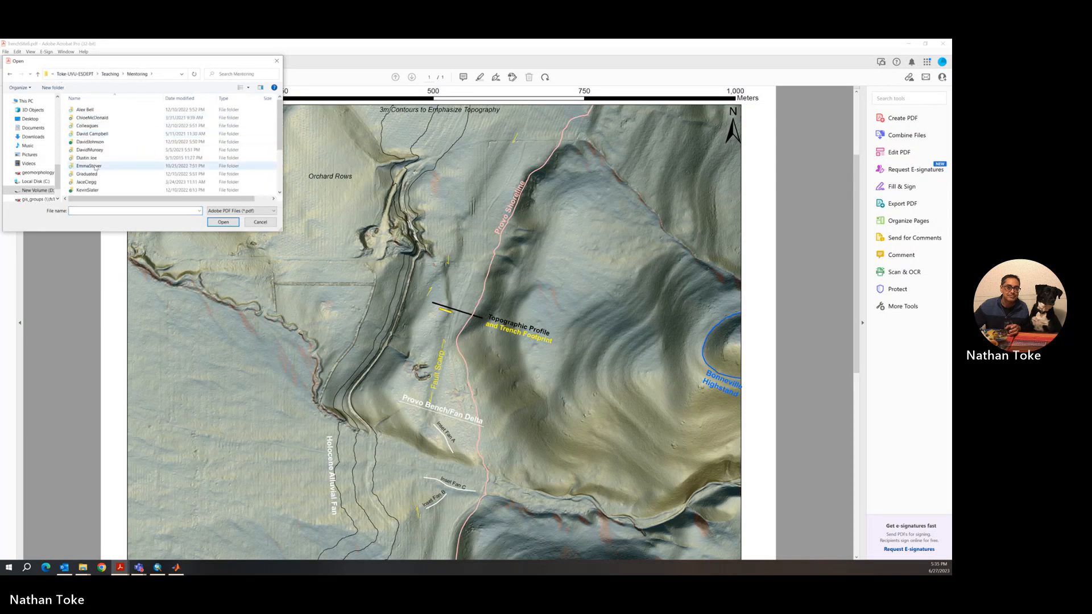
{"action": "scroll", "coordinate": [94, 182], "scroll_direction": "down", "scroll_amount": 3}
{"action": "double_click", "coordinate": [95, 139]}
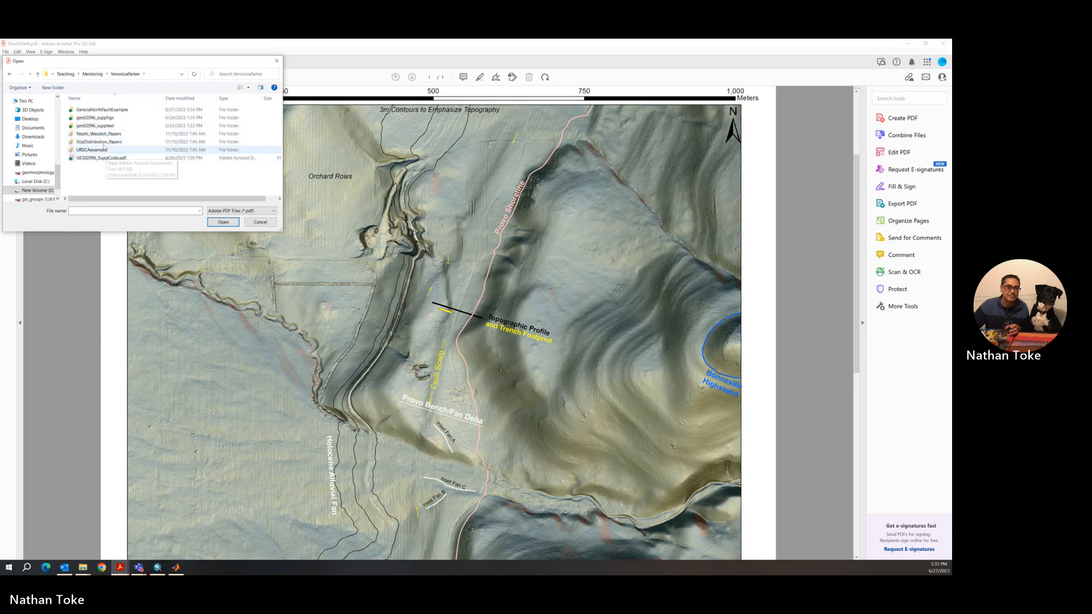
{"action": "double_click", "coordinate": [98, 126]}
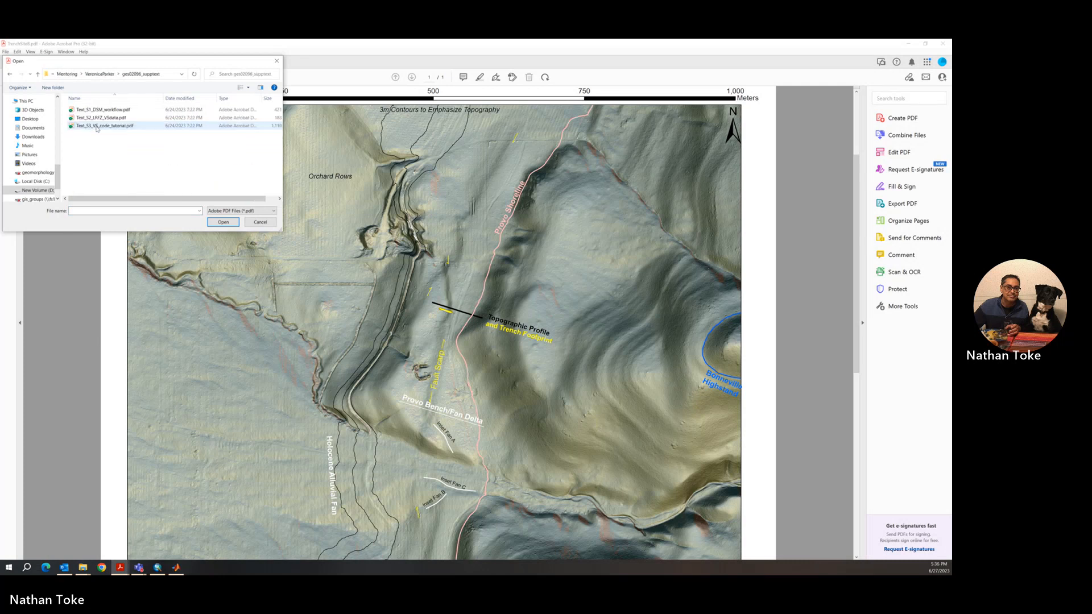
{"action": "double_click", "coordinate": [97, 126]}
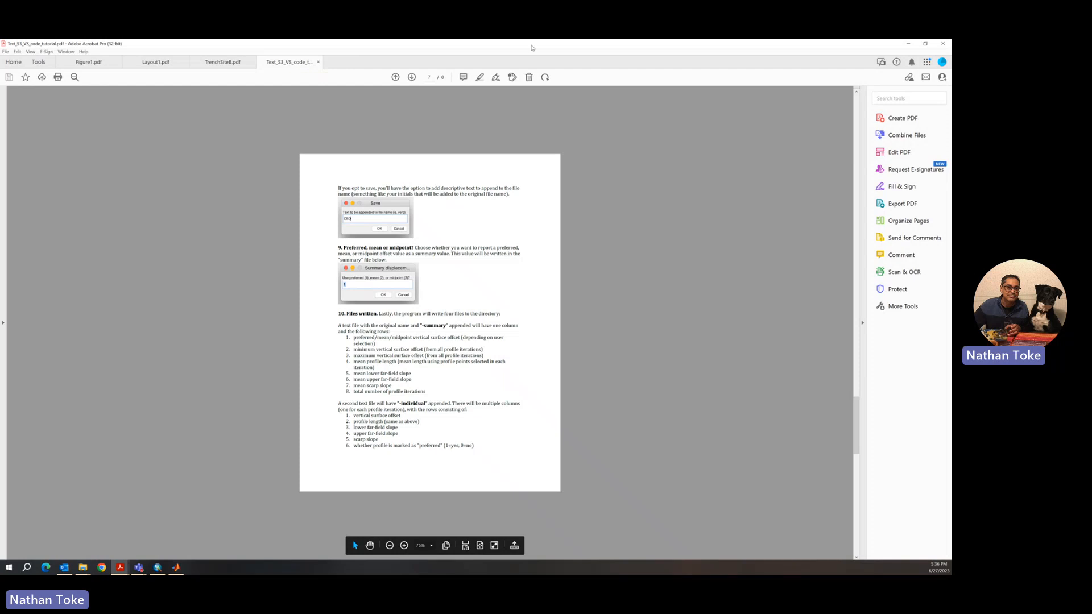
Arrange the tutorial PDF and MATLAB side by side, resizing the MATLAB window so its full file list is visible.
{"action": "left_click", "coordinate": [925, 44]}
{"action": "key", "text": "super+Left"}
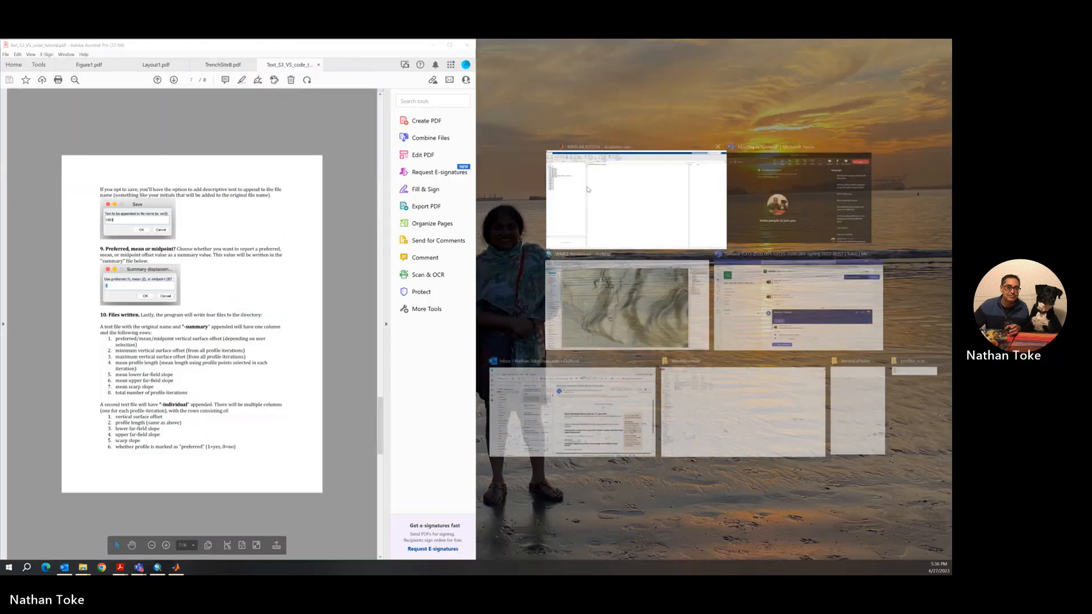
{"action": "left_click", "coordinate": [588, 189]}
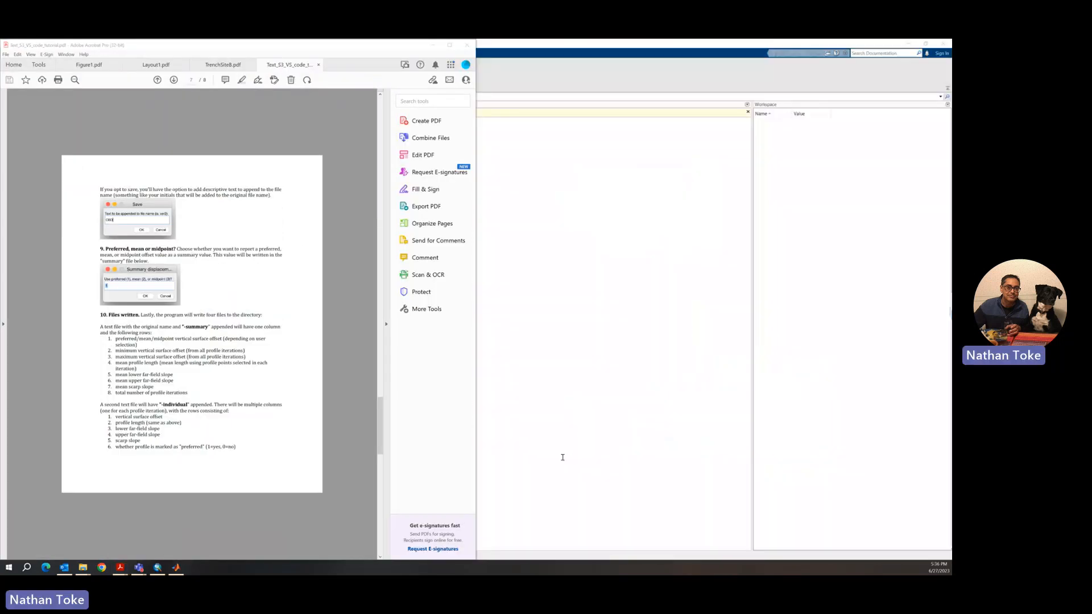
{"action": "left_click", "coordinate": [176, 568]}
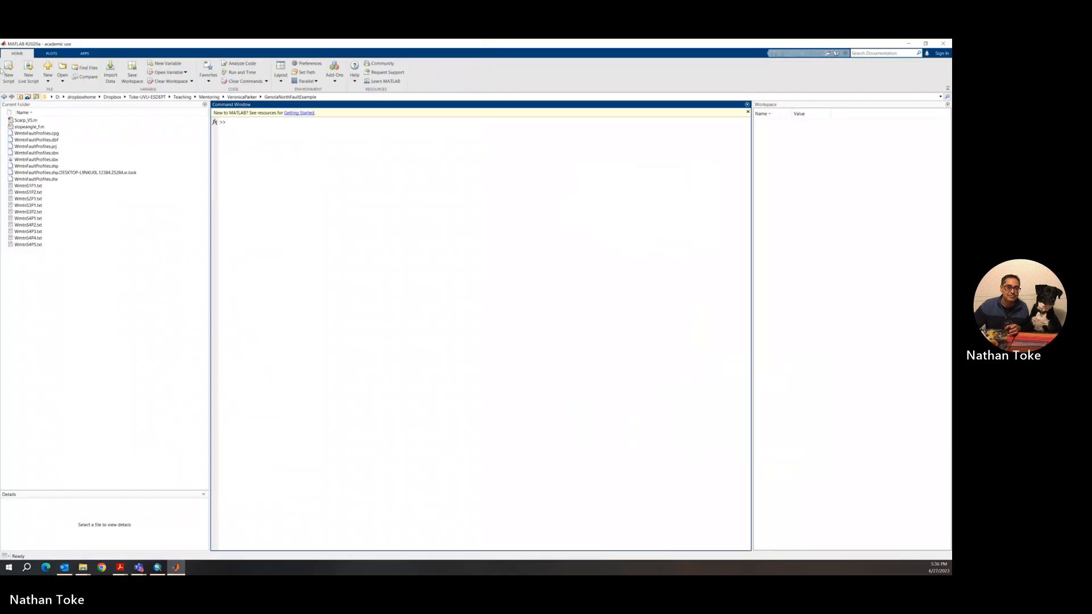
{"action": "left_click_drag", "start_coordinate": [97, 45], "coordinate": [494, 63]}
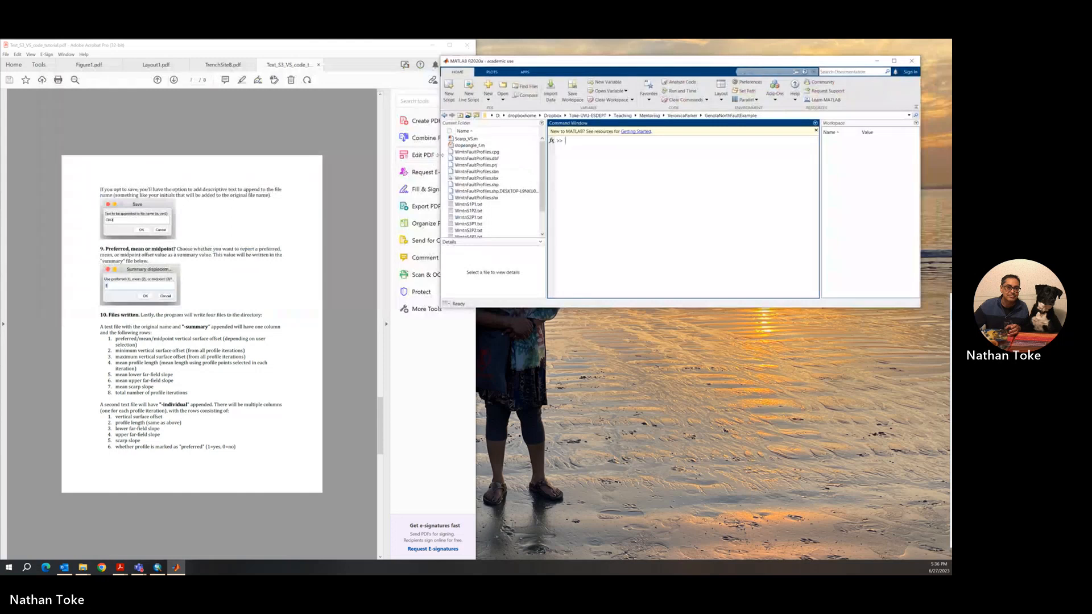
{"action": "left_click_drag", "start_coordinate": [439, 155], "coordinate": [393, 144]}
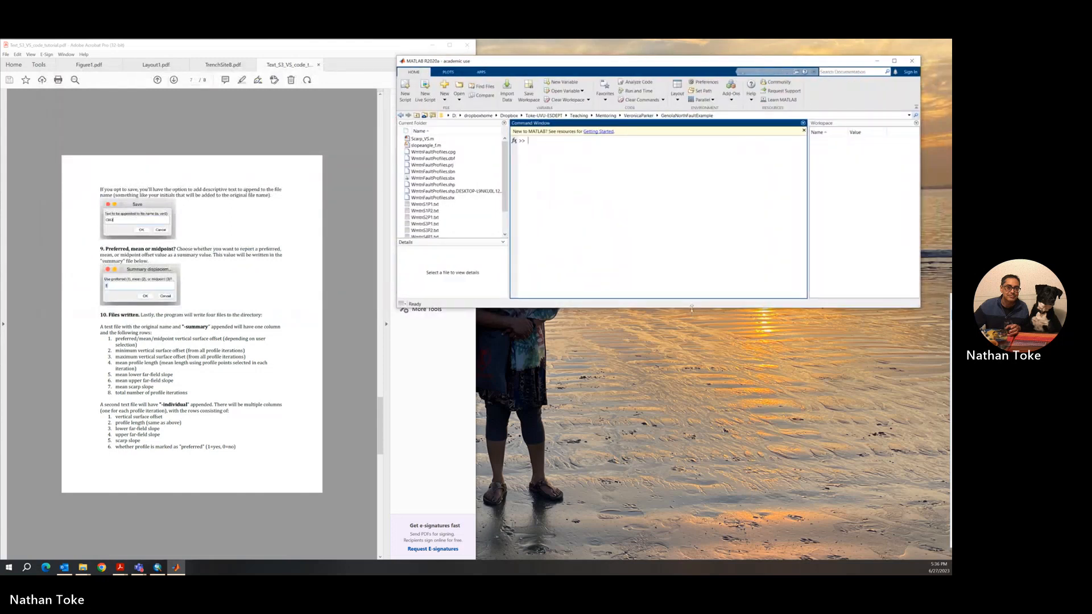
{"action": "left_click_drag", "start_coordinate": [693, 307], "coordinate": [675, 552]}
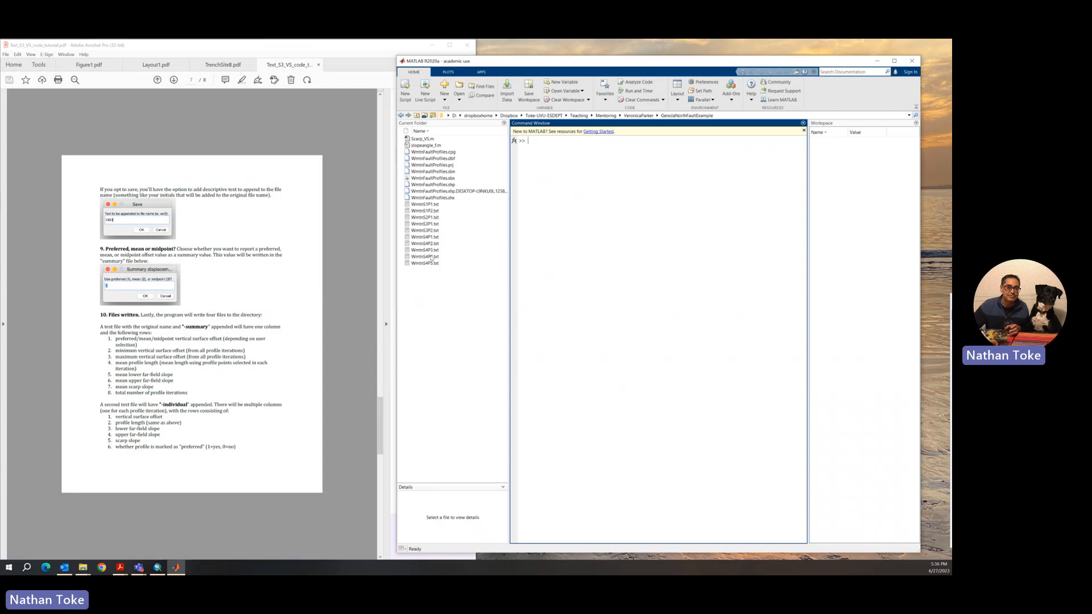
Inspect the data columns of WmtnS1P1.txt in MATLAB, close the file, and return the tutorial to its first page.
{"action": "double_click", "coordinate": [433, 204]}
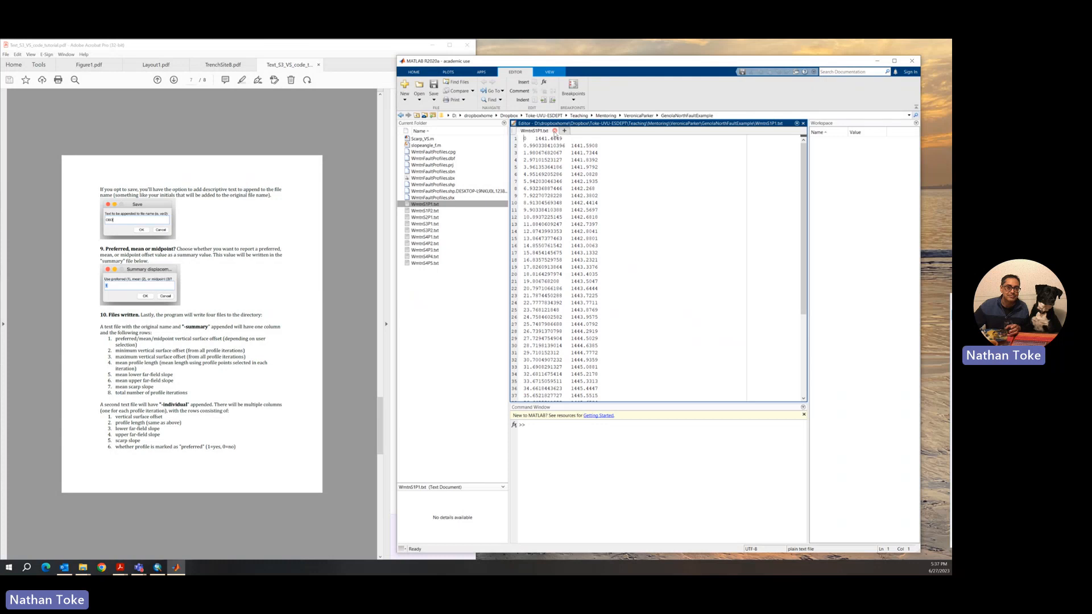
{"action": "left_click", "coordinate": [554, 130]}
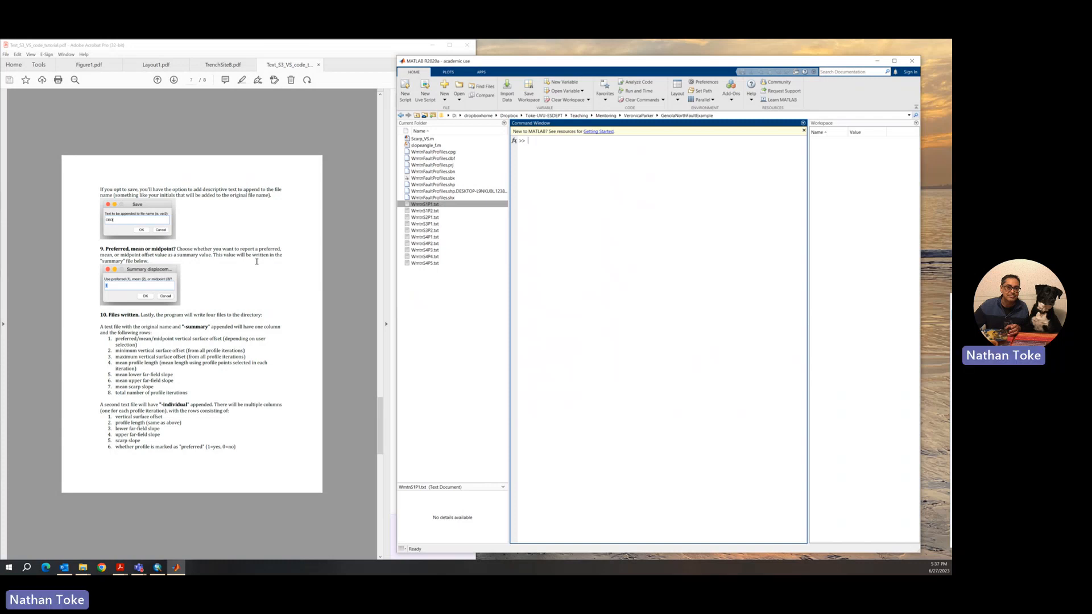
{"action": "key", "text": "Home"}
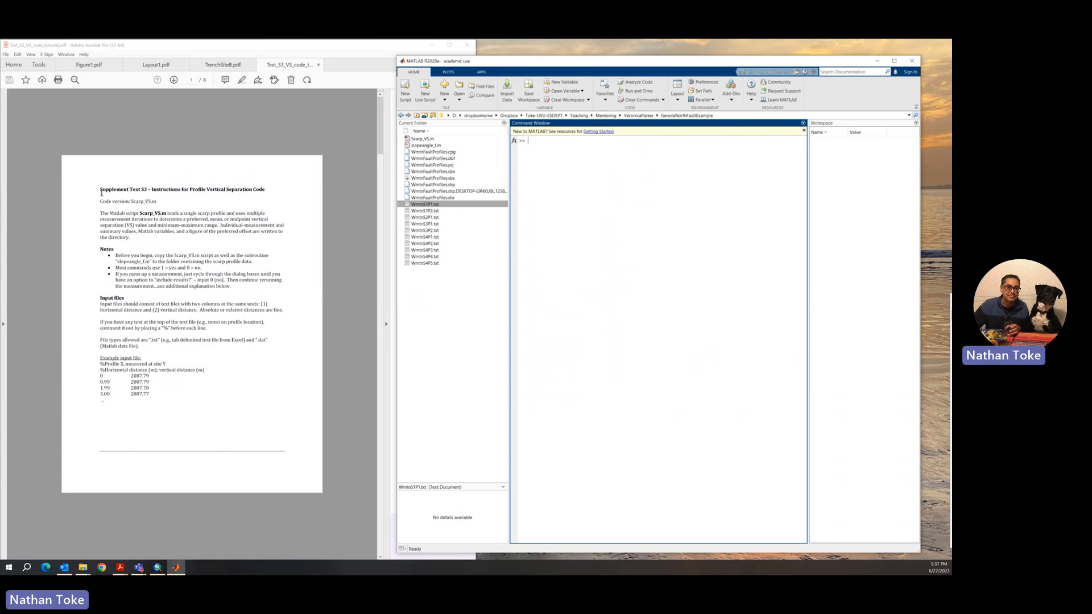
Open Text_S2_LRFZ_VSdata.pdf from the ges02096_supptext folder, review its table of scarp-profile VS measurements, and close it.
{"action": "left_click", "coordinate": [5, 54]}
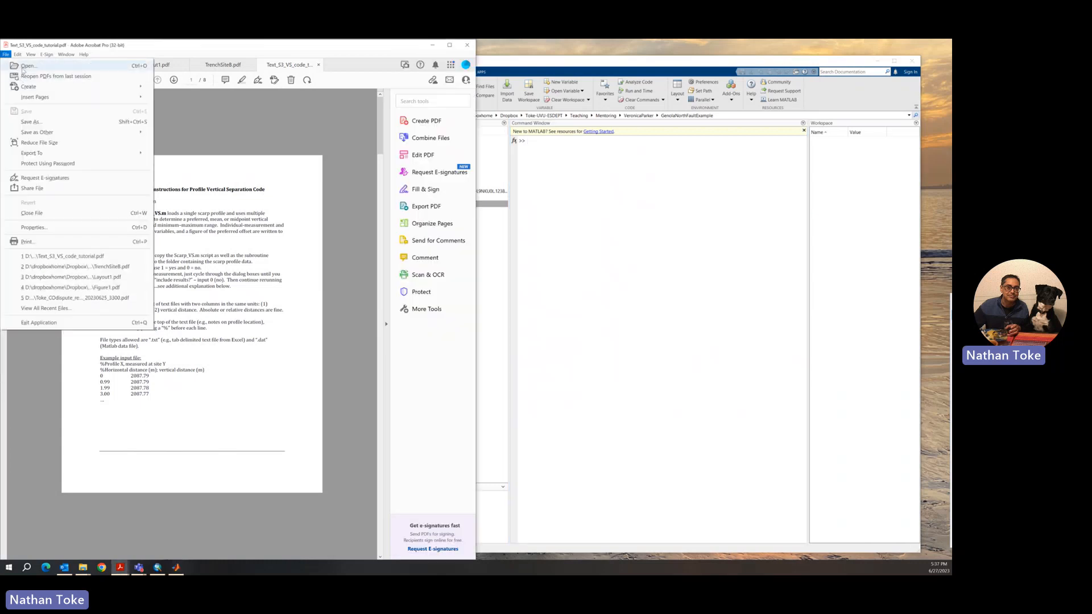
{"action": "left_click", "coordinate": [23, 67]}
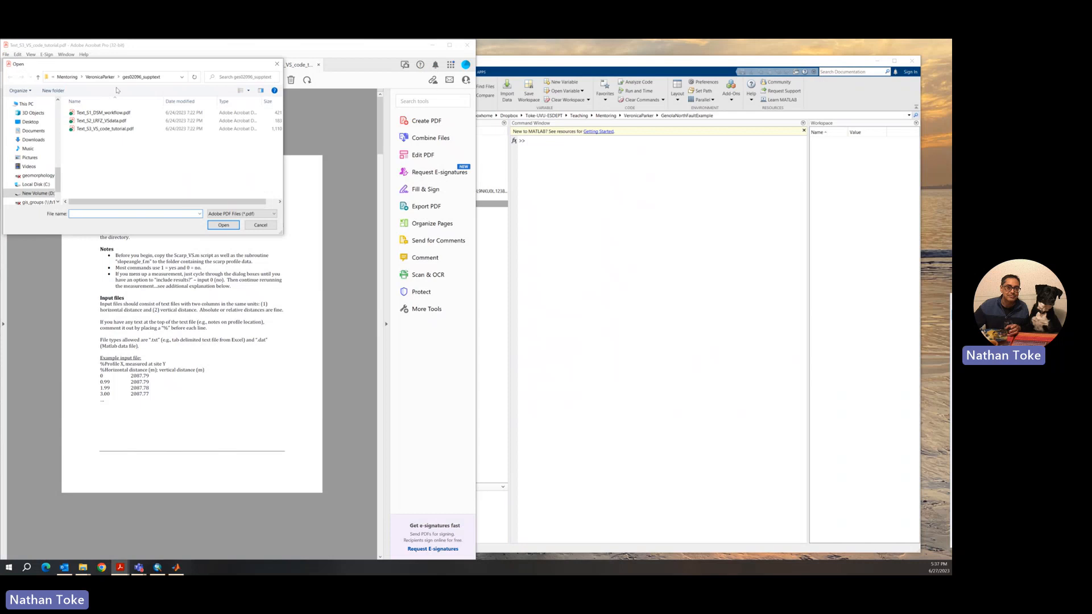
{"action": "left_click", "coordinate": [91, 81]}
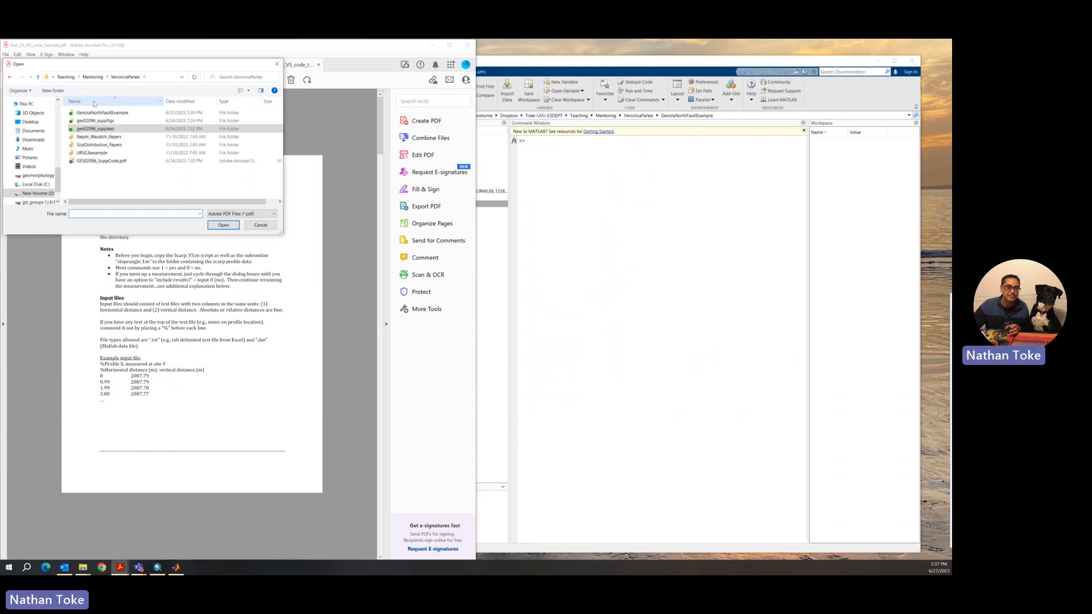
{"action": "double_click", "coordinate": [106, 130]}
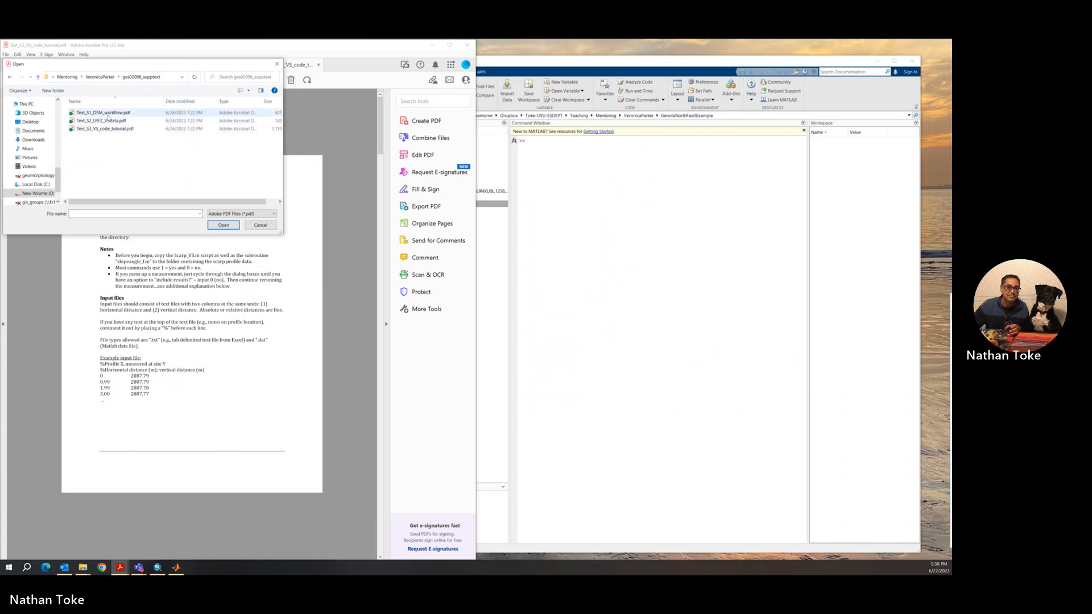
{"action": "left_click", "coordinate": [106, 122]}
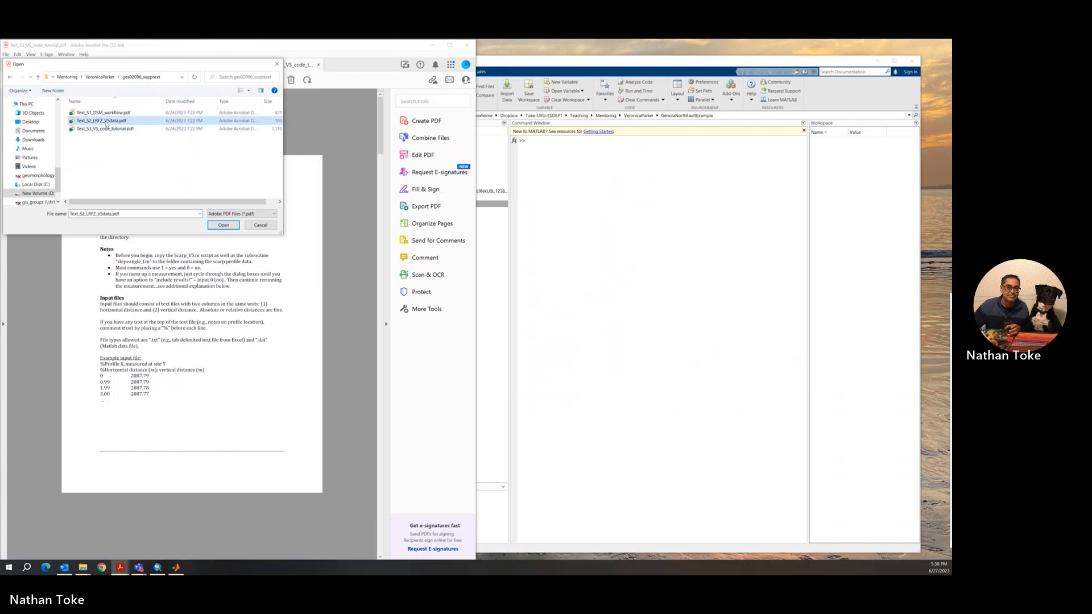
{"action": "double_click", "coordinate": [106, 121]}
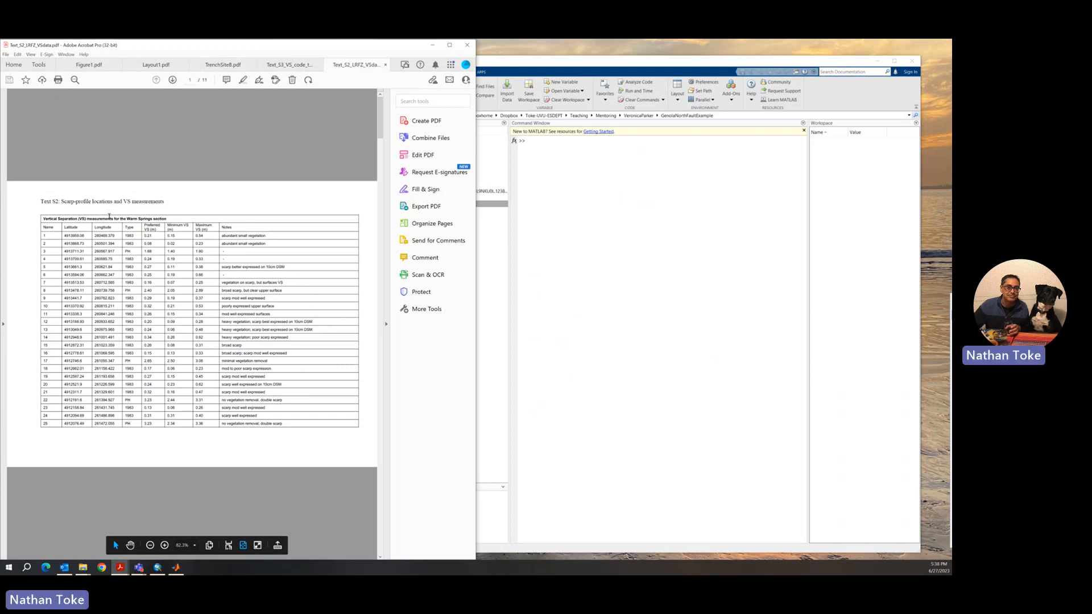
{"action": "left_click", "coordinate": [385, 65]}
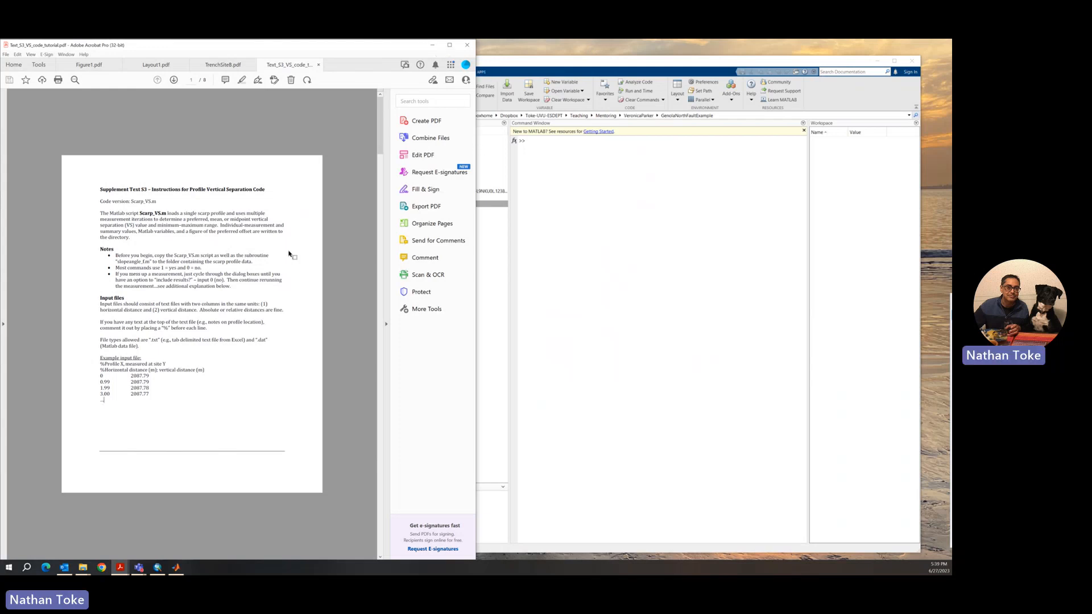
Enlarge the tutorial page beside the MATLAB window and open the Scarp_VS.m script to review its code.
{"action": "scroll", "coordinate": [285, 260], "scroll_direction": "up", "scroll_amount": 2}
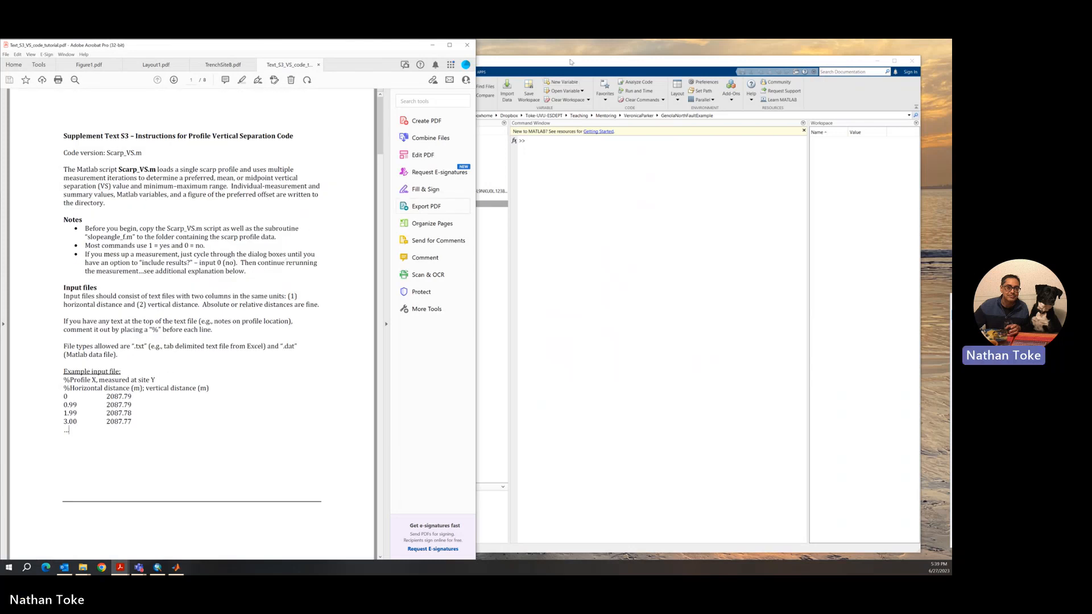
{"action": "left_click_drag", "start_coordinate": [571, 61], "coordinate": [596, 51]}
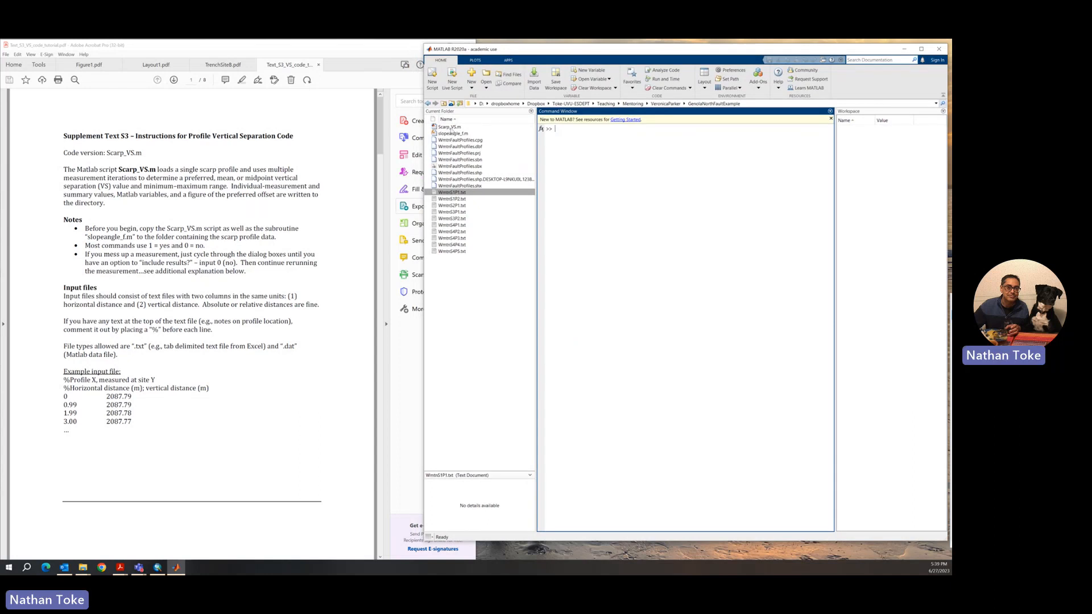
{"action": "left_click", "coordinate": [449, 127]}
{"action": "double_click", "coordinate": [450, 127]}
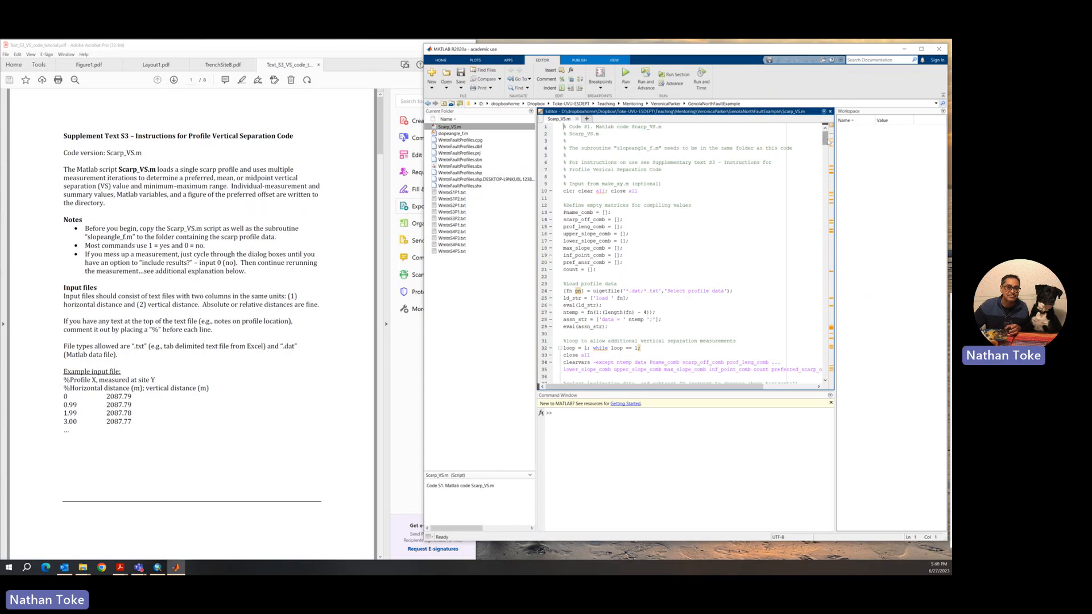
{"action": "mouse_move", "coordinate": [828, 141]}
{"action": "left_mouse_down"}
{"action": "mouse_move", "coordinate": [829, 392]}
{"action": "mouse_move", "coordinate": [825, 132]}
{"action": "left_mouse_up"}
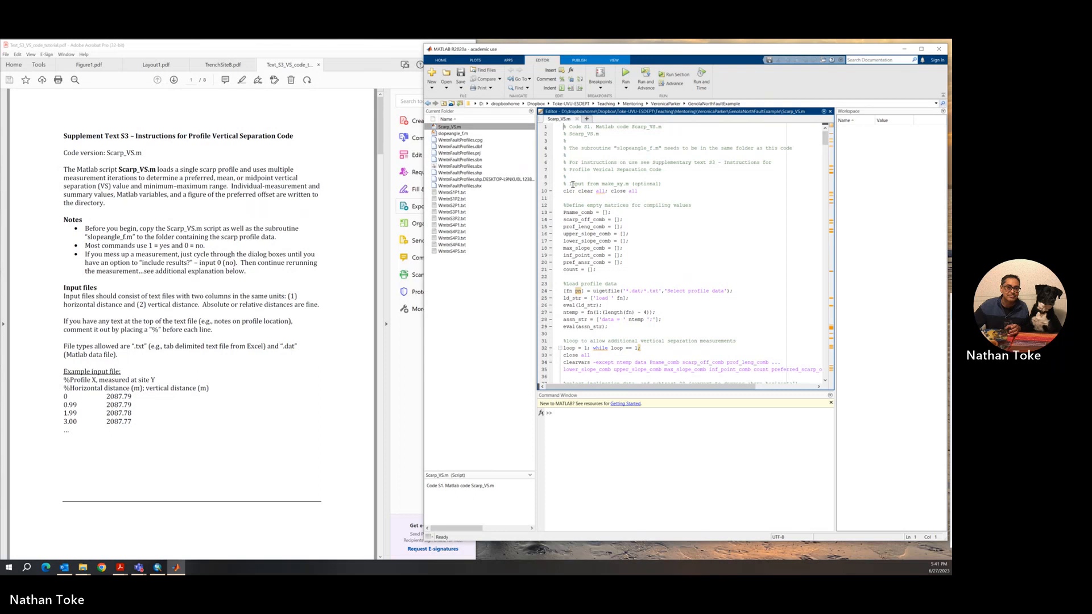
Run the script from the Command Window with the command run Scarp_VS.m.
{"action": "left_click", "coordinate": [567, 415]}
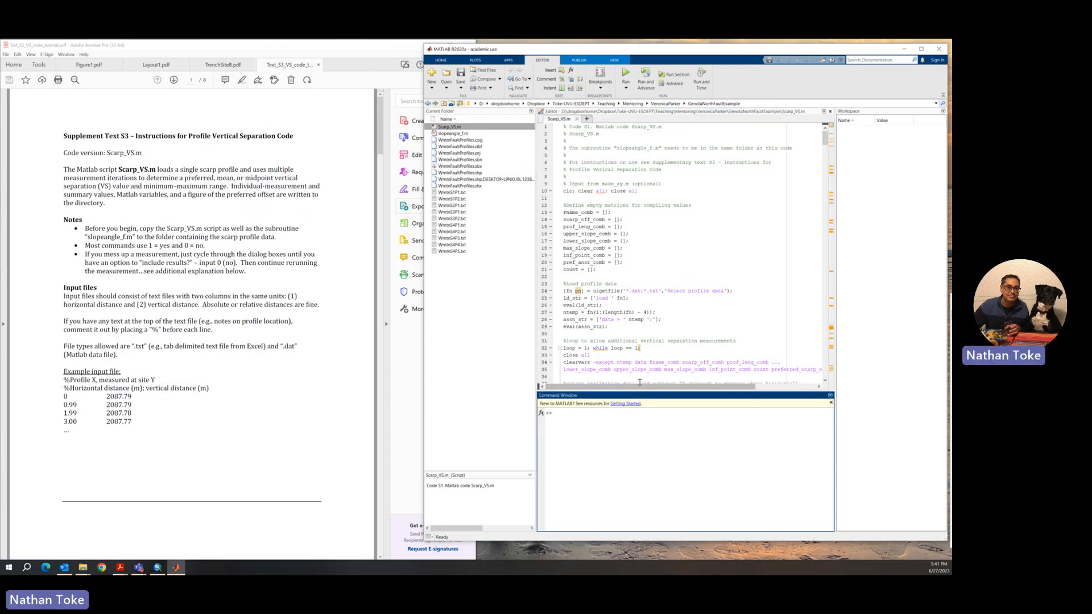
{"action": "type", "text": "ru"}
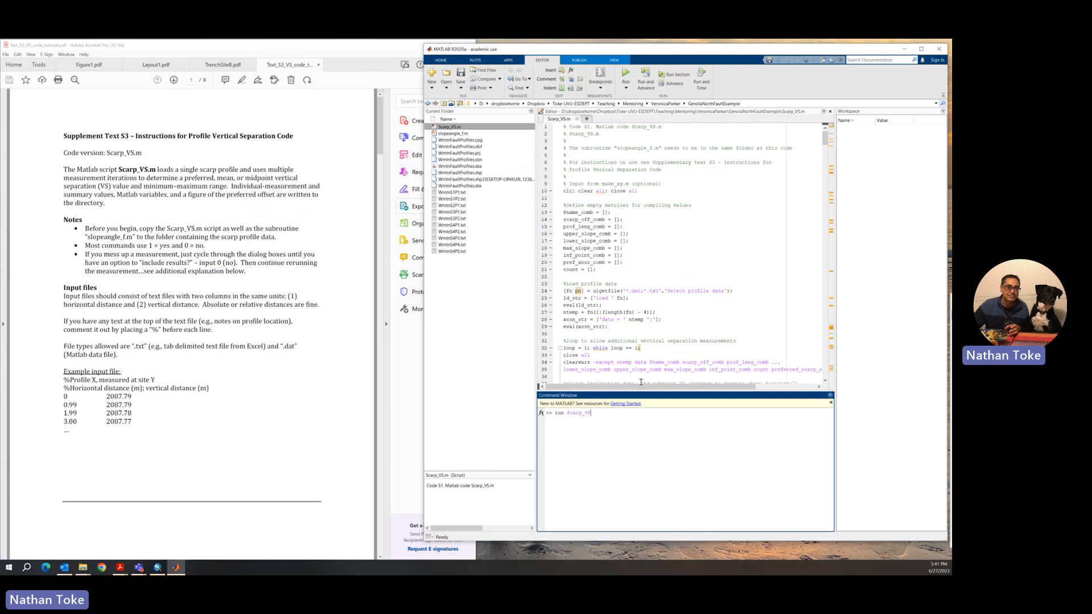
{"action": "type", "text": "n Scarp_VS.m"}
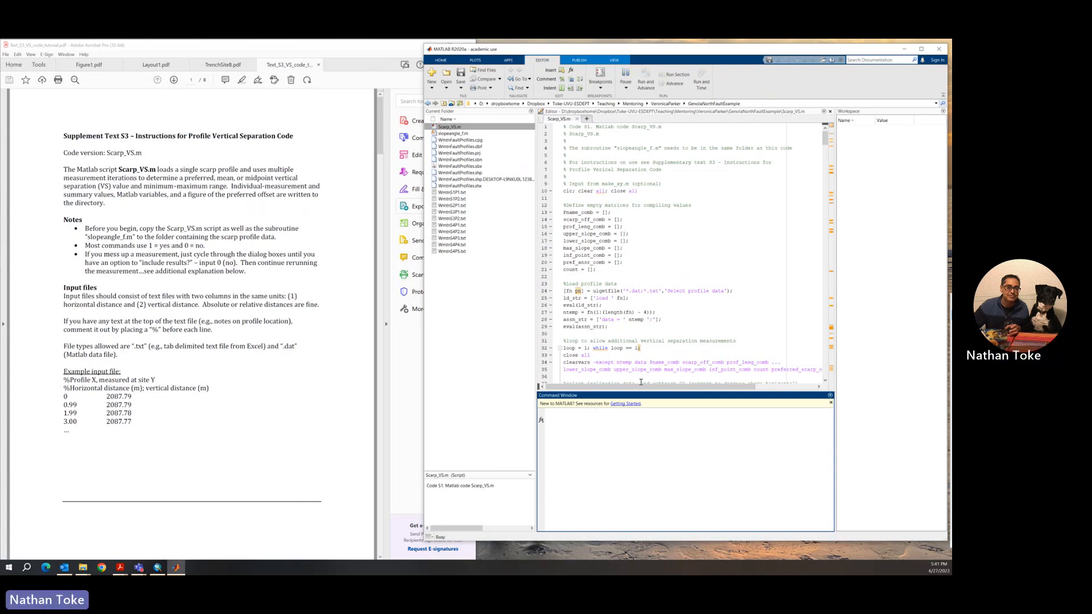
{"action": "key", "text": "Return"}
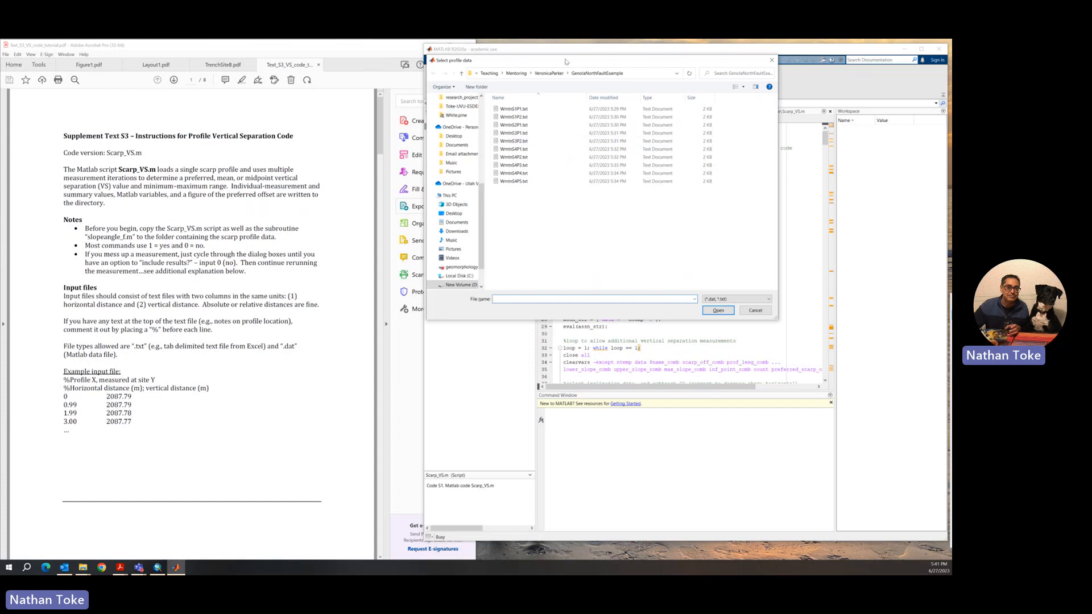
Load WmtnS4P1.txt as the profile data for the vertical separation script.
{"action": "left_click_drag", "start_coordinate": [564, 61], "coordinate": [628, 134]}
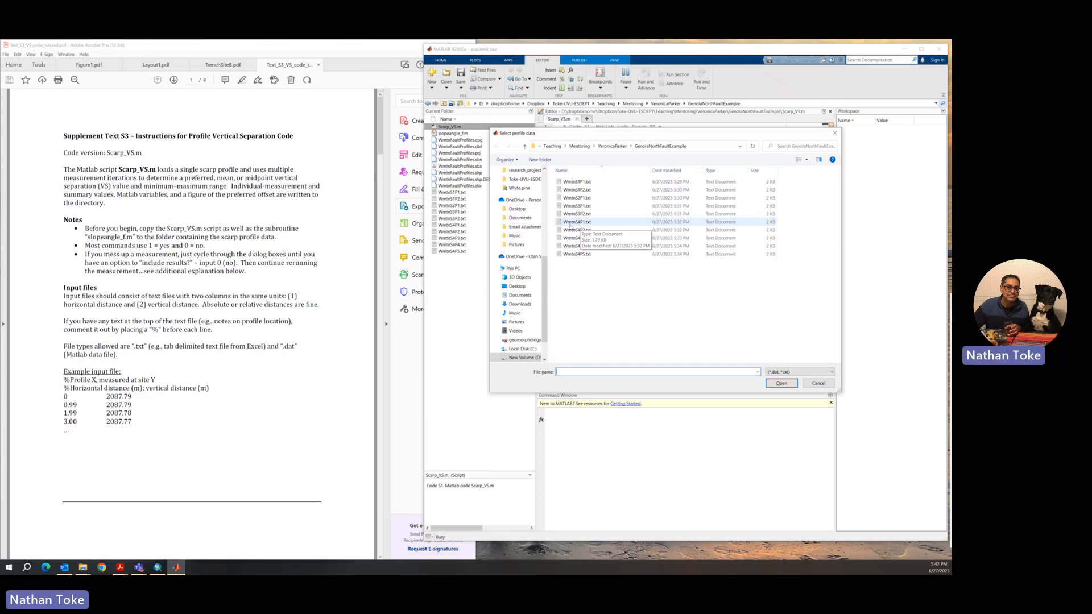
{"action": "left_click", "coordinate": [577, 223]}
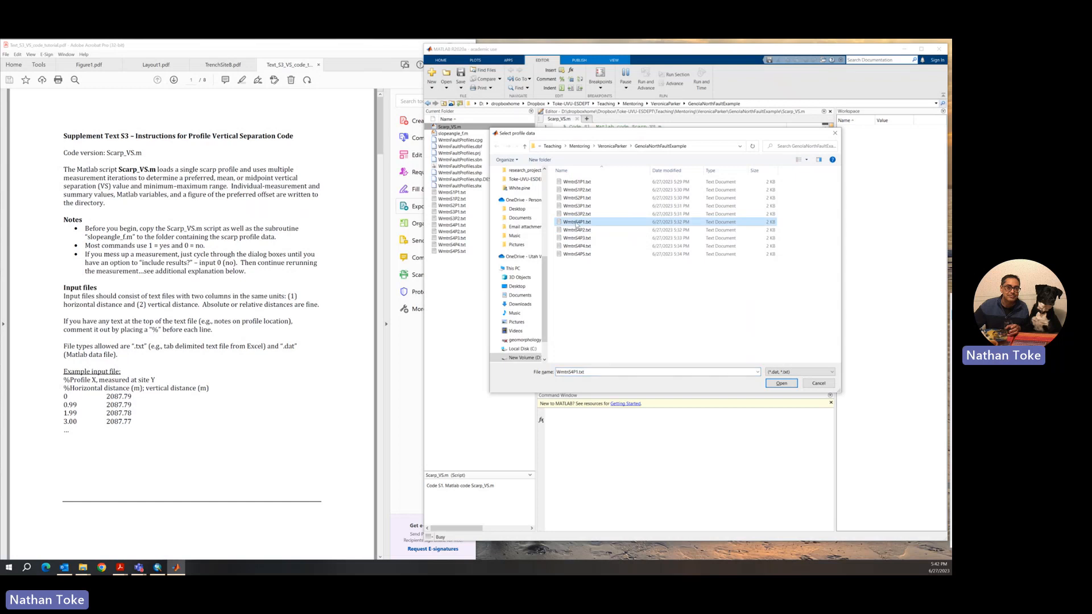
{"action": "left_click", "coordinate": [781, 384]}
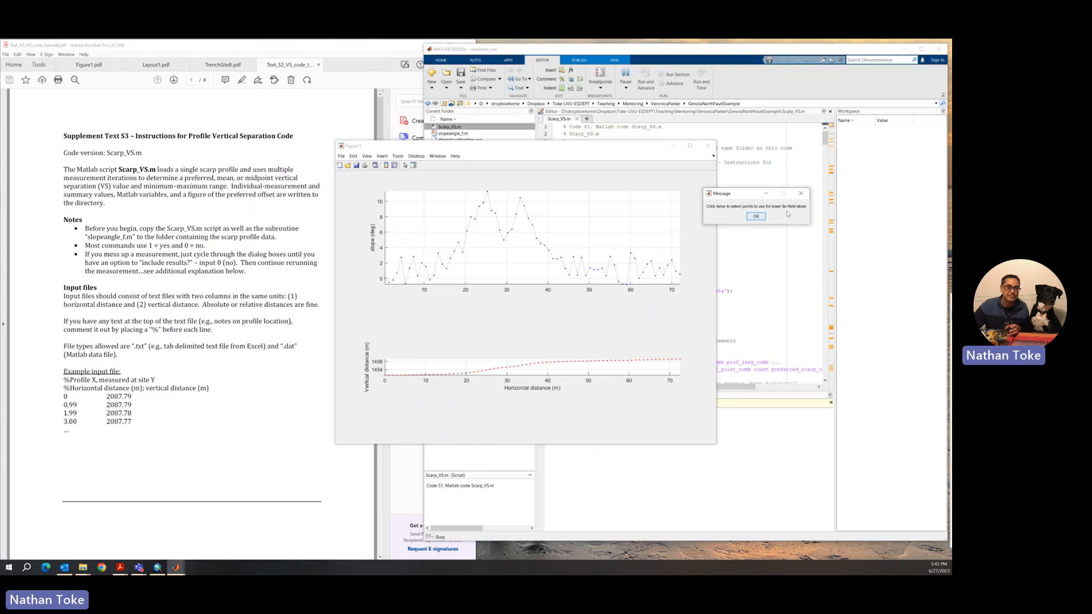
Pick the lower far-field slope points up to about 16 m and the upper far-field slope points from about 44 m to 70 m.
{"action": "left_click", "coordinate": [758, 218]}
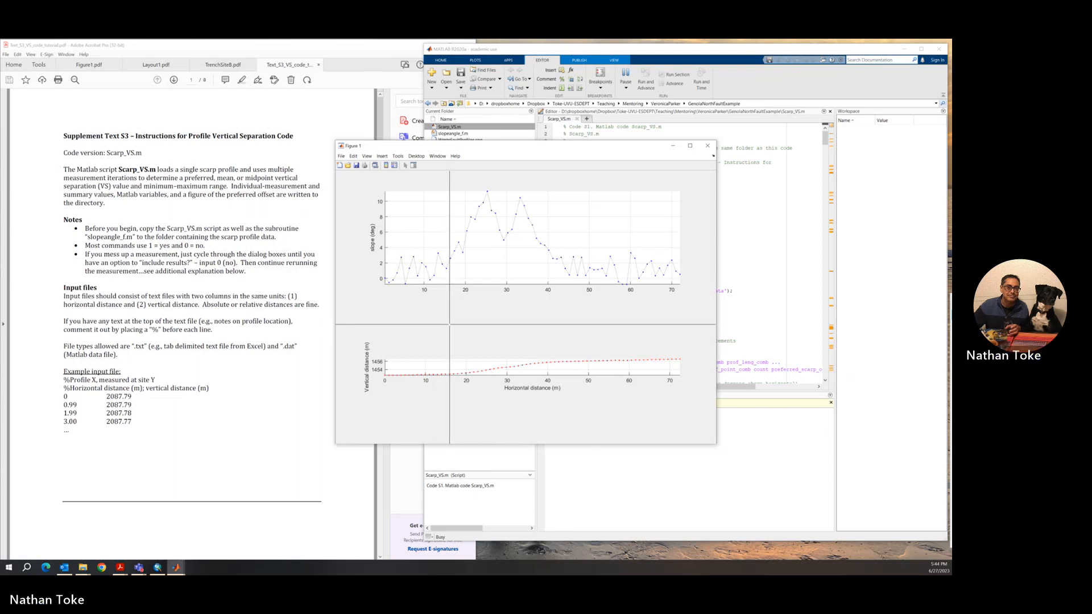
{"action": "left_click", "coordinate": [450, 325]}
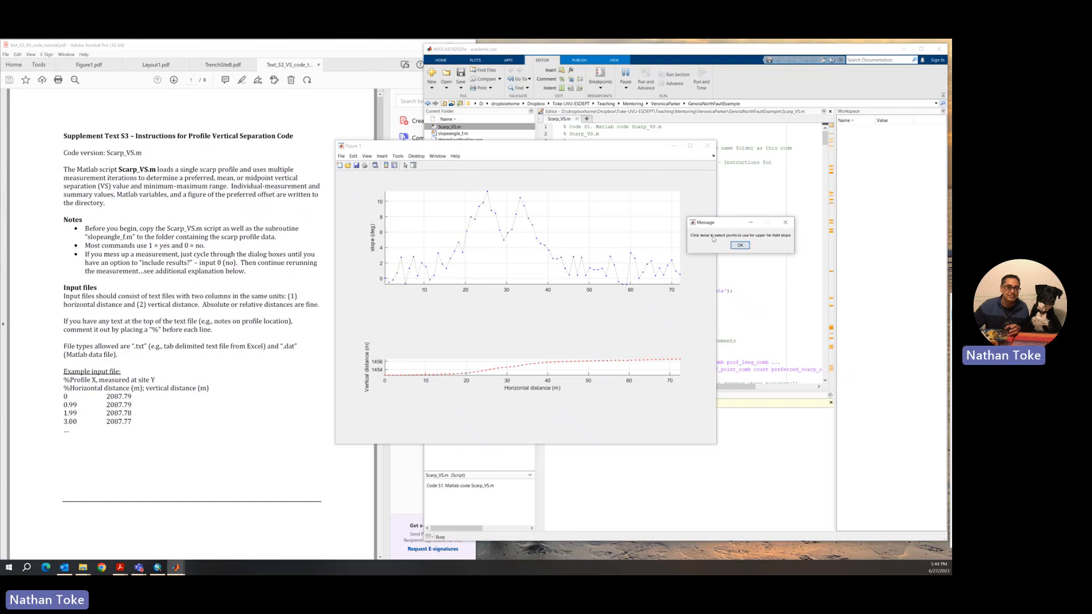
{"action": "left_click", "coordinate": [742, 246]}
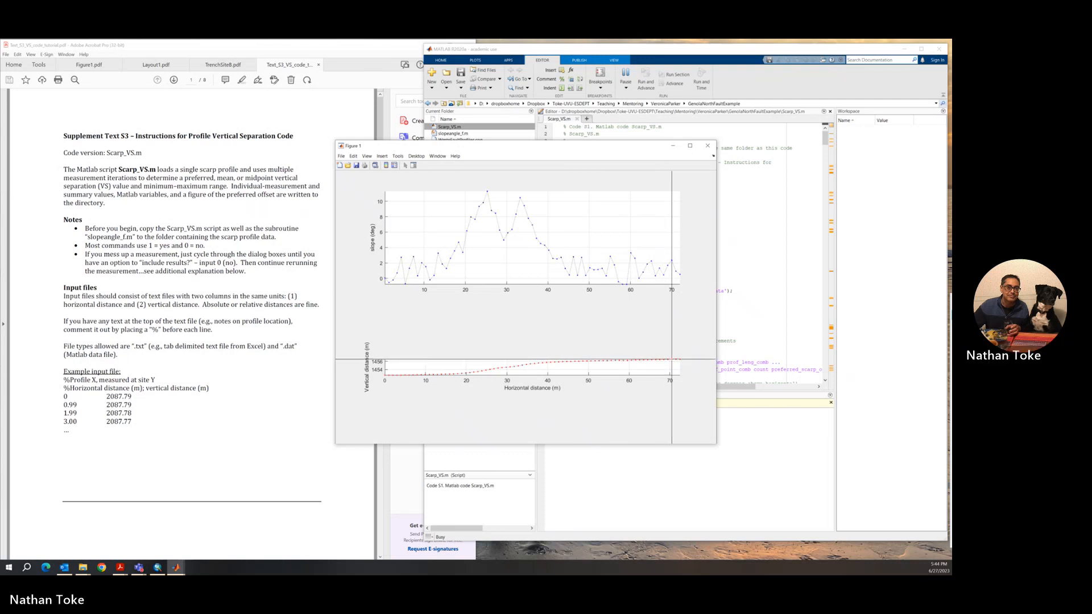
{"action": "left_click", "coordinate": [669, 360]}
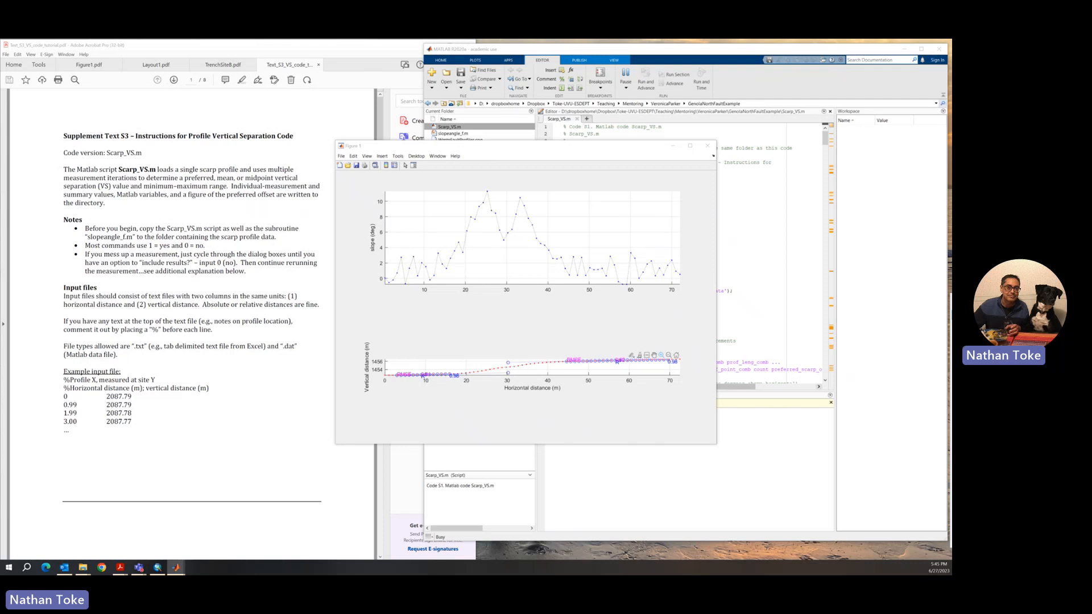
Define the scarp slope from about 18 m to 39 m and mark this vertical separation as not preferred (0).
{"action": "left_click_drag", "start_coordinate": [750, 262], "coordinate": [695, 200]}
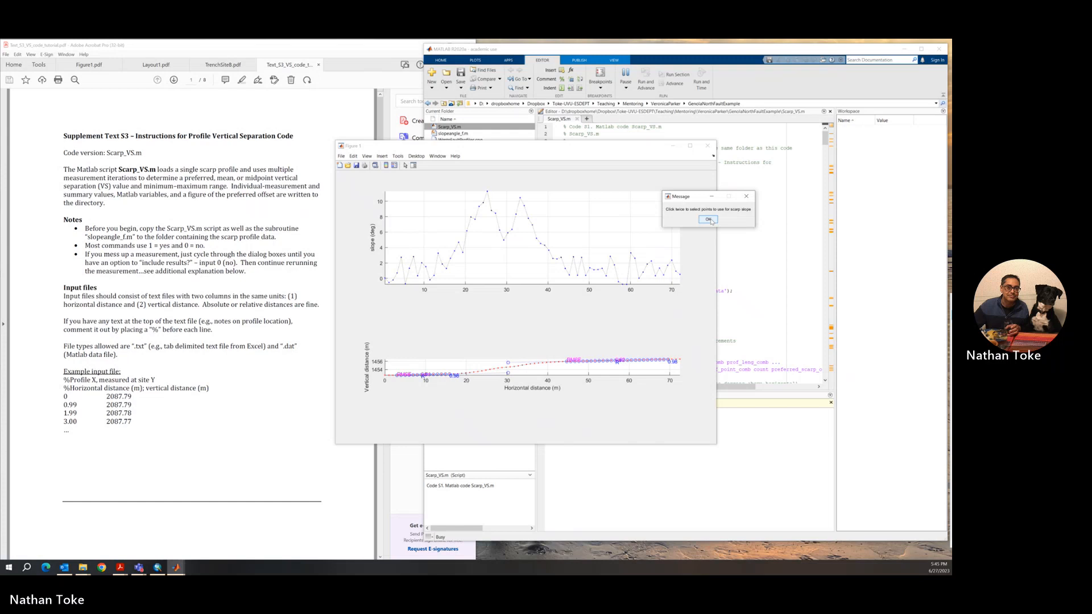
{"action": "left_click", "coordinate": [709, 220]}
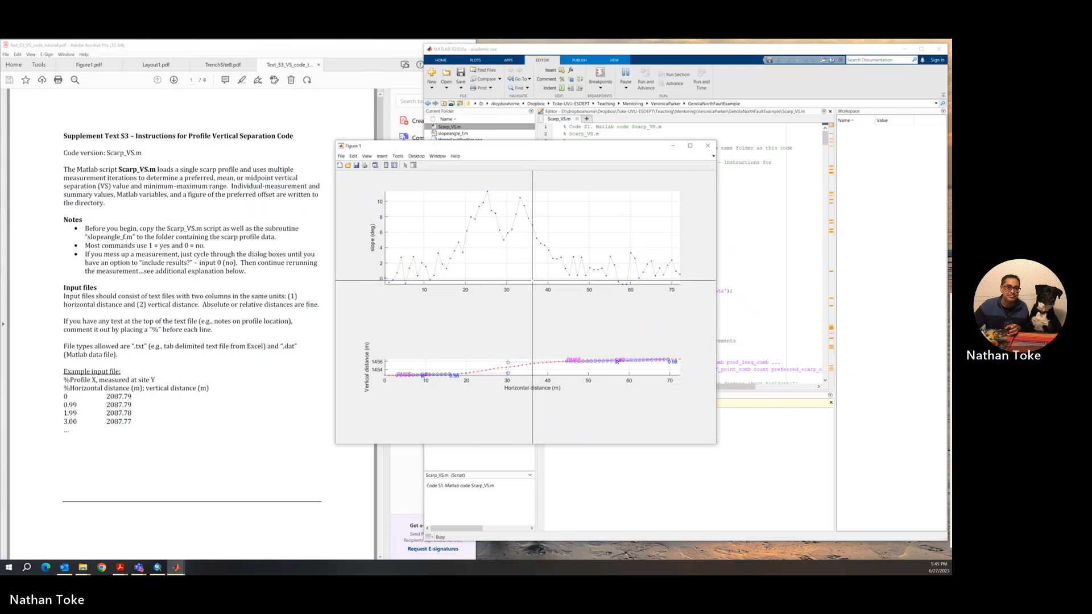
{"action": "left_click", "coordinate": [533, 280]}
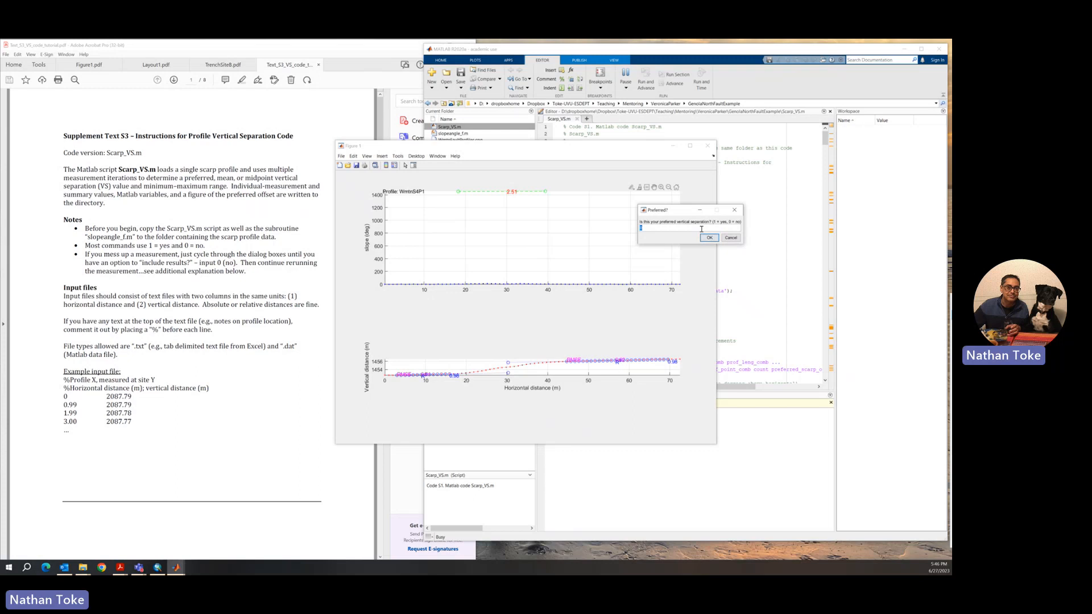
{"action": "left_click", "coordinate": [711, 238]}
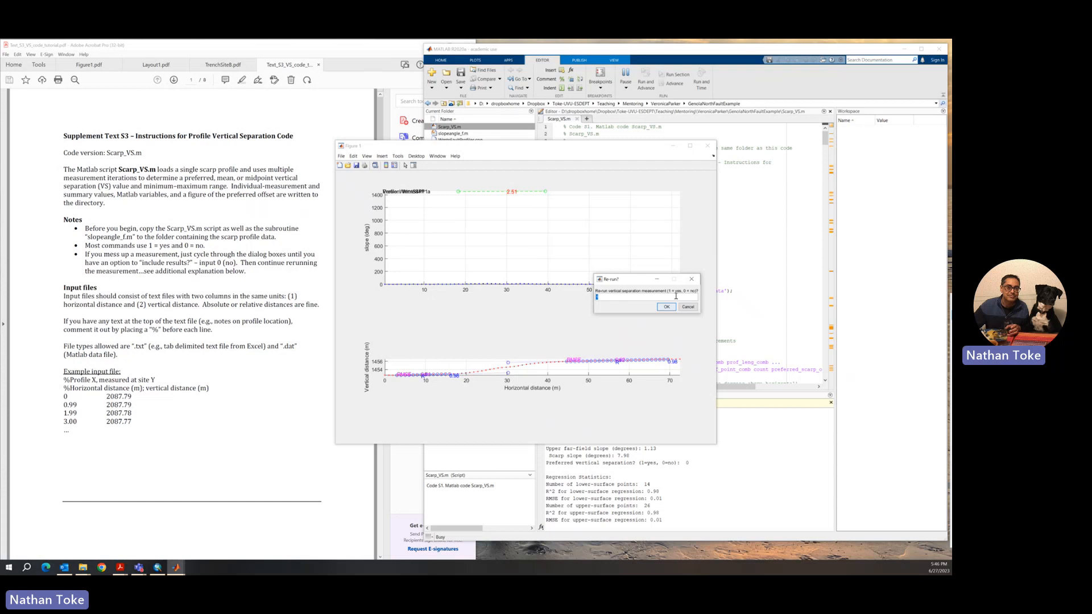
Re-run the vertical separation measurement with a subset of the profile spanning about 4 m to 56 m.
{"action": "left_click", "coordinate": [668, 308]}
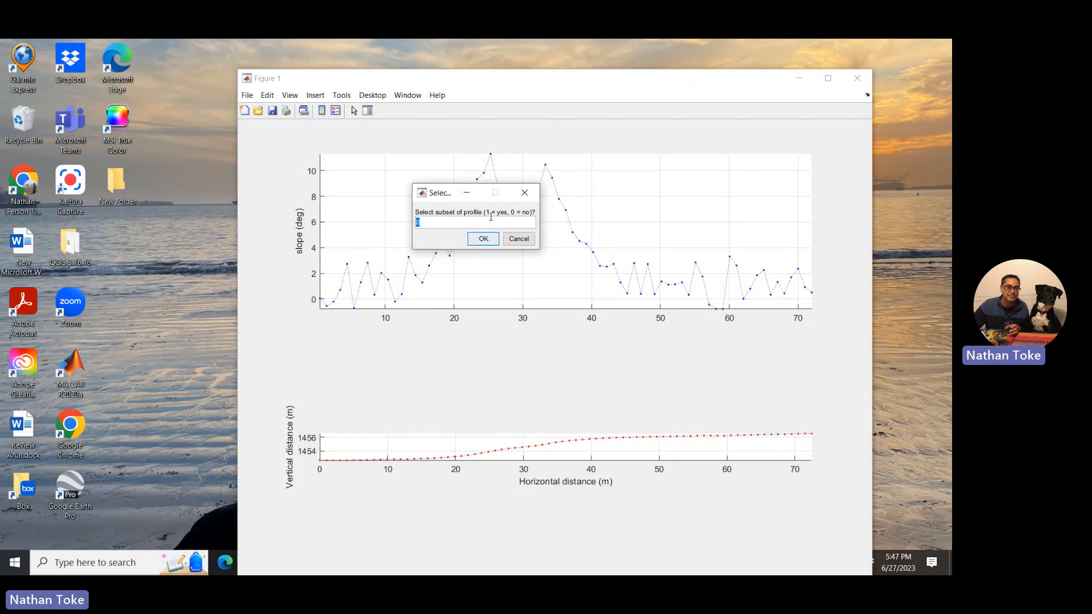
{"action": "left_click", "coordinate": [416, 222]}
{"action": "double_click", "coordinate": [416, 224]}
{"action": "type", "text": "1"}
{"action": "left_click", "coordinate": [483, 241]}
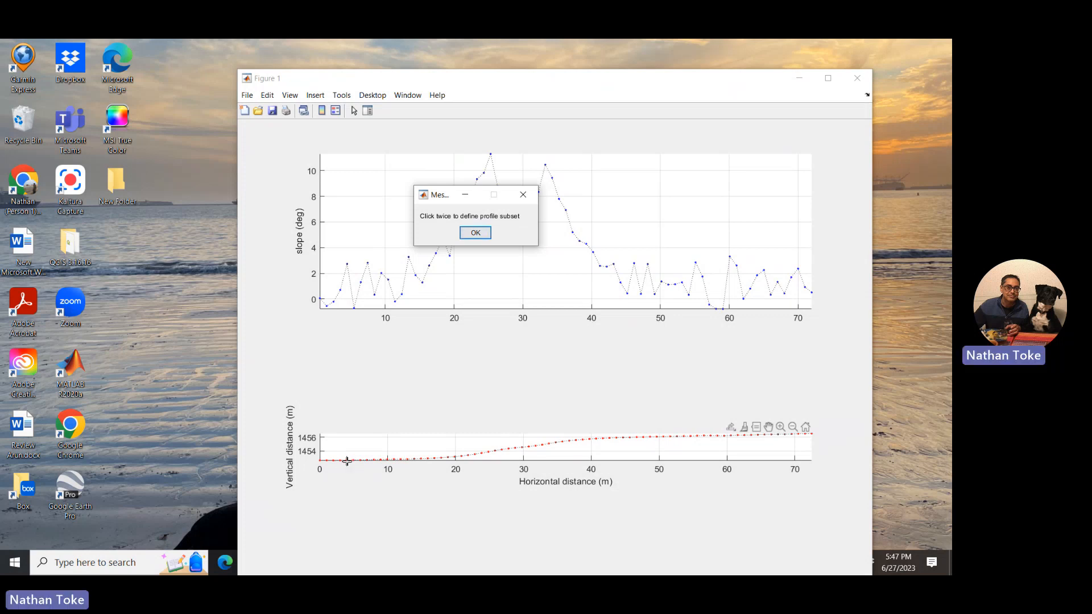
{"action": "key", "text": "Return"}
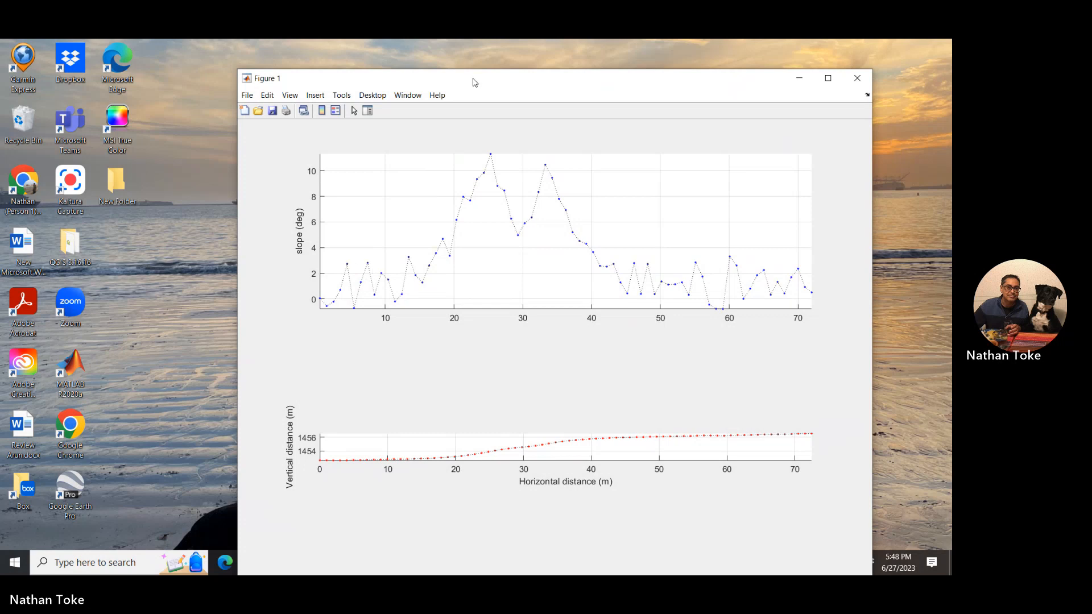
{"action": "left_click_drag", "start_coordinate": [472, 82], "coordinate": [411, 273]}
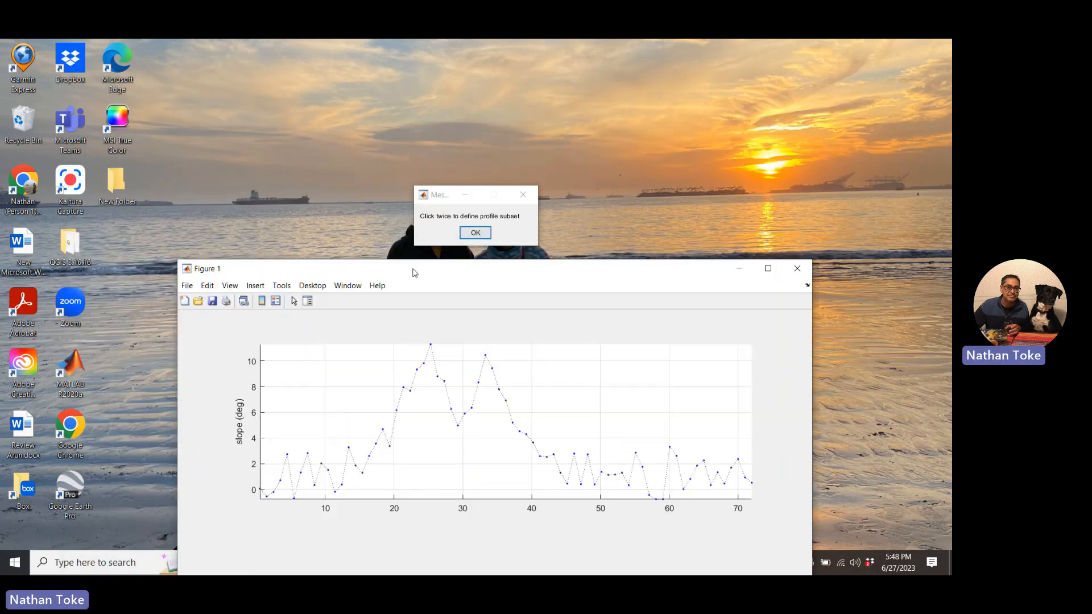
{"action": "left_click", "coordinate": [483, 197]}
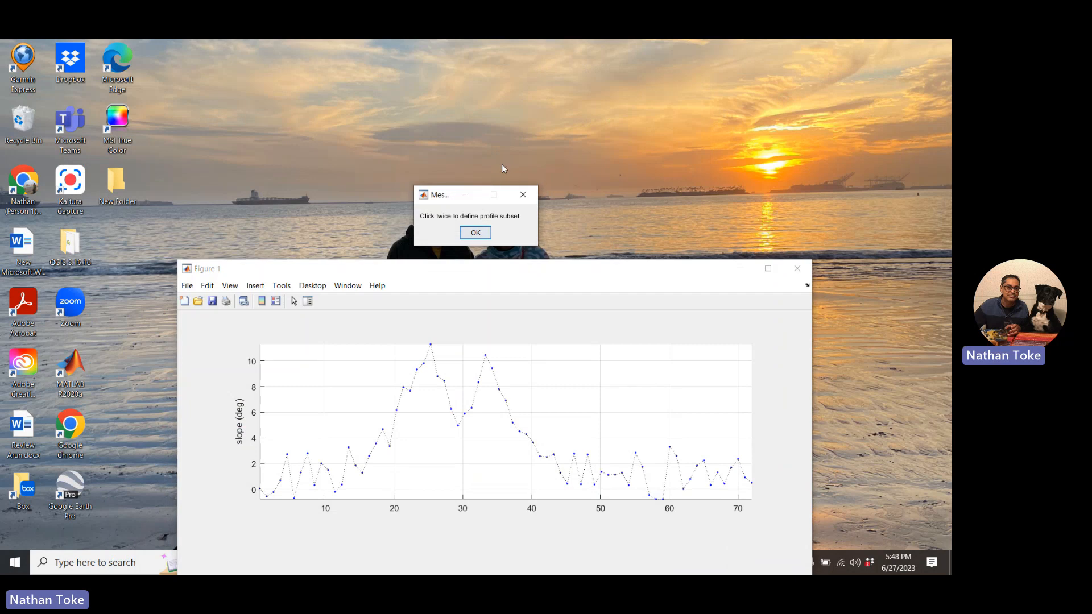
{"action": "left_click", "coordinate": [477, 236]}
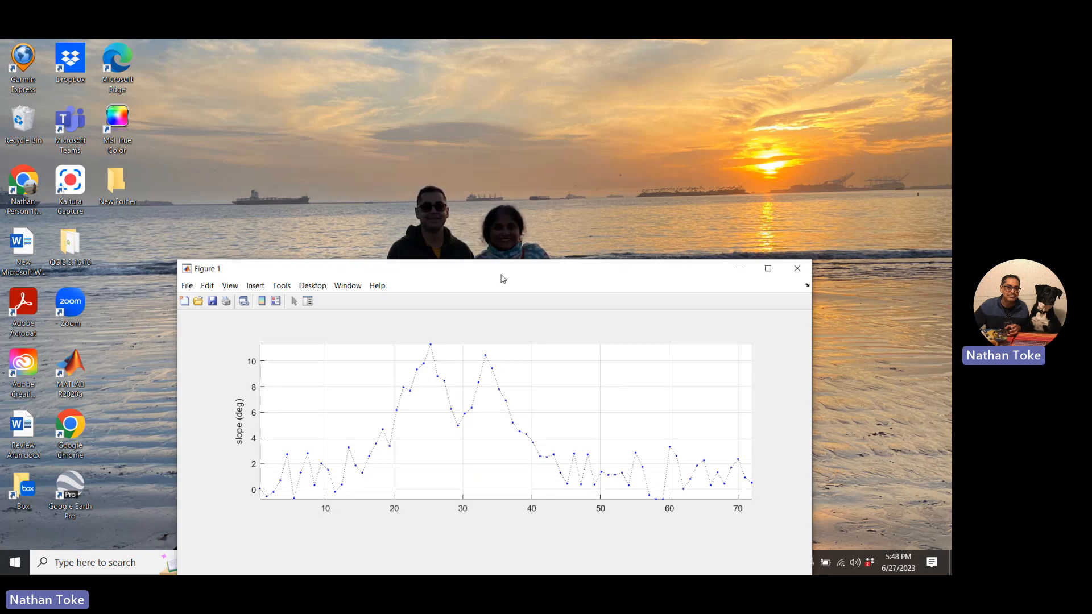
{"action": "left_click_drag", "start_coordinate": [502, 275], "coordinate": [505, 52]}
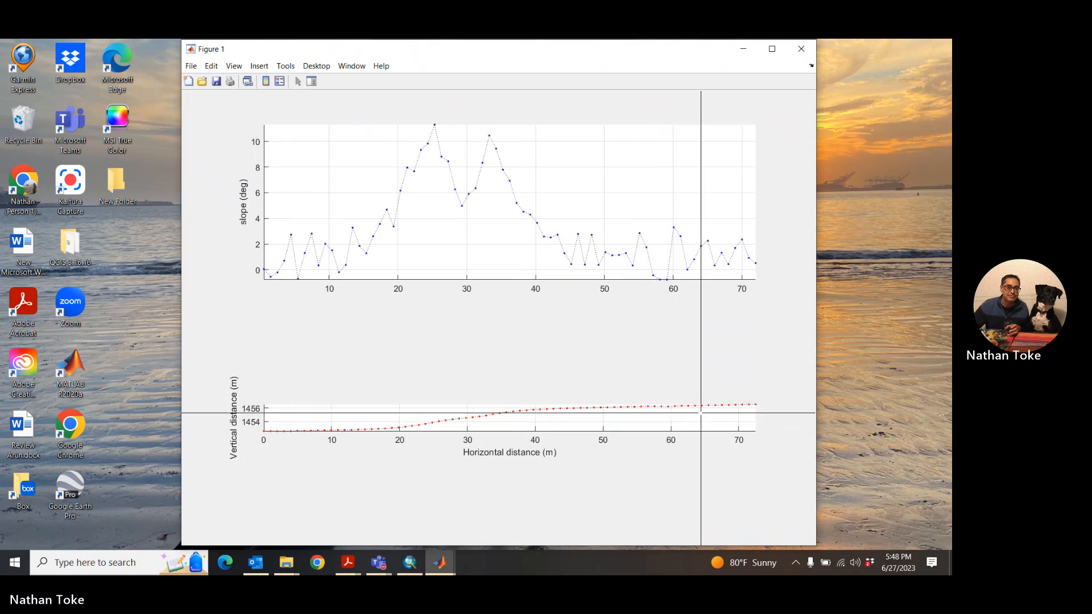
{"action": "left_click", "coordinate": [647, 406]}
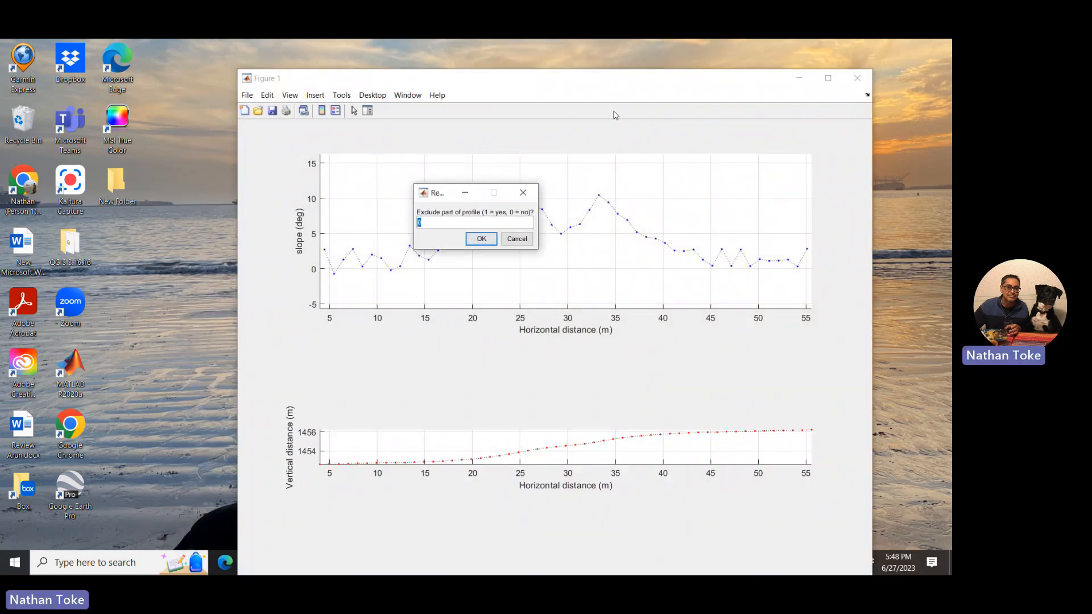
Exclude no part of the profile, and pick far-field slope points up to about 15 m (lower) and from about 44 m to 55 m (upper).
{"action": "left_click", "coordinate": [479, 239]}
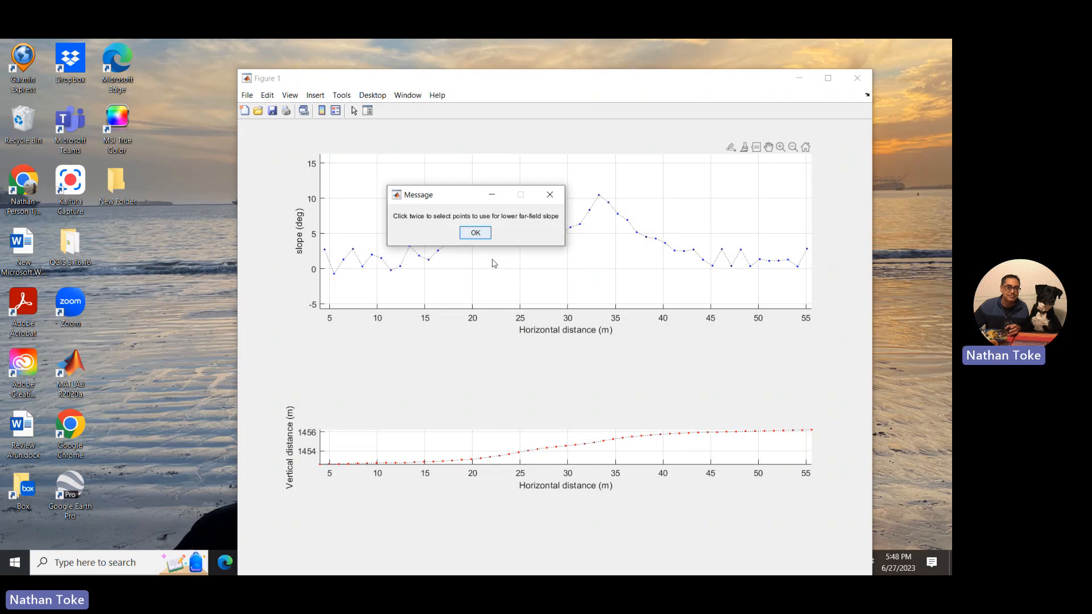
{"action": "left_click", "coordinate": [476, 233]}
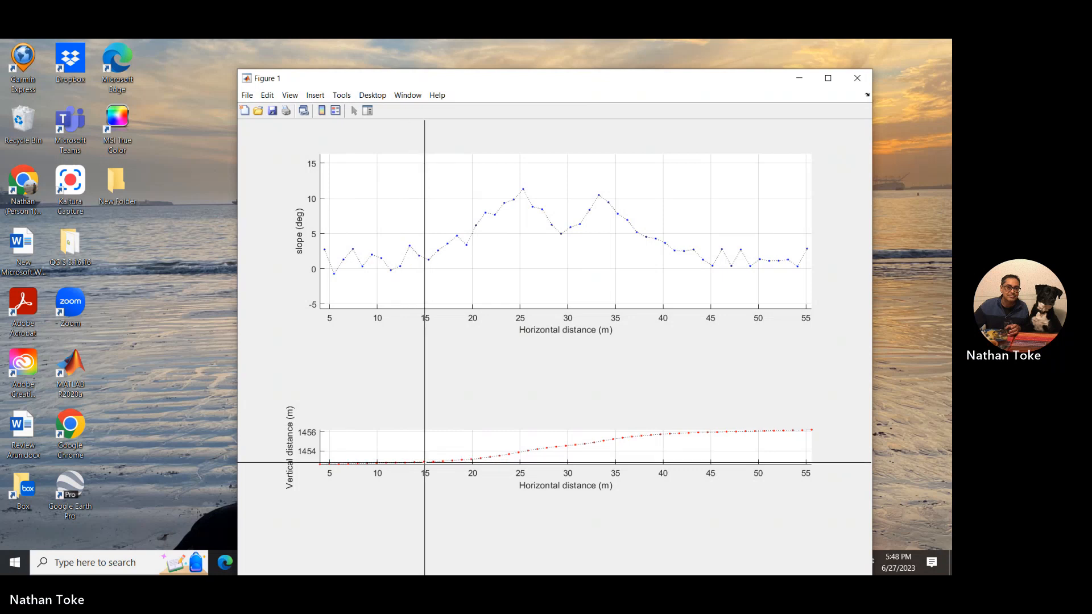
{"action": "left_click", "coordinate": [425, 462]}
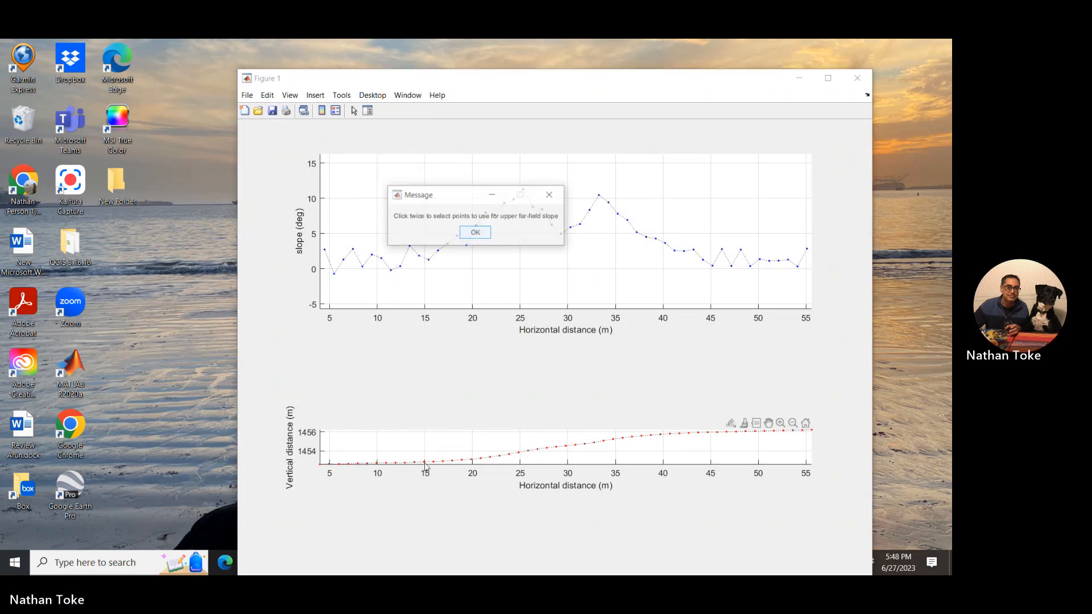
{"action": "left_click", "coordinate": [476, 233]}
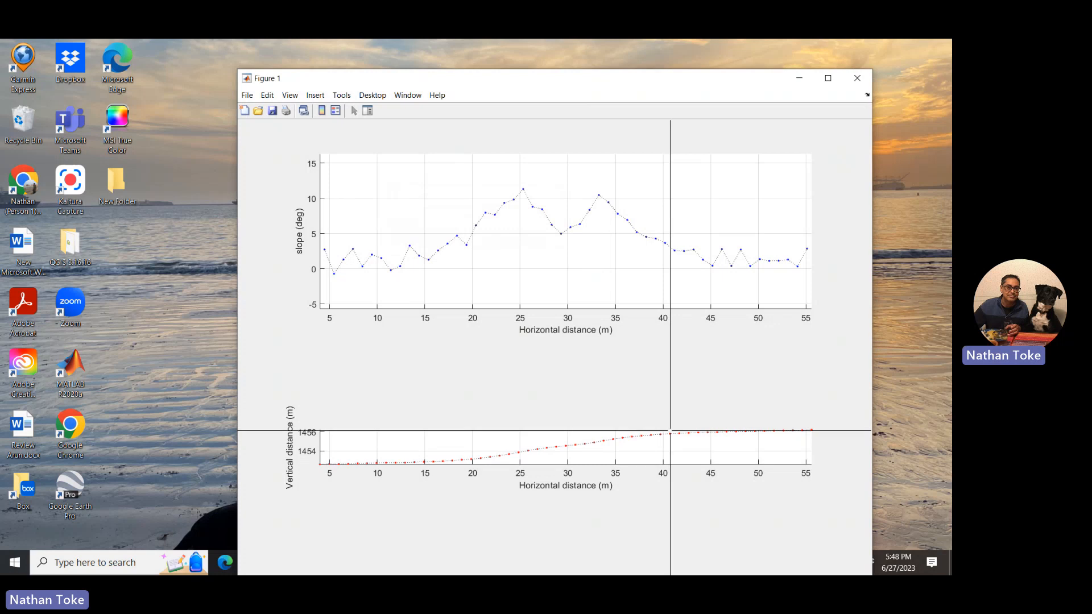
{"action": "left_click", "coordinate": [703, 433]}
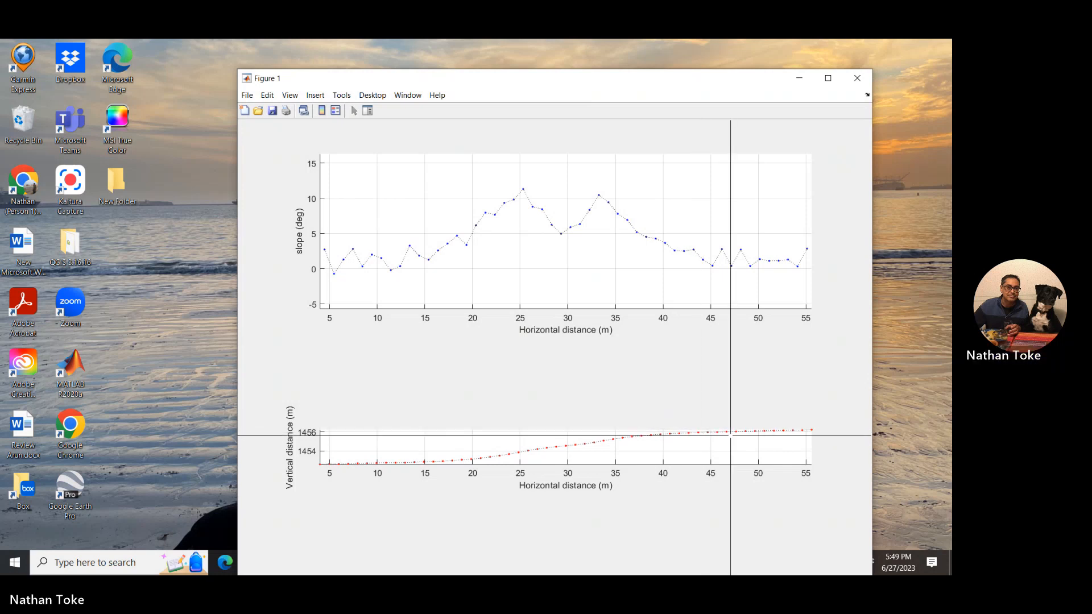
{"action": "left_click", "coordinate": [811, 429]}
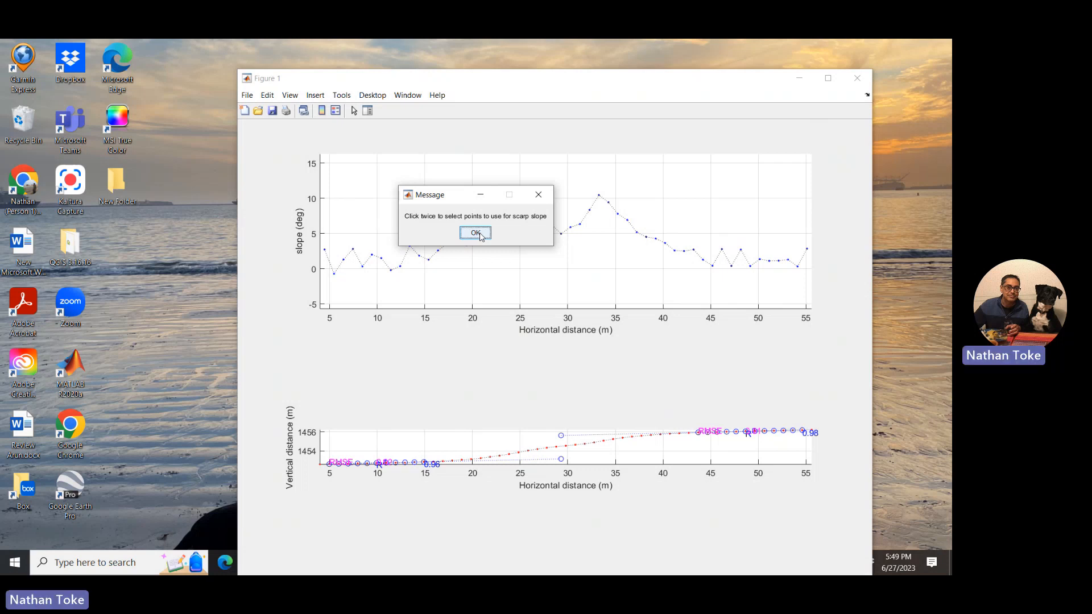
Define the scarp slope from about 18 m to 39 m, measure the vertical separation at about 29 m, and include the results.
{"action": "left_click", "coordinate": [480, 234]}
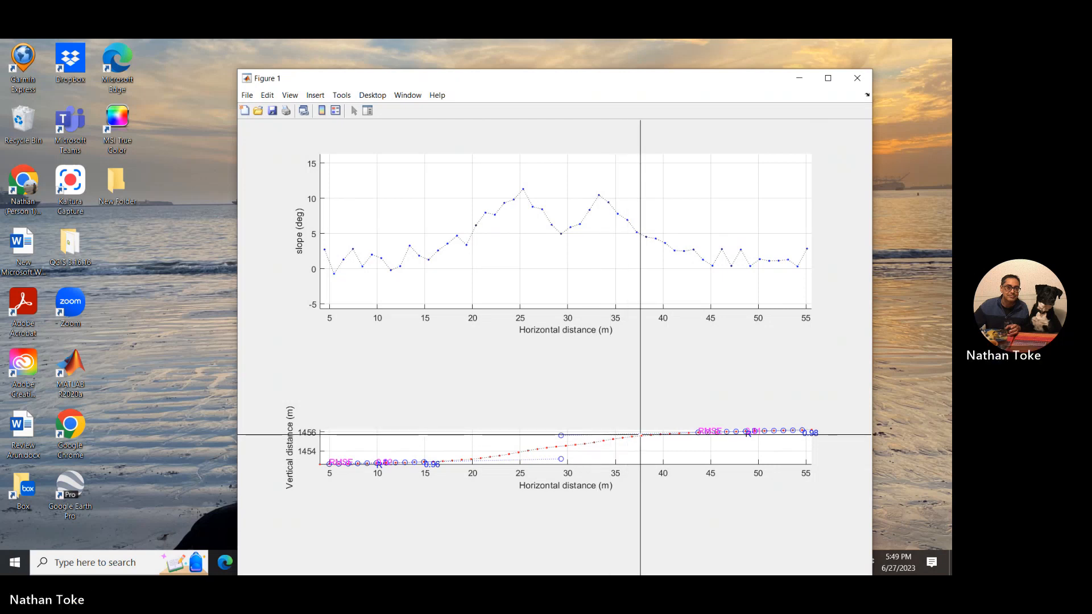
{"action": "left_click", "coordinate": [556, 446]}
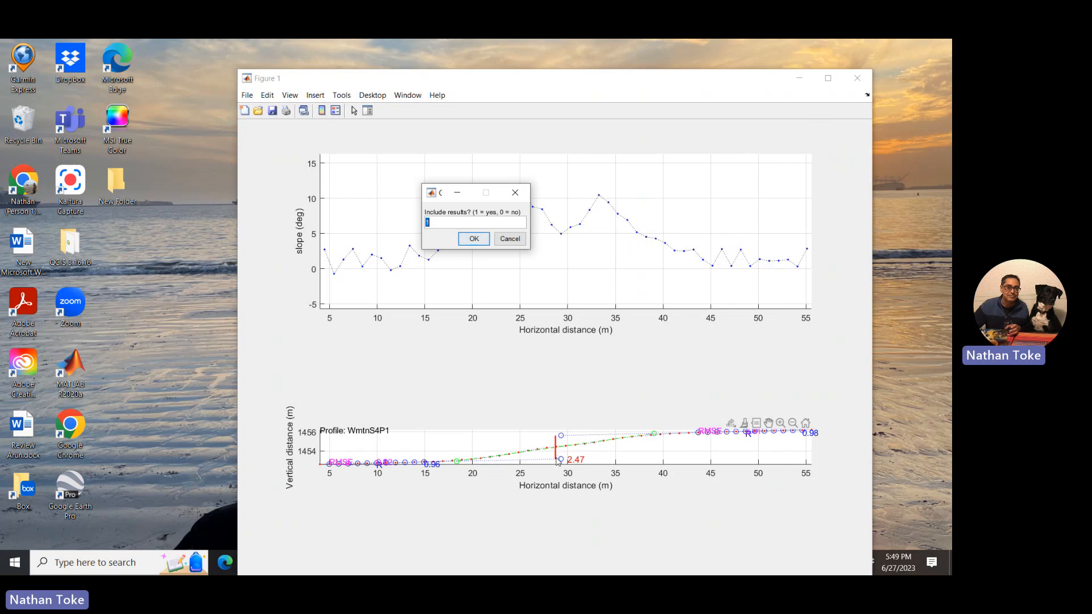
{"action": "left_click", "coordinate": [475, 240]}
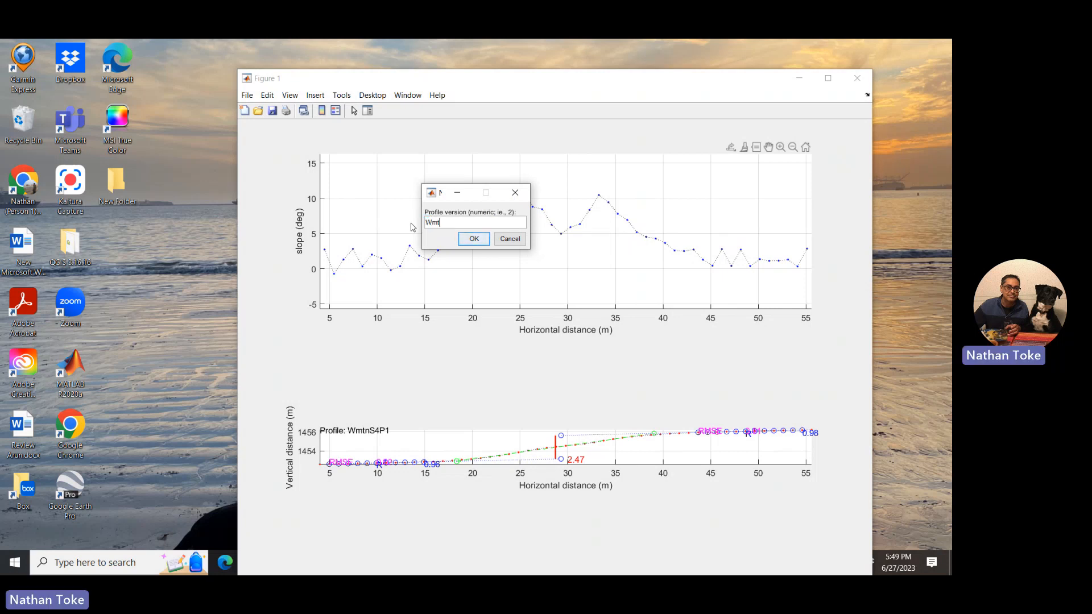
Set the profile version to WmtnS4P1b and mark its vertical separation as preferred (1).
{"action": "type", "text": "S4P1b"}
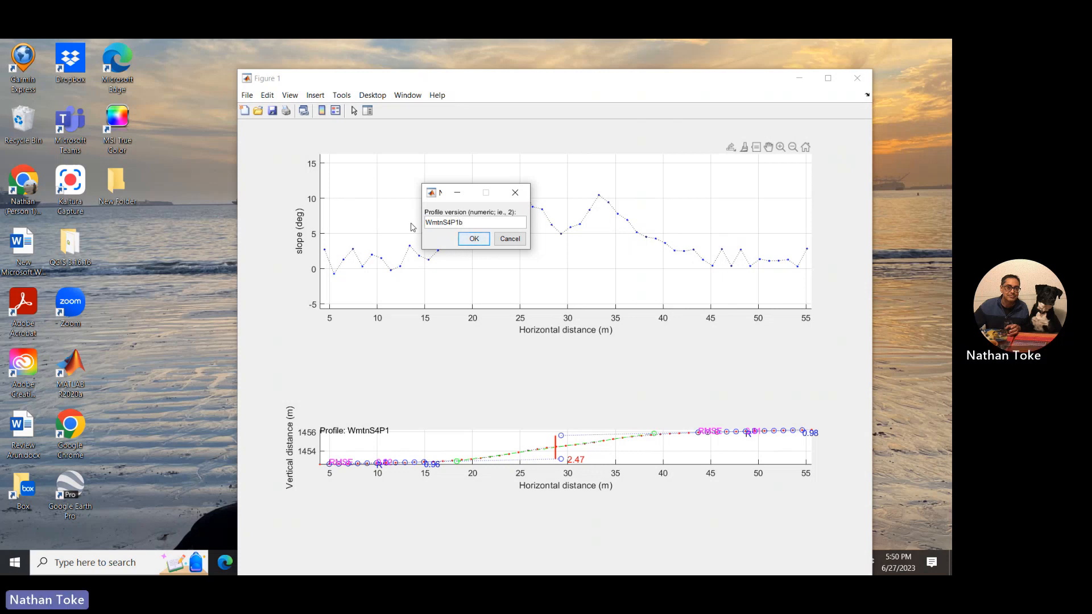
{"action": "left_click", "coordinate": [469, 245]}
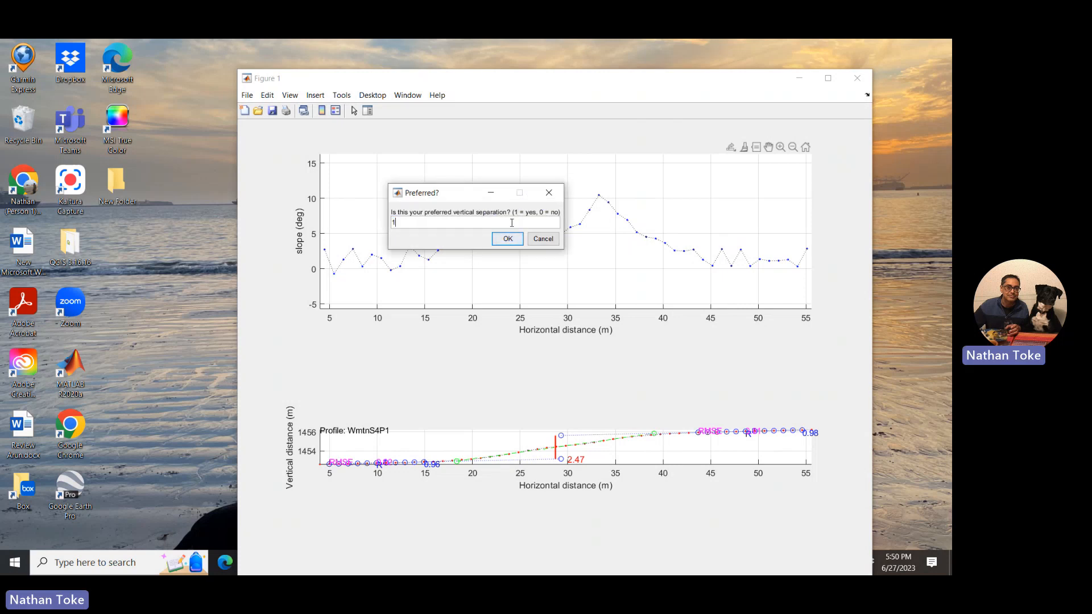
{"action": "left_click", "coordinate": [510, 242]}
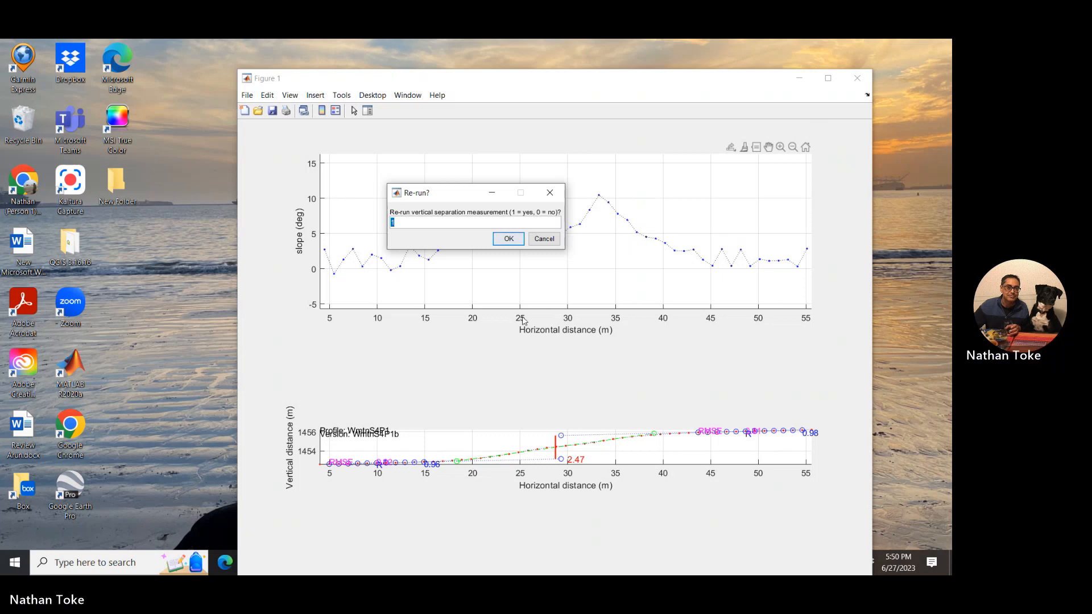
Re-run the vertical separation measurement on the full profile, with no subset and no excluded part.
{"action": "left_click", "coordinate": [509, 239]}
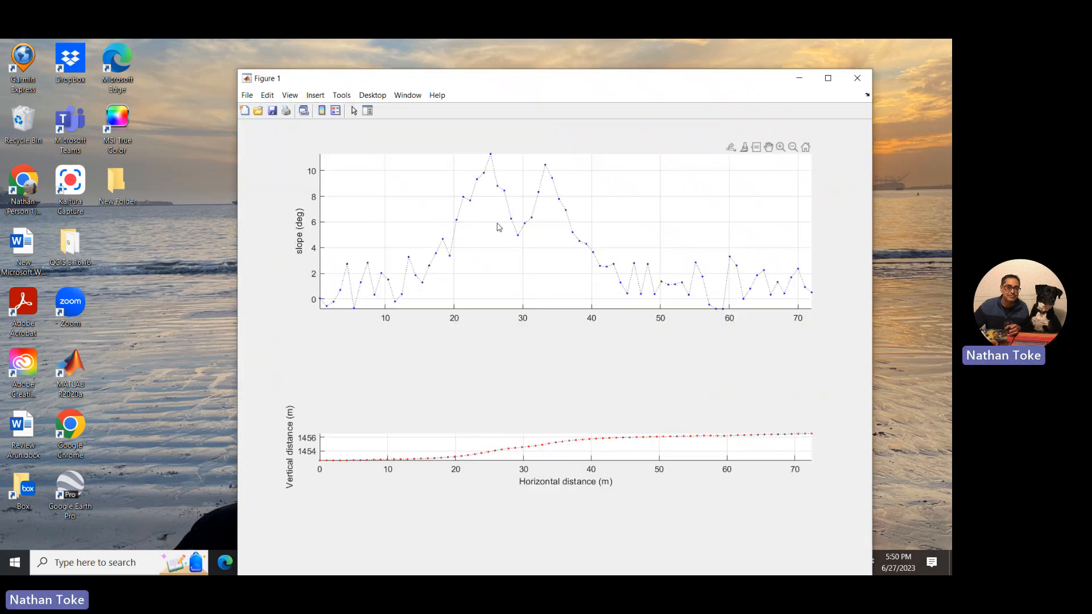
{"action": "left_click", "coordinate": [482, 237]}
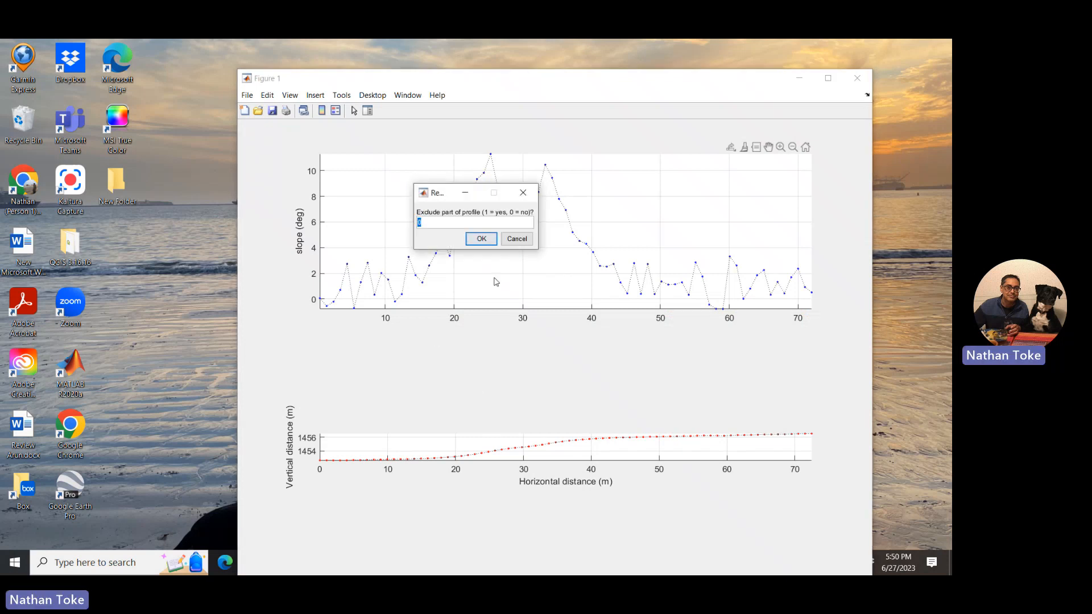
{"action": "left_click", "coordinate": [484, 243]}
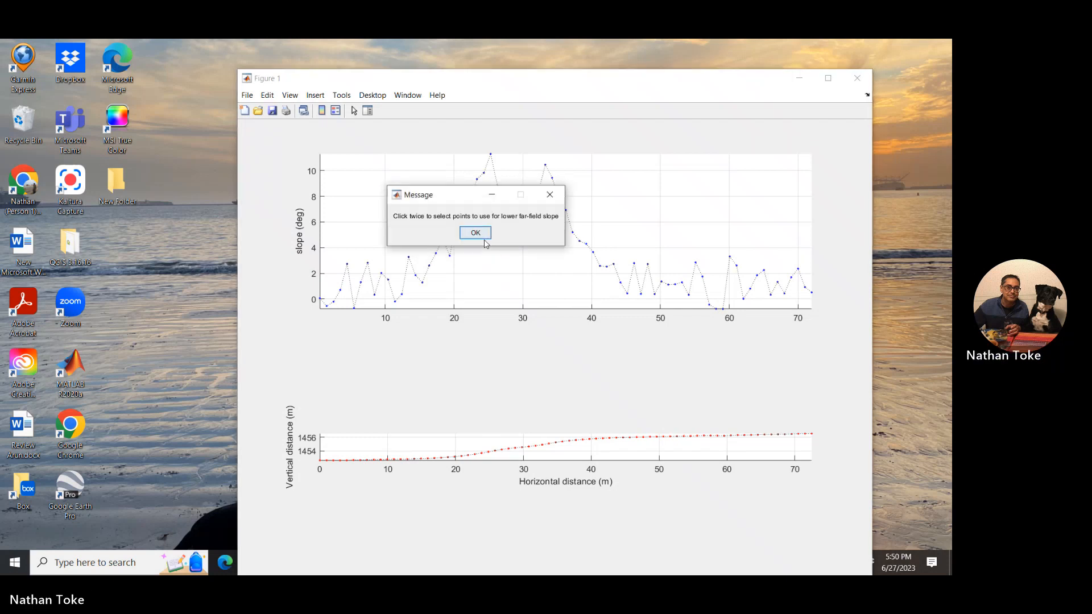
Pick the lower far-field slope points up to about 15 m and the upper far-field slope points from about 44 m to 66 m.
{"action": "left_click", "coordinate": [479, 235]}
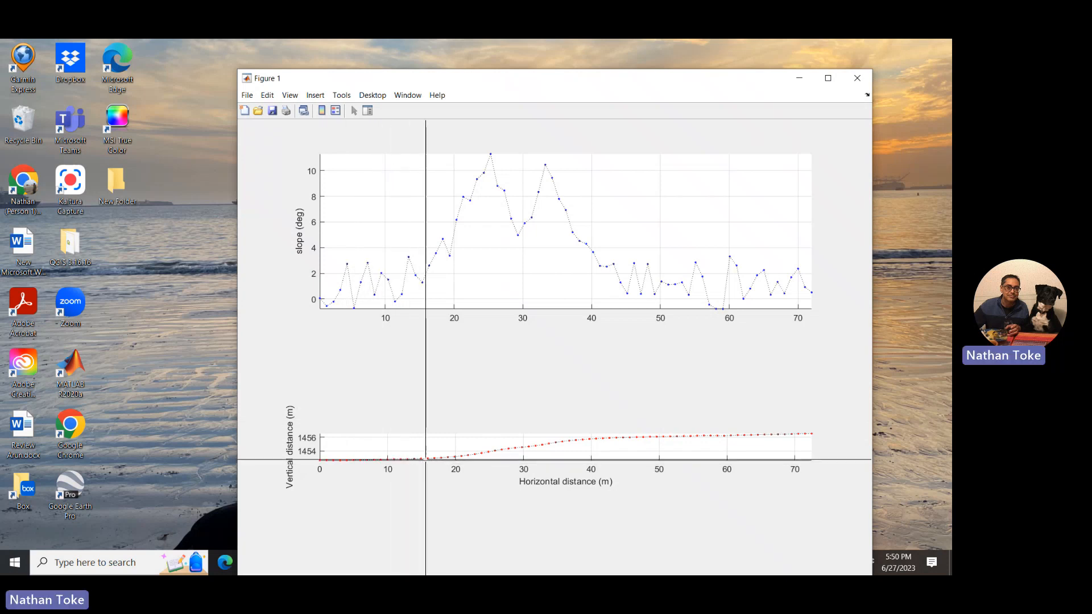
{"action": "left_click", "coordinate": [422, 462]}
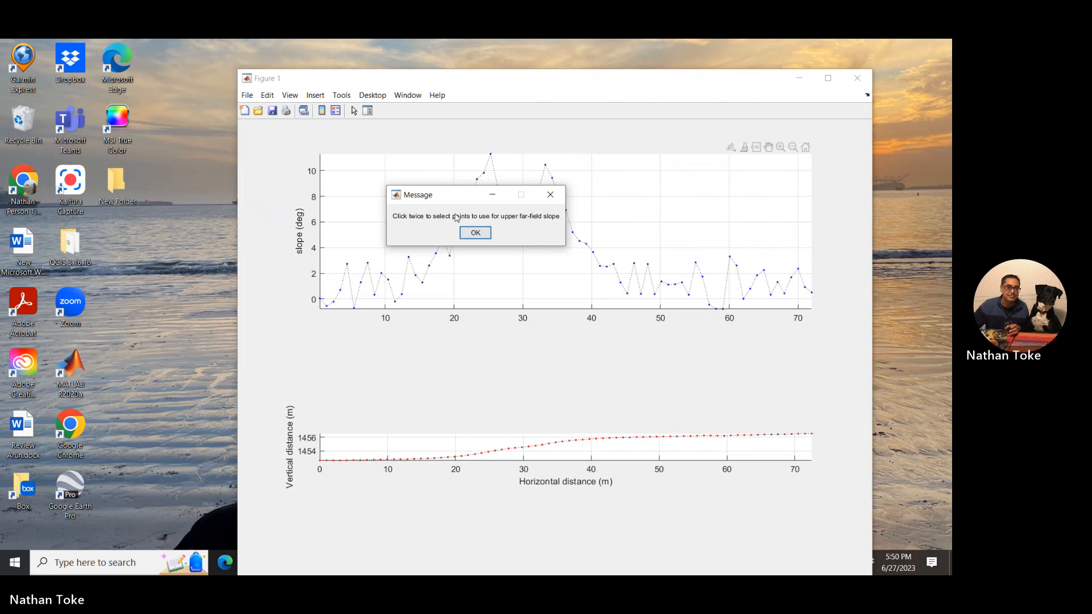
{"action": "left_click", "coordinate": [475, 233]}
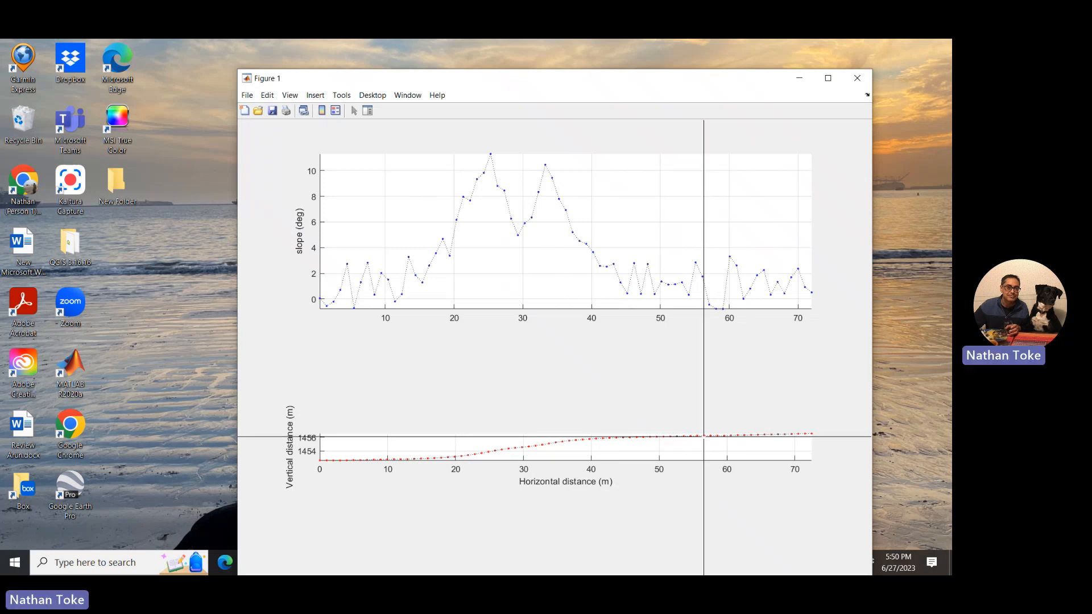
{"action": "left_click", "coordinate": [771, 435]}
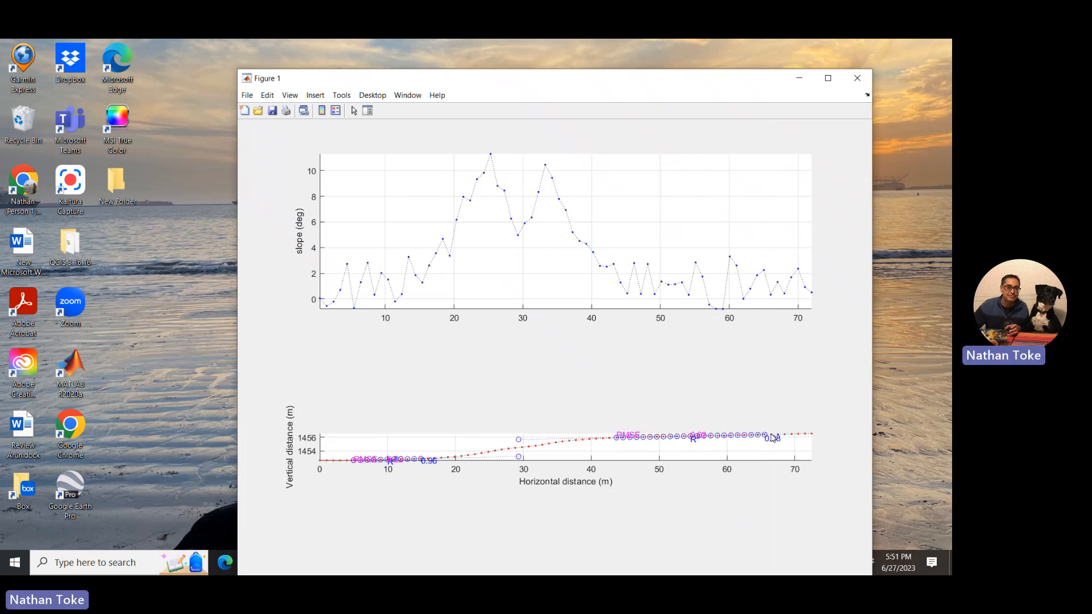
Define the scarp slope from about 18 m to 39 m, measure the vertical separation at about 29 m, and include the results.
{"action": "left_click", "coordinate": [475, 233]}
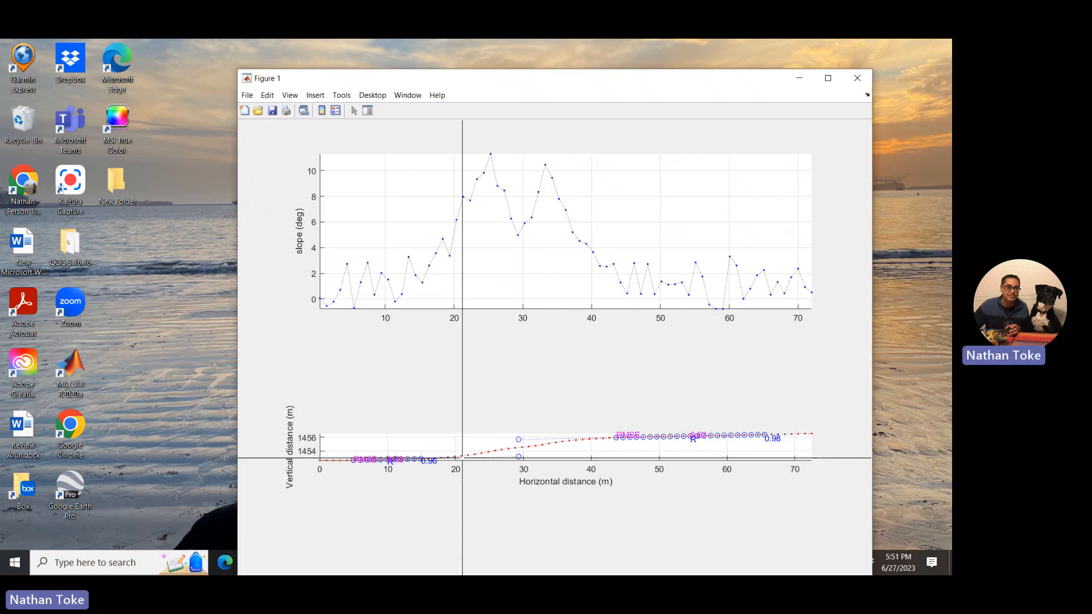
{"action": "left_click", "coordinate": [563, 442]}
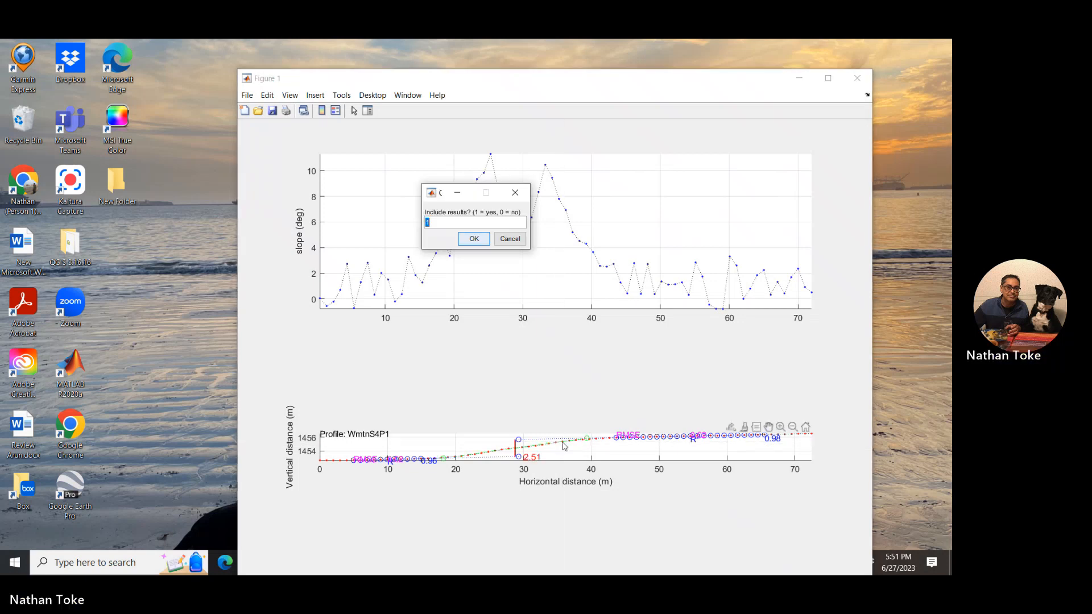
{"action": "left_click", "coordinate": [481, 240]}
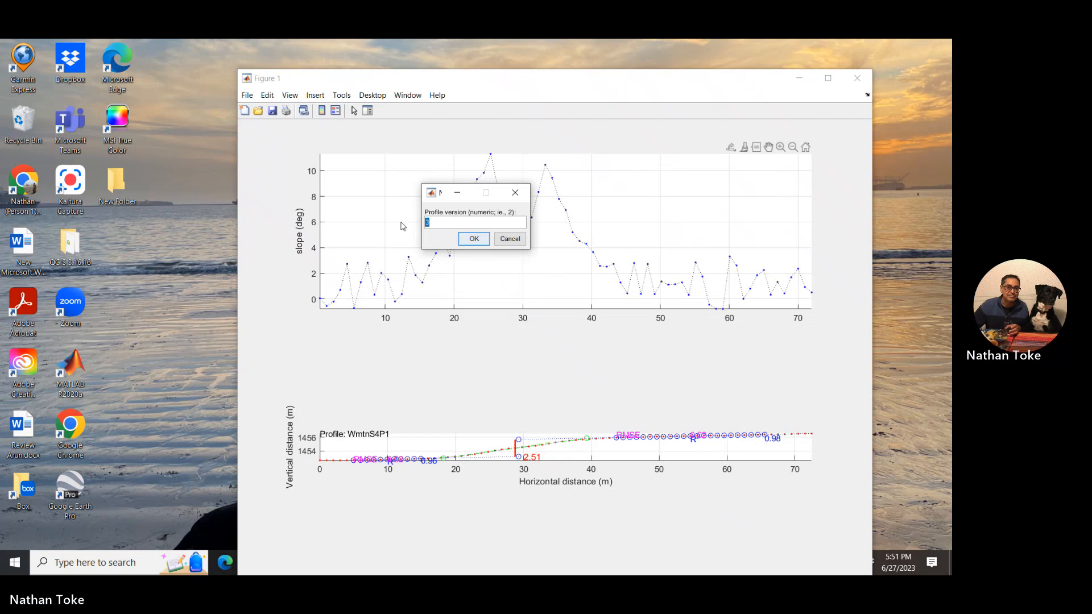
Set the profile version to WmtnS4P1c and mark its vertical separation as not preferred (0).
{"action": "type", "text": "W"}
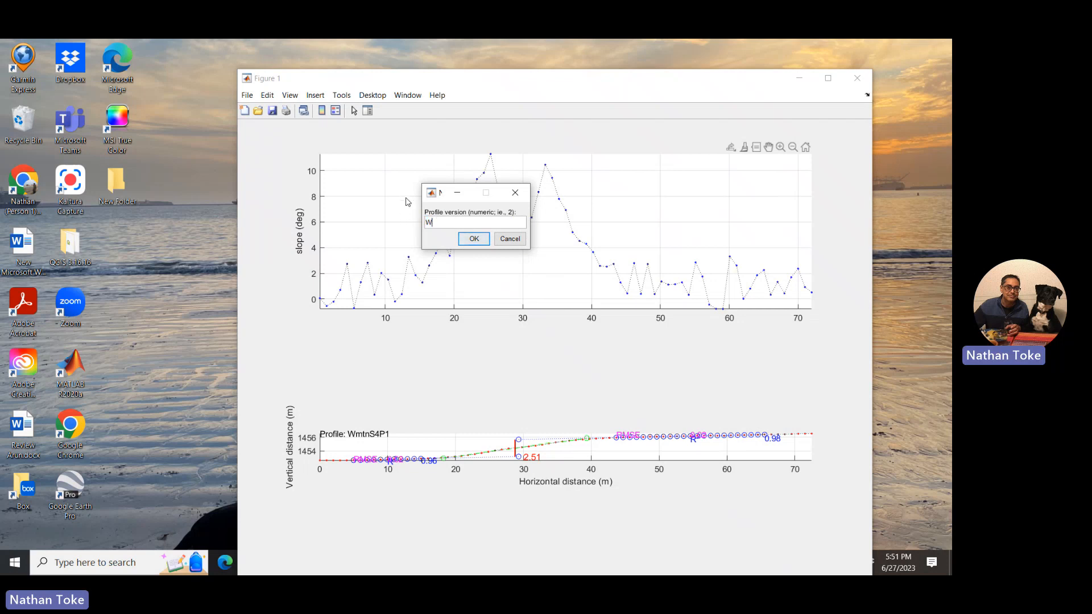
{"action": "type", "text": "mtnS4P1"}
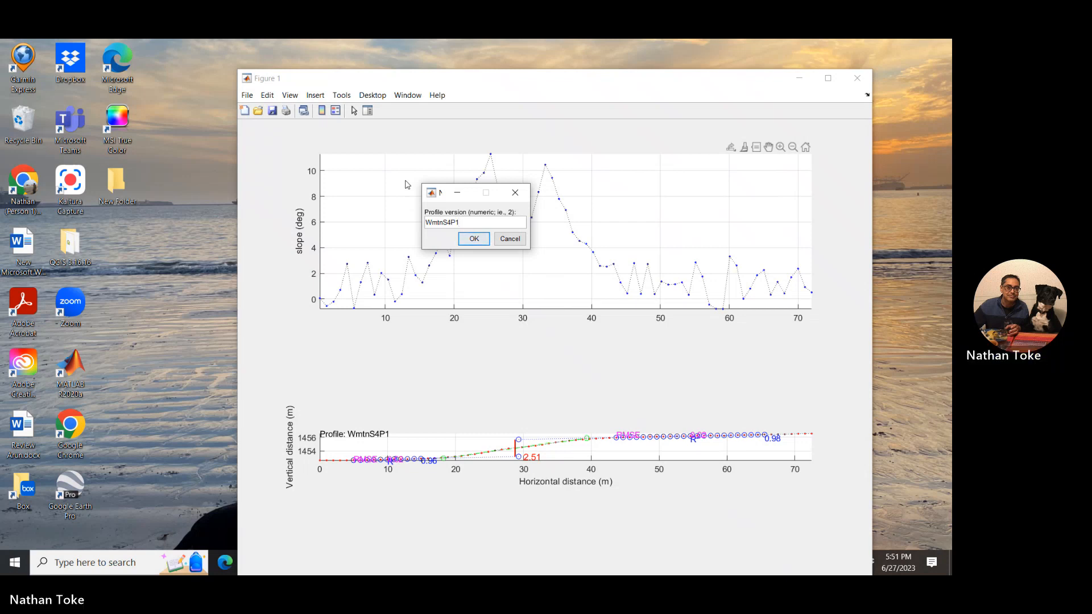
{"action": "type", "text": "c"}
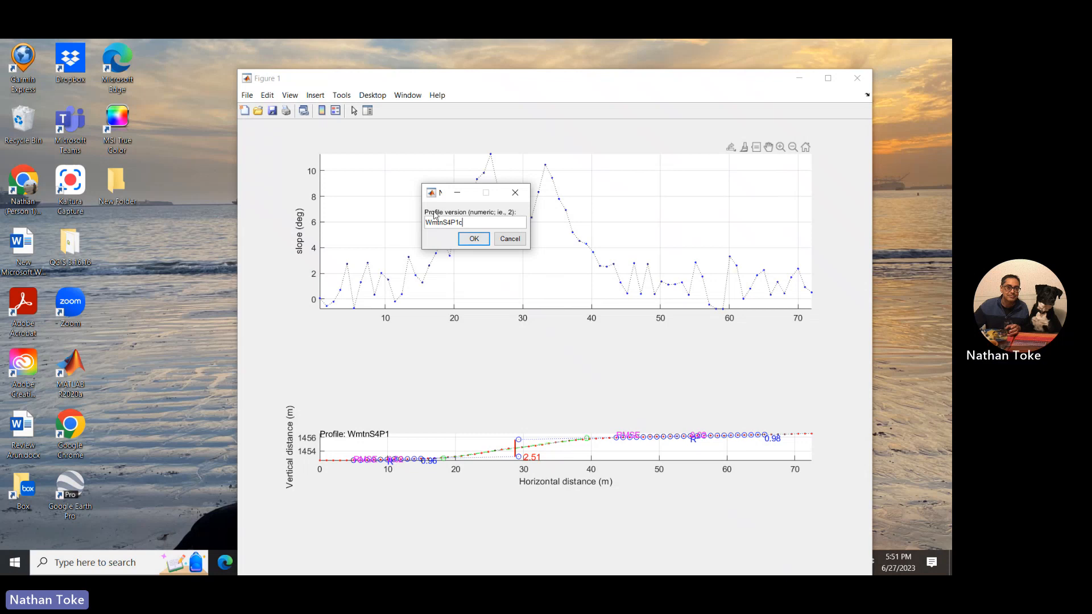
{"action": "left_click", "coordinate": [469, 239]}
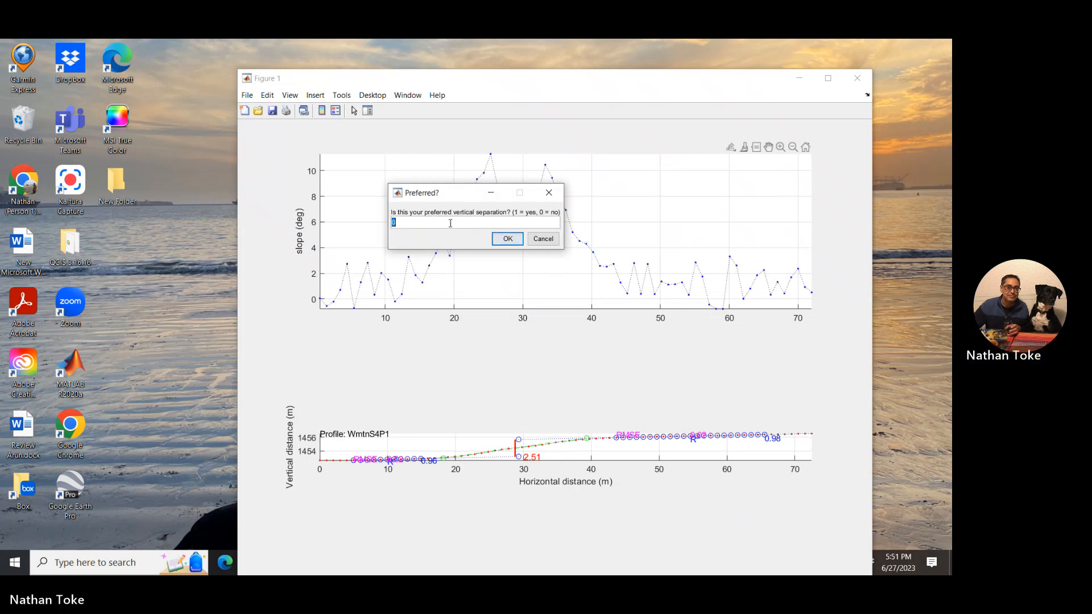
{"action": "left_click", "coordinate": [502, 243]}
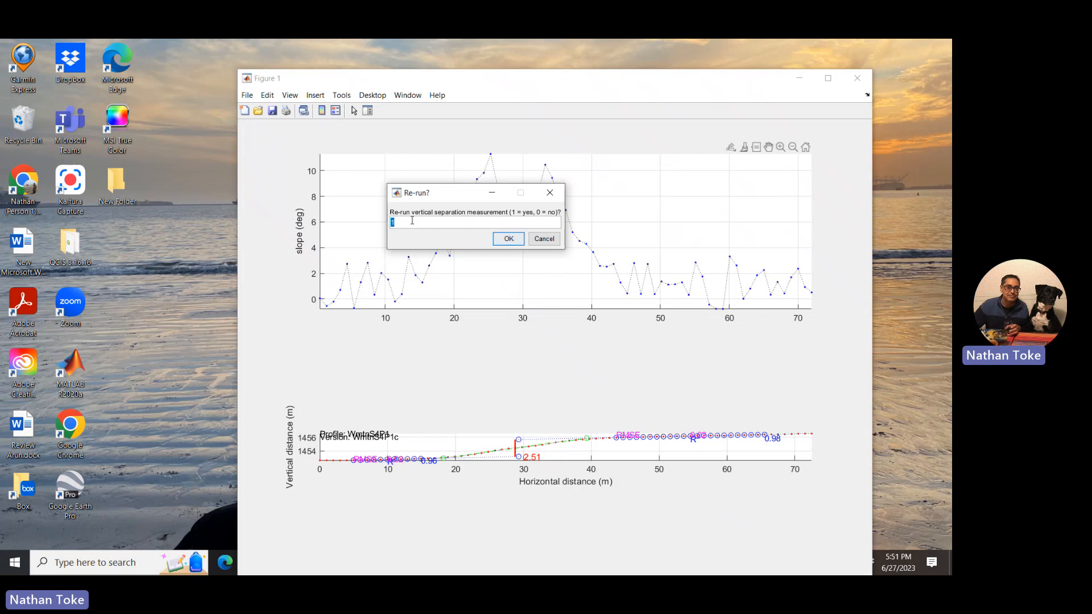
Decline another re-run (0) and save the results with the surname and 62723 appended, using the preferred value (1) for the summary.
{"action": "type", "text": "0"}
{"action": "left_click", "coordinate": [504, 241]}
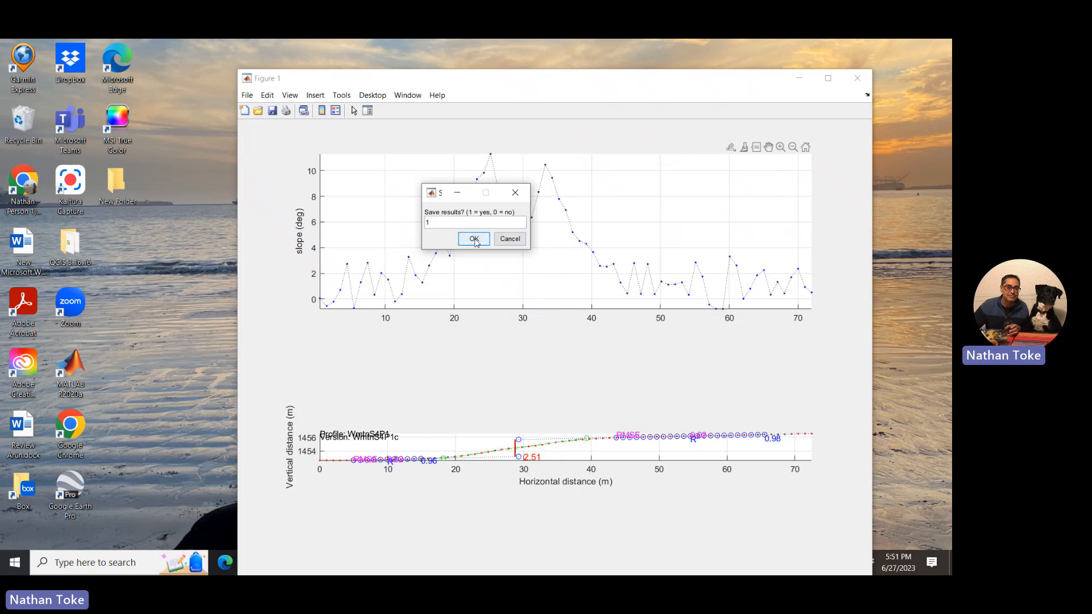
{"action": "left_click", "coordinate": [474, 239]}
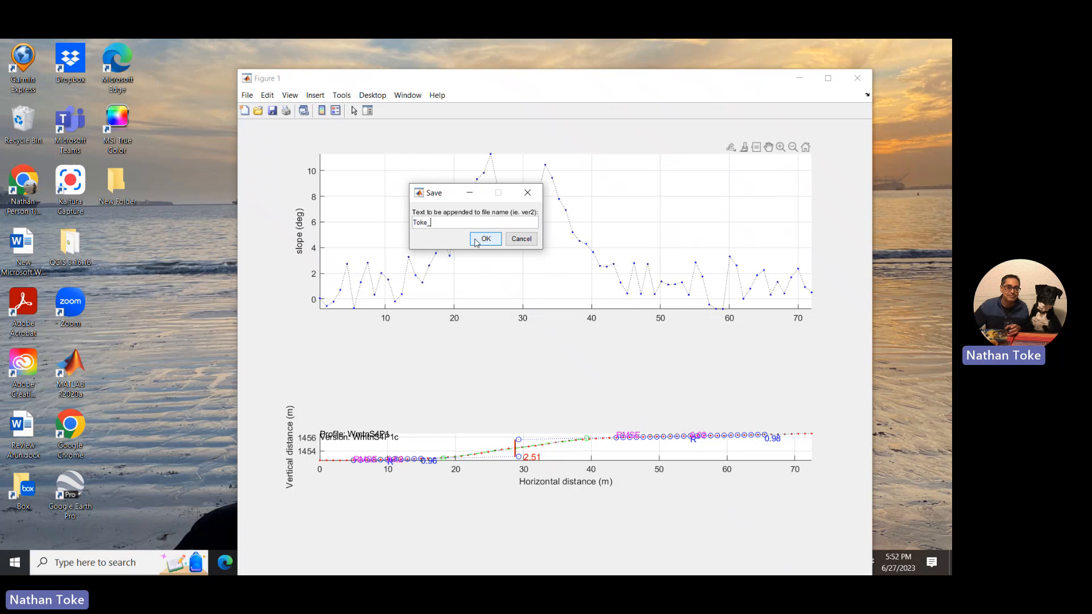
{"action": "type", "text": "62723"}
{"action": "left_click", "coordinate": [484, 241]}
{"action": "left_click", "coordinate": [484, 241]}
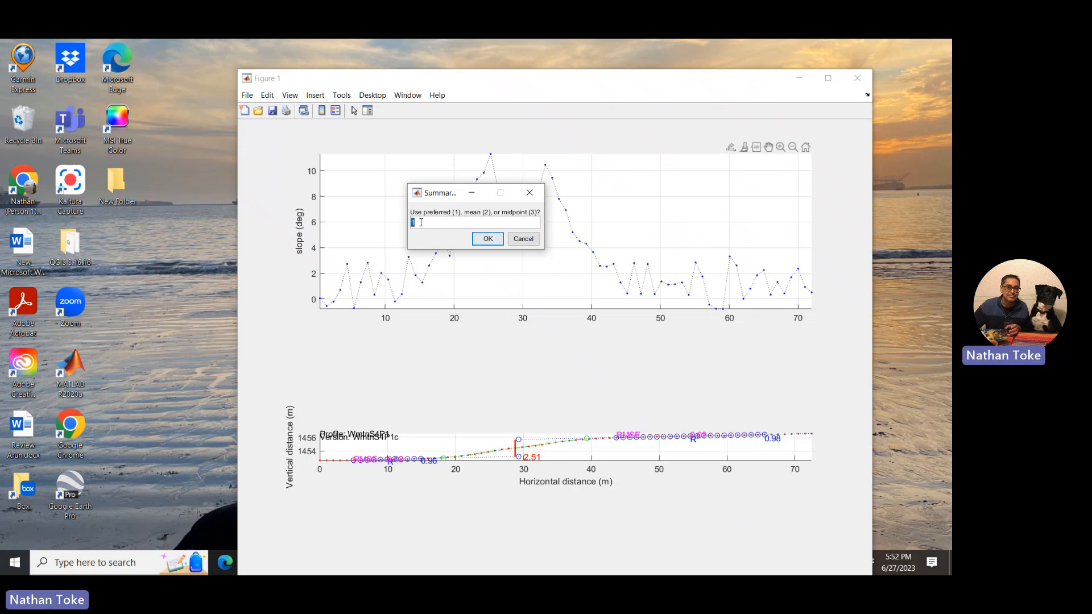
{"action": "left_click", "coordinate": [488, 239]}
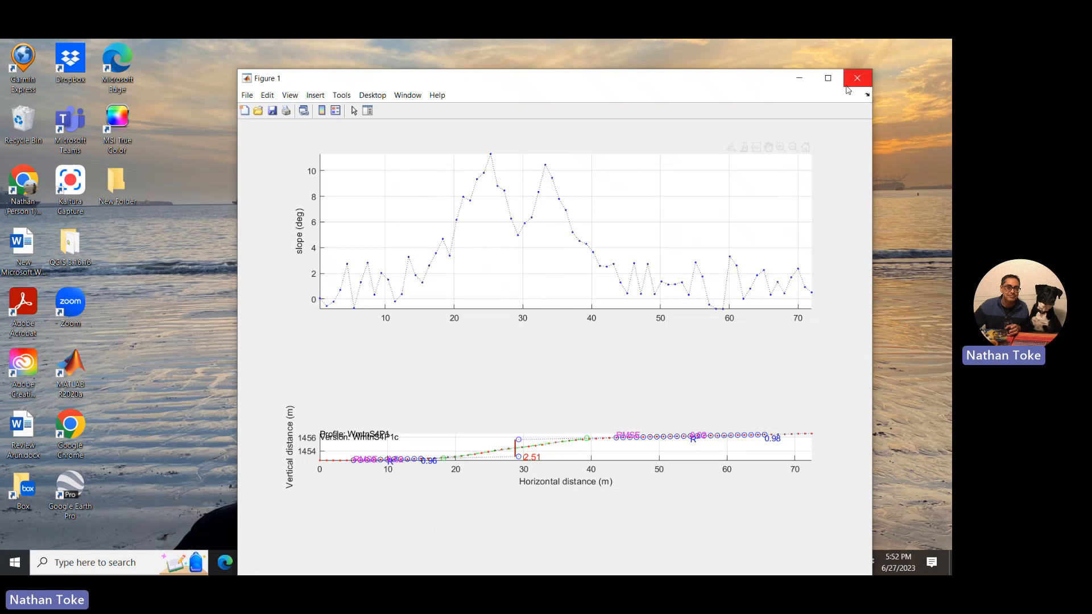
Switch to the Teams meeting and share the other screen, which holds the MATLAB window and the PDF tutorial.
{"action": "left_click", "coordinate": [409, 564]}
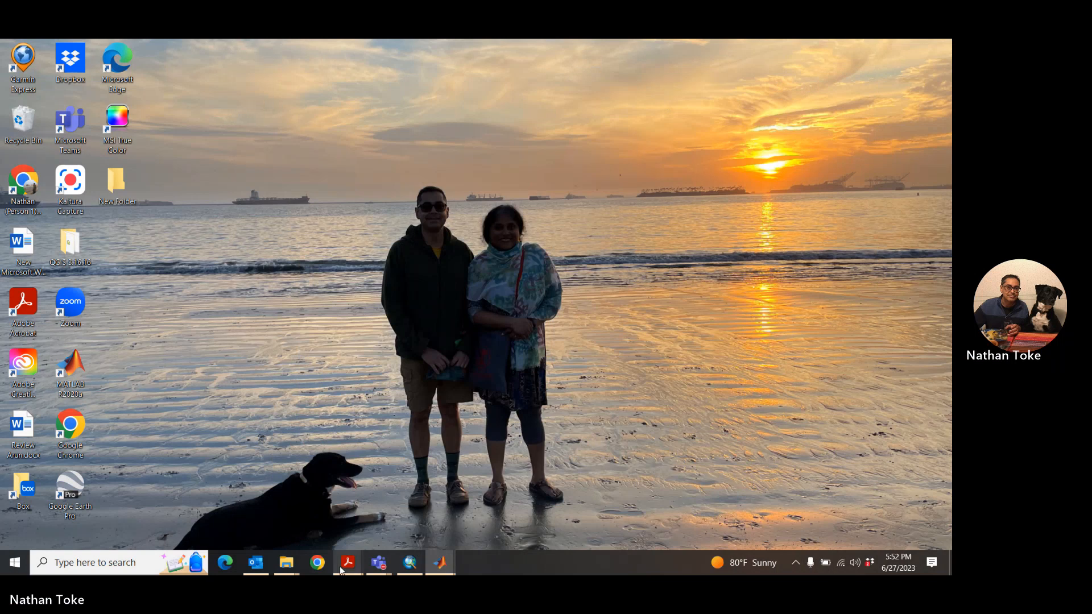
{"action": "mouse_move", "coordinate": [379, 563]}
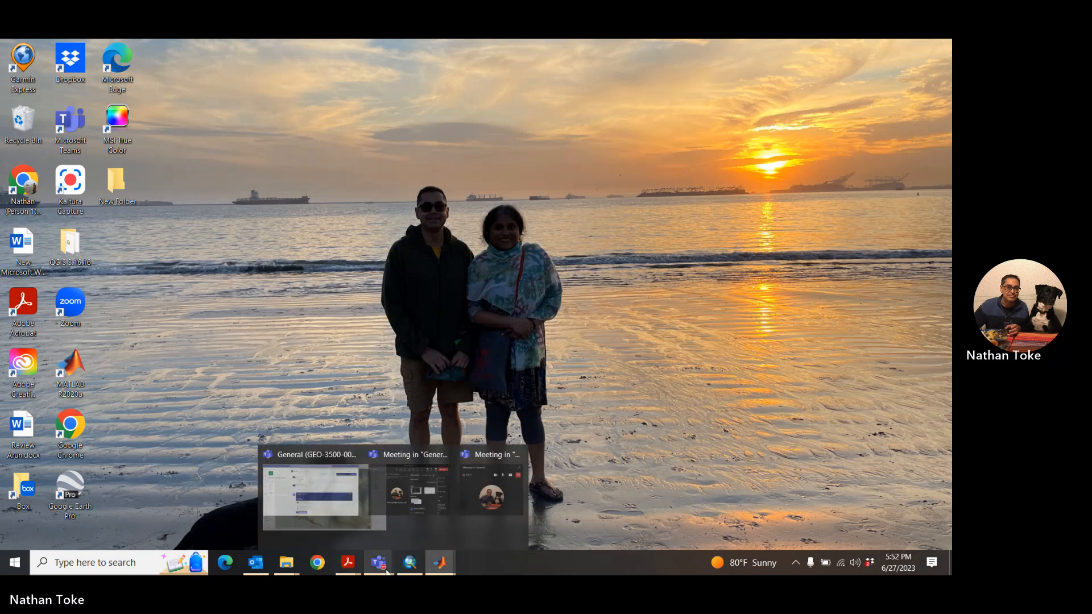
{"action": "left_click", "coordinate": [518, 500]}
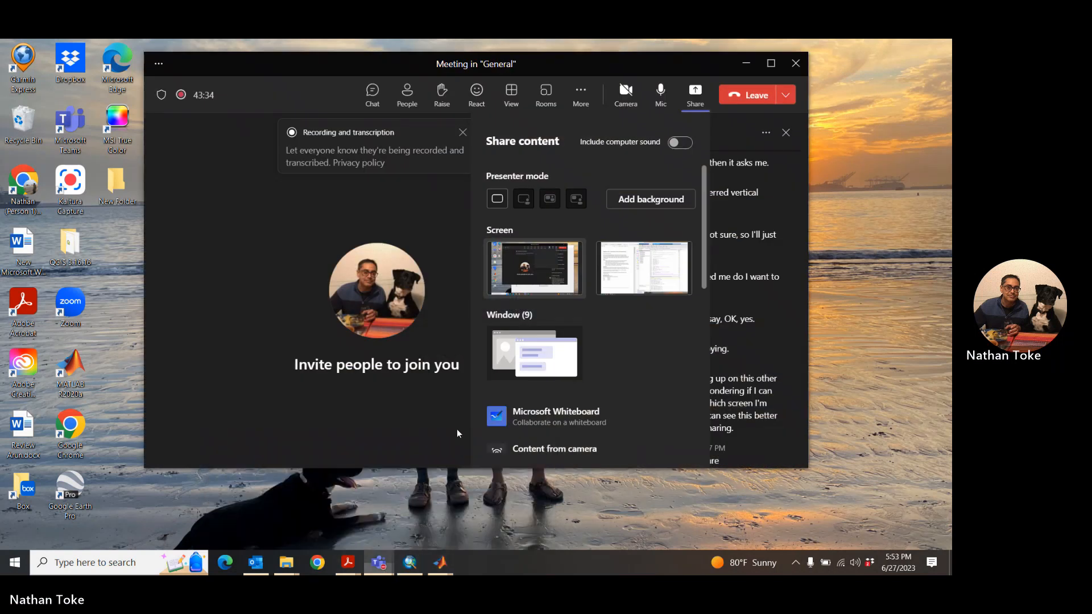
{"action": "left_click", "coordinate": [456, 434]}
{"action": "left_click", "coordinate": [695, 101]}
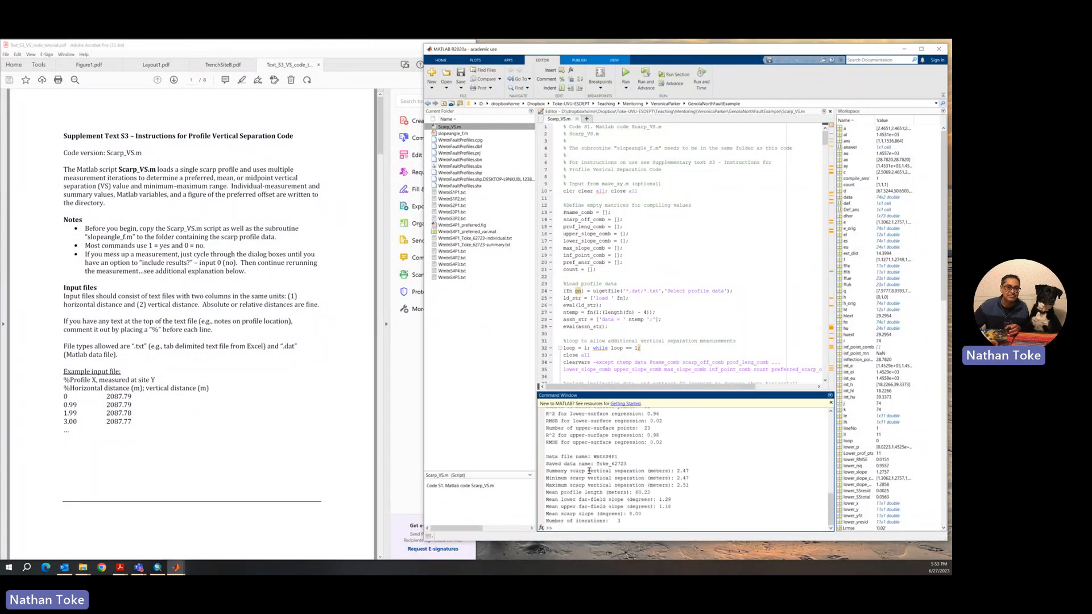
Examine the individual iteration results, regression statistics and summary values for WmtnS4P1 in the command output.
{"action": "scroll", "coordinate": [612, 490], "scroll_direction": "up", "scroll_amount": 1}
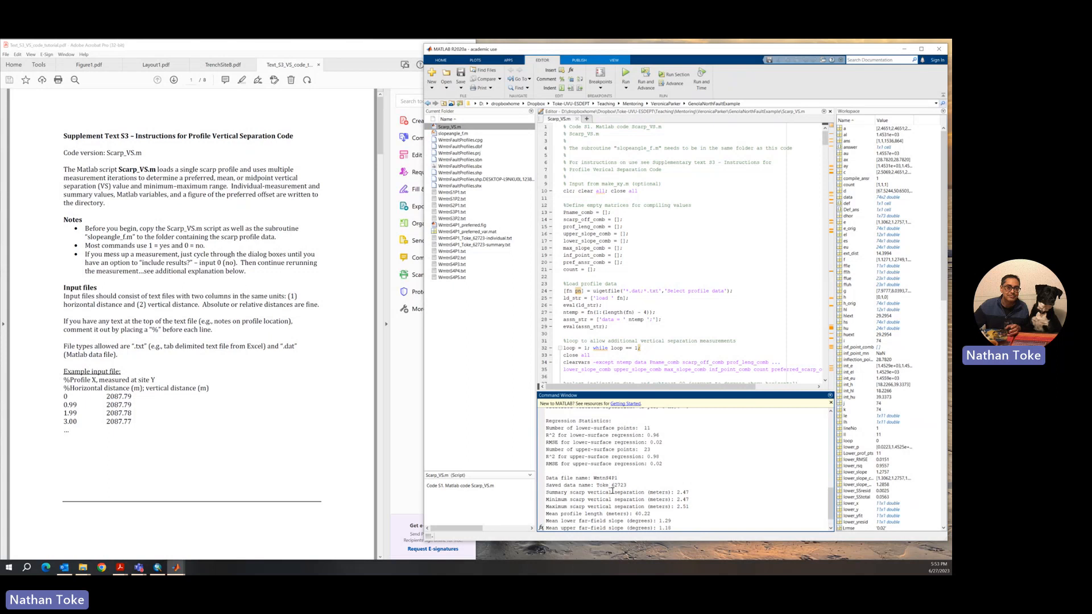
{"action": "scroll", "coordinate": [612, 490], "scroll_direction": "up", "scroll_amount": 6}
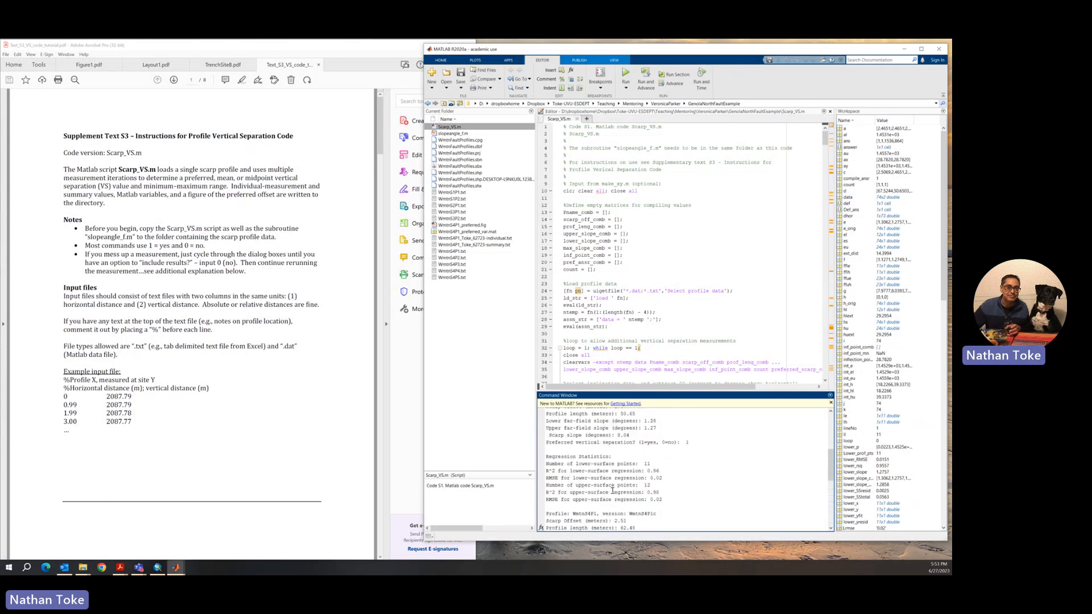
{"action": "scroll", "coordinate": [612, 490], "scroll_direction": "up", "scroll_amount": 2}
{"action": "scroll", "coordinate": [613, 490], "scroll_direction": "down", "scroll_amount": 2}
{"action": "scroll", "coordinate": [613, 490], "scroll_direction": "down", "scroll_amount": 3}
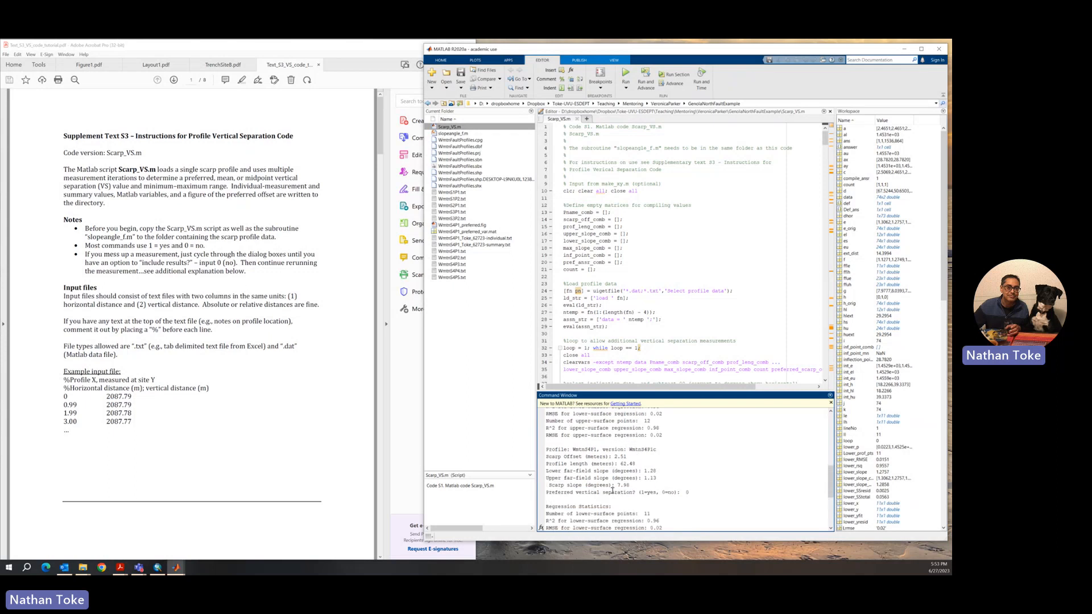
{"action": "scroll", "coordinate": [613, 490], "scroll_direction": "down", "scroll_amount": 5}
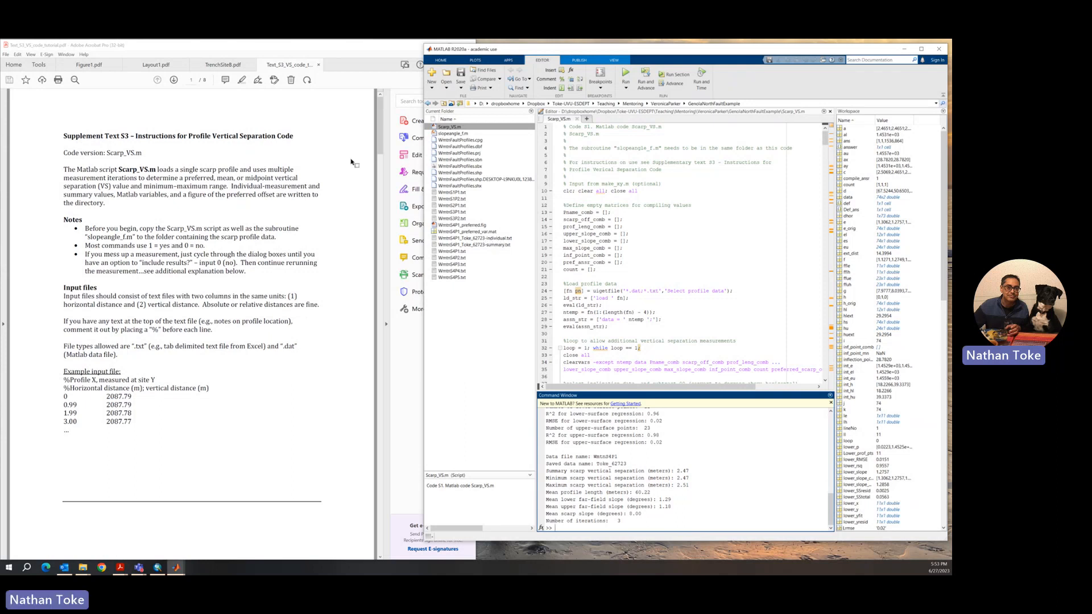
Go to section 10, Files written, in the PDF tutorial and narrow its window to uncover MATLAB's file list.
{"action": "left_click_drag", "start_coordinate": [381, 139], "coordinate": [376, 548]}
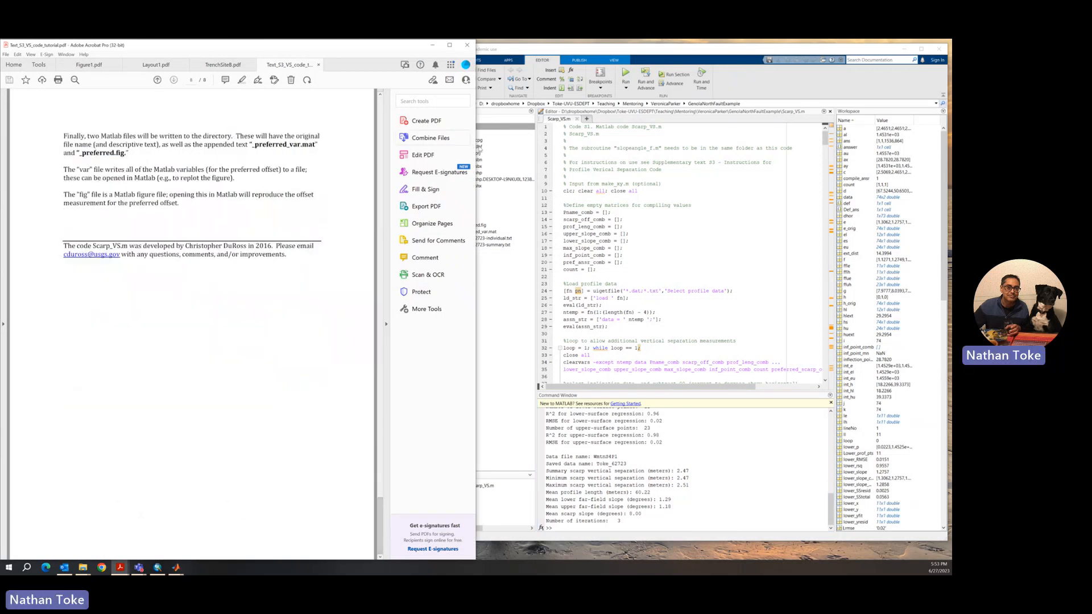
{"action": "left_click_drag", "start_coordinate": [476, 156], "coordinate": [412, 159]}
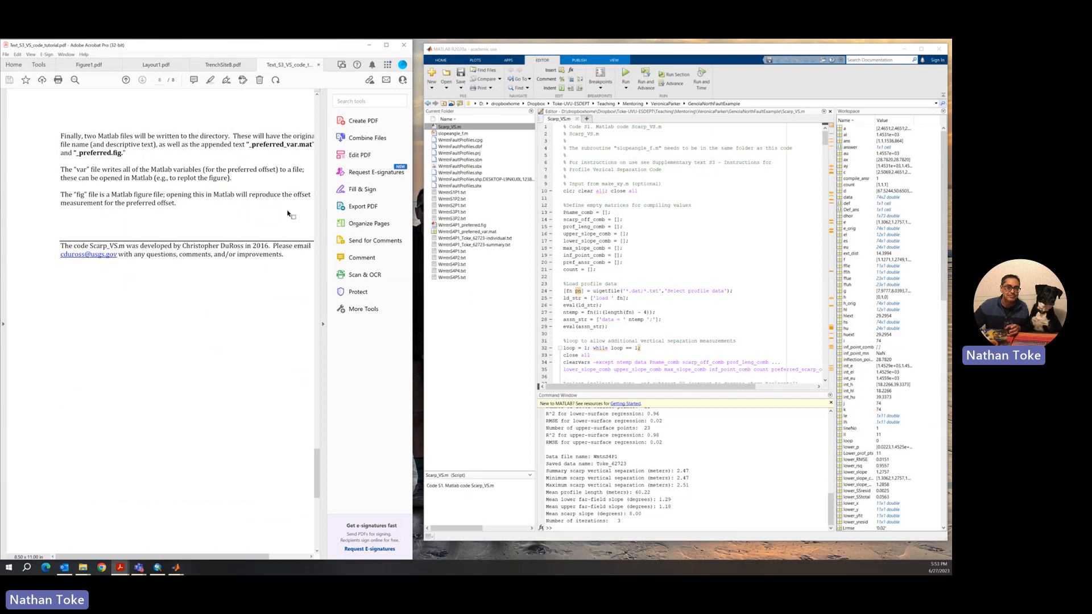
{"action": "scroll", "coordinate": [47, 391], "scroll_direction": "up", "scroll_amount": 6}
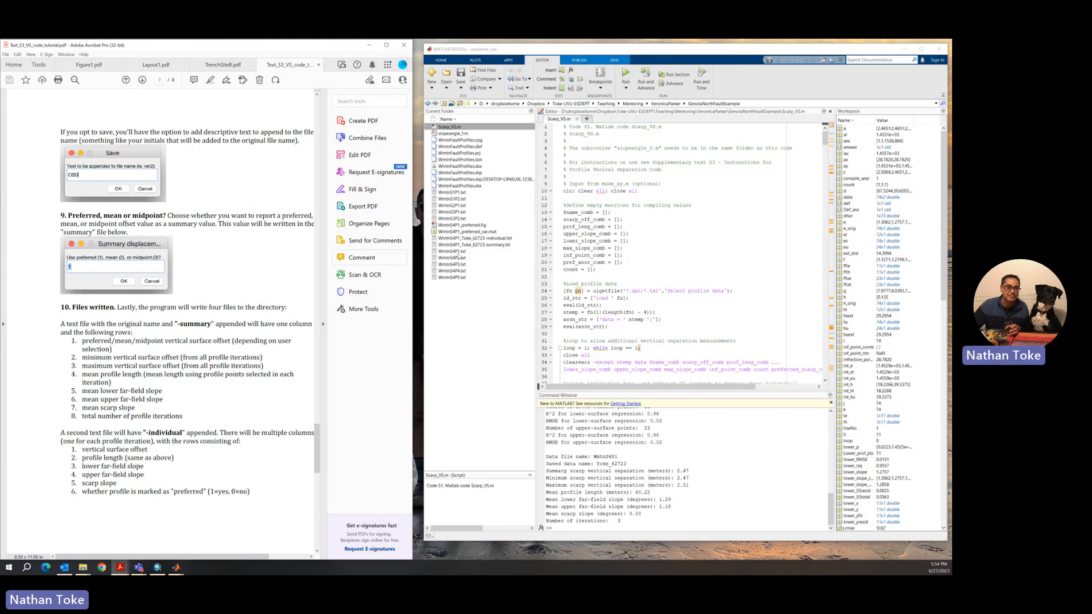
Open the WmtnS4P1 summary text file, review its offset and profile length rows, and open the individual results text file.
{"action": "left_click", "coordinate": [496, 248]}
{"action": "double_click", "coordinate": [495, 246]}
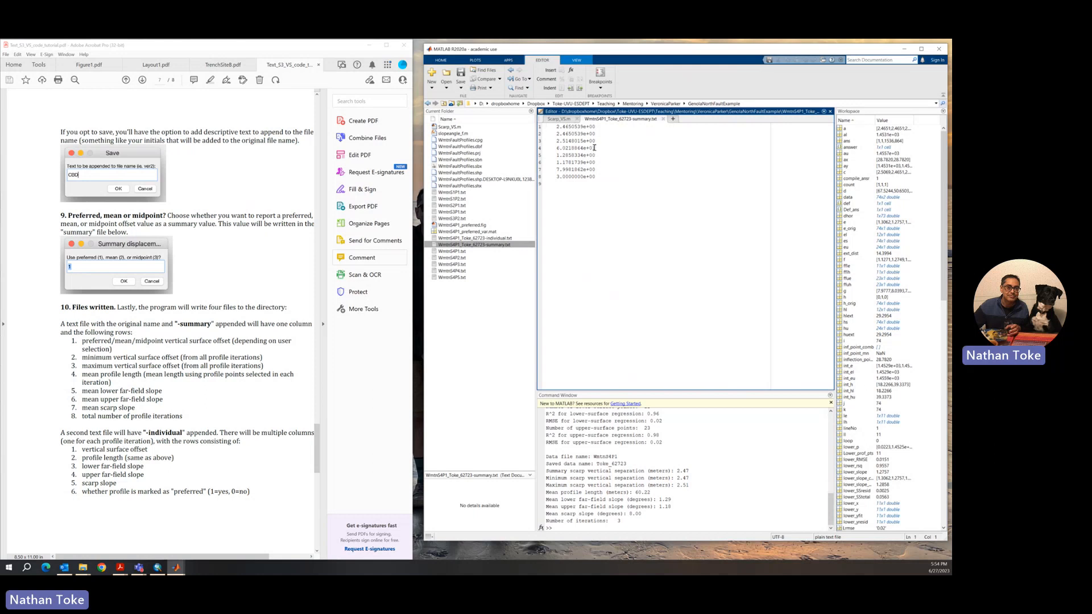
{"action": "left_click_drag", "start_coordinate": [594, 148], "coordinate": [557, 148]}
{"action": "left_click", "coordinate": [577, 152]}
{"action": "left_click_drag", "start_coordinate": [568, 127], "coordinate": [592, 143]}
{"action": "left_click", "coordinate": [577, 141]}
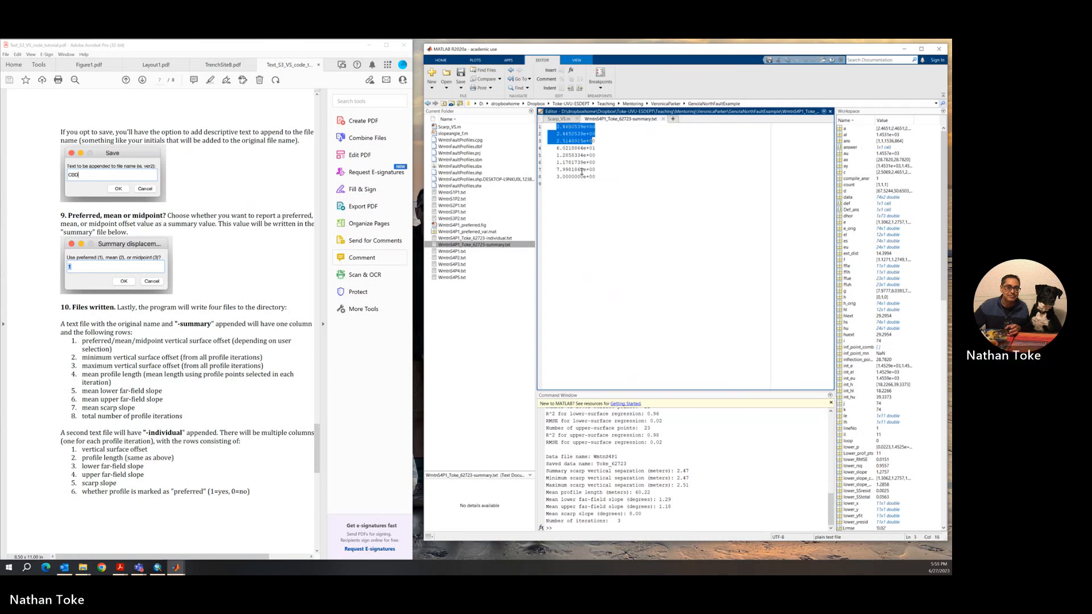
{"action": "left_click", "coordinate": [573, 220]}
{"action": "double_click", "coordinate": [488, 239]}
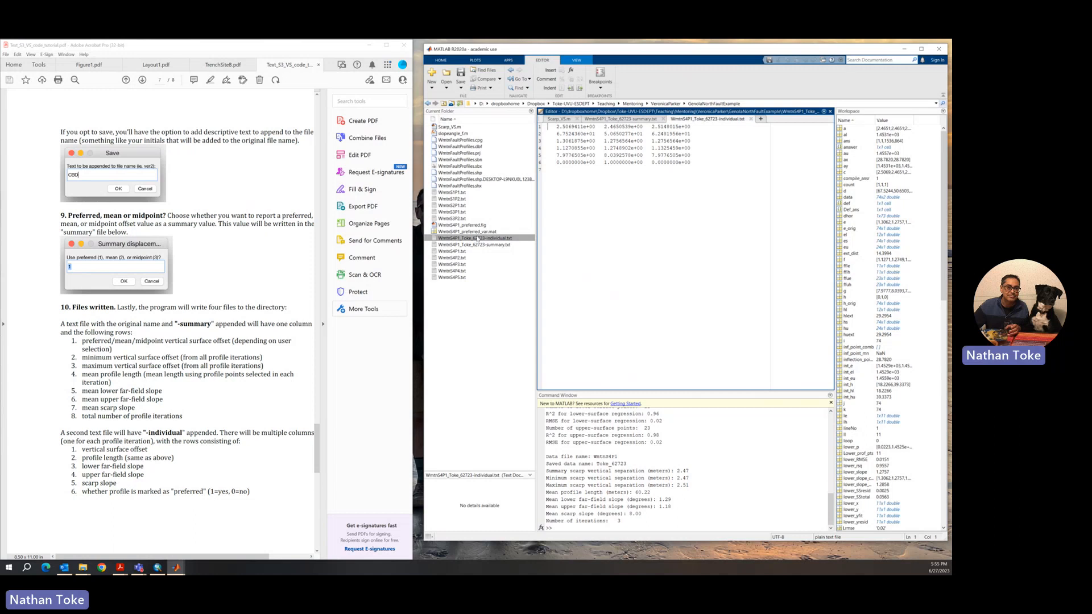
Load the variables from WmtnS4P1_preferred_var.mat and view WmtnS4P1_preferred.fig together with its copy and export options.
{"action": "left_click", "coordinate": [463, 225]}
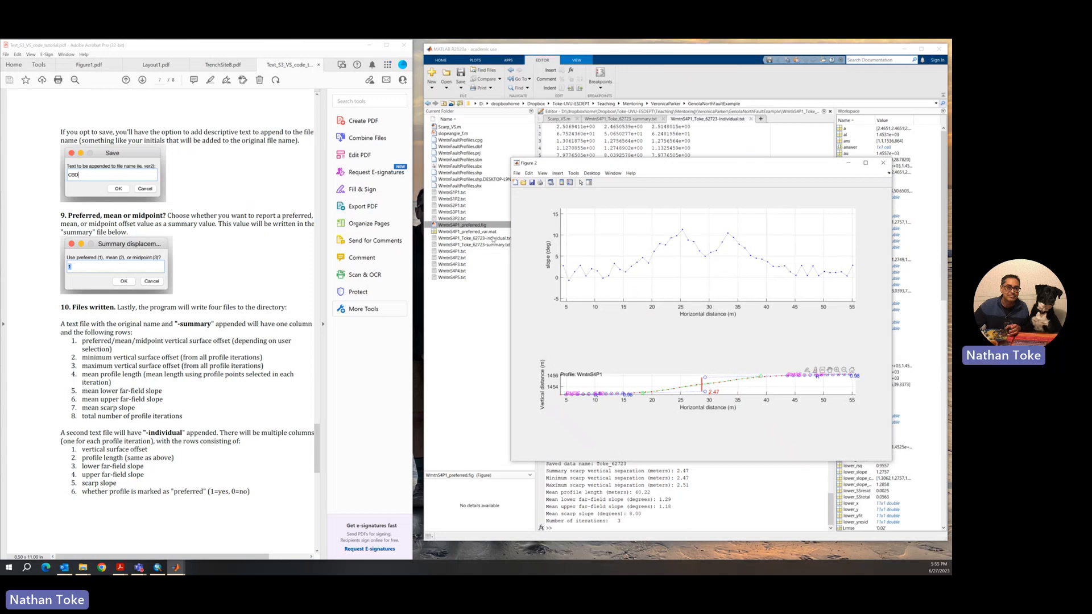
{"action": "double_click", "coordinate": [482, 232]}
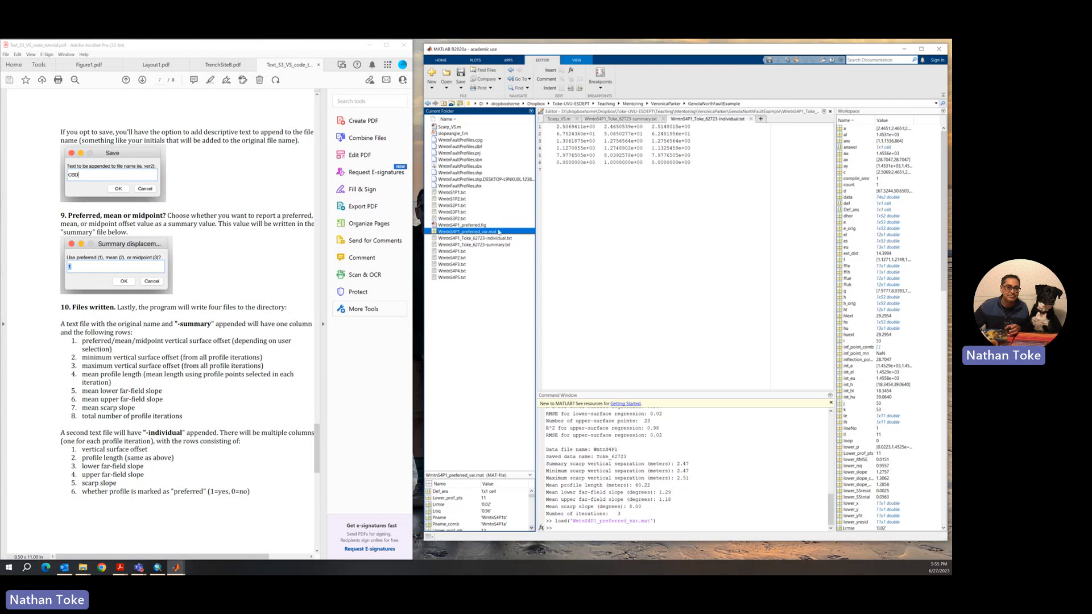
{"action": "double_click", "coordinate": [489, 225]}
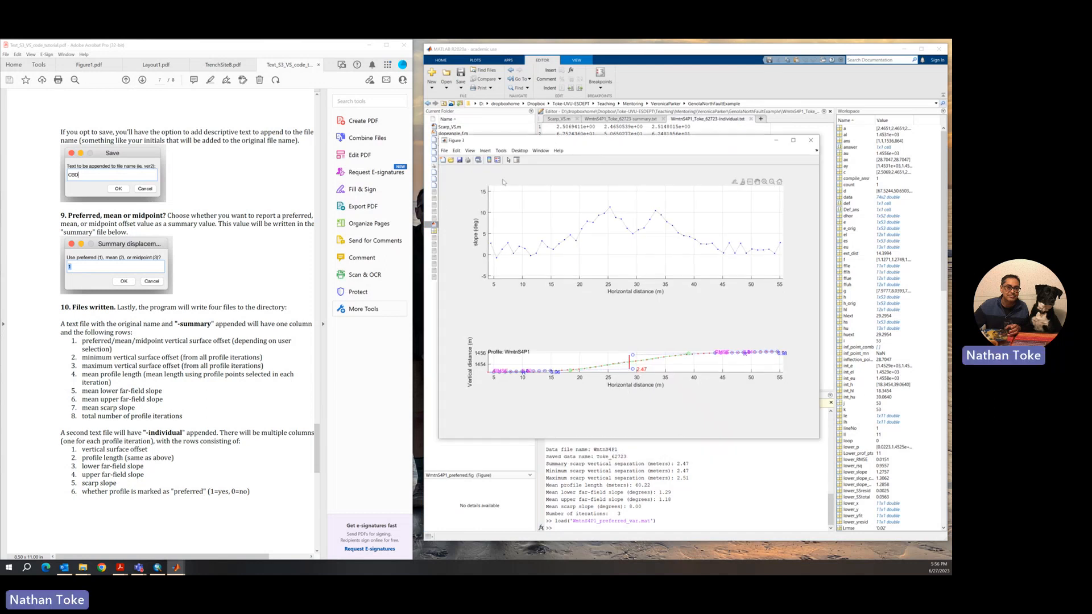
{"action": "left_click", "coordinate": [457, 150]}
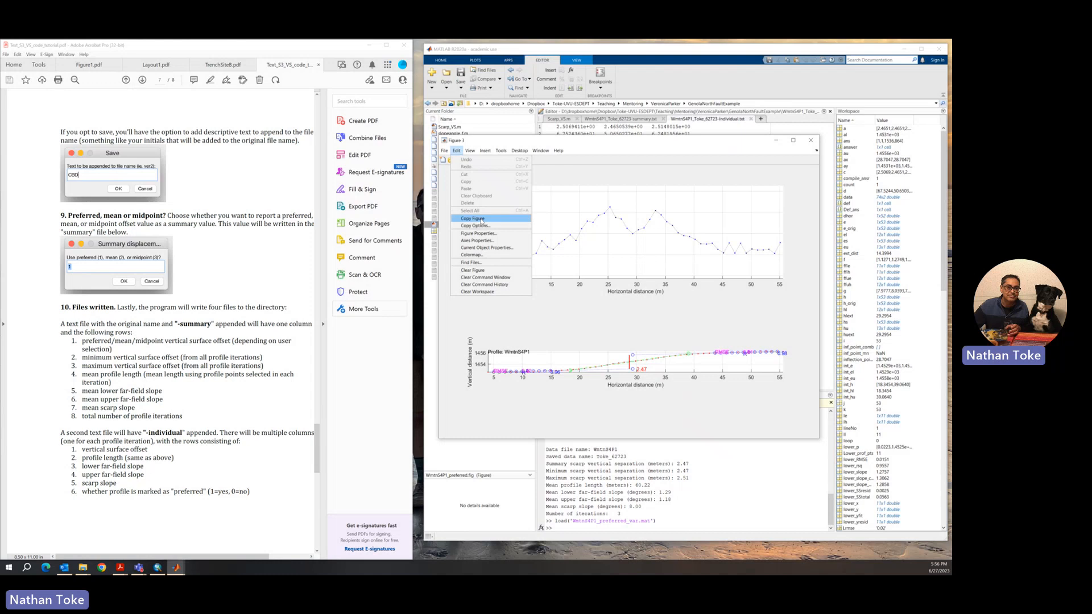
{"action": "mouse_move", "coordinate": [444, 151]}
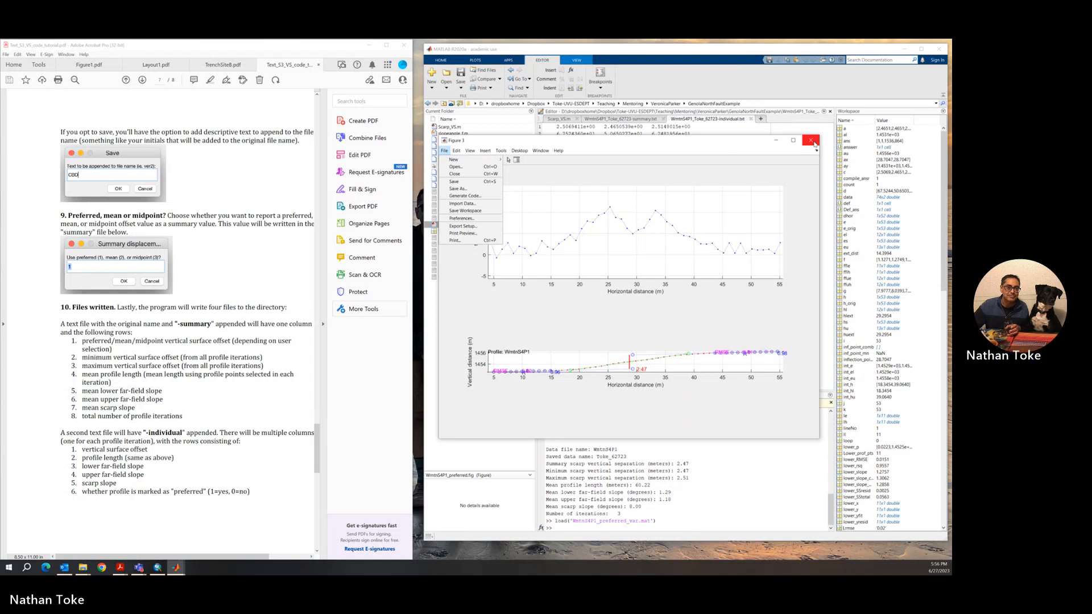
{"action": "left_click", "coordinate": [813, 142]}
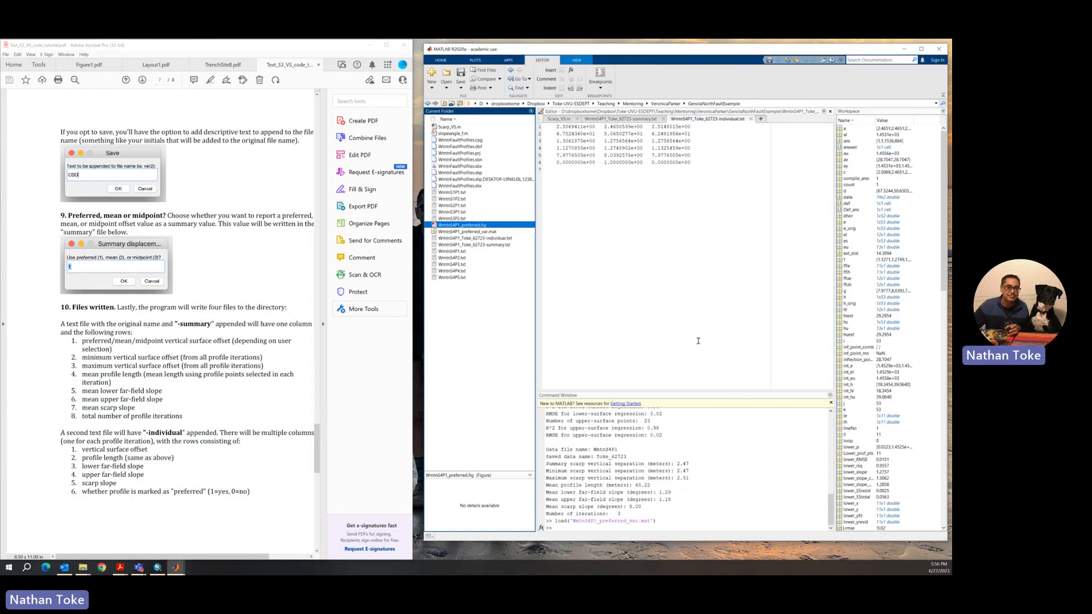
Run Scarp_VS.m again to bring up the profile data selection.
{"action": "left_click", "coordinate": [564, 530]}
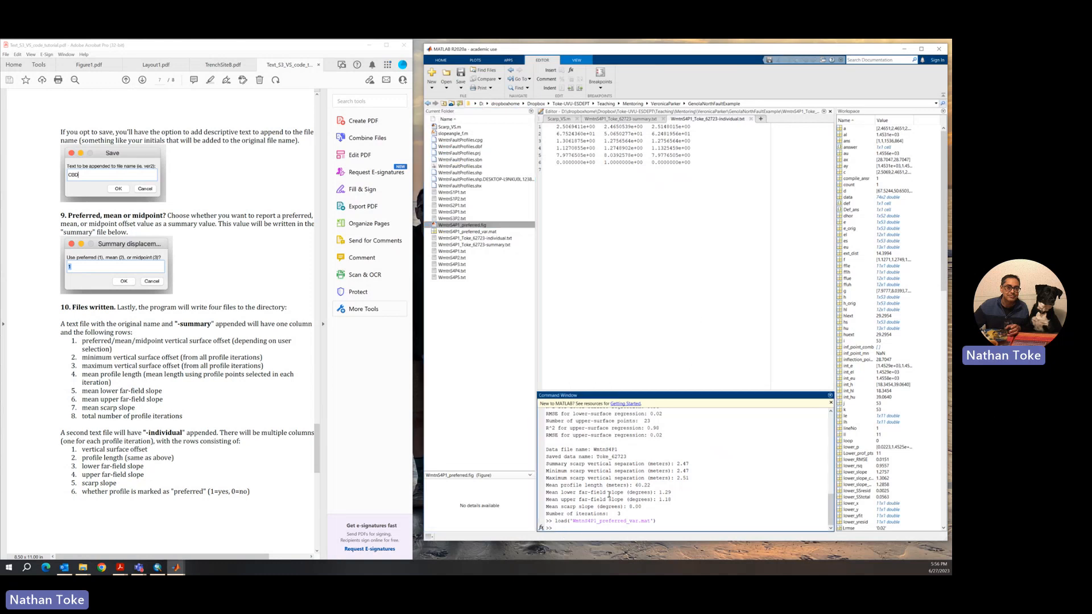
{"action": "type", "text": "run"}
{"action": "key", "text": "BackSpace"}
{"action": "key", "text": "BackSpace"}
{"action": "key", "text": "BackSpace"}
{"action": "key", "text": "Up"}
{"action": "key", "text": "Up"}
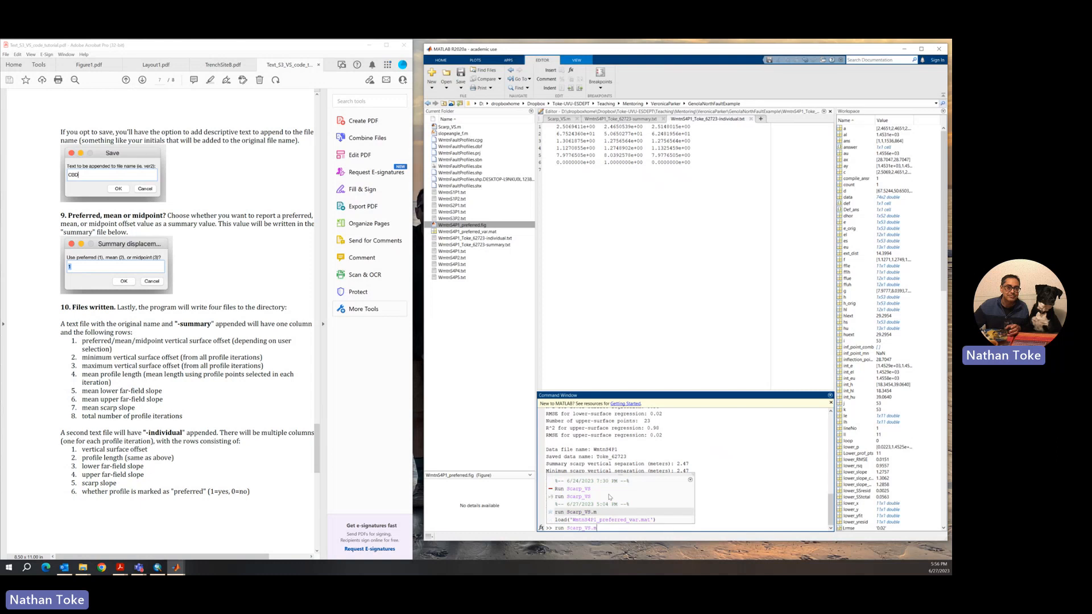
{"action": "key", "text": "Return"}
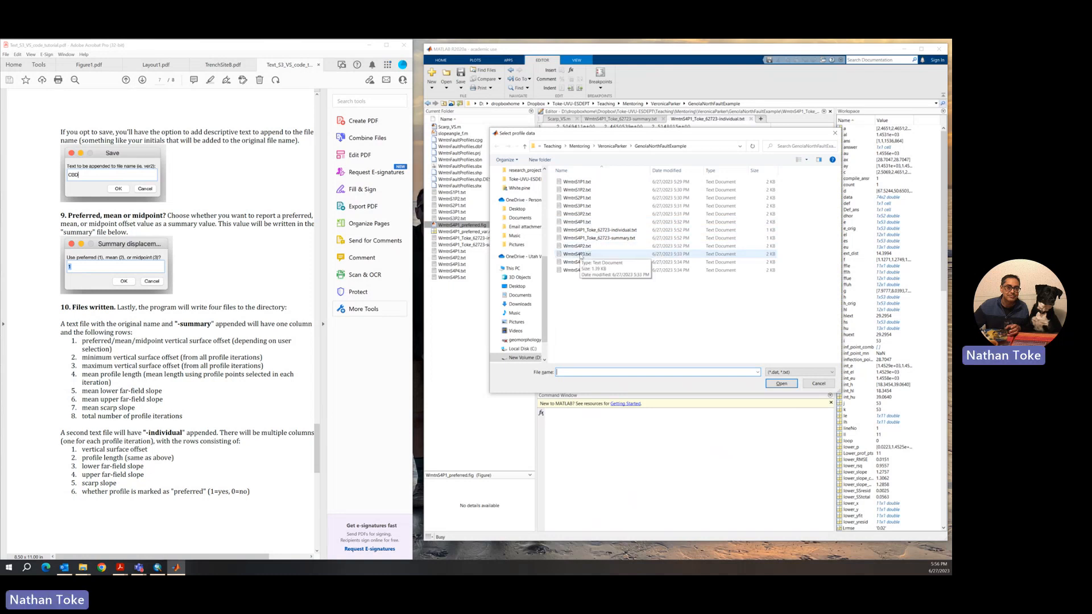
Load WmtnS4P3.txt as the profile data and move the lower far-field prompt clear of the plots.
{"action": "left_click", "coordinate": [578, 254]}
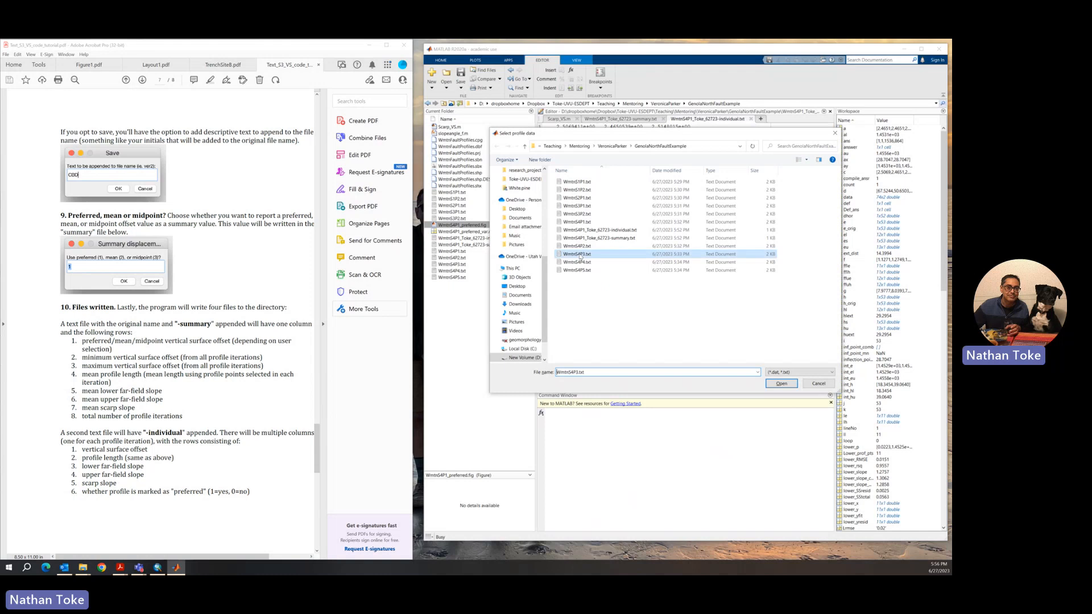
{"action": "left_click", "coordinate": [780, 383]}
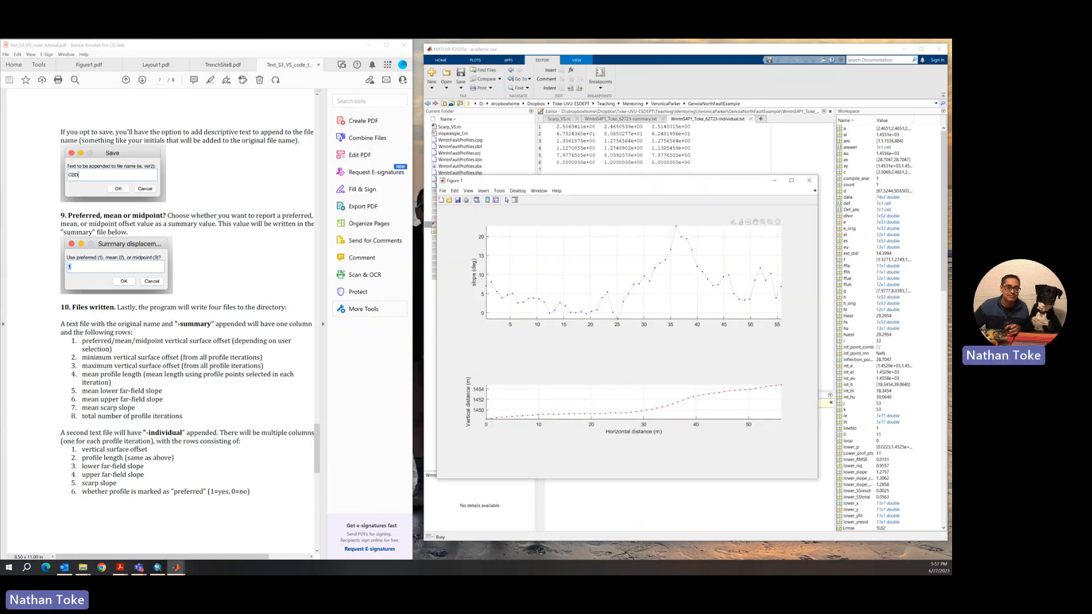
{"action": "left_click_drag", "start_coordinate": [693, 359], "coordinate": [733, 135]}
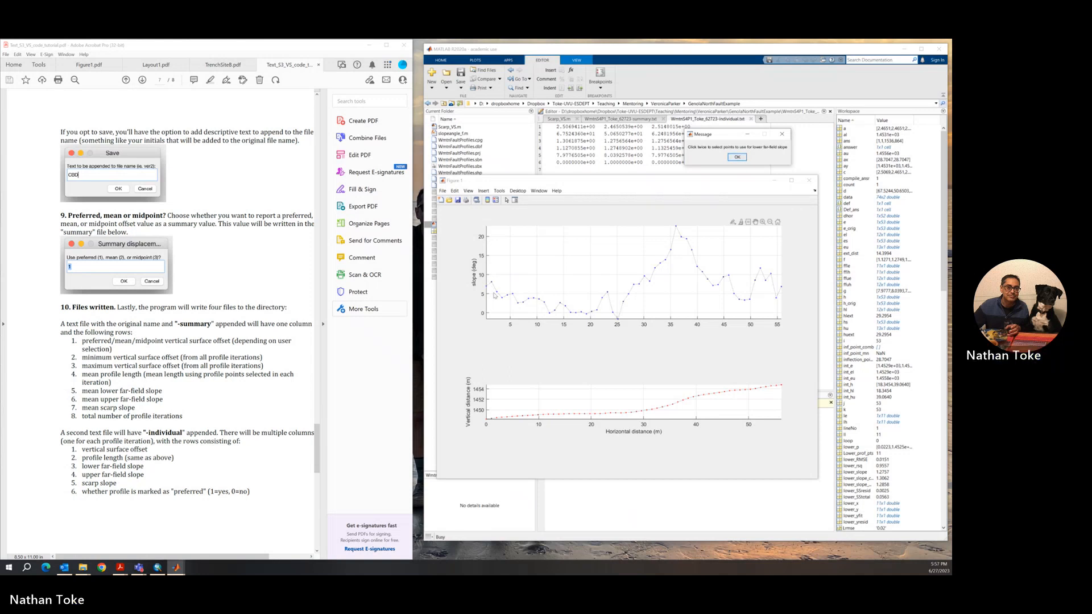
Measure WmtnS4P3 with lower far-field points about 3 to 23 m, upper about 42 to 56 m, and scarp about 33 to 39 m.
{"action": "left_click", "coordinate": [735, 158]}
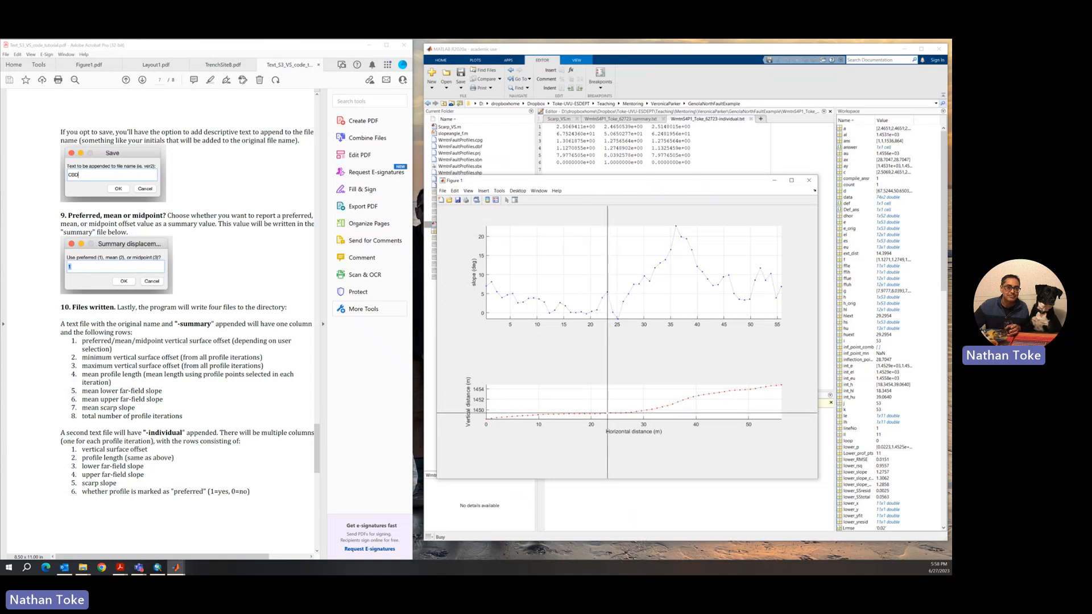
{"action": "left_click", "coordinate": [610, 413]}
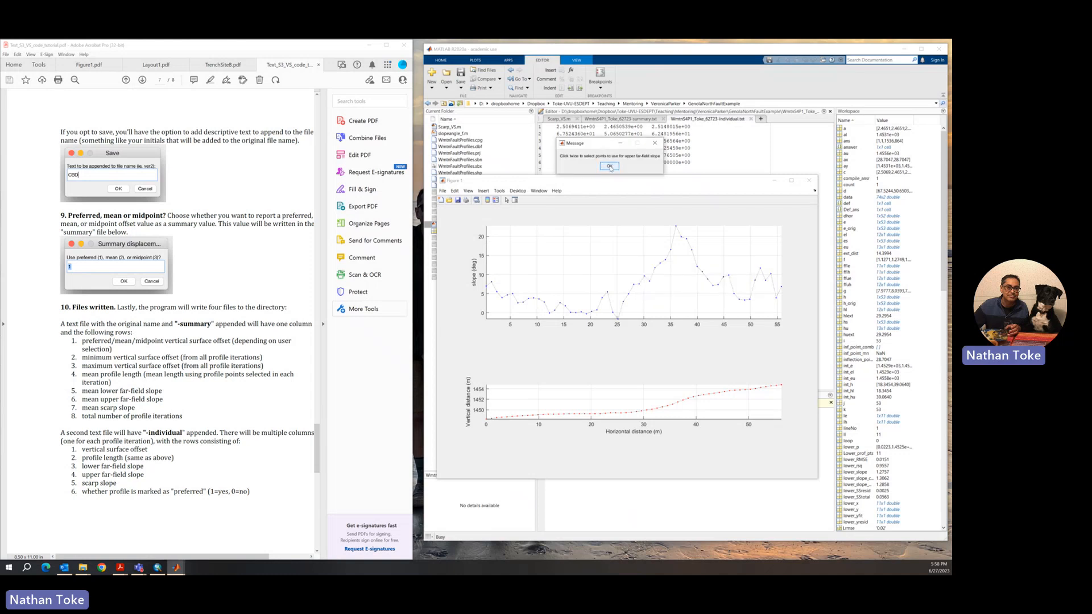
{"action": "left_click", "coordinate": [610, 166]}
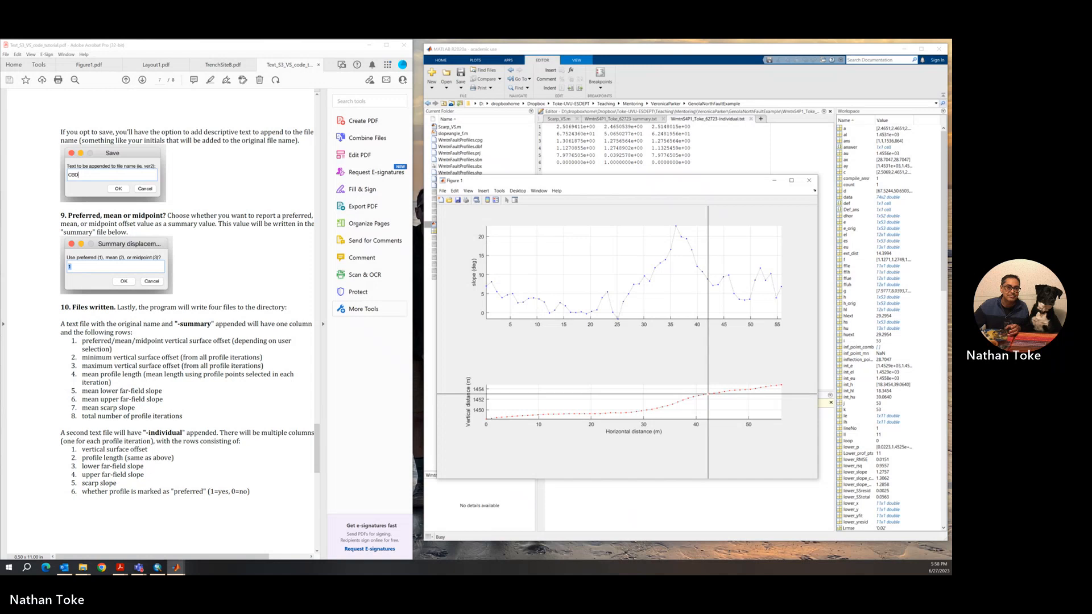
{"action": "left_click", "coordinate": [782, 386]}
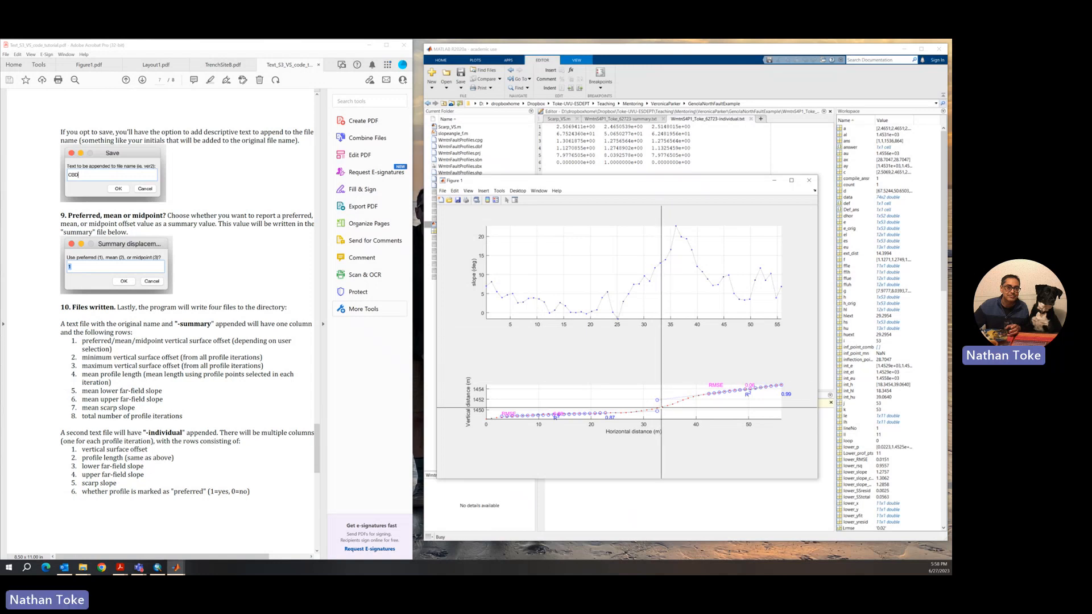
{"action": "left_click", "coordinate": [692, 397]}
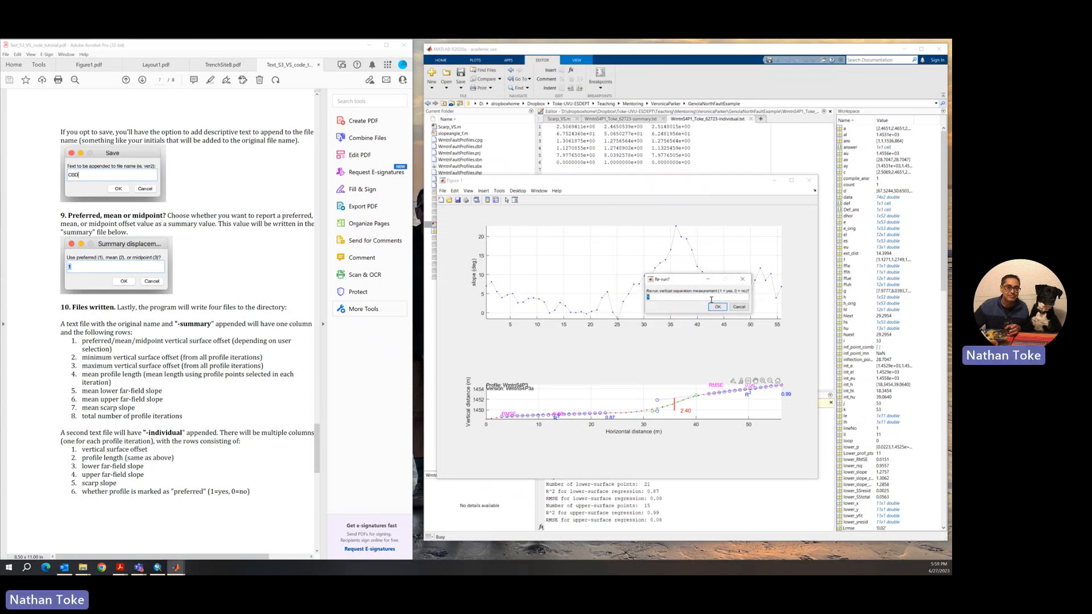
Re-run the WmtnS4P3 measurement with shorter far-field surfaces, lower about 4 to 14 m and upper about 42 to 49 m, and pick the scarp slope.
{"action": "left_click", "coordinate": [718, 308]}
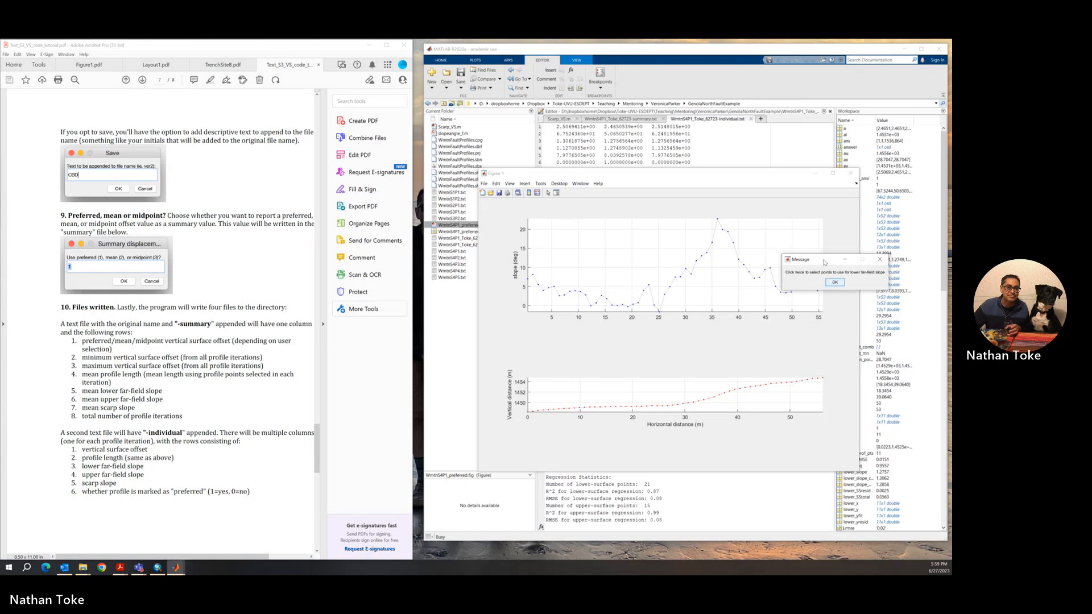
{"action": "left_click", "coordinate": [732, 187]}
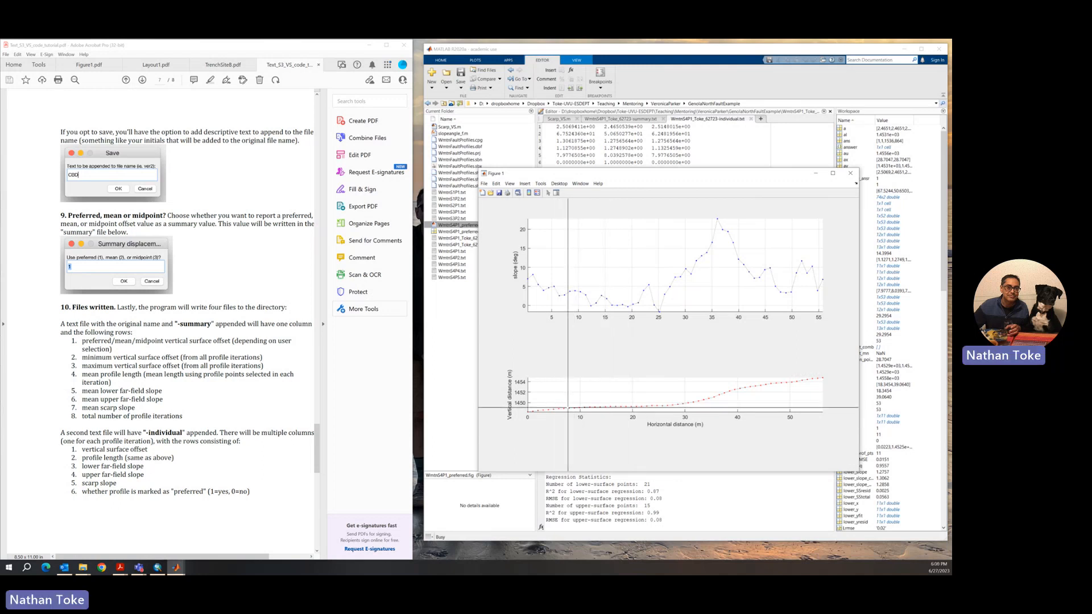
{"action": "left_click", "coordinate": [542, 410]}
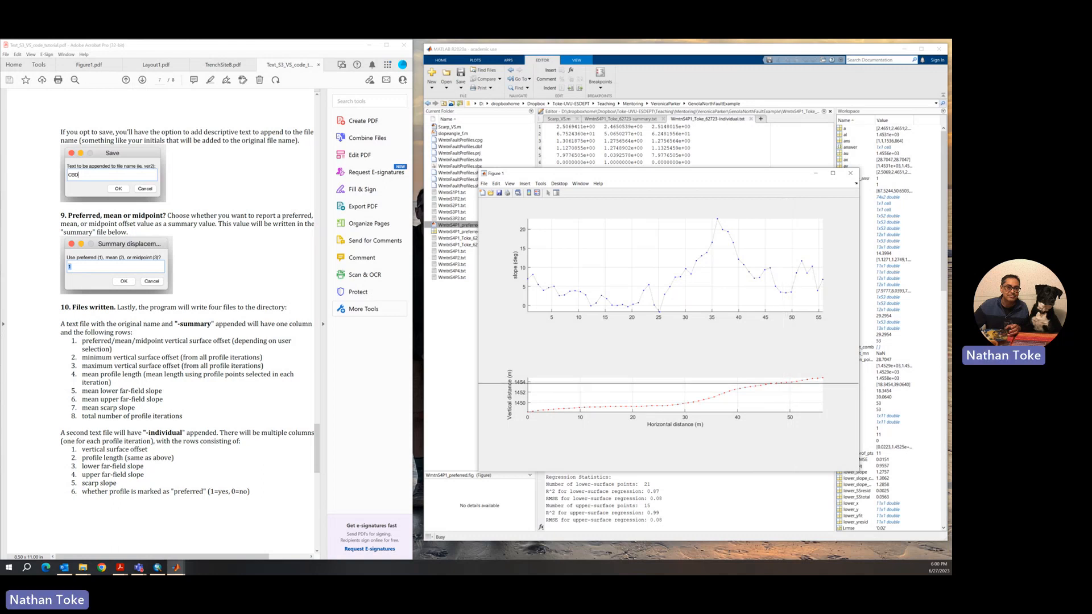
{"action": "left_click", "coordinate": [749, 386]}
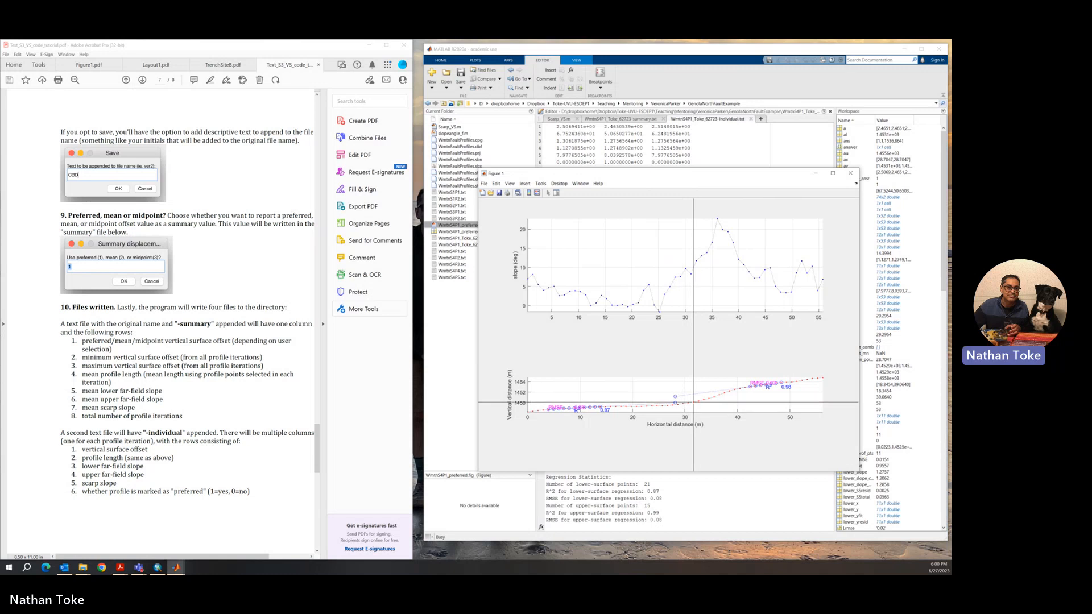
{"action": "left_click", "coordinate": [720, 394]}
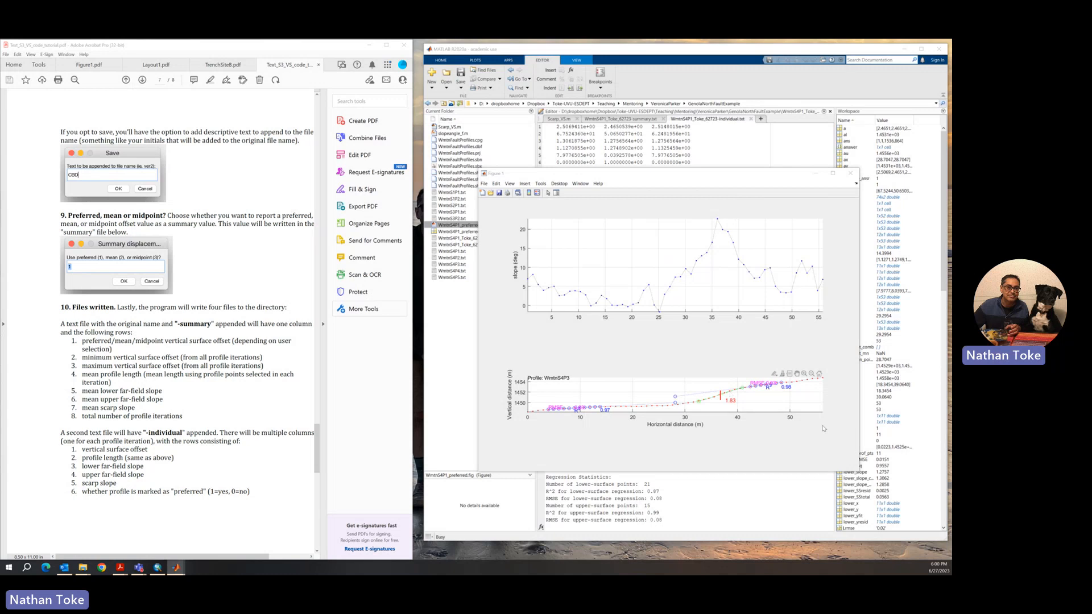
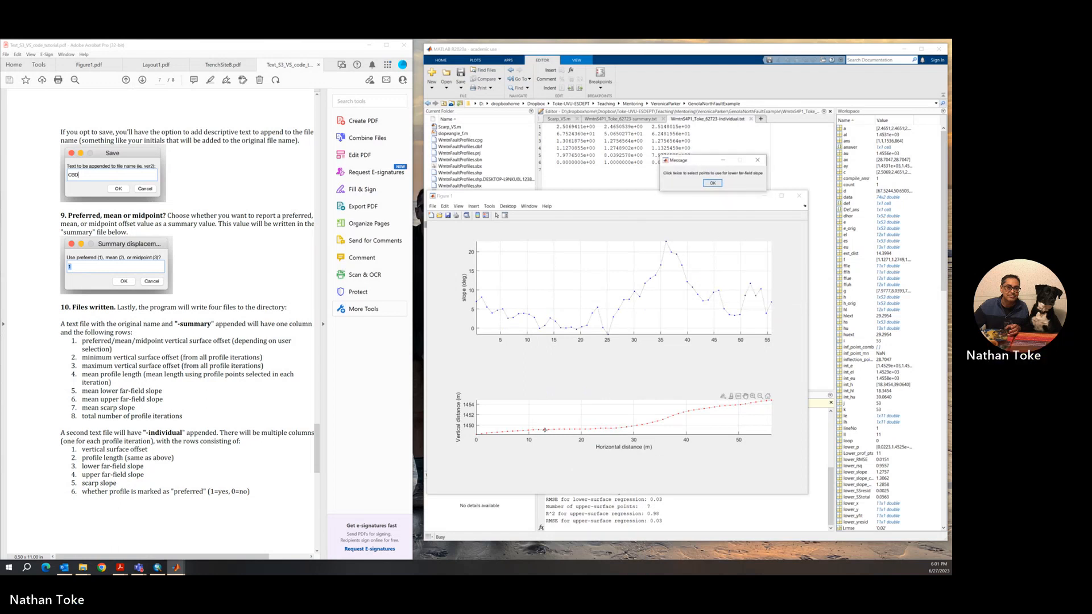
Try a third WmtnS4P3 measurement with lower points about 9 to 22 m, upper about 43 to 56 m, picking the scarp on the slope plot.
{"action": "left_click", "coordinate": [717, 185]}
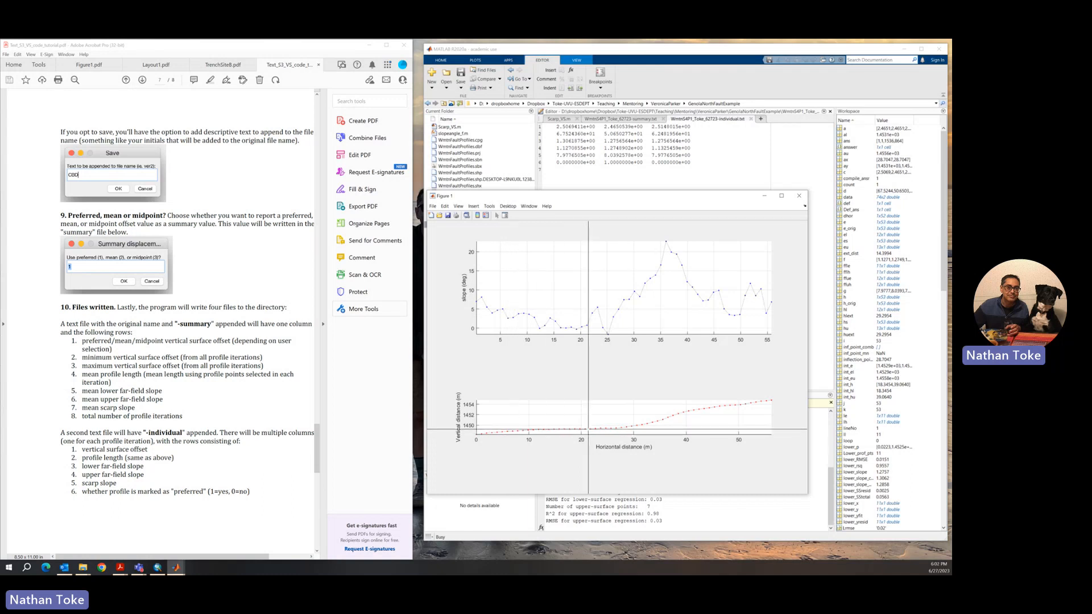
{"action": "left_click", "coordinate": [522, 427]}
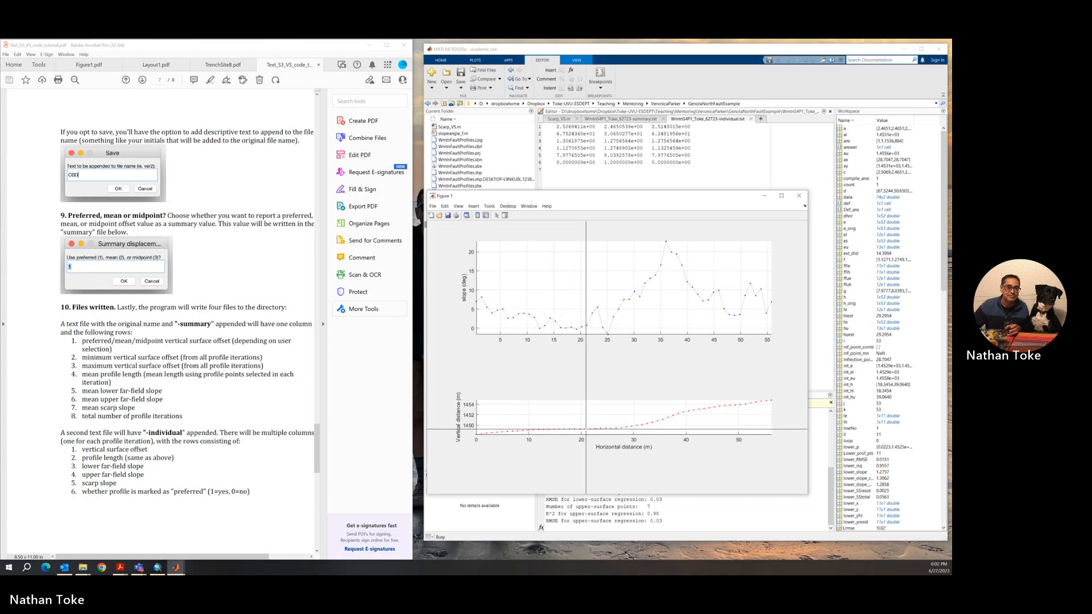
{"action": "left_click", "coordinate": [591, 429]}
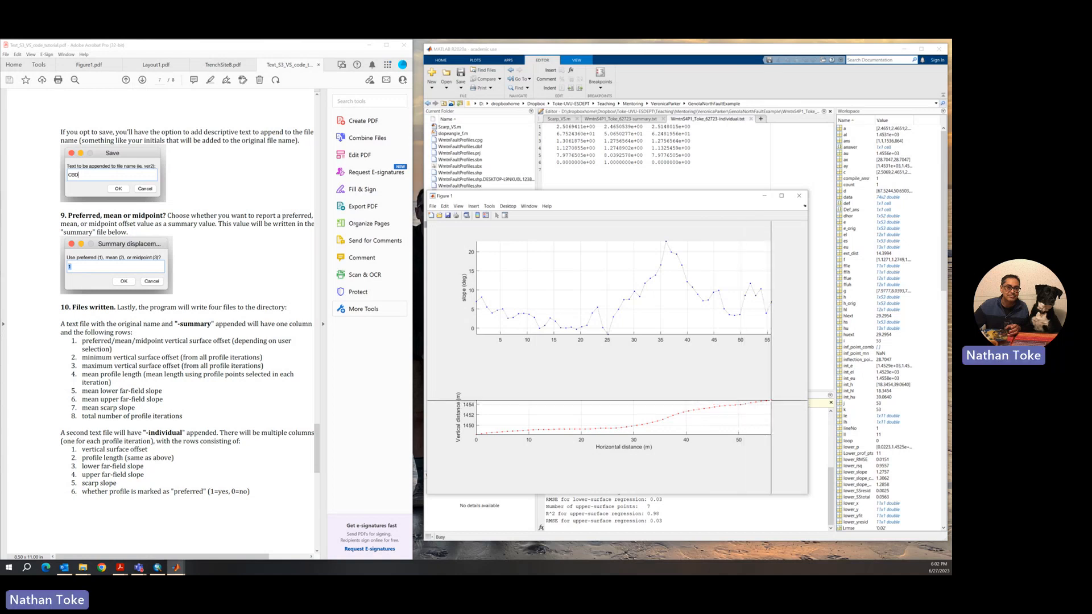
{"action": "left_click", "coordinate": [771, 400]}
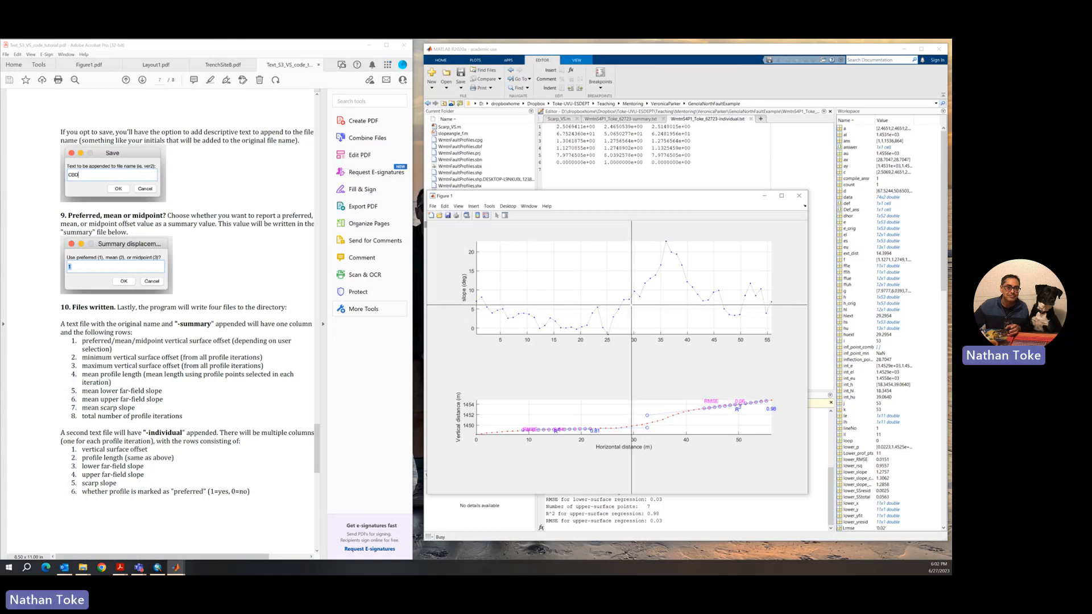
{"action": "left_click", "coordinate": [694, 295]}
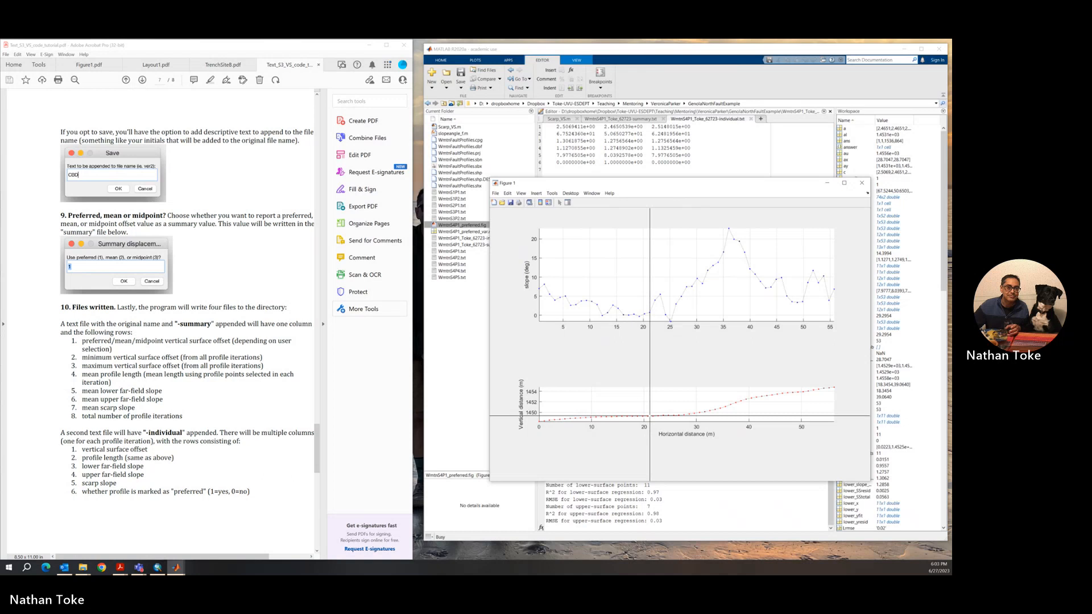
Measure the third WmtnS4P3 iteration, ending the lower surface at about 21 m and upper at about 56 m, with the scarp about 31 to 41 m.
{"action": "left_click", "coordinate": [650, 416]}
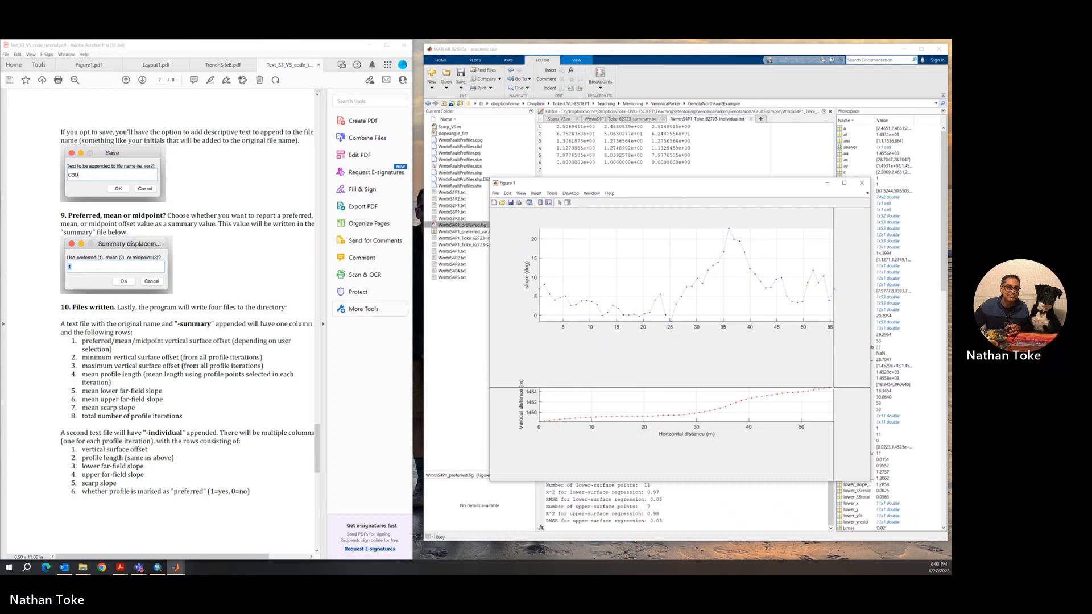
{"action": "left_click", "coordinate": [834, 388]}
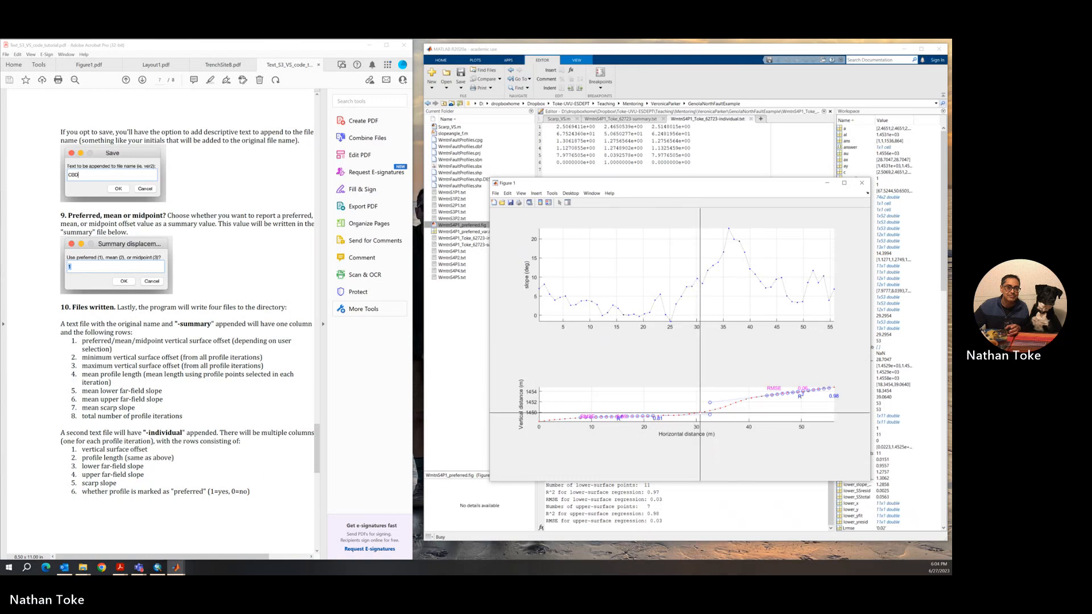
{"action": "left_click", "coordinate": [756, 397]}
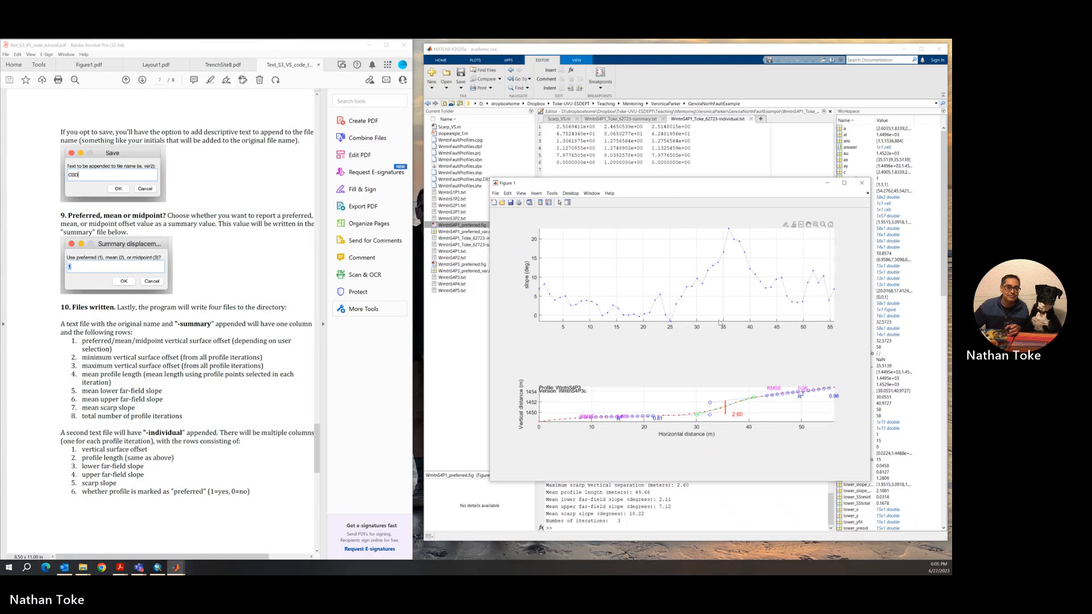
Open the WmtnS4P3 summary text file, and return to the WmtnS4P1 summary to compare their rows.
{"action": "left_click", "coordinate": [456, 349]}
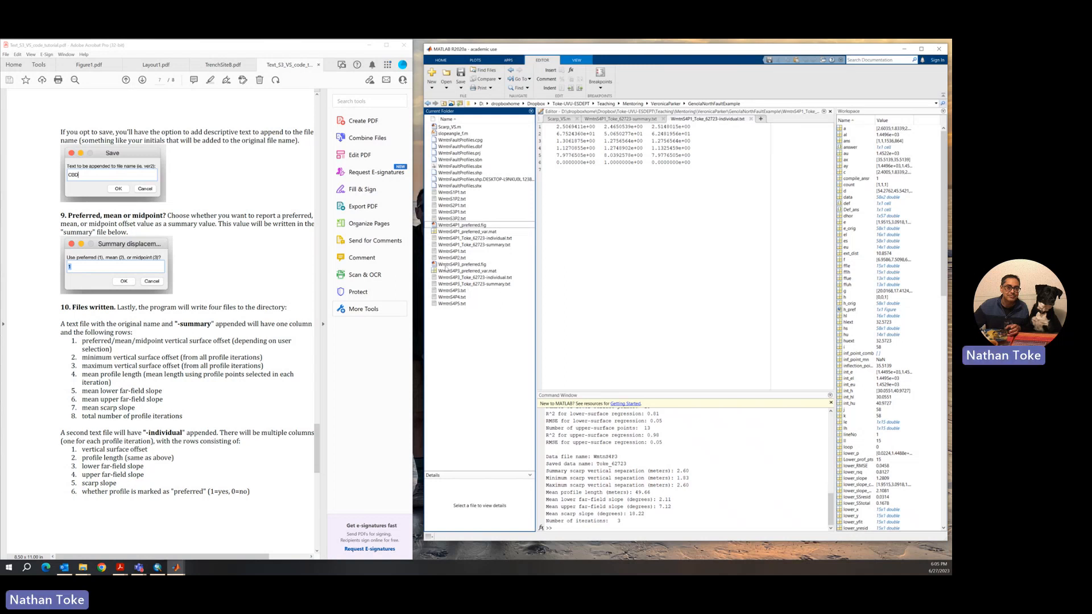
{"action": "double_click", "coordinate": [481, 283]}
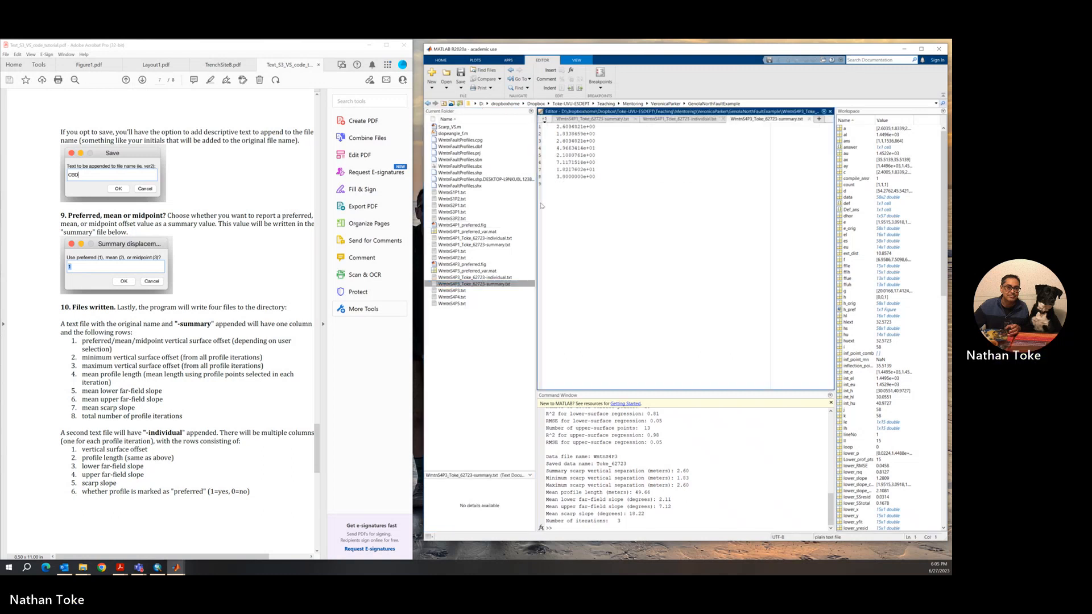
{"action": "double_click", "coordinate": [486, 245]}
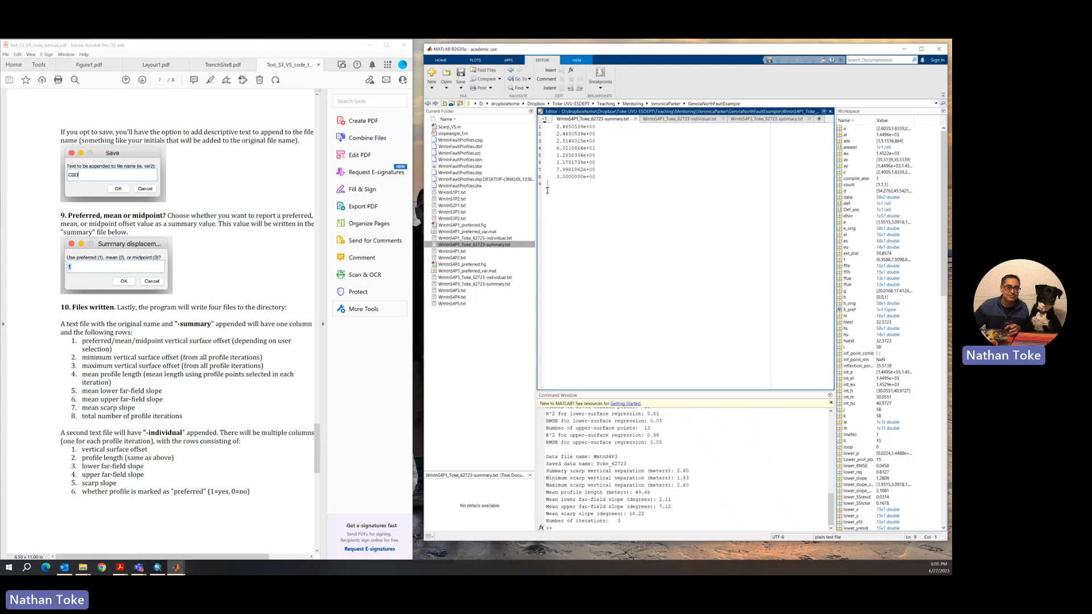
Run Scarp_VS.m again and load WmtnS1P2.txt as the profile data.
{"action": "left_click", "coordinate": [574, 511]}
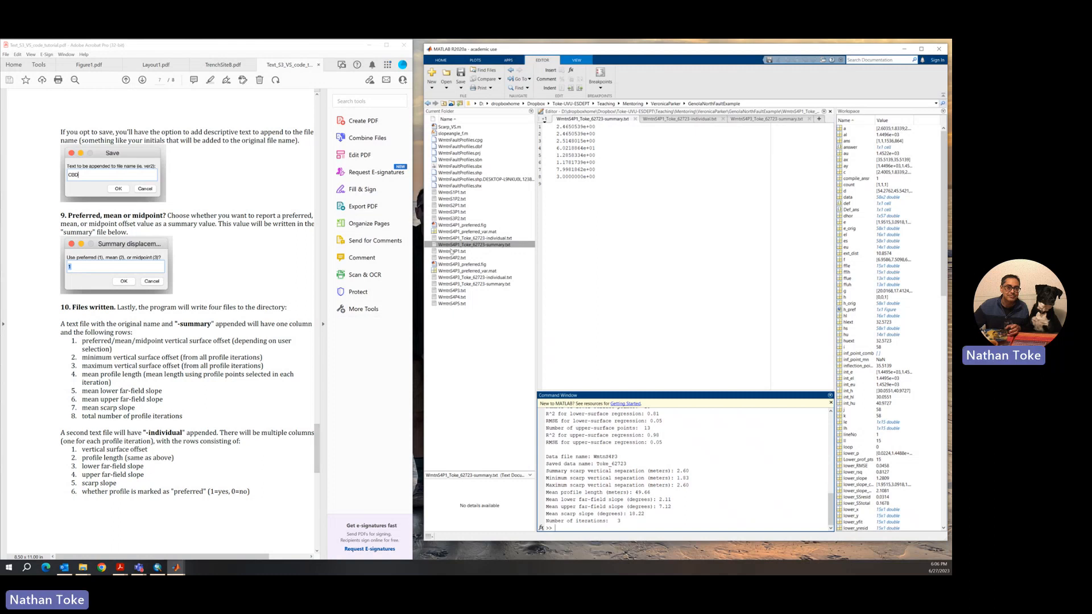
{"action": "key", "text": "Up"}
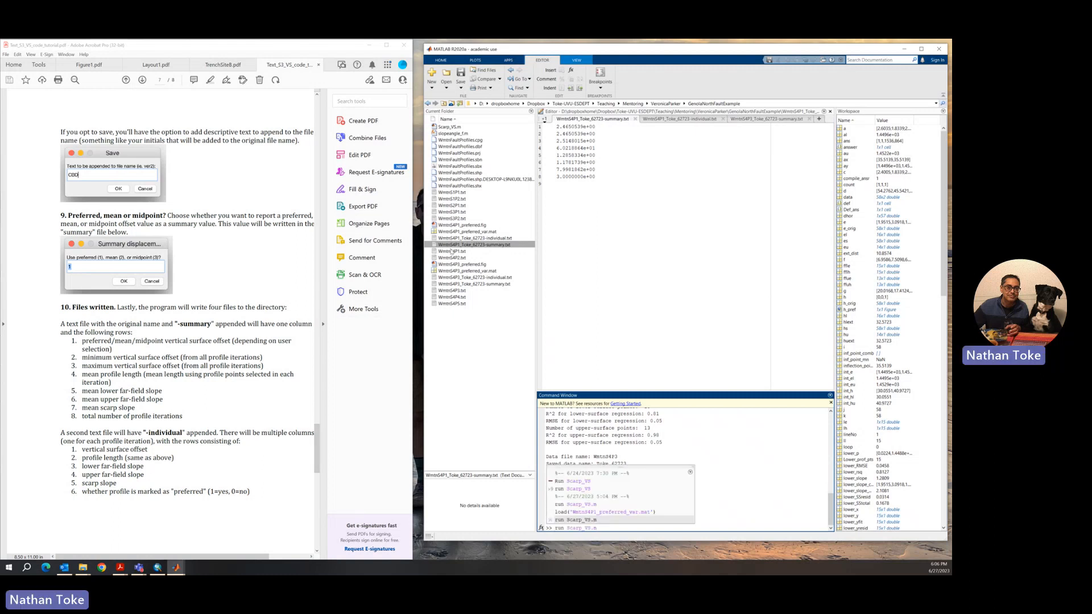
{"action": "key", "text": "Return"}
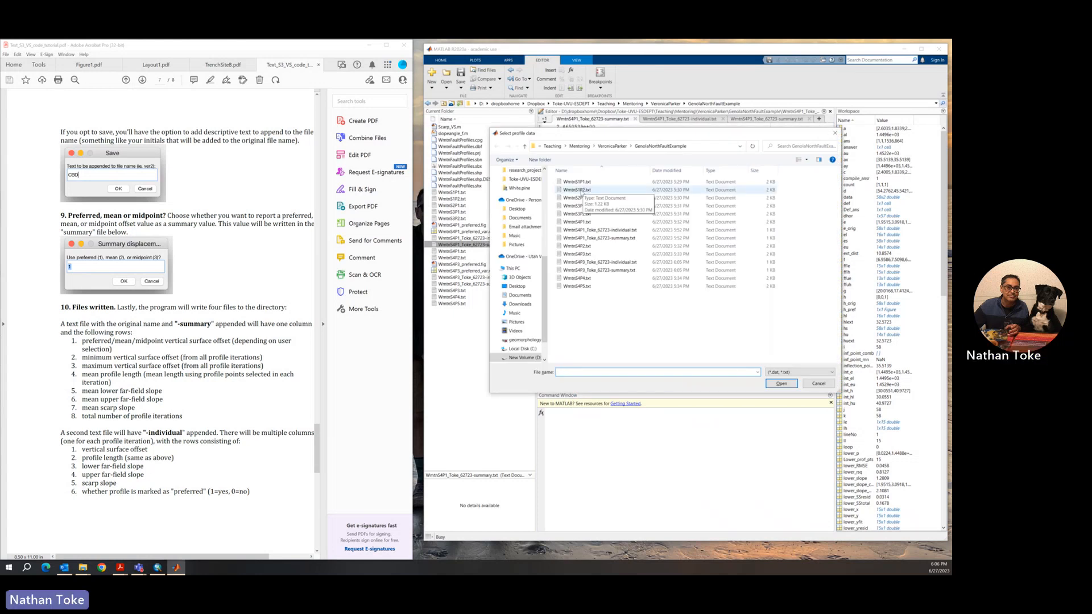
{"action": "left_click", "coordinate": [580, 191]}
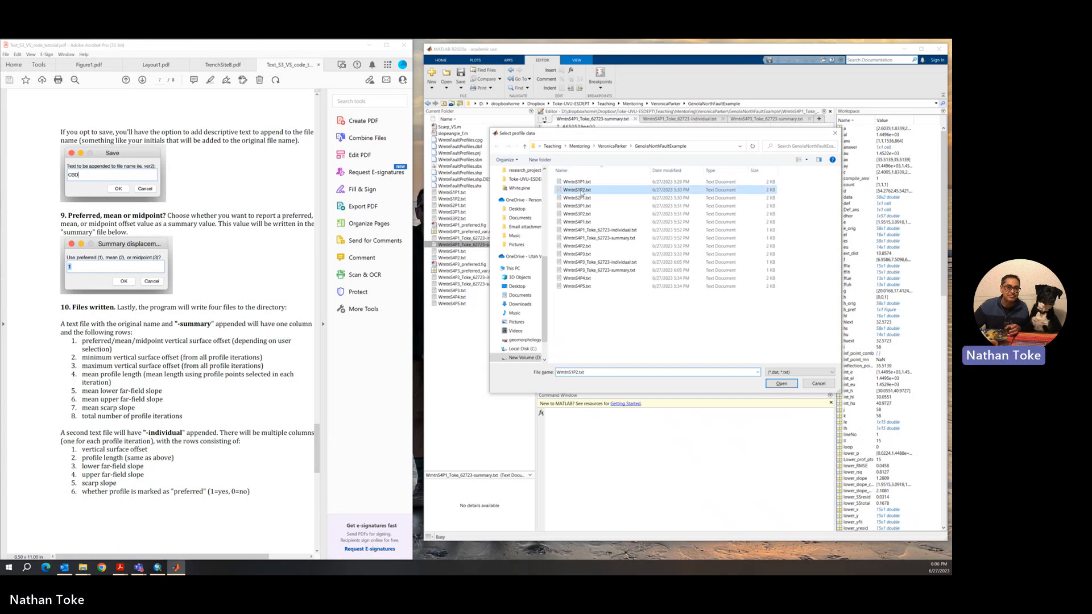
{"action": "left_click", "coordinate": [774, 382]}
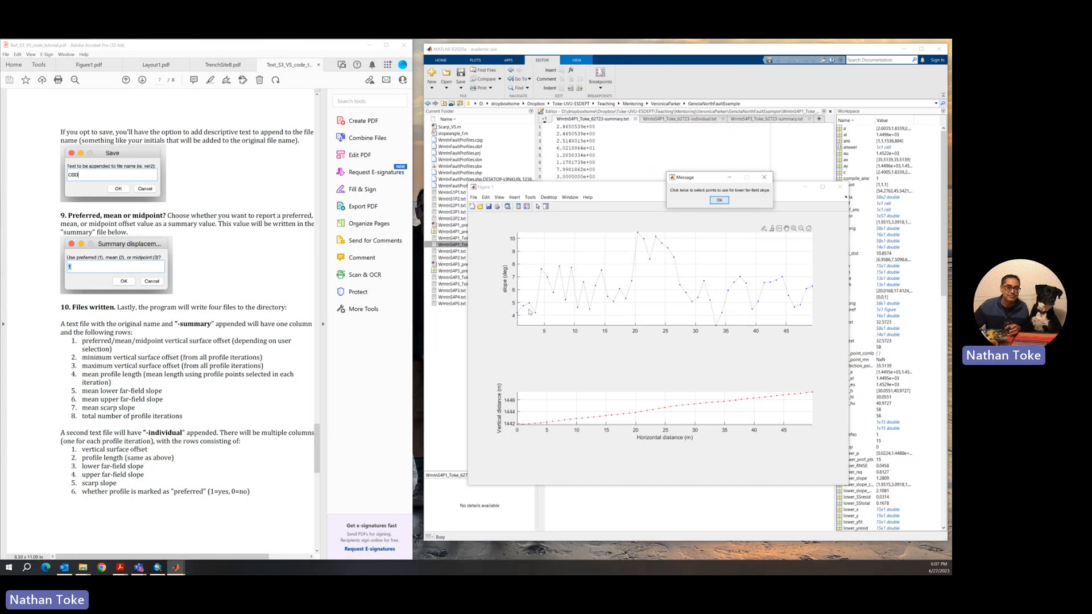
Measure WmtnS1P2 with lower far-field points about 3 to 17 m, upper about 30 to 41 m, and pick the scarp slope.
{"action": "left_click", "coordinate": [719, 201]}
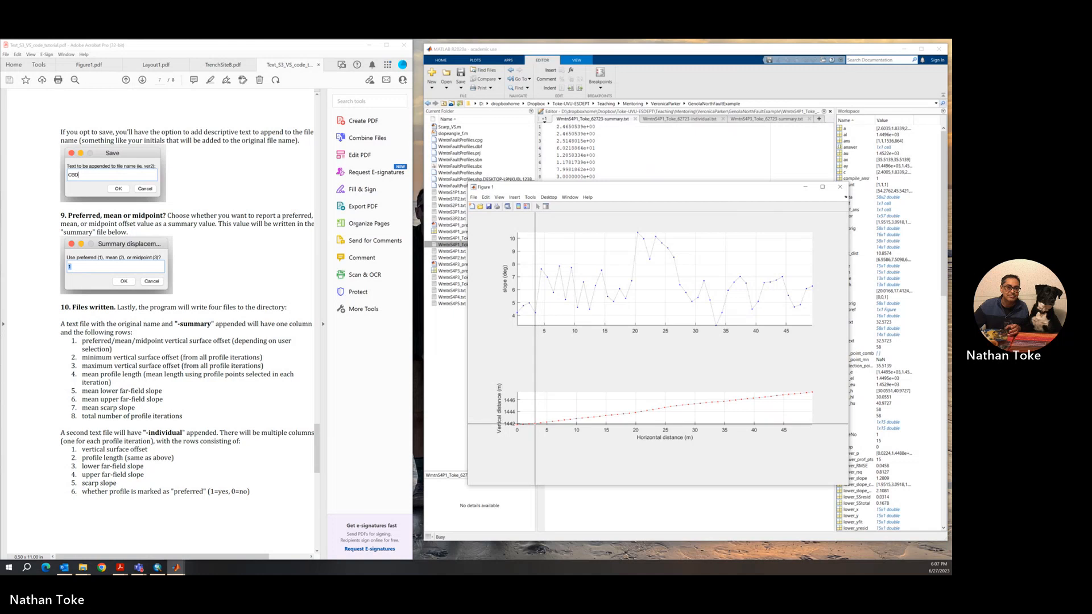
{"action": "left_click", "coordinate": [617, 414]}
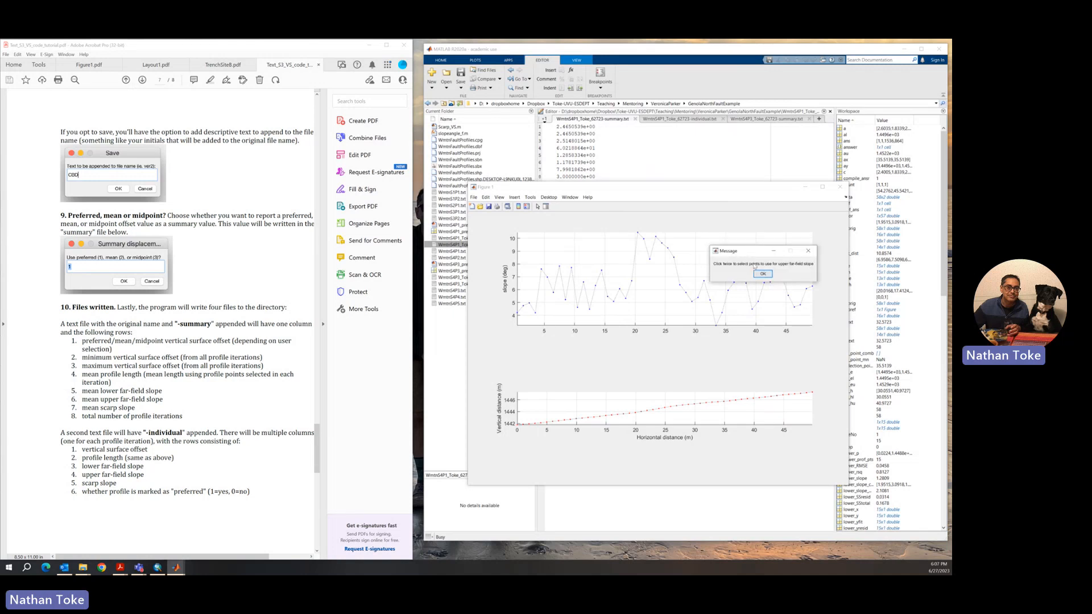
{"action": "left_click", "coordinate": [761, 274]}
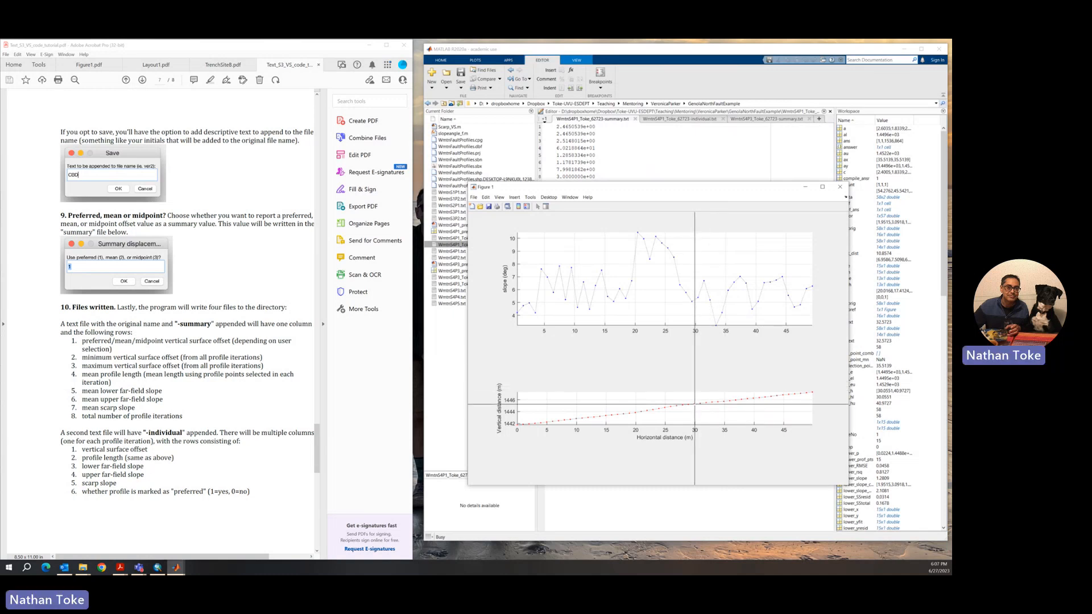
{"action": "left_click", "coordinate": [759, 398]}
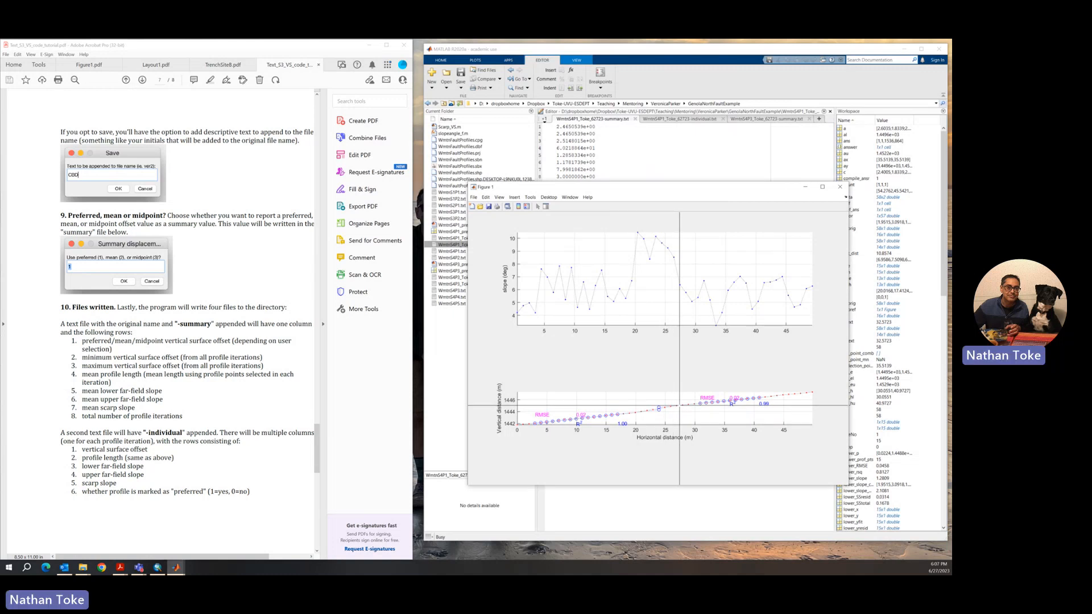
{"action": "left_click", "coordinate": [682, 406]}
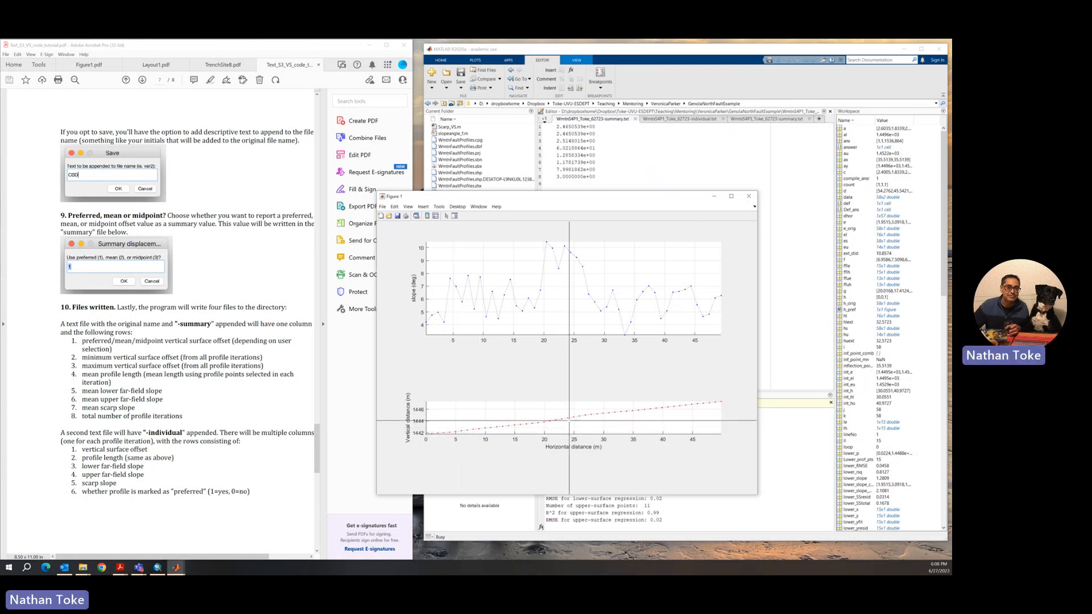
Remeasure WmtnS1P2 clipped at about 36 m, lower surface from about 10 m, upper to the clipped end, scarp to about 28 m, and close the figure.
{"action": "left_click", "coordinate": [643, 409]}
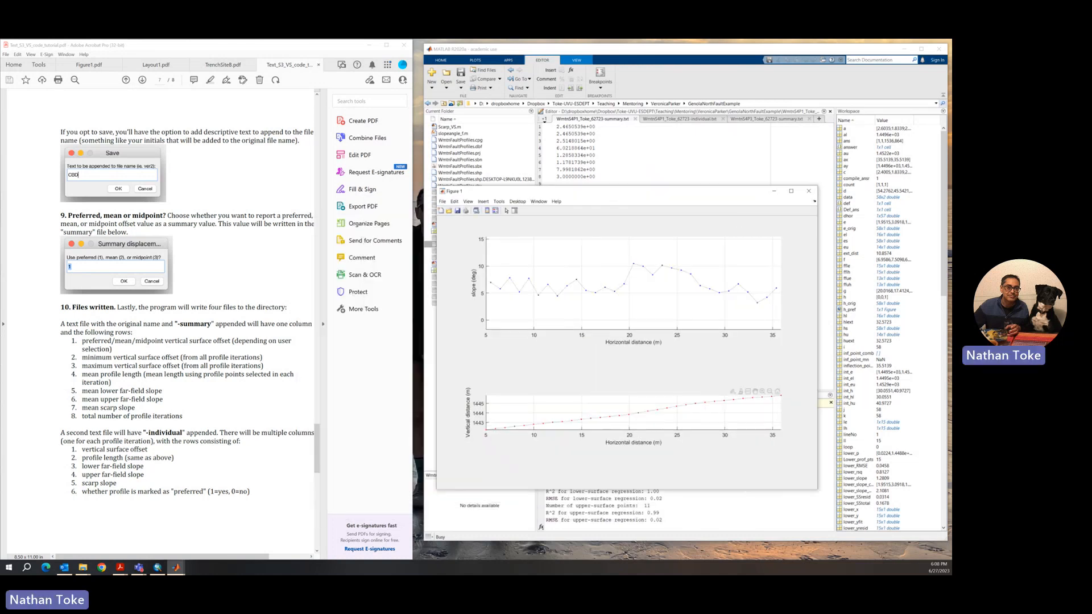
{"action": "left_click_drag", "start_coordinate": [780, 287], "coordinate": [730, 181]}
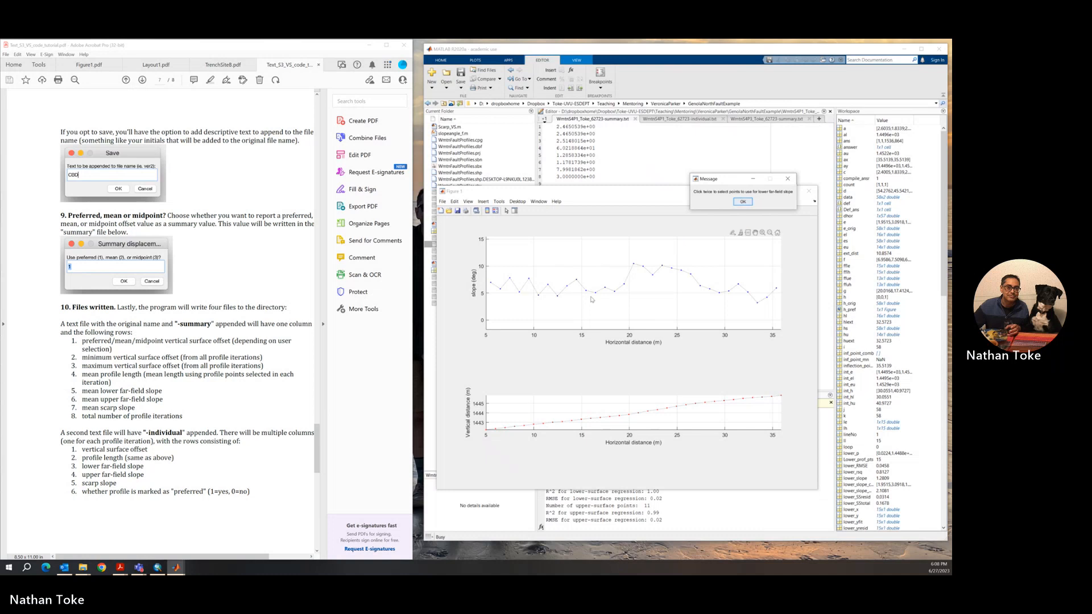
{"action": "left_click", "coordinate": [744, 201]}
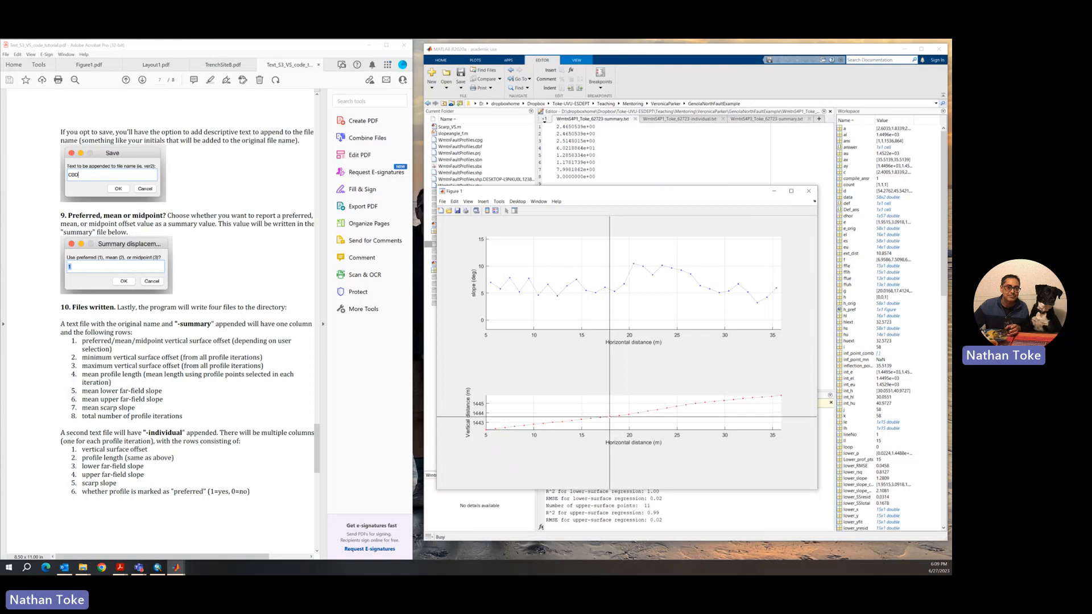
{"action": "left_click", "coordinate": [533, 423]}
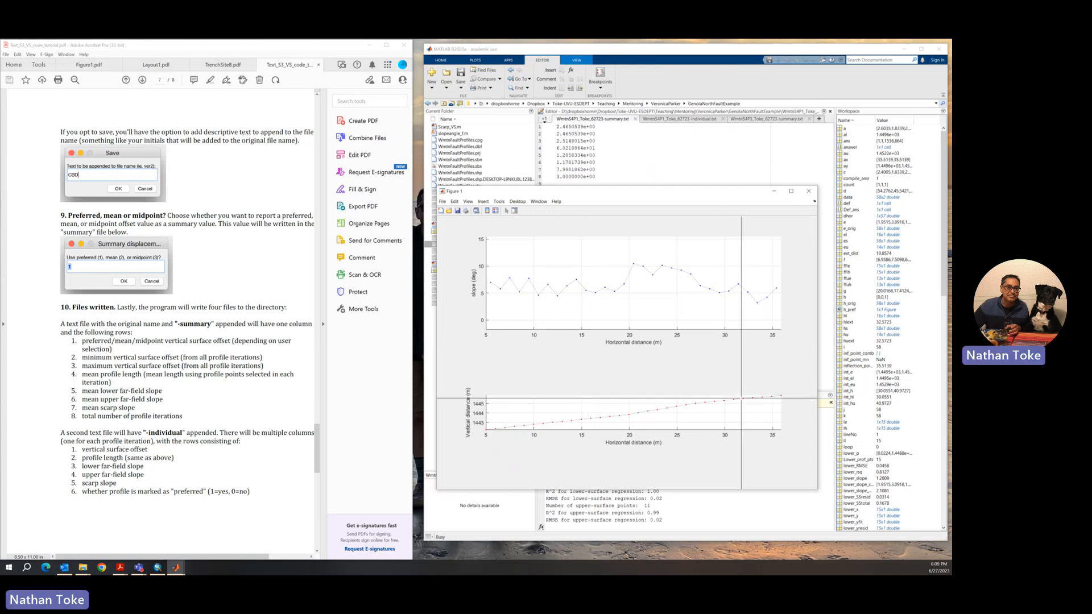
{"action": "left_click", "coordinate": [782, 396]}
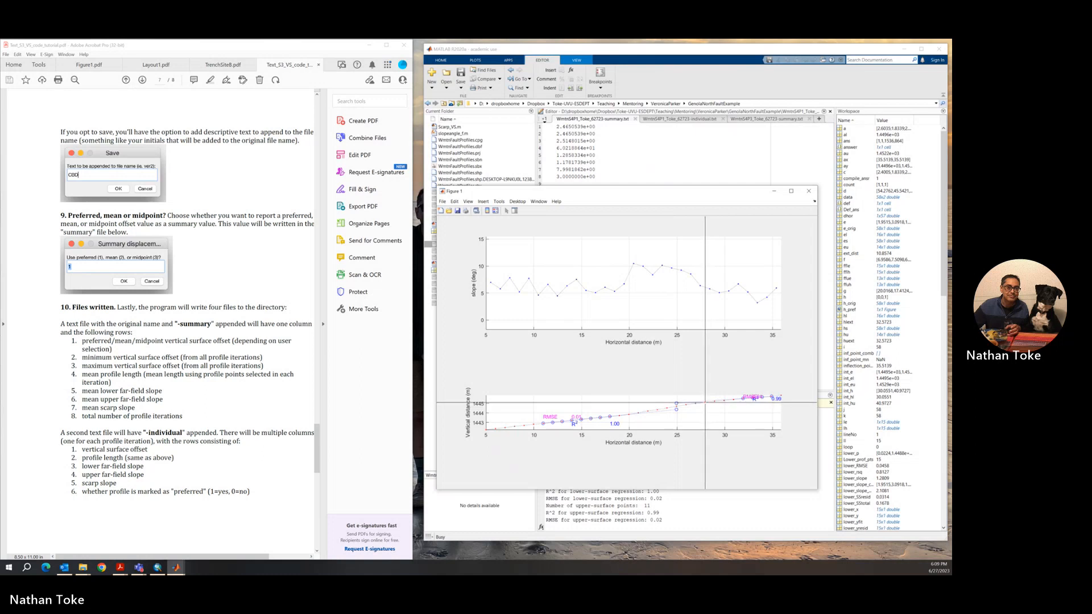
{"action": "left_click", "coordinate": [705, 402]}
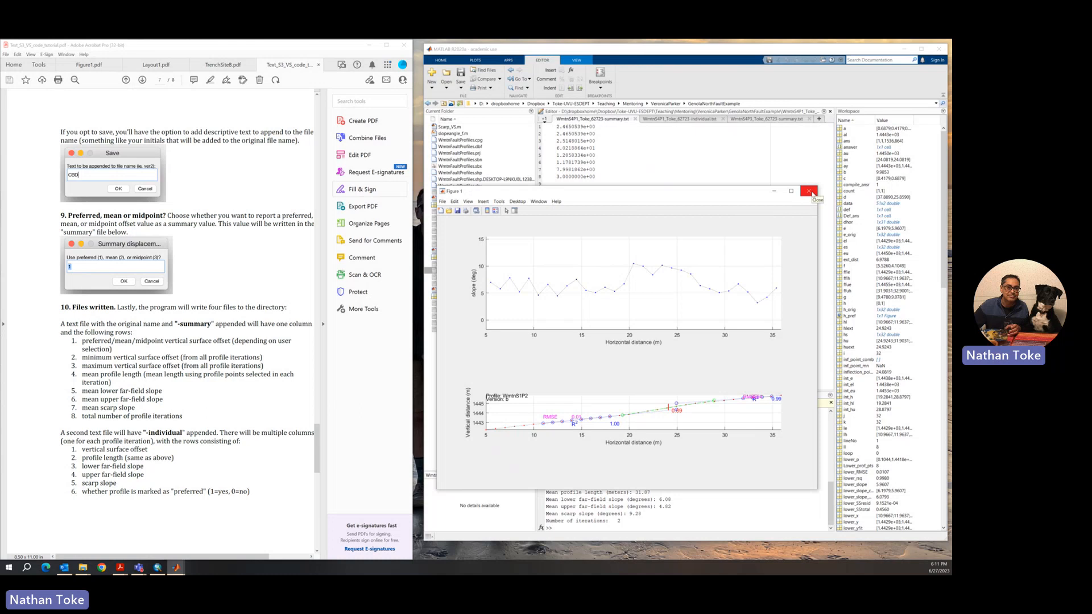
{"action": "left_click", "coordinate": [812, 193]}
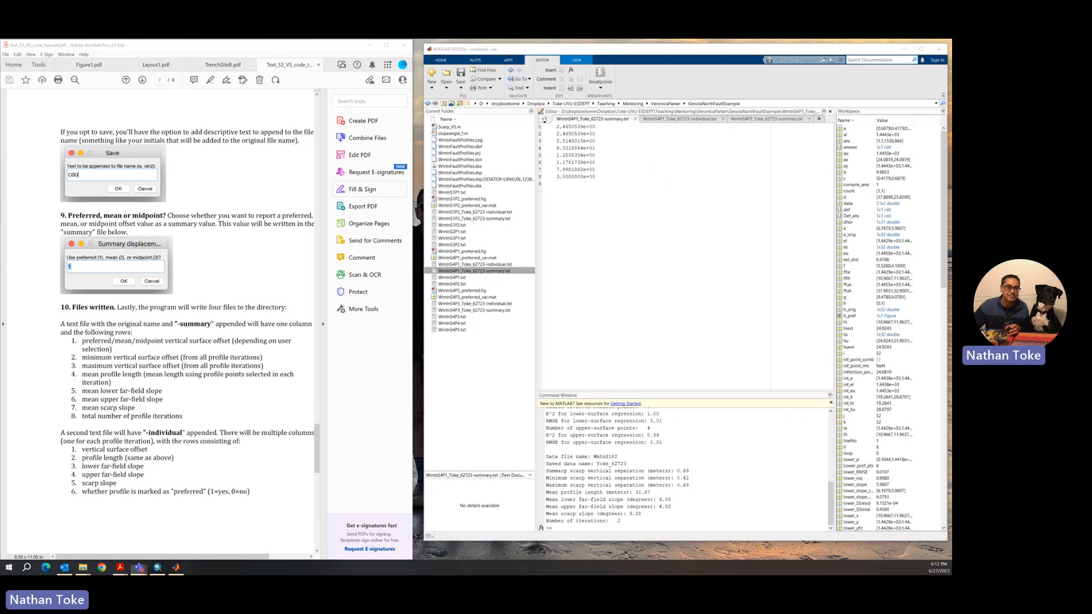
{"action": "key", "text": "super+d"}
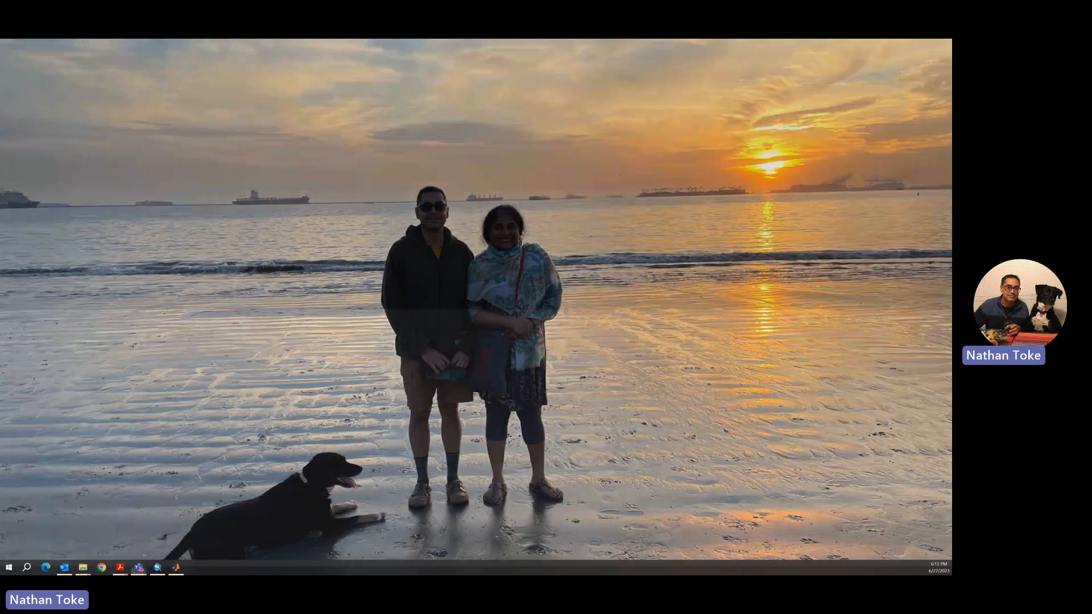
{"action": "key", "text": "super+d"}
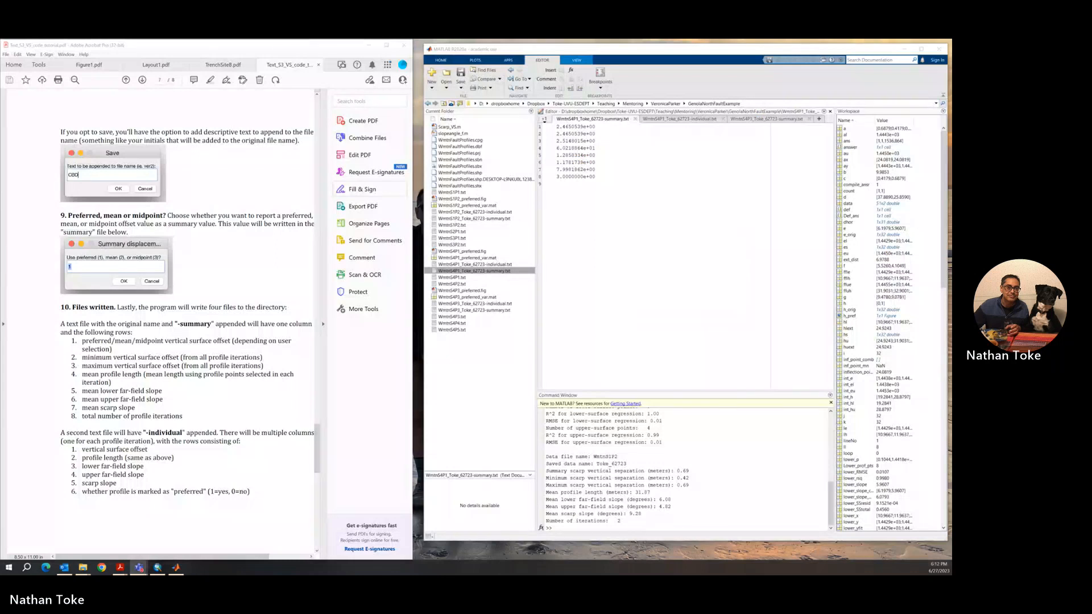